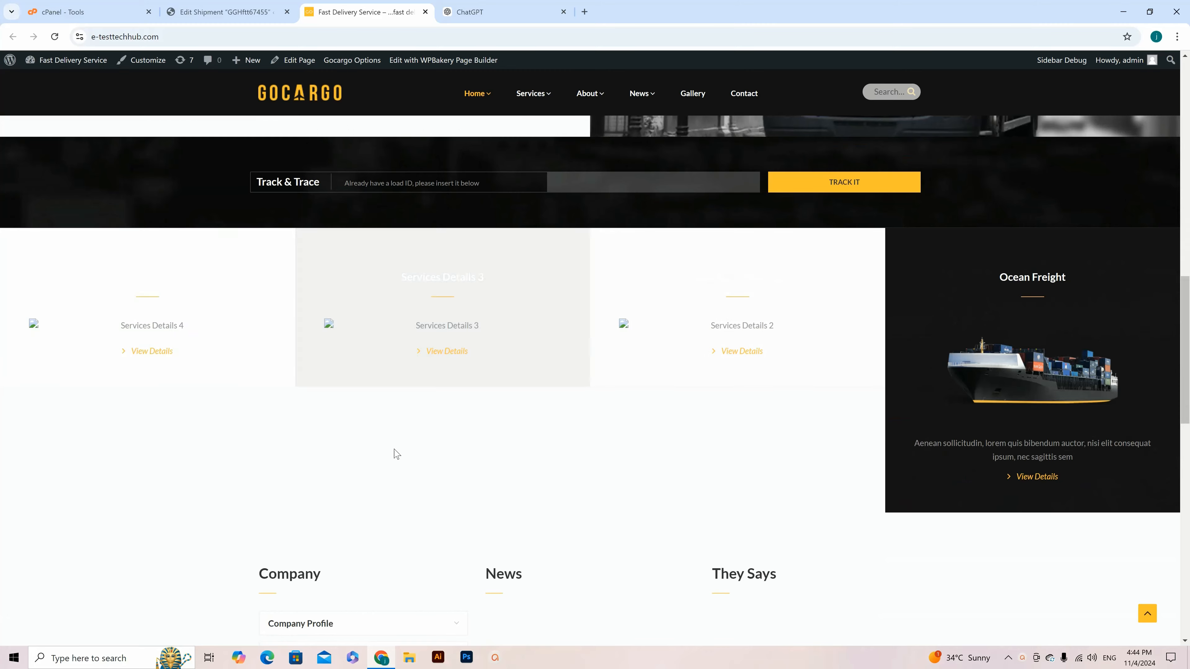
Return to the WordPress admin dashboard and open the Logo & Favicon settings in the Gocargo theme options
scroll(370, 418, "up", 10)
scroll(401, 463, "up", 5)
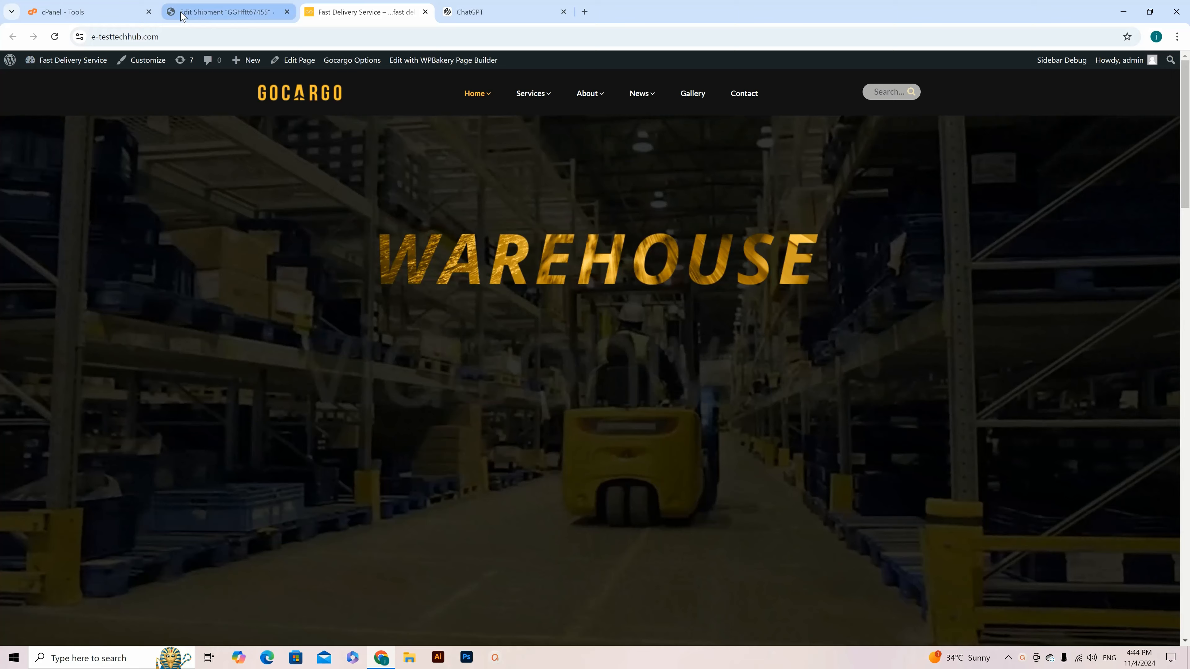
left_click(182, 12)
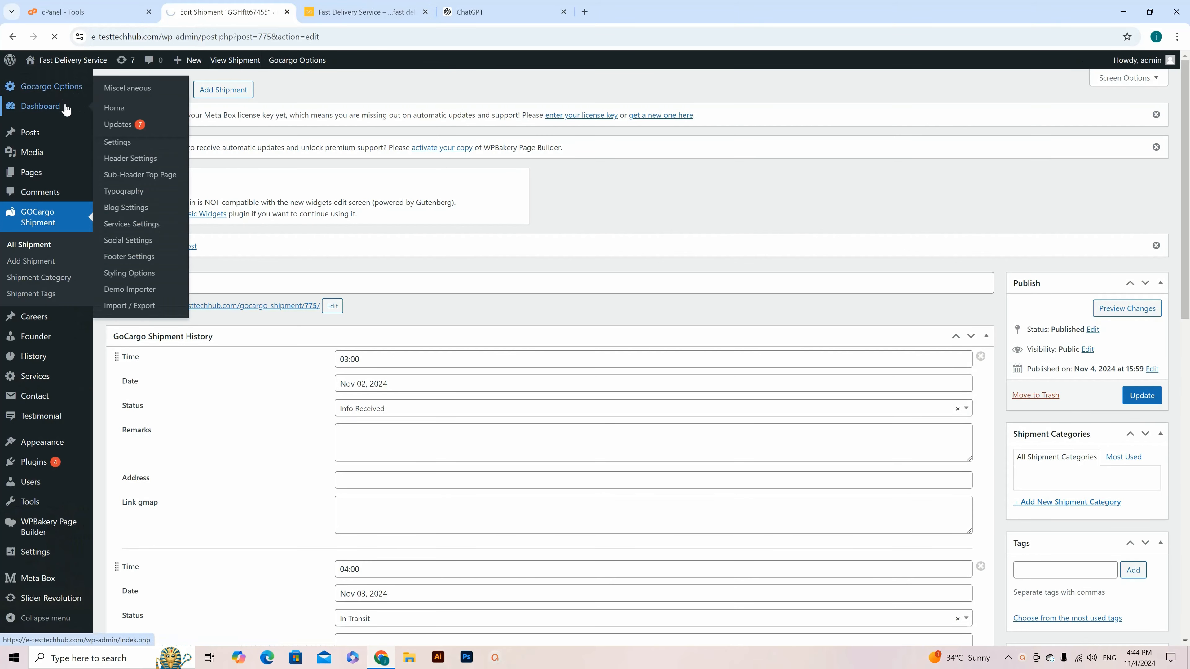
left_click(51, 106)
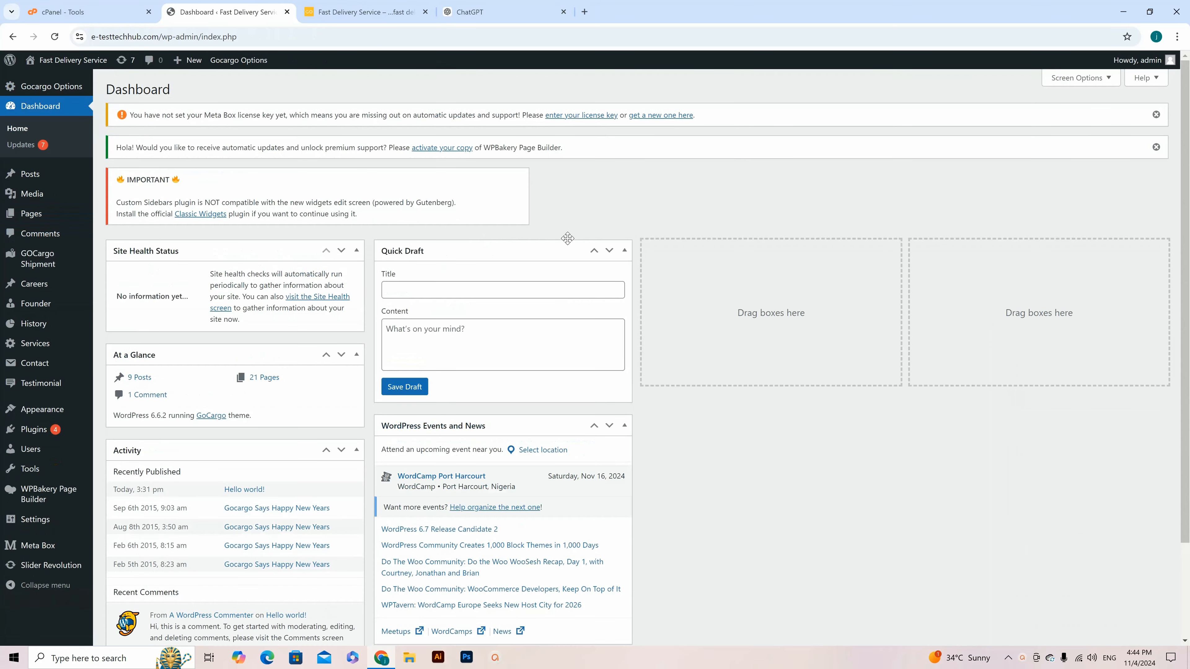
mouse_move(31, 92)
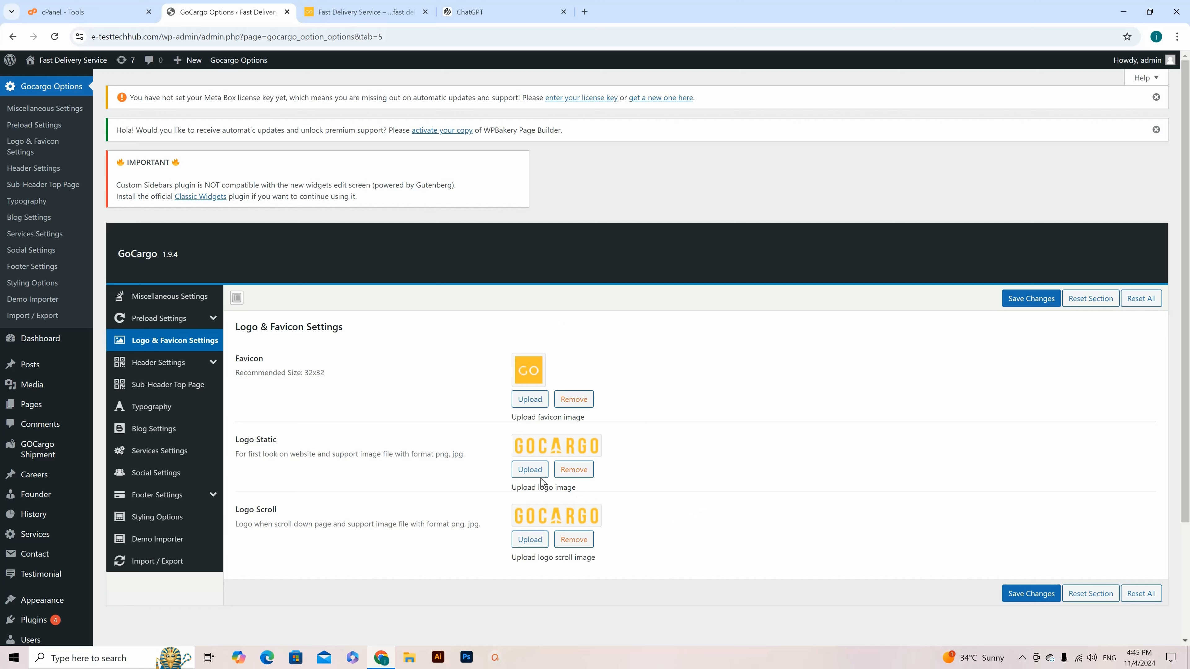
Replace the theme's static logo with the logo.png file uploaded from the desktop
left_click(573, 470)
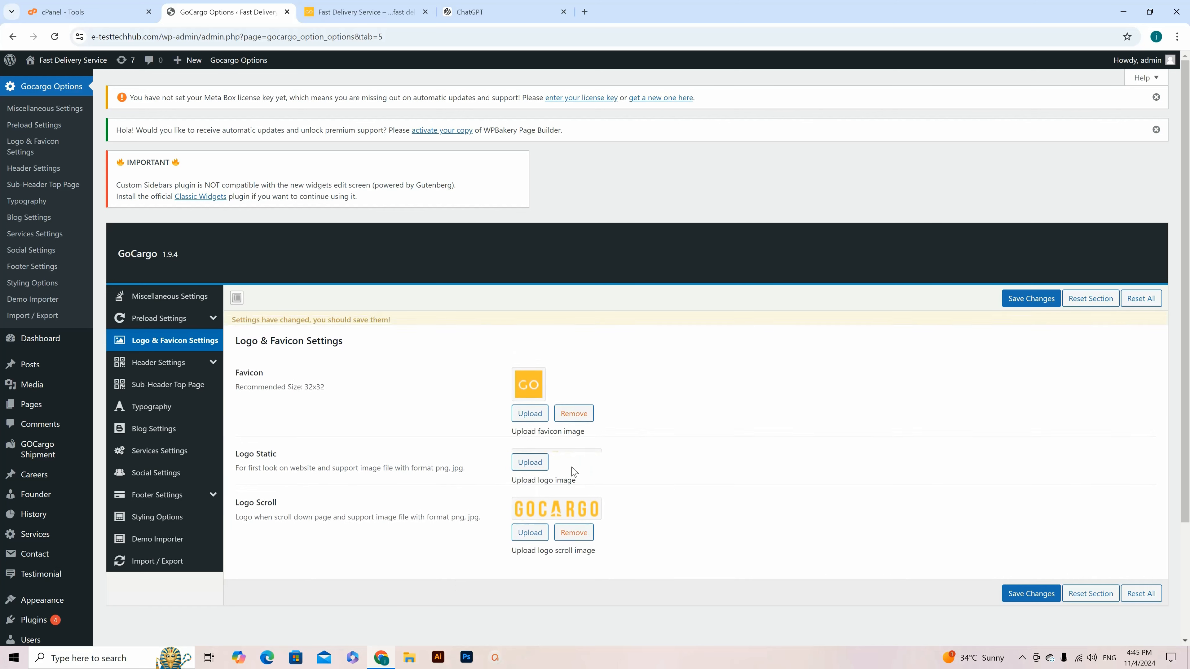
left_click(544, 467)
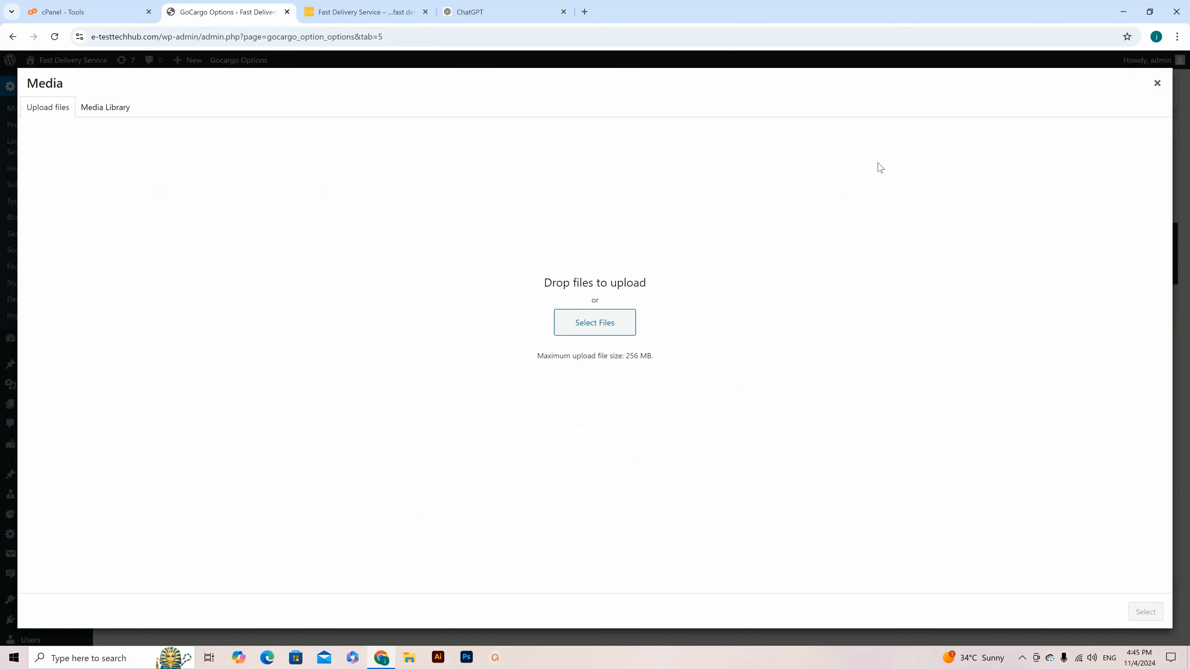
left_click(1116, 13)
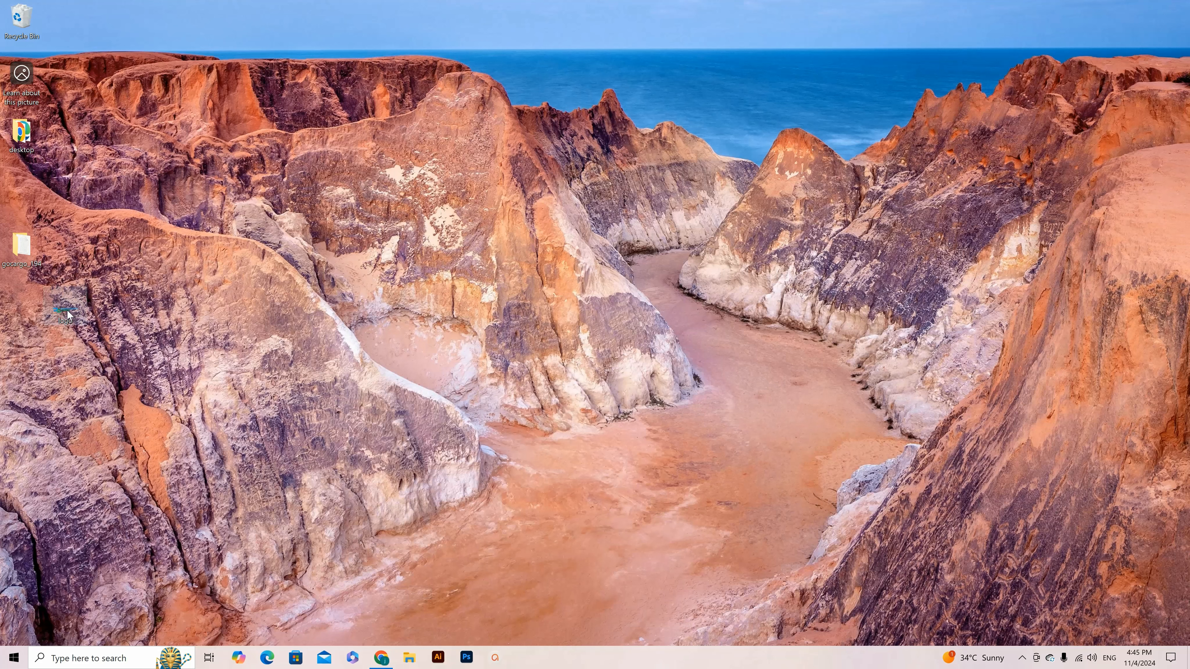
mouse_move(68, 308)
double_click(63, 305)
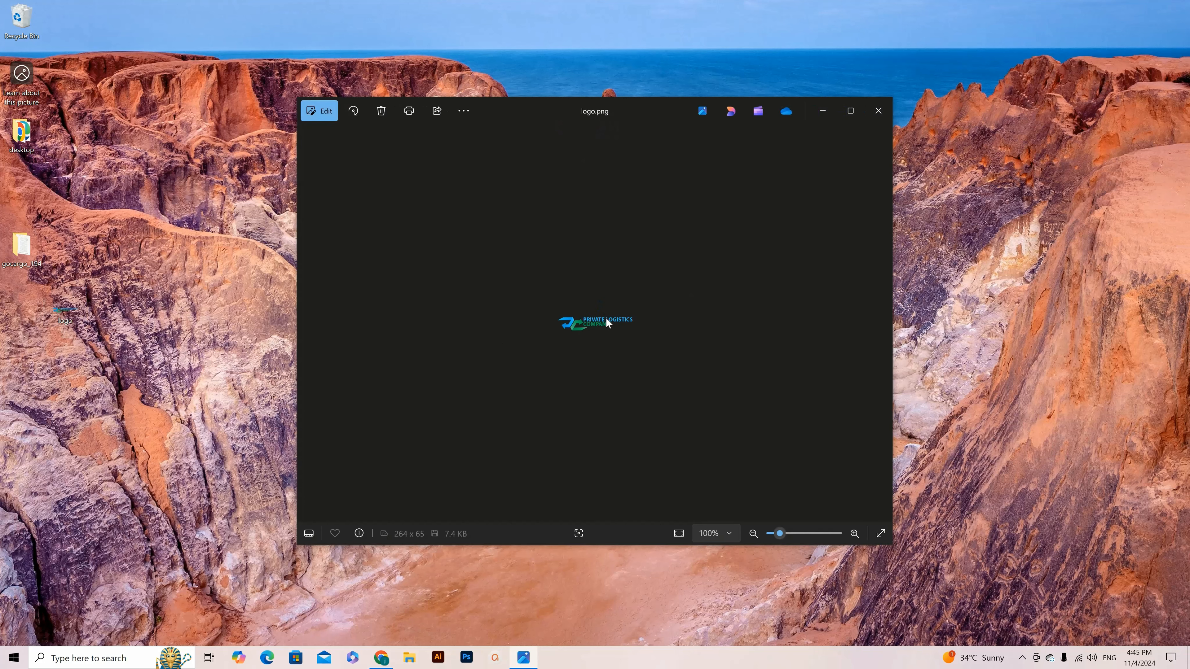
left_click(878, 111)
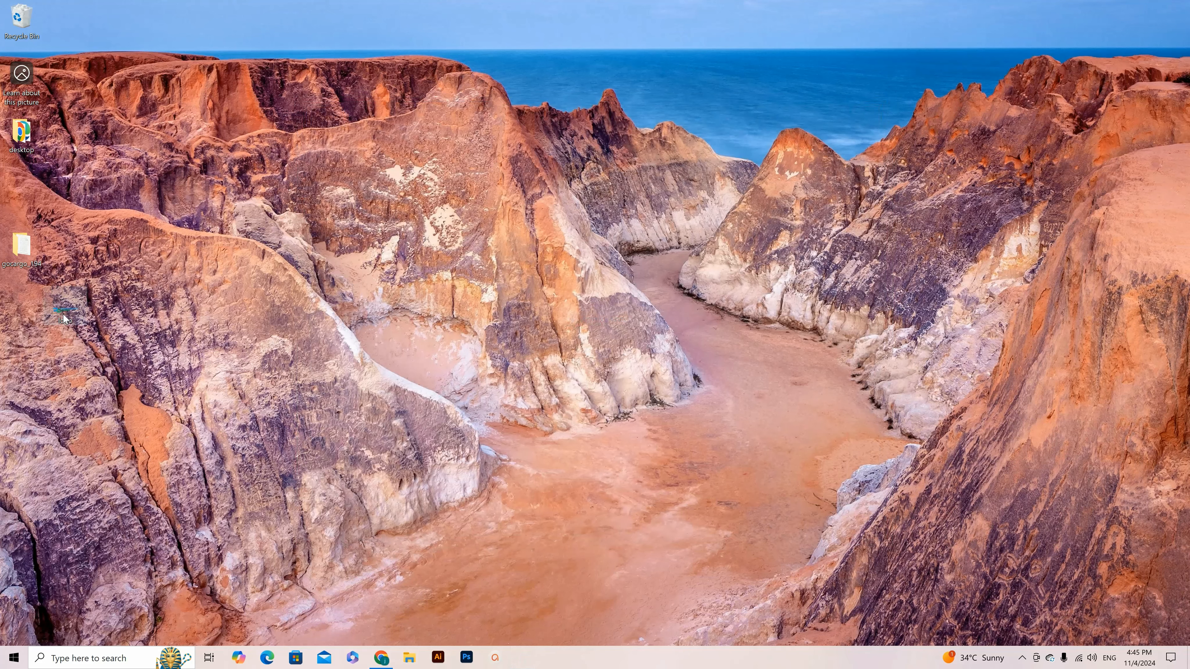
left_click_drag(82, 319, 285, 566)
left_click_drag(372, 619, 596, 323)
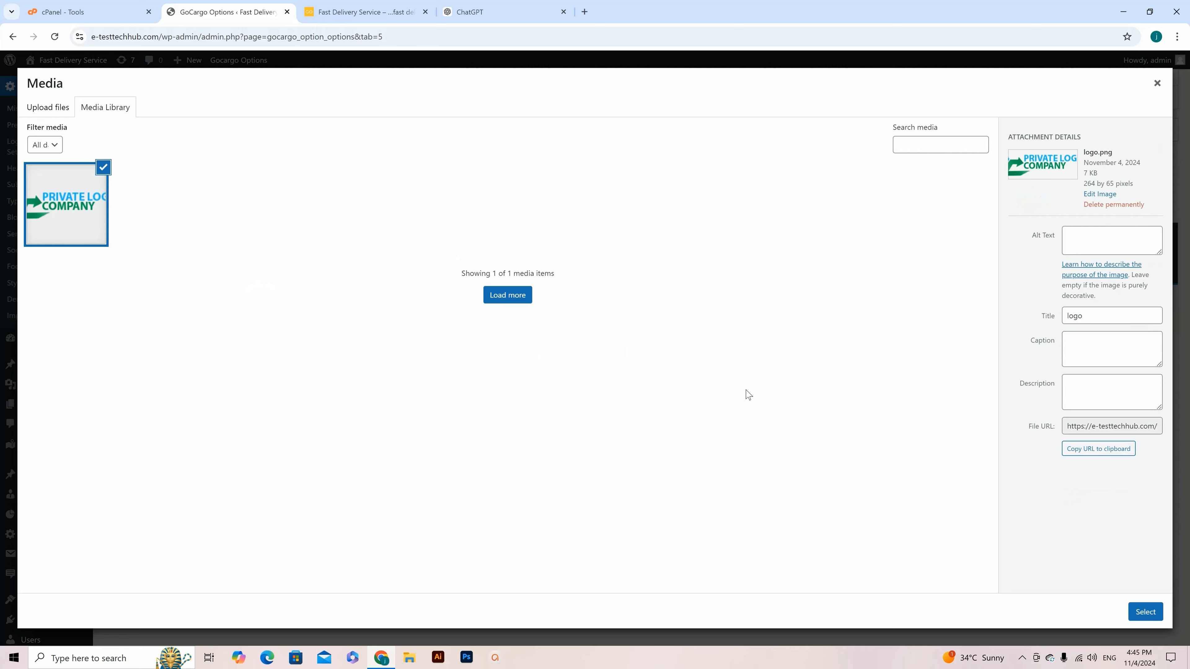
left_click(1144, 611)
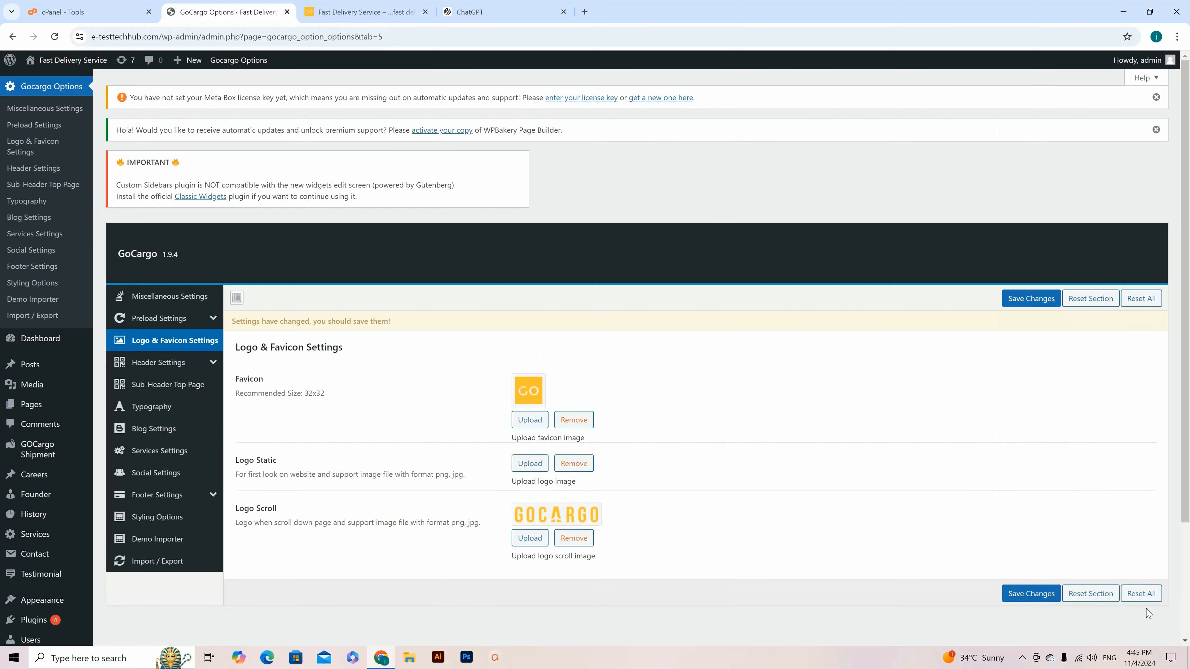
Replace the scroll logo with logo.png from the media library
scroll(569, 457, "down", 2)
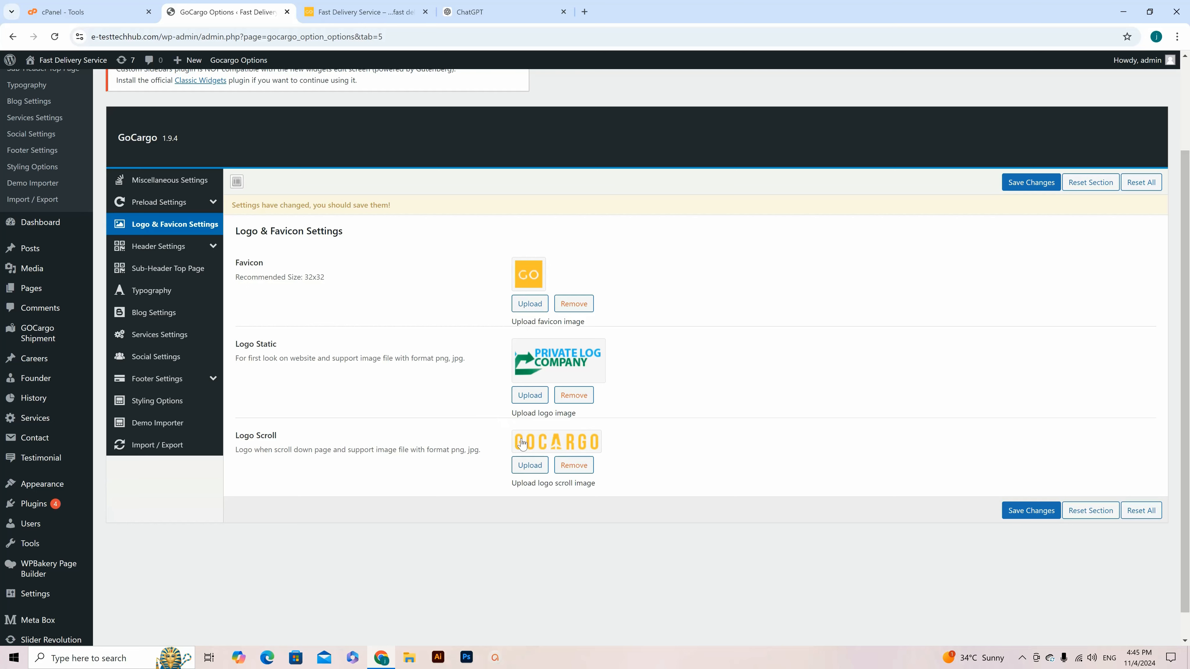
left_click(530, 465)
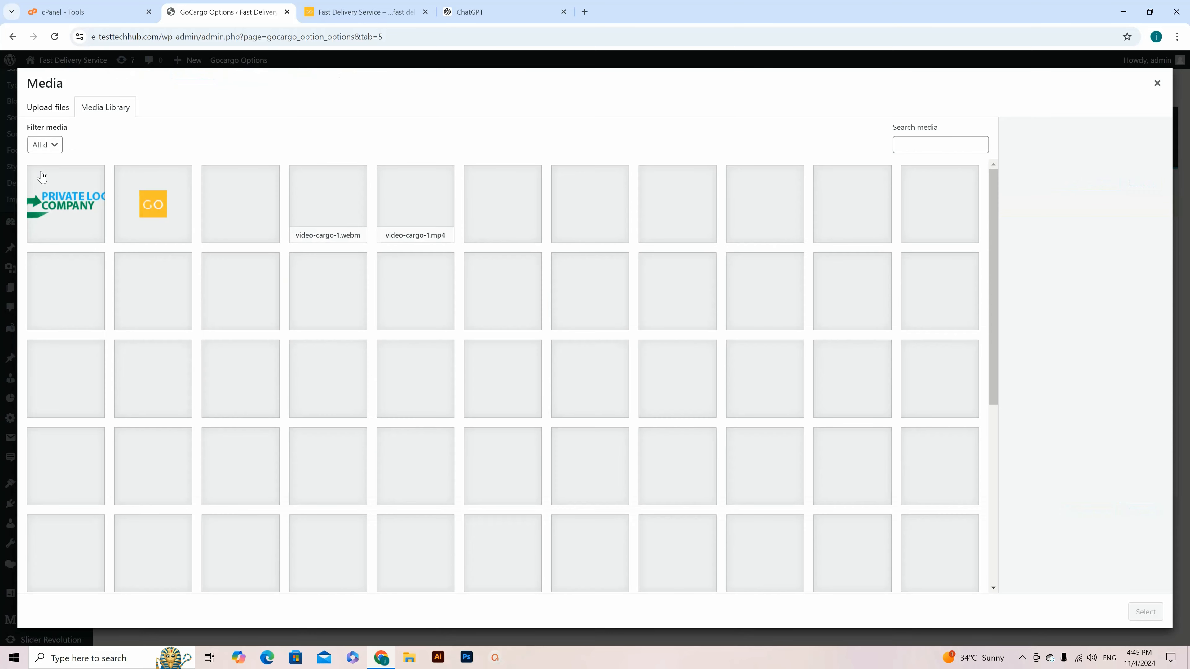
left_click(58, 197)
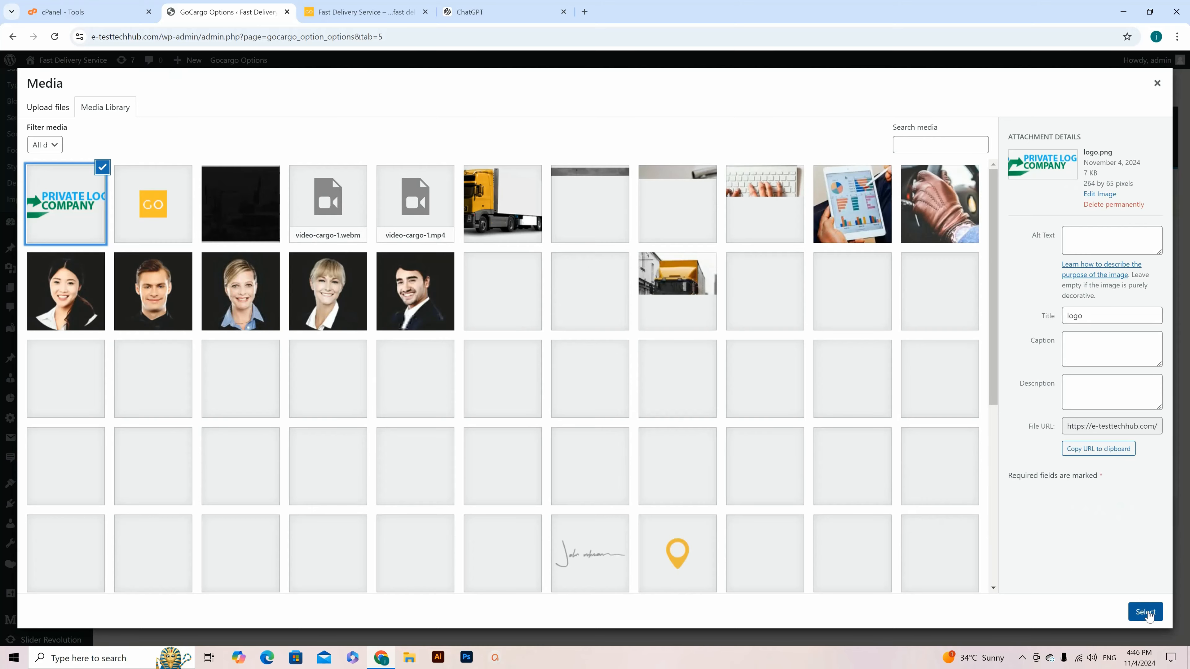
left_click(1146, 612)
Crop logo.png to its symbol at about 96 × 65 pixels, assign it as the favicon, and save the theme settings
left_click(530, 304)
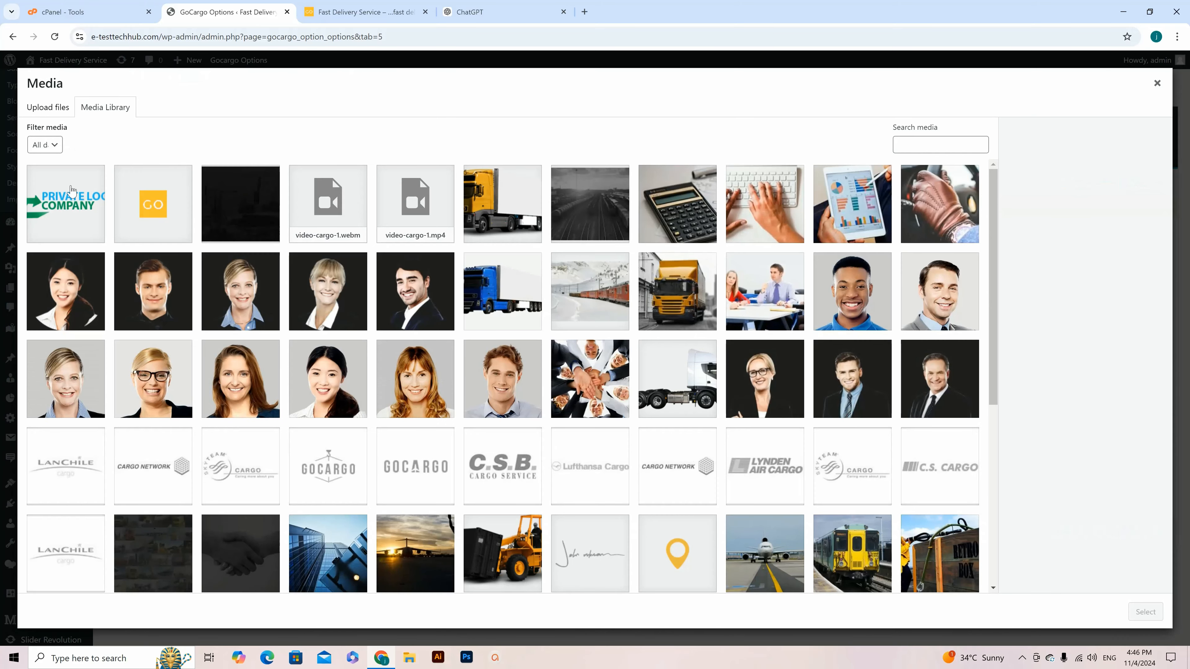
left_click(69, 192)
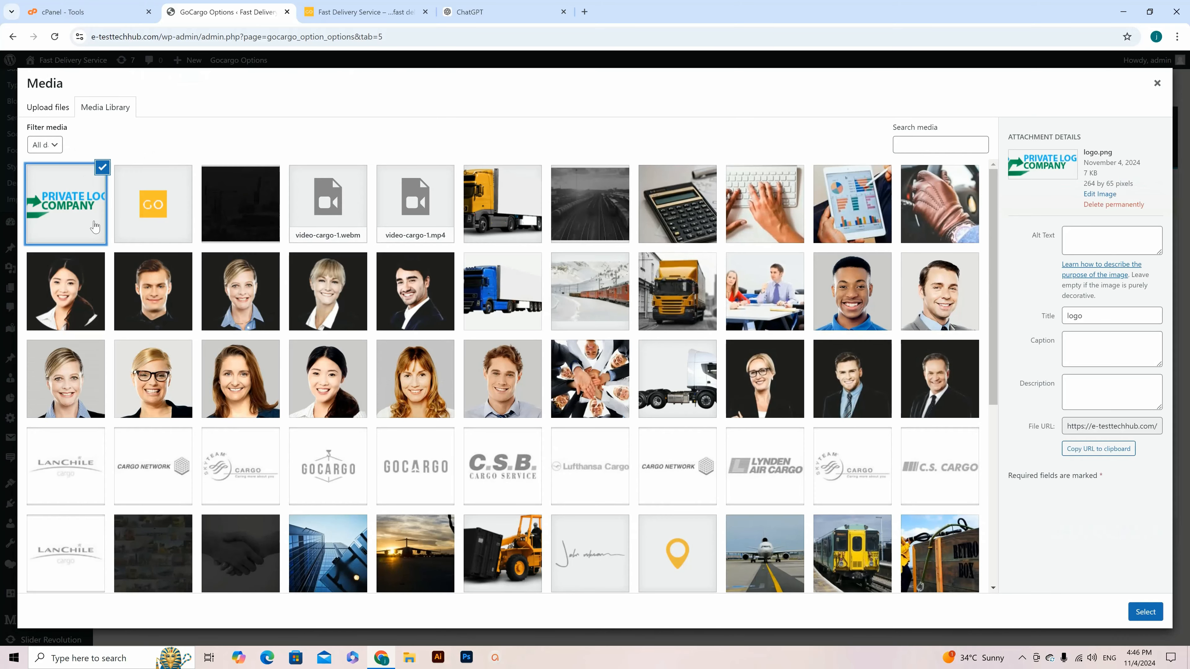
left_click(1099, 194)
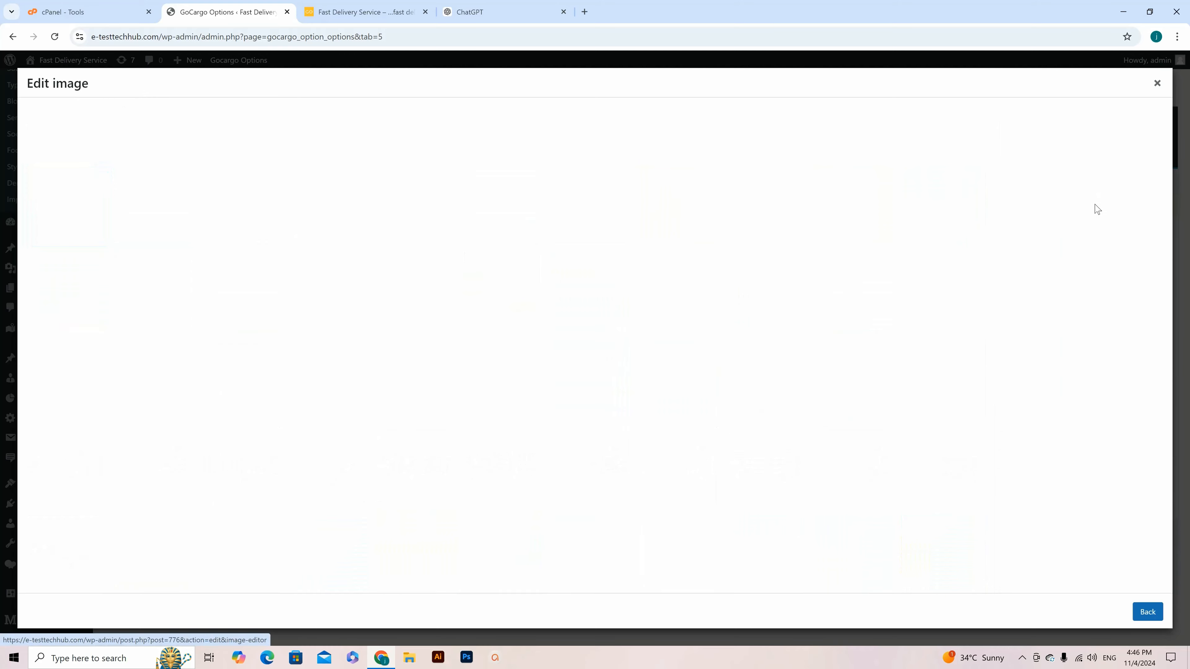
left_click(49, 121)
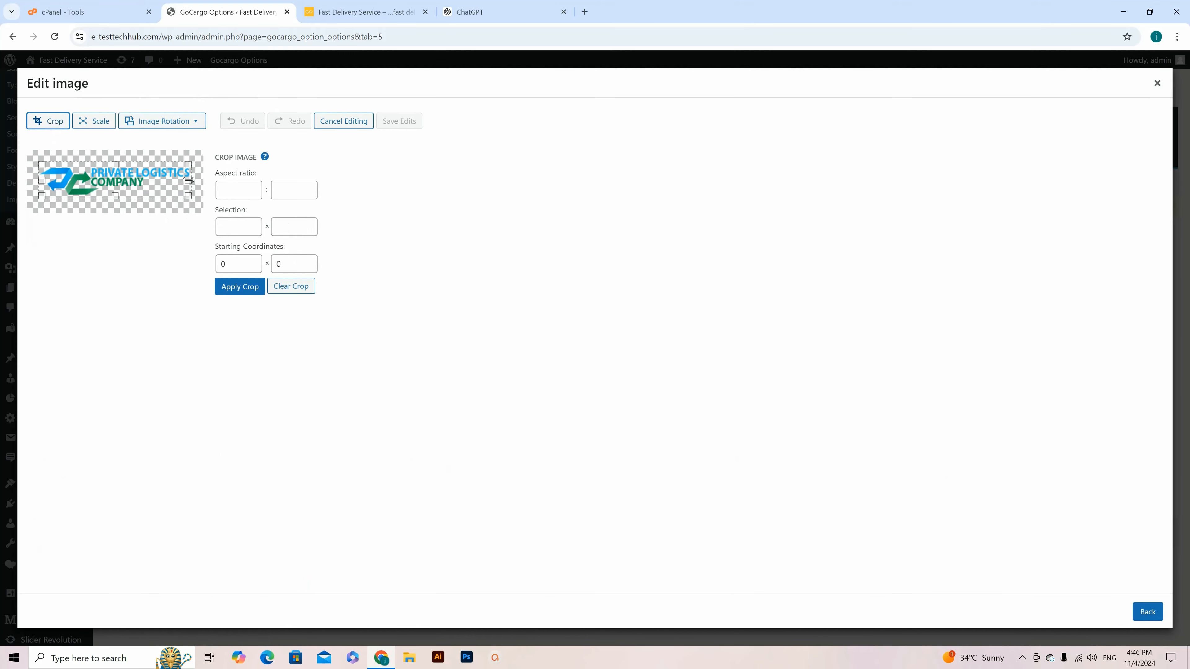
left_click_drag(188, 180, 96, 199)
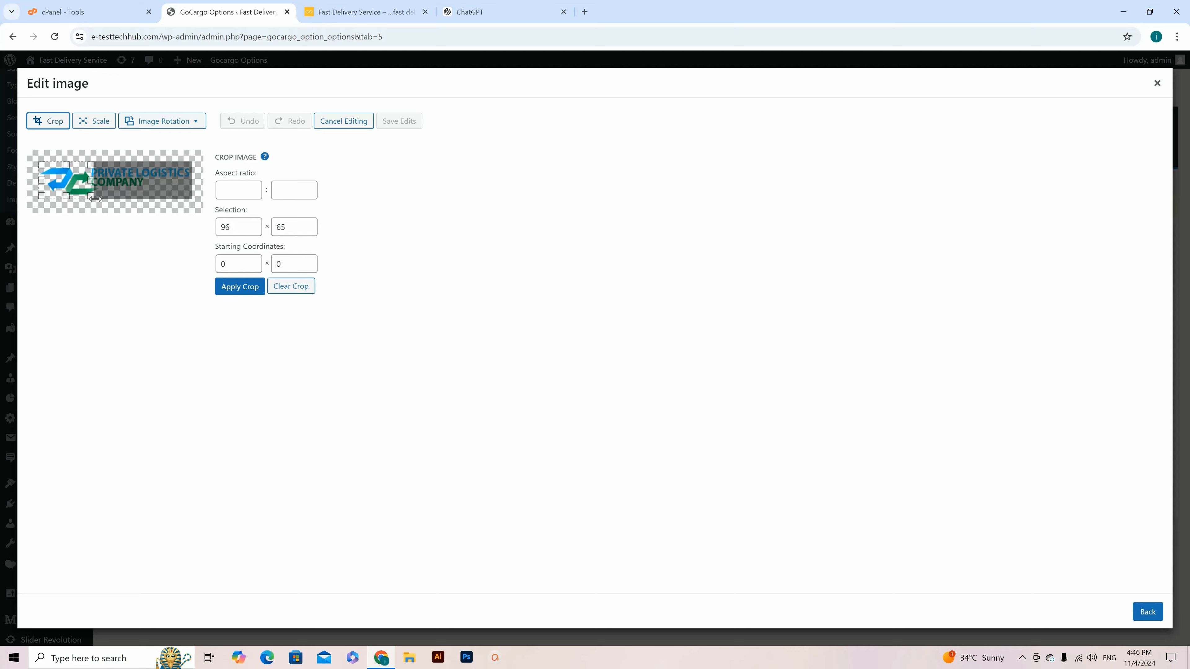
left_click(247, 294)
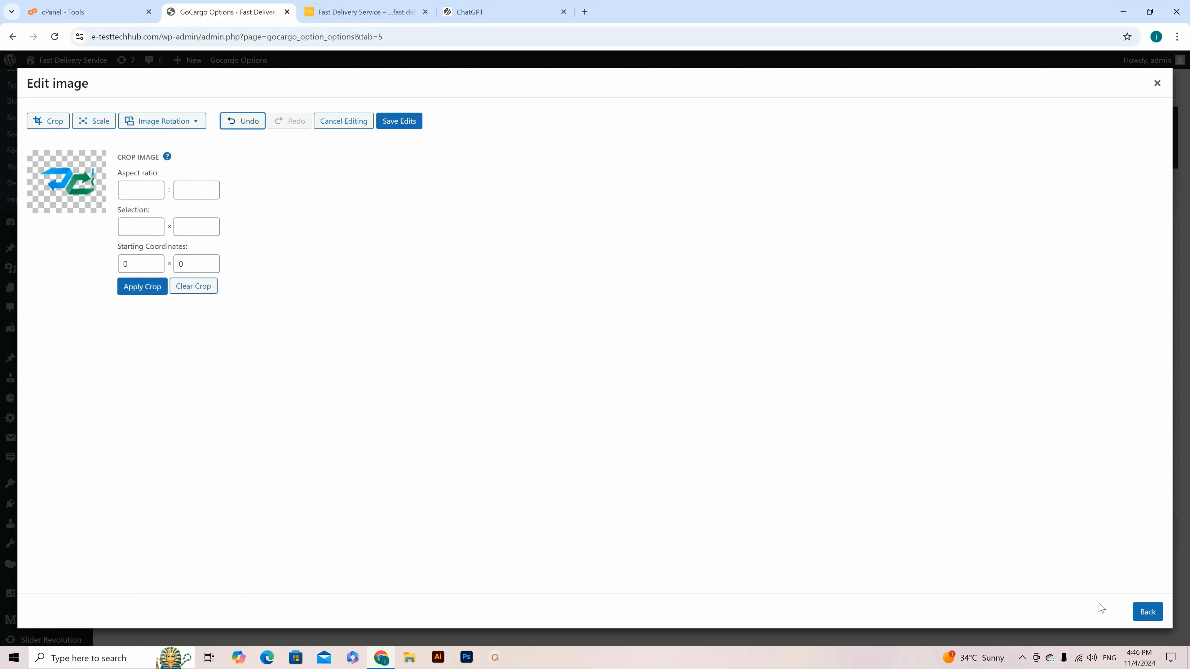
left_click(395, 121)
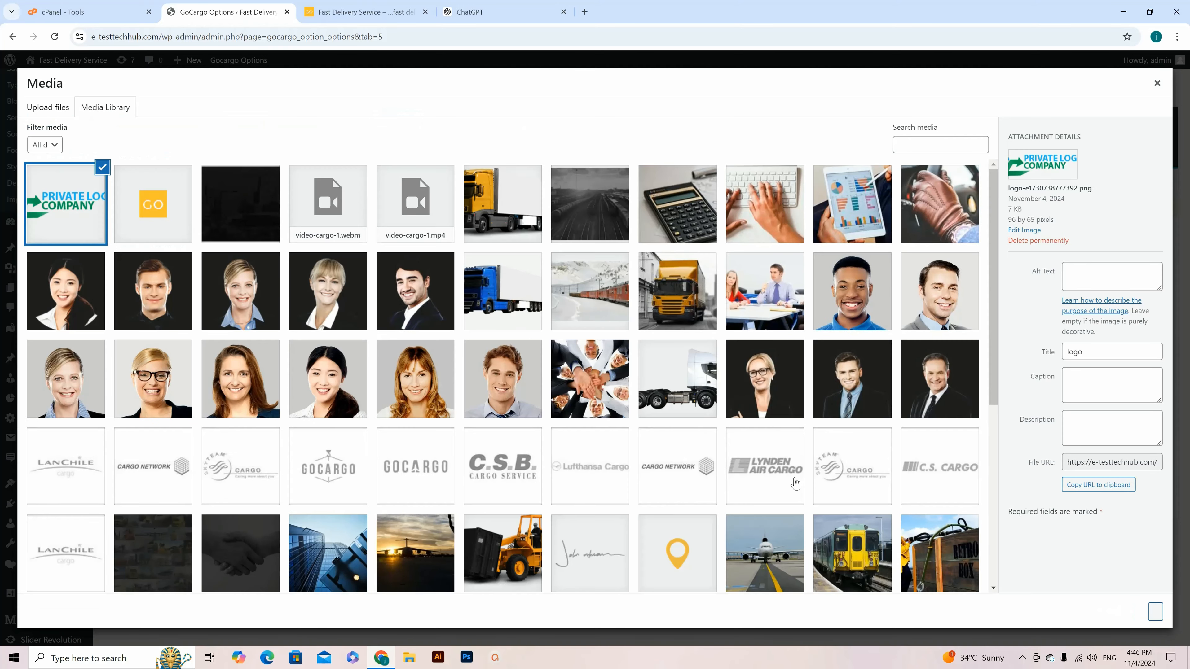
left_click(1158, 612)
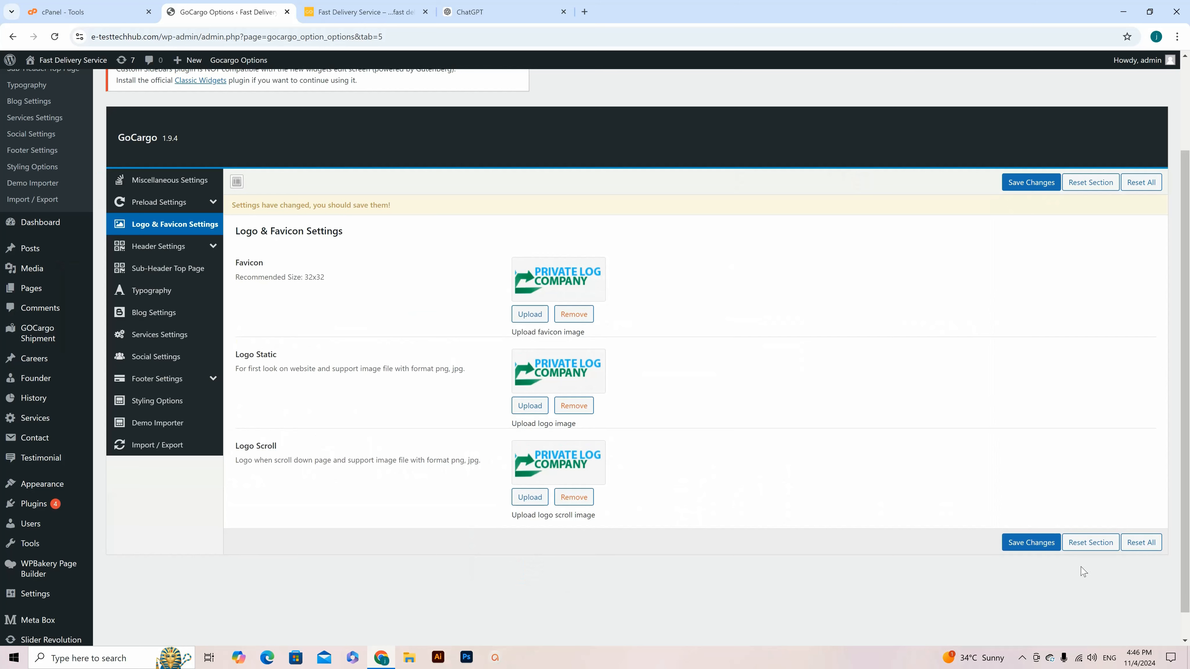
left_click(1044, 542)
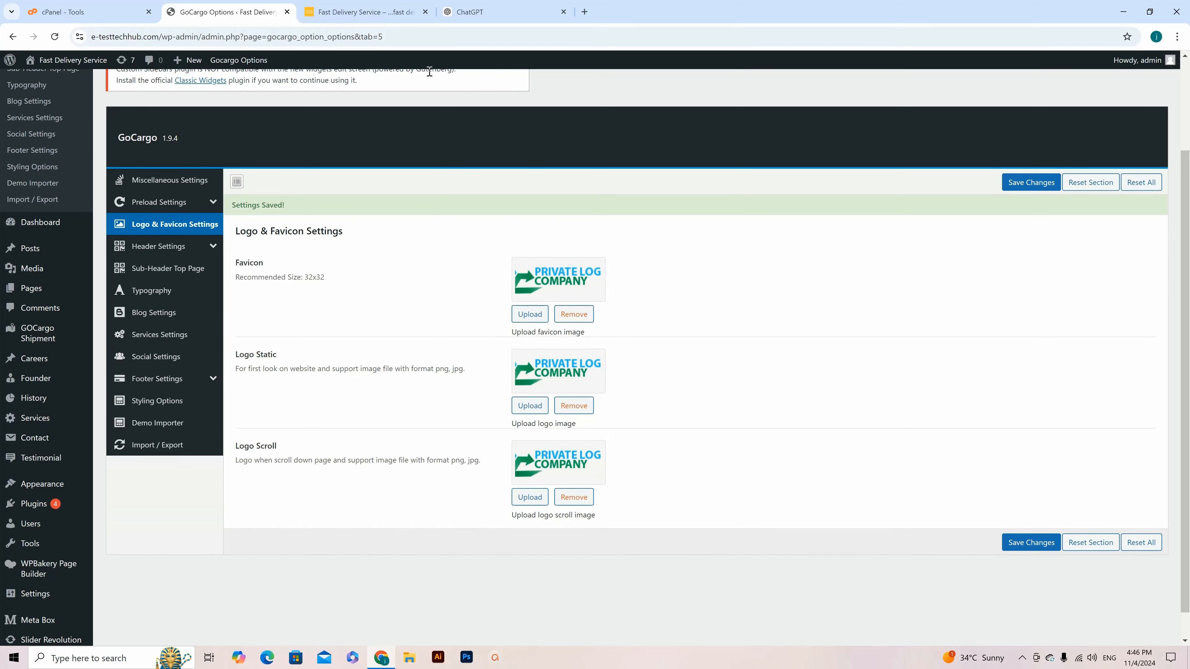
Reload the live homepage to check the new logo and look through the header menu entries
left_click(357, 12)
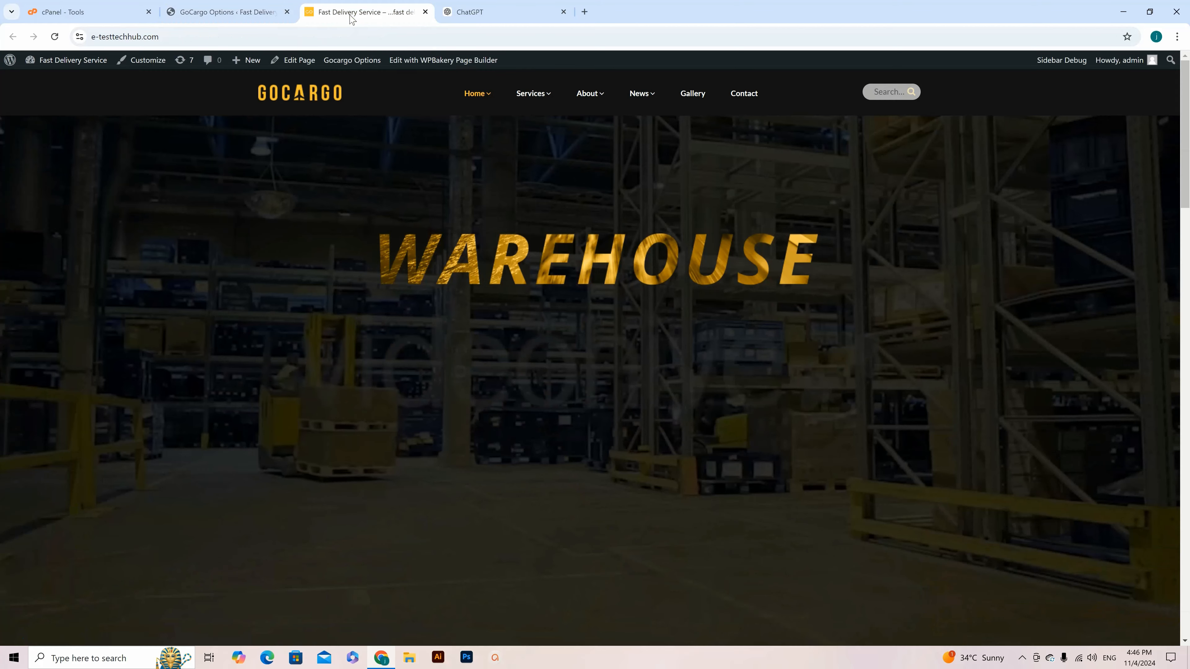
left_click(55, 38)
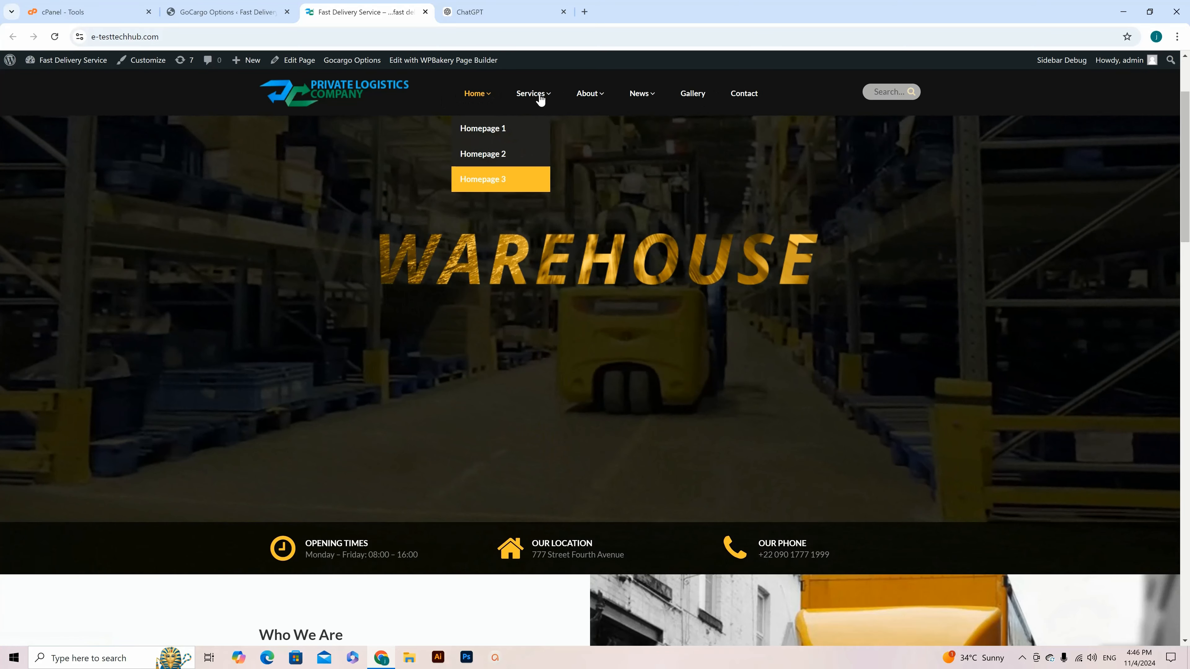
mouse_move(645, 97)
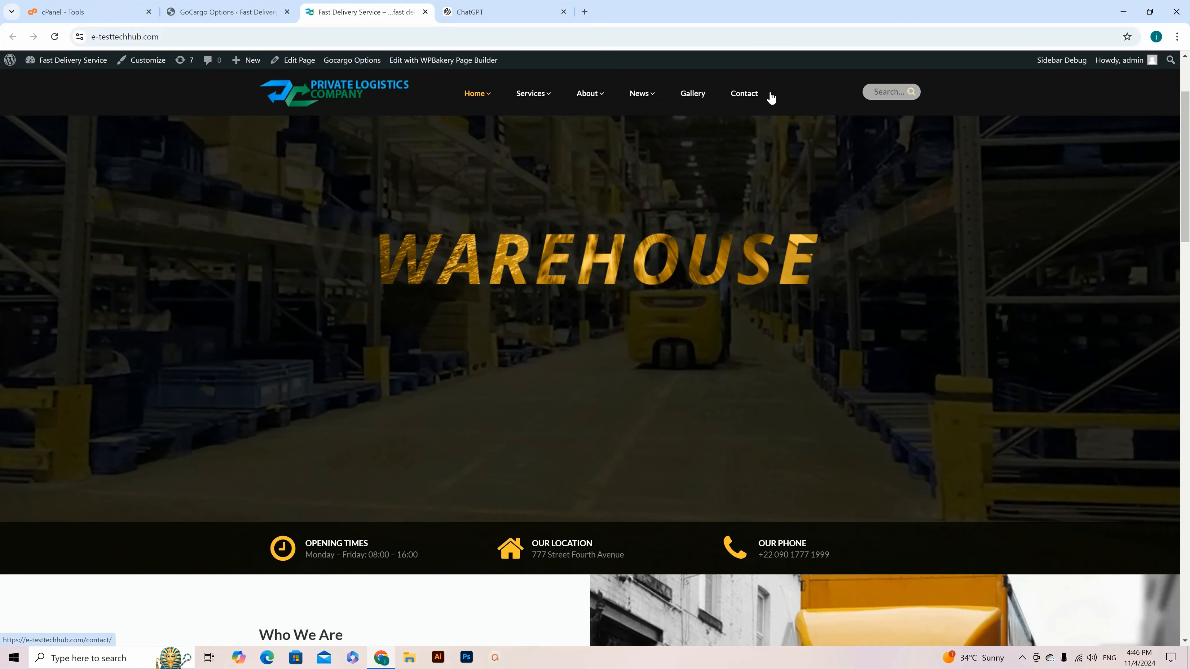
Open the WordPress menu editor in the site admin and look at the Company item's settings
left_click(223, 16)
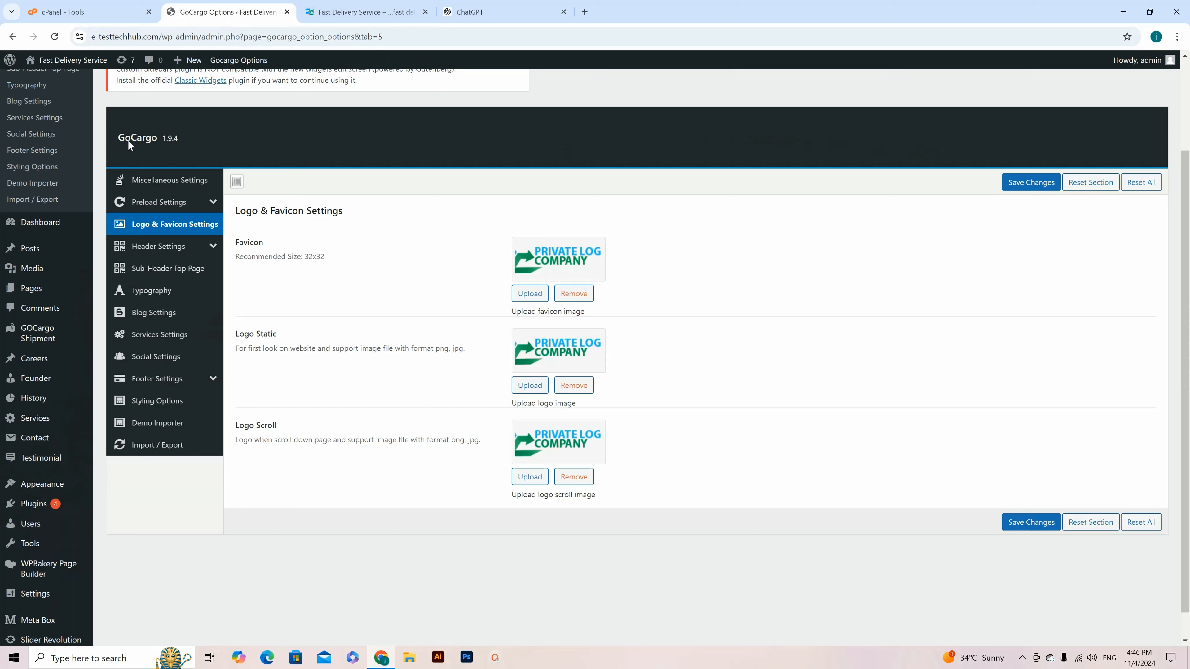
mouse_move(50, 493)
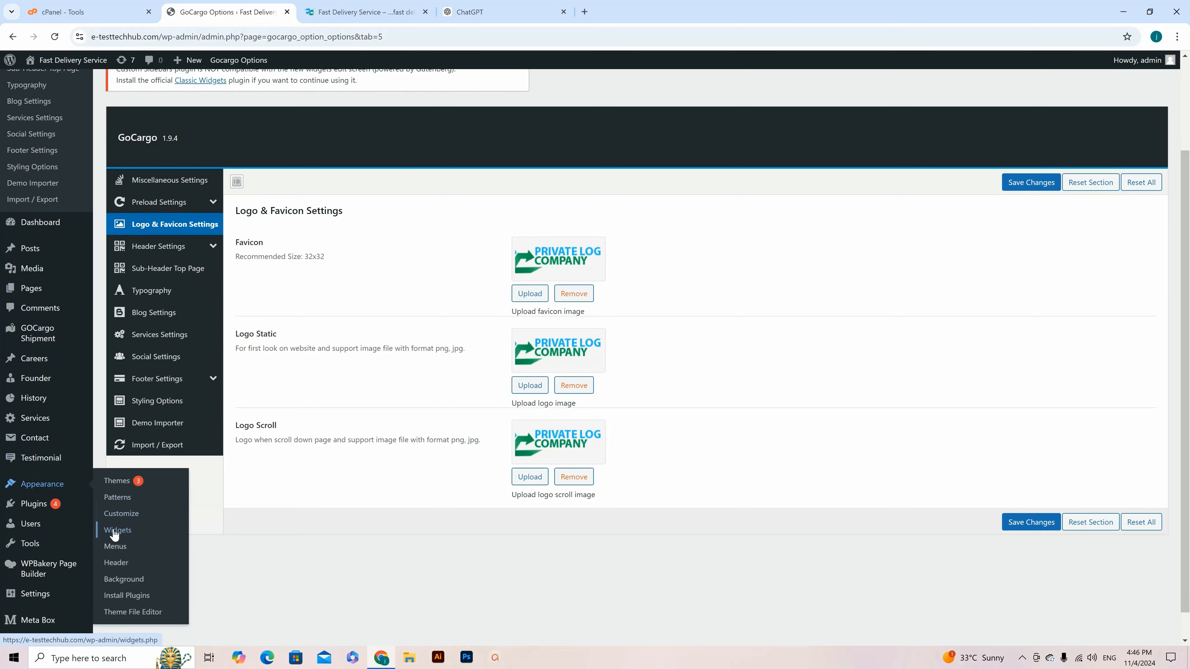
left_click(115, 547)
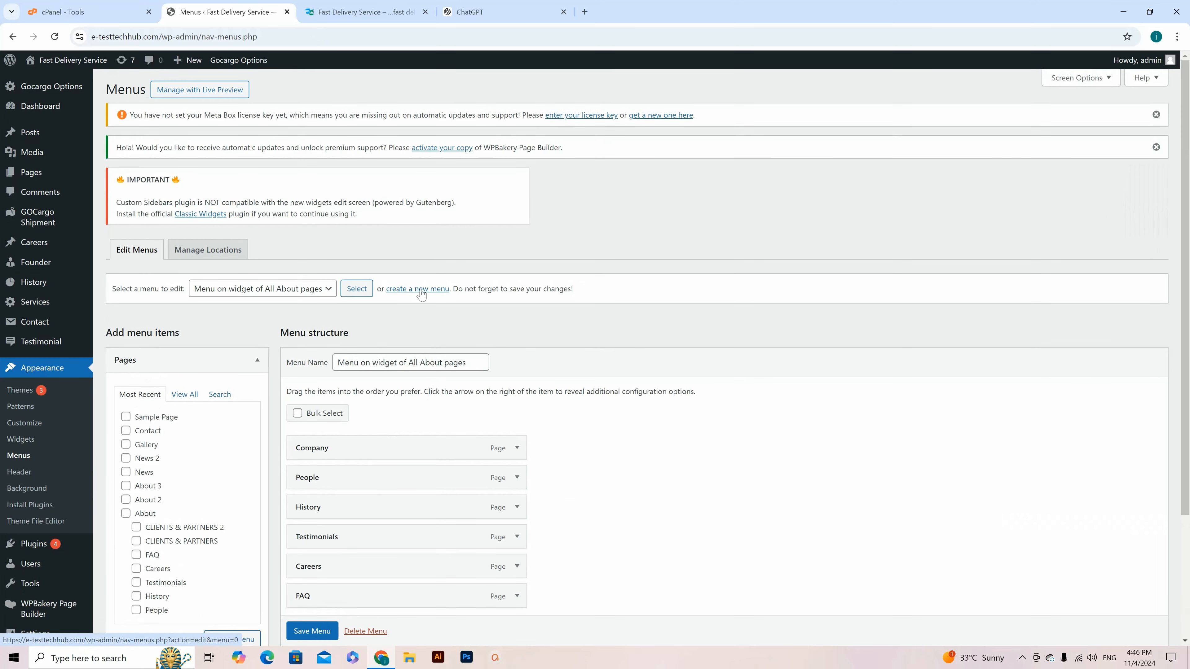
scroll(419, 293, "down", 3)
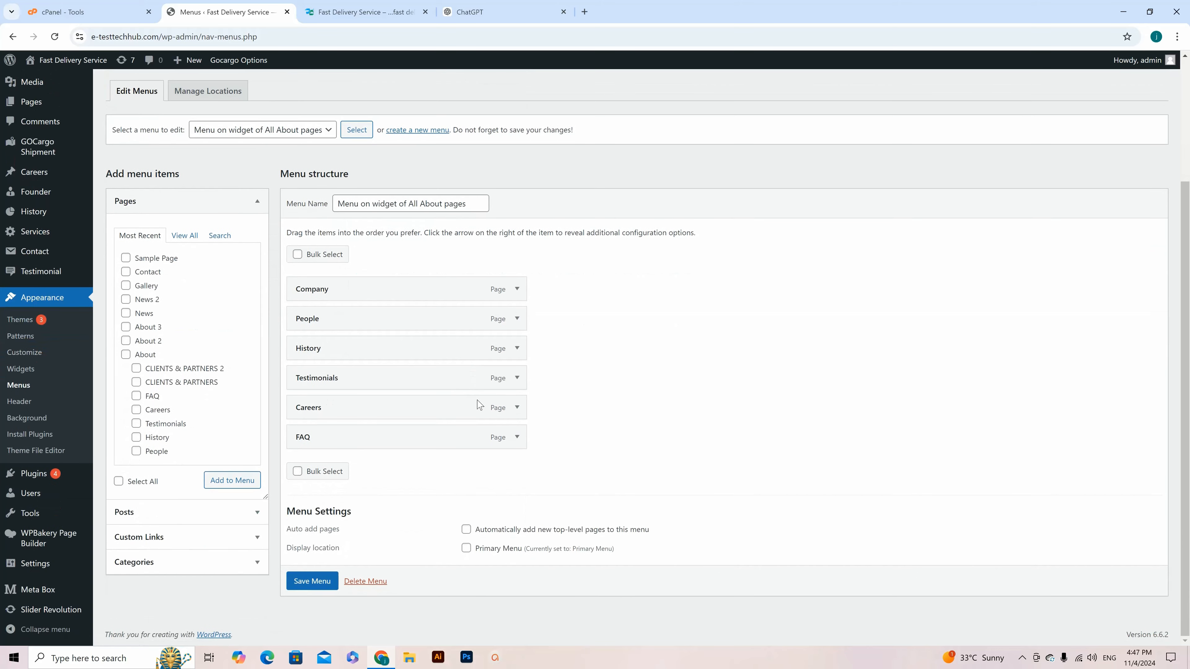
left_click(517, 288)
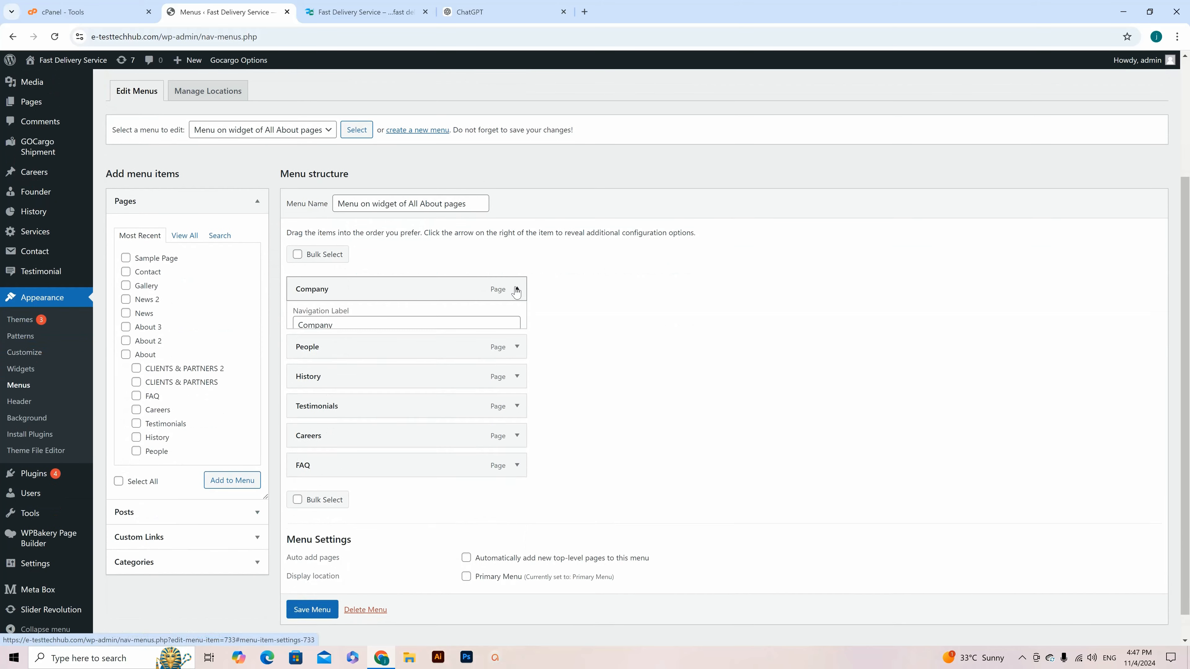
left_click(517, 289)
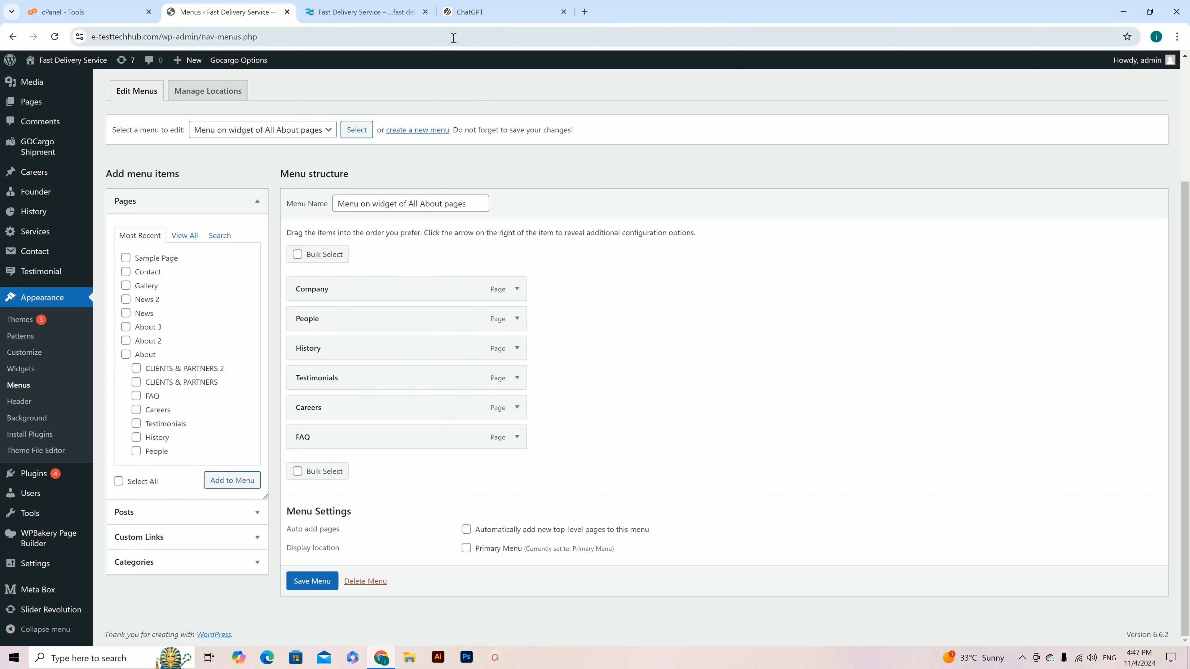
Load the Primary Menu for editing
left_click(277, 133)
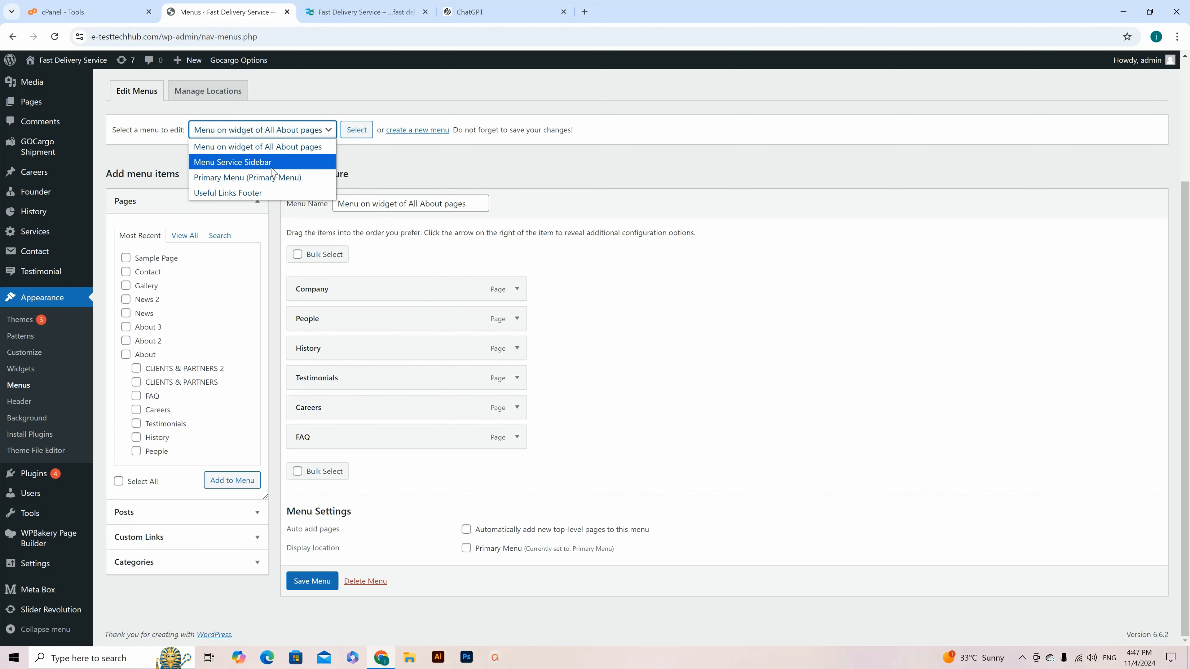
left_click(263, 177)
left_click(356, 130)
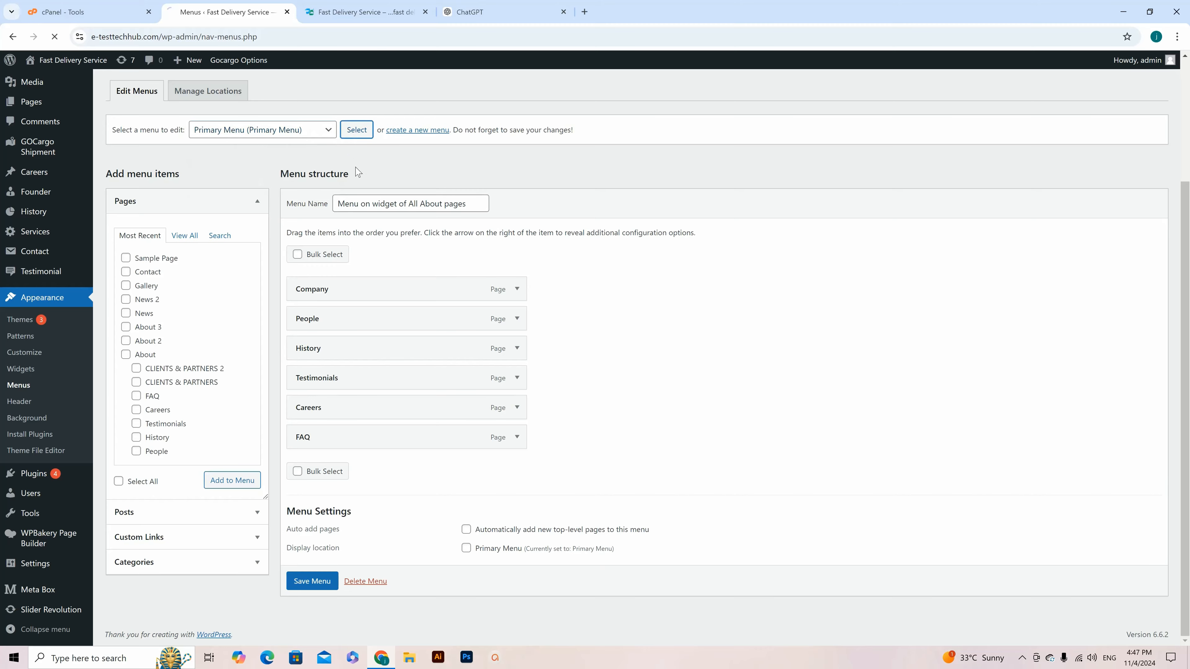
Look through the live homepage's header menu and its submenus, then return to the Primary Menu in the menu editor
left_click(365, 12)
mouse_move(469, 97)
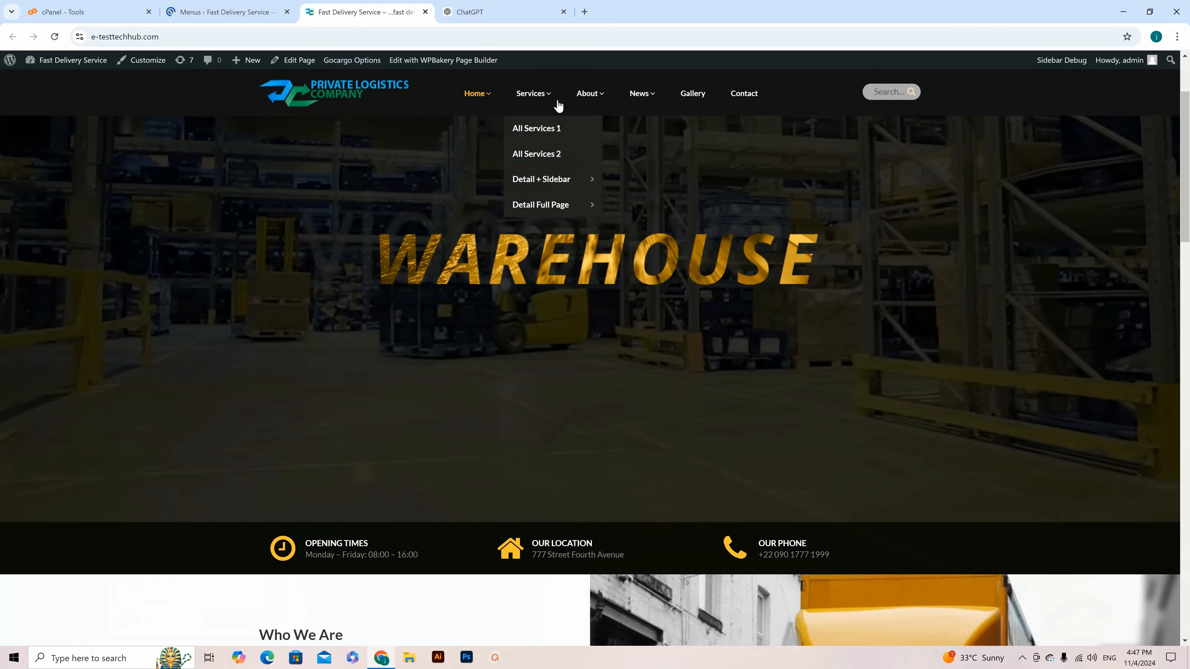
left_click(214, 11)
left_click(382, 13)
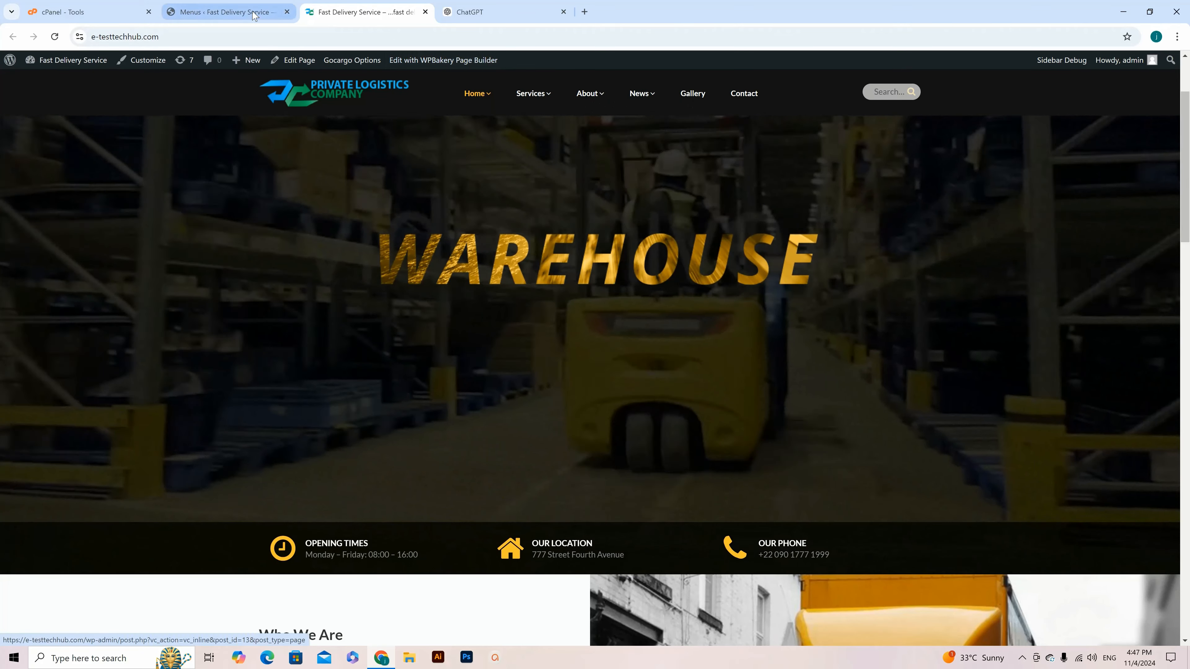
left_click(213, 12)
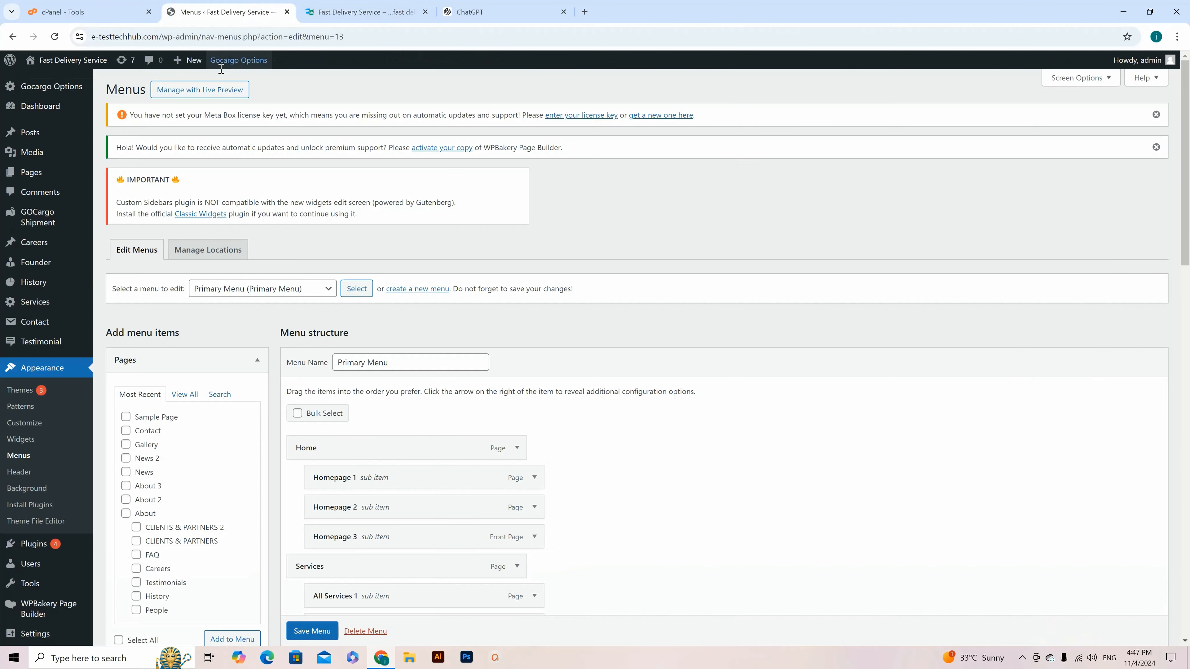
Create a new menu named mymenu and assign it to the Primary Menu display location
left_click(412, 290)
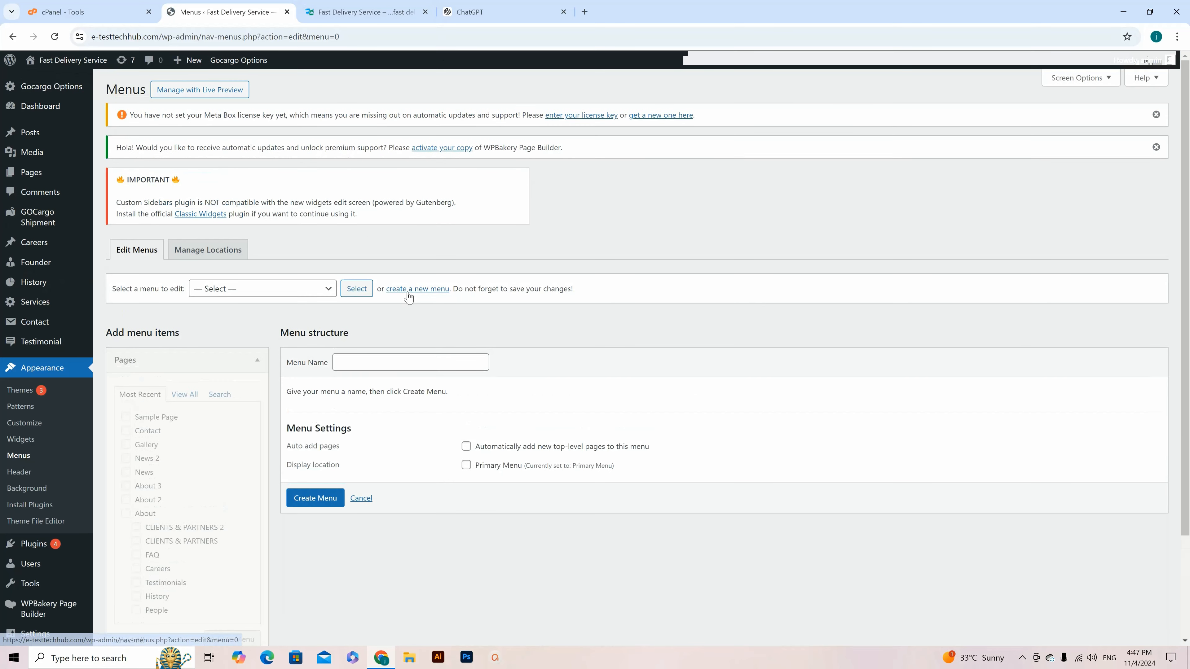
left_click(366, 359)
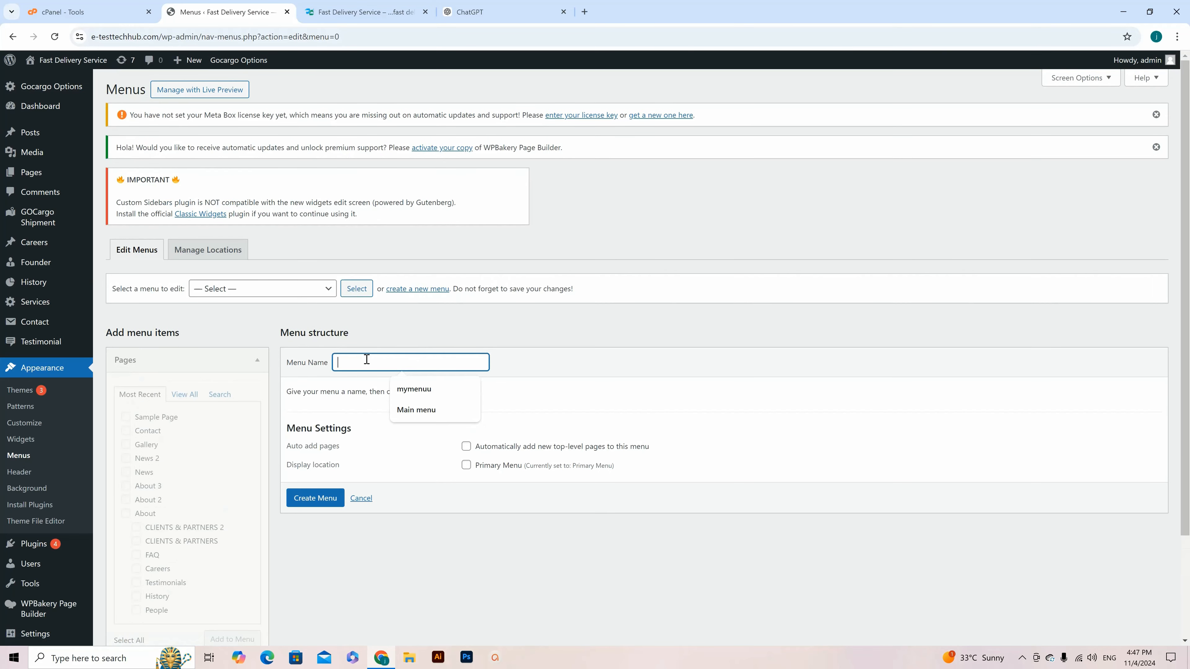
left_click(417, 389)
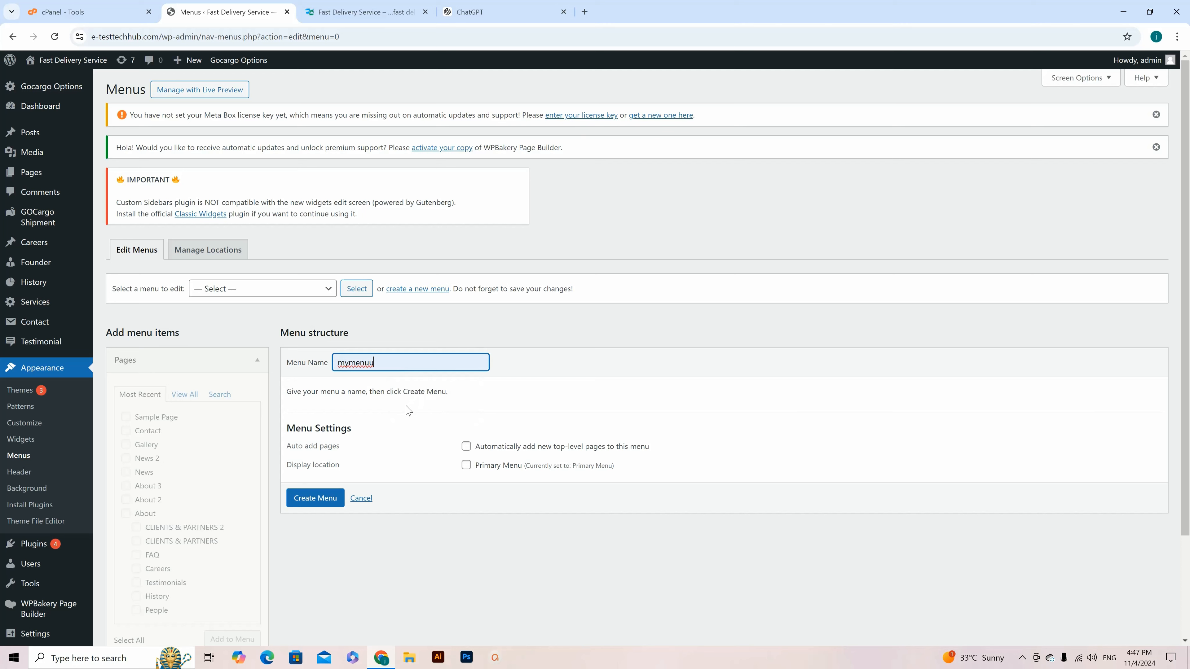
key("BackSpace")
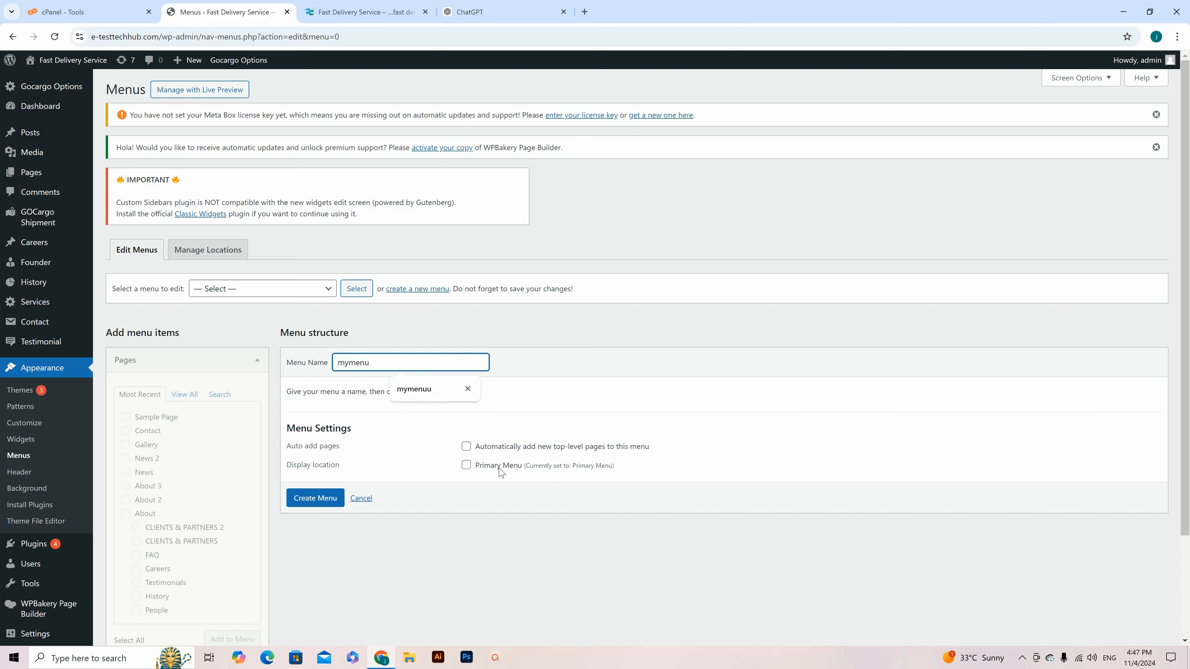
left_click(467, 465)
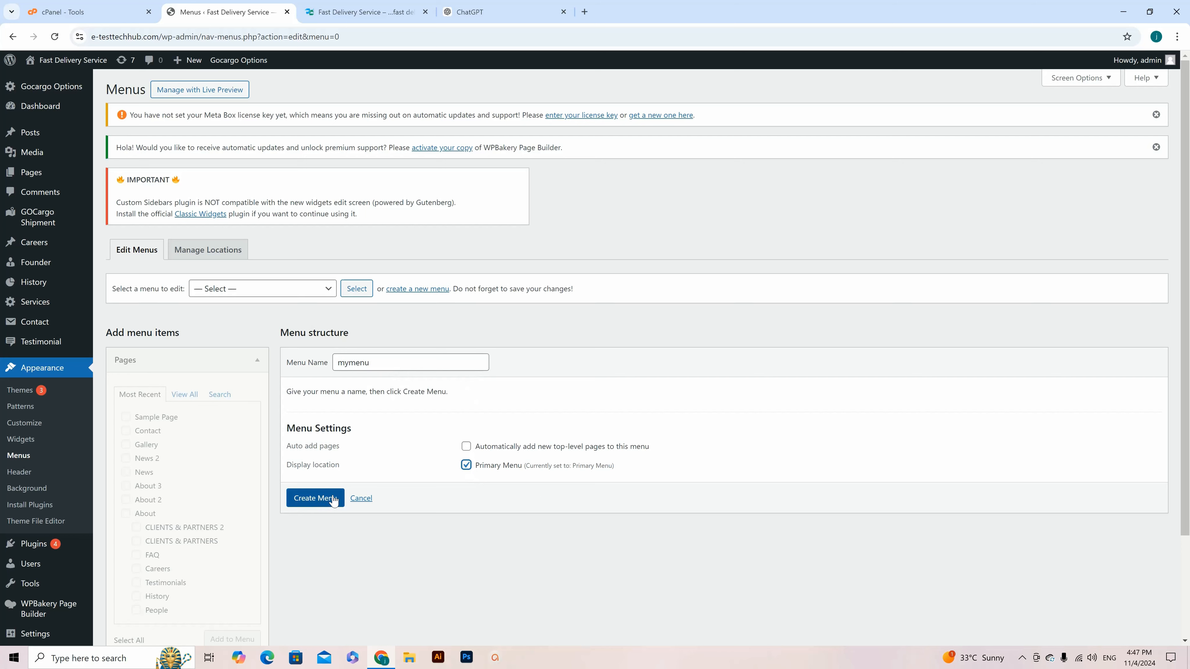
left_click(360, 12)
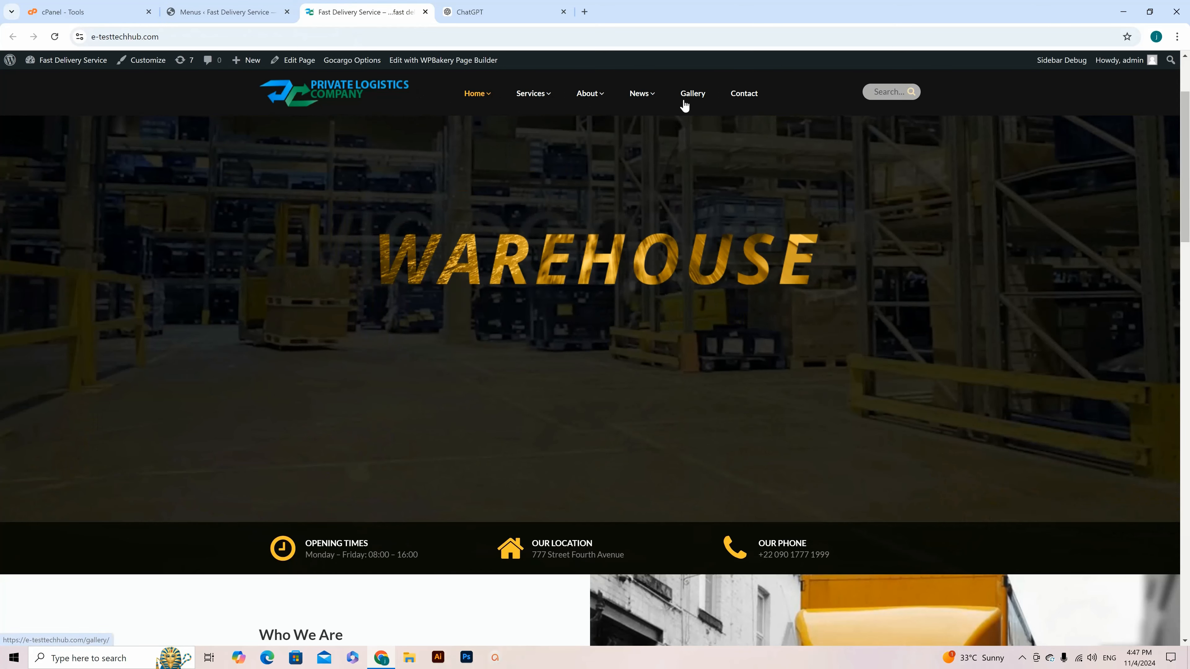
left_click(218, 13)
left_click(316, 498)
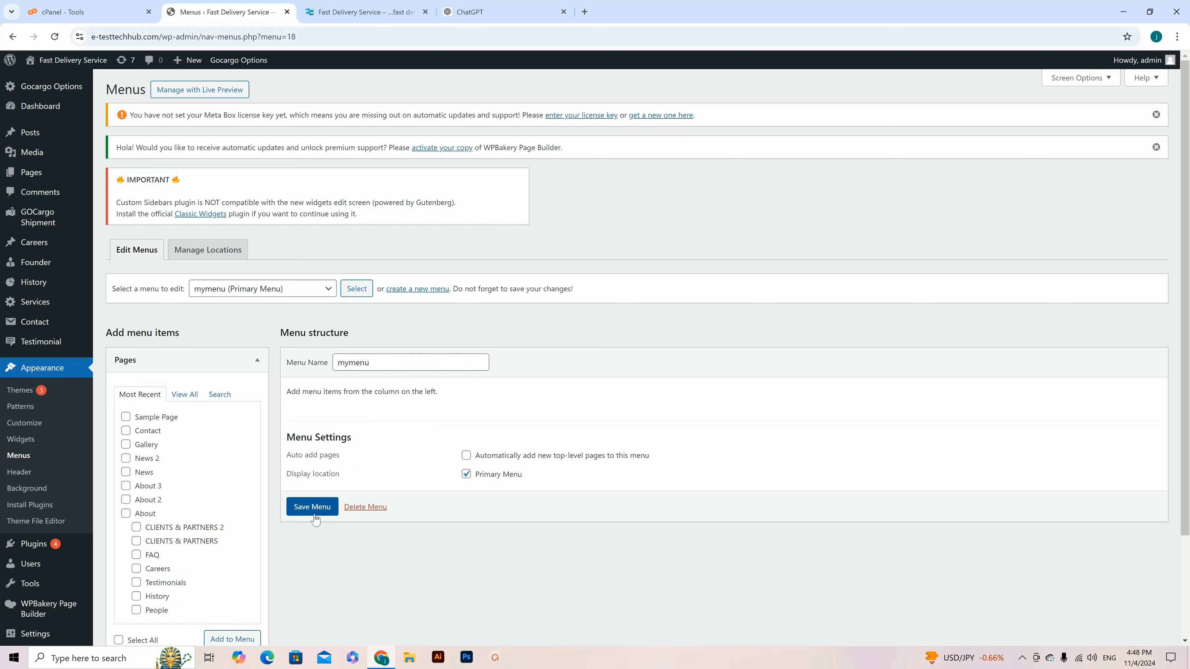
Add the Home 3 front page, About, Services and Contact pages to mymenu from the full page list
left_click(184, 395)
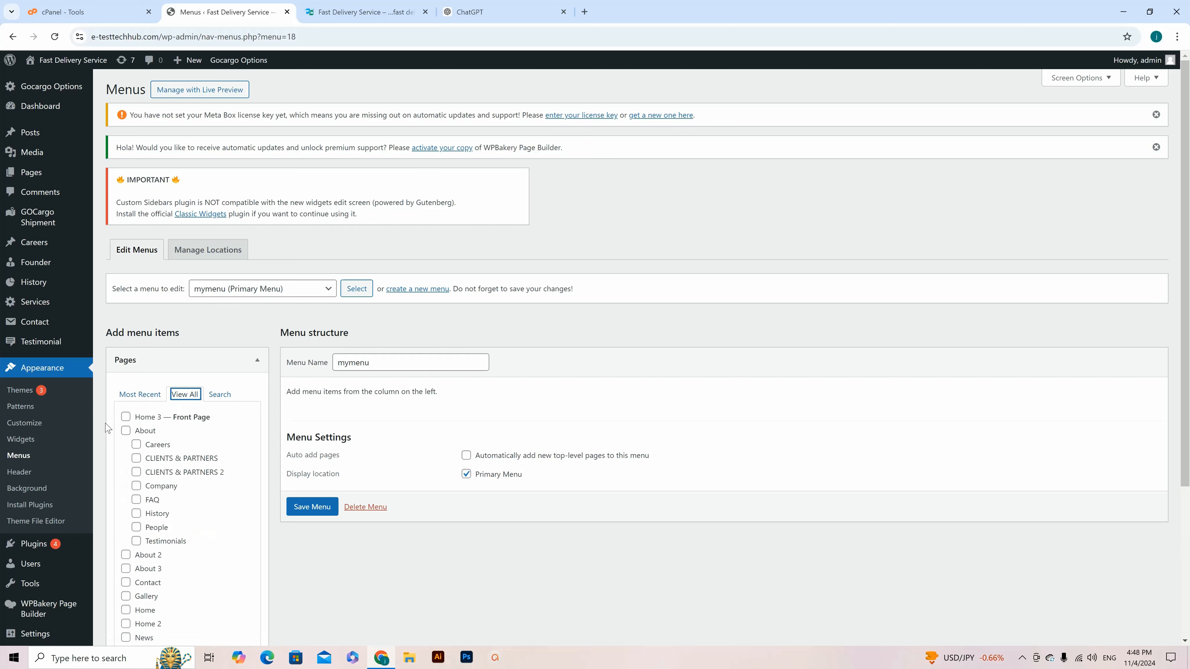
left_click(125, 416)
scroll(223, 485, "down", 2)
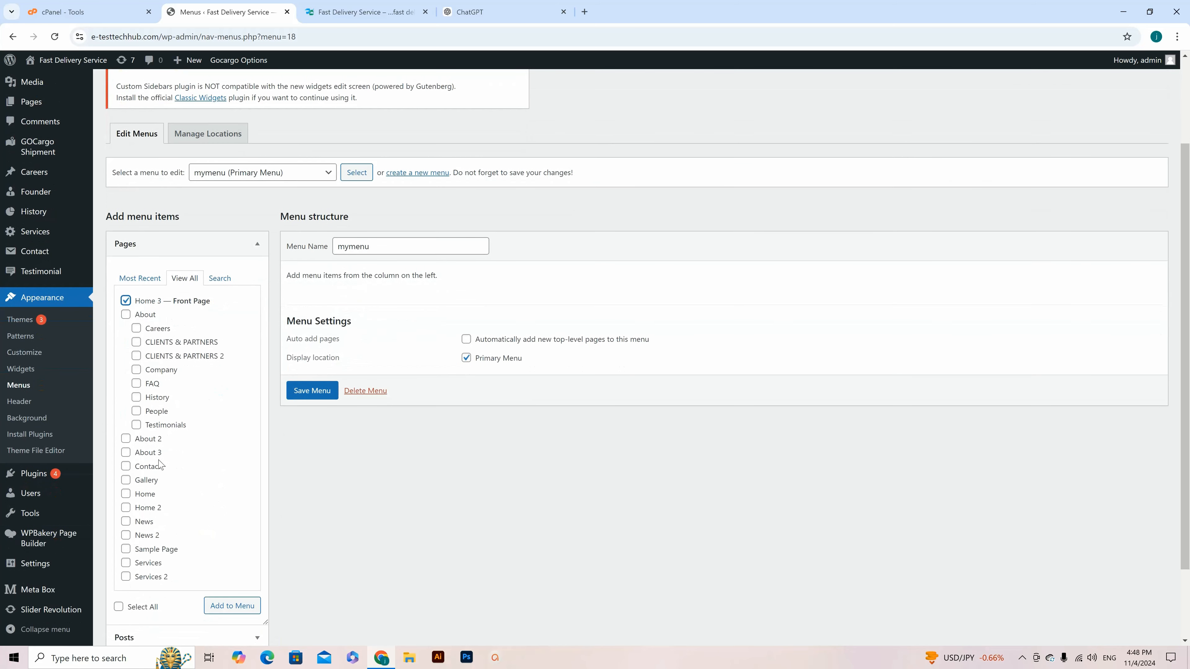
left_click(126, 314)
scroll(185, 436, "down", 2)
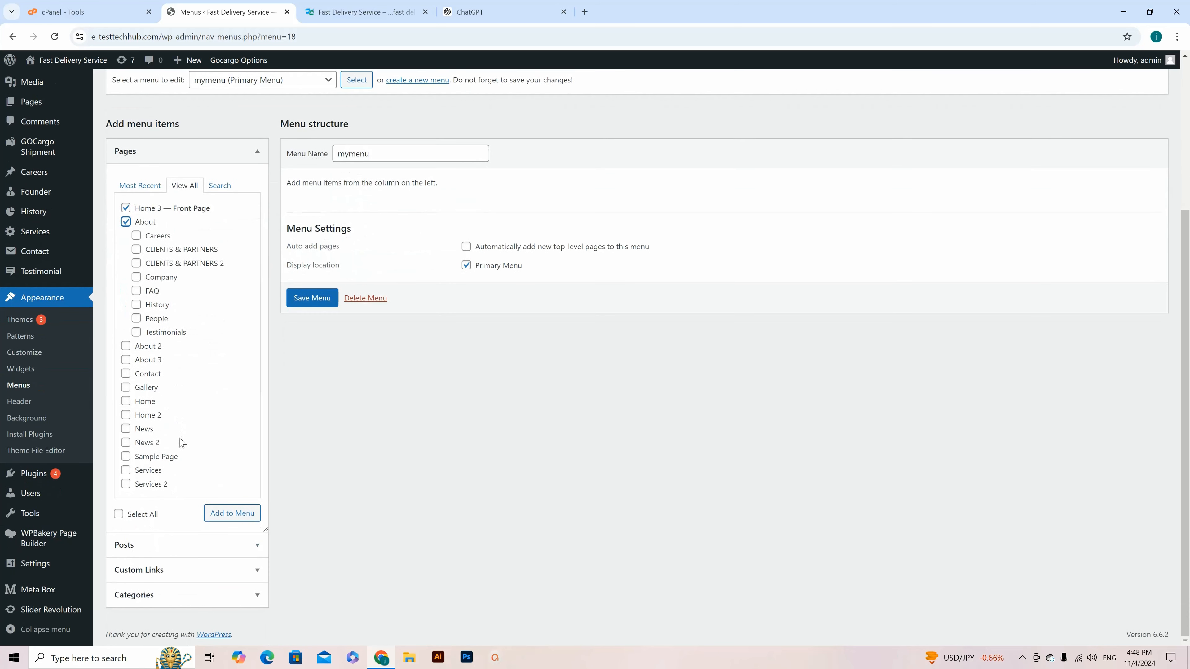
left_click(127, 467)
left_click(125, 374)
left_click(232, 513)
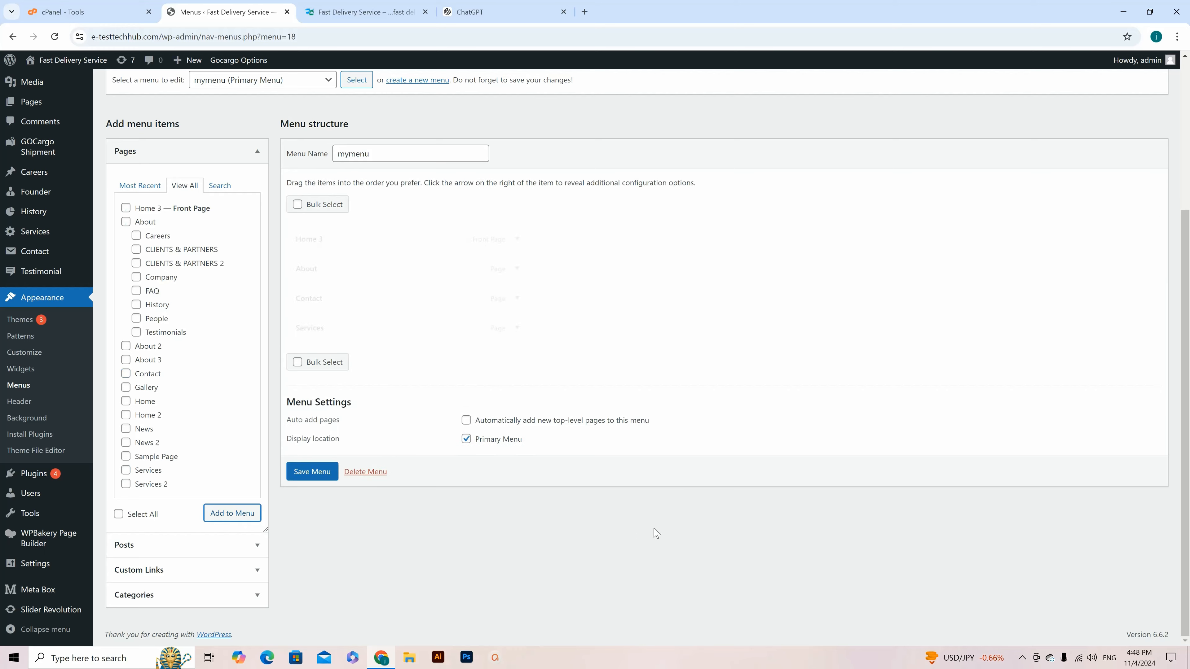
Check the live header's Home entry and change the Home 3 menu item's navigation label to Home
left_click(368, 13)
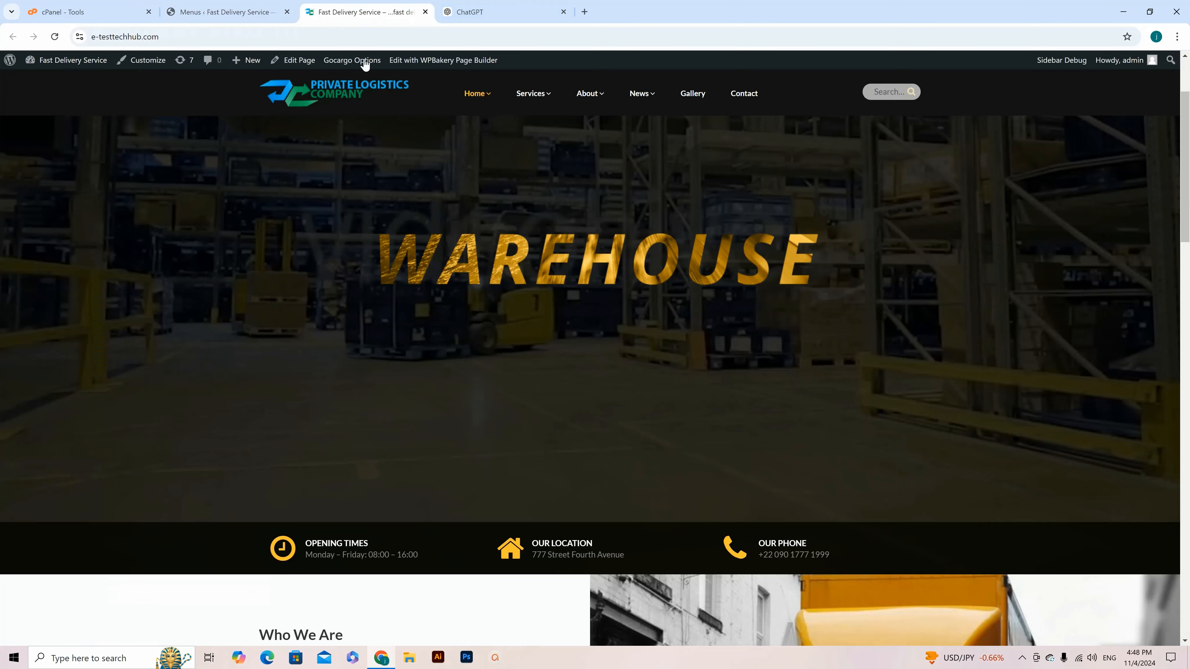
mouse_move(500, 96)
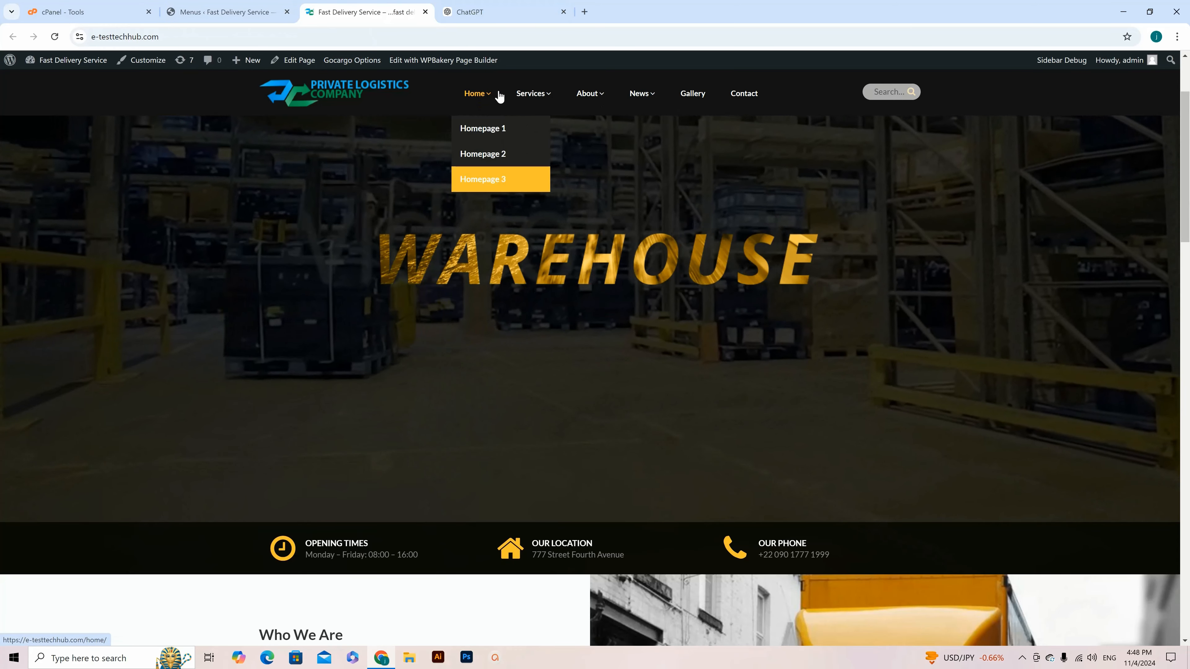
left_click(230, 14)
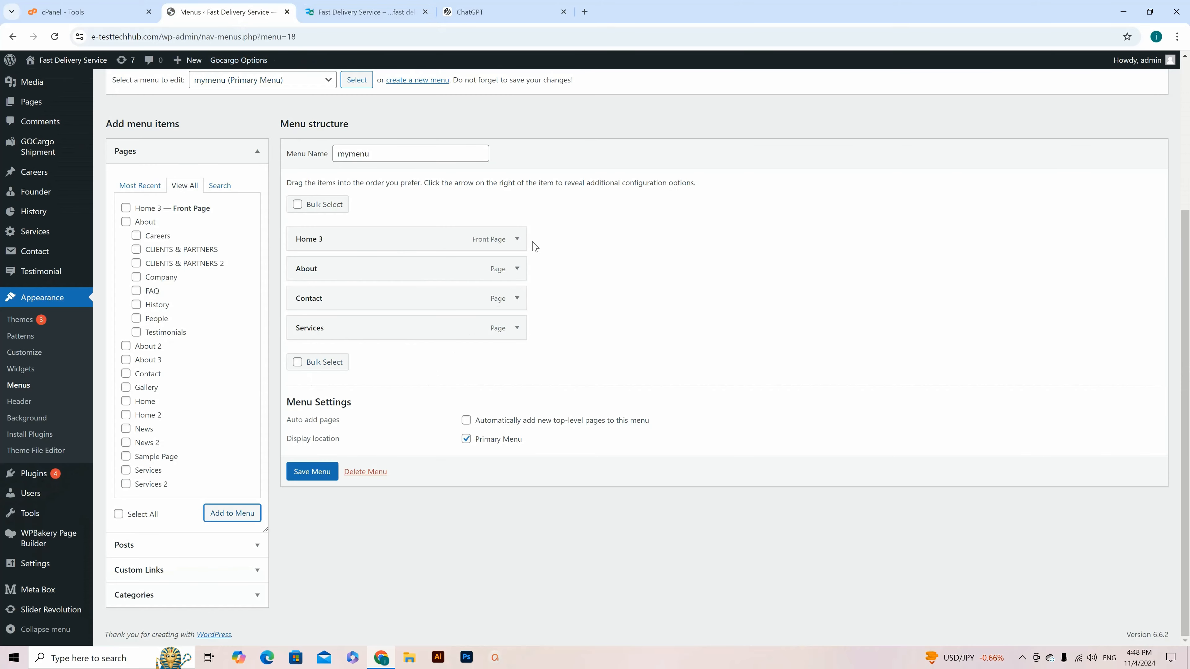
left_click(516, 239)
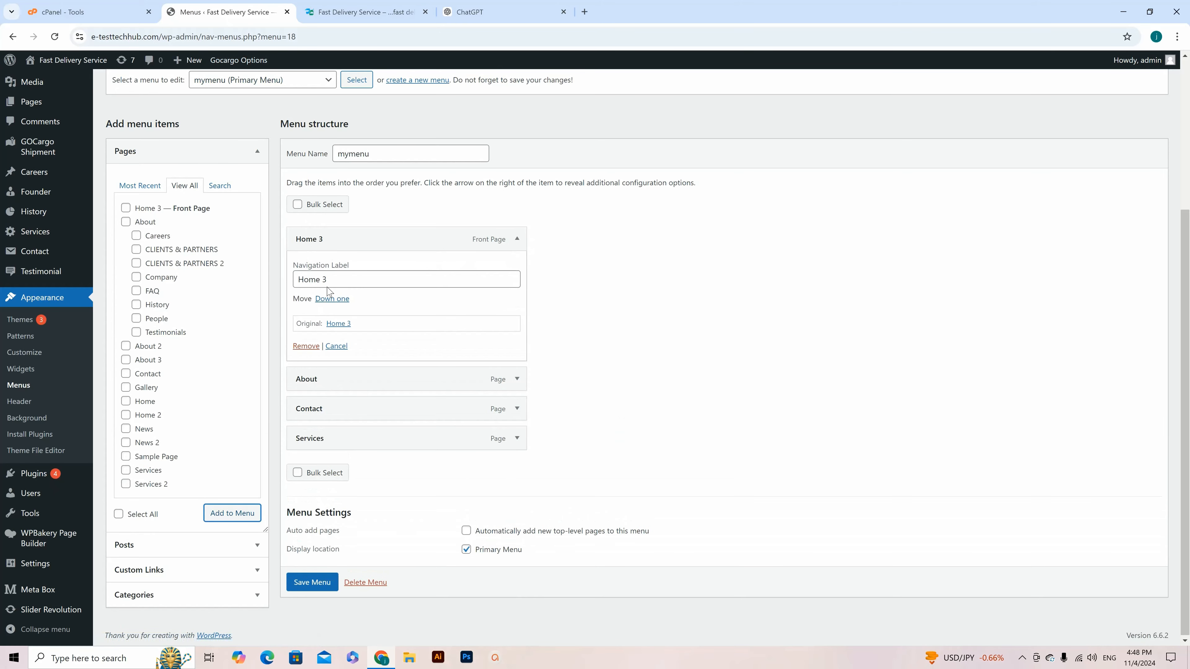
left_click(340, 281)
key("BackSpace")
key("BackSpace")
Reorder the mymenu items to Home, Services, Contact, About and save the menu
left_click_drag(328, 438, 328, 379)
left_click_drag(328, 408, 327, 440)
left_click(312, 582)
scroll(323, 399, "down", 3)
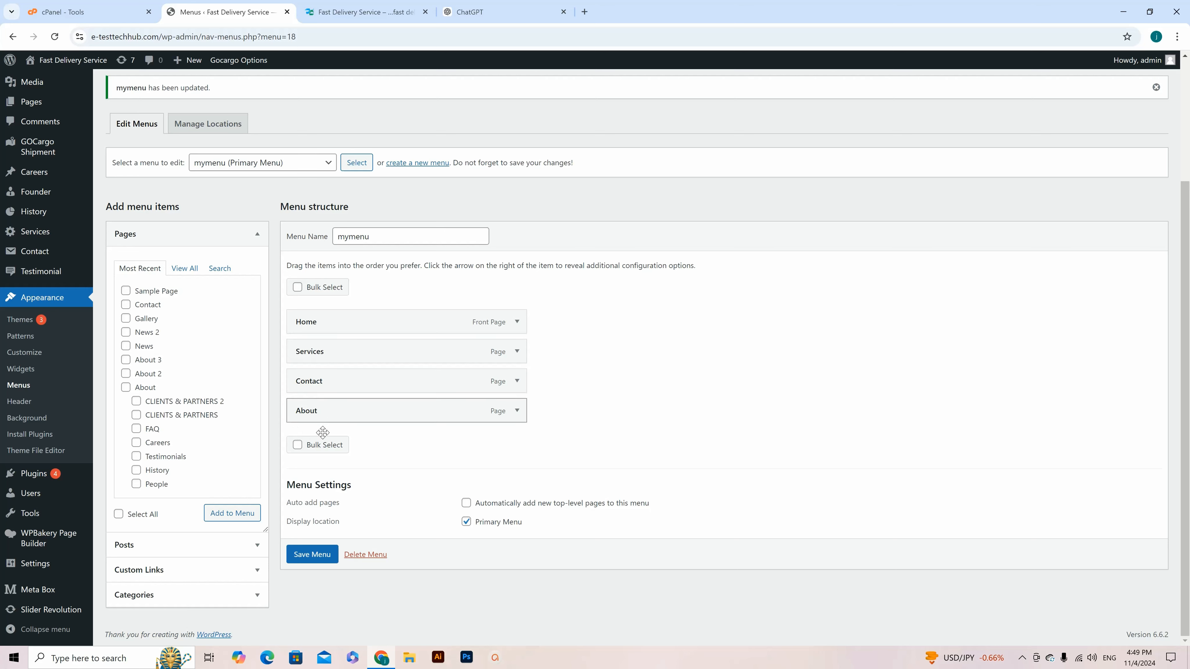
left_click(311, 558)
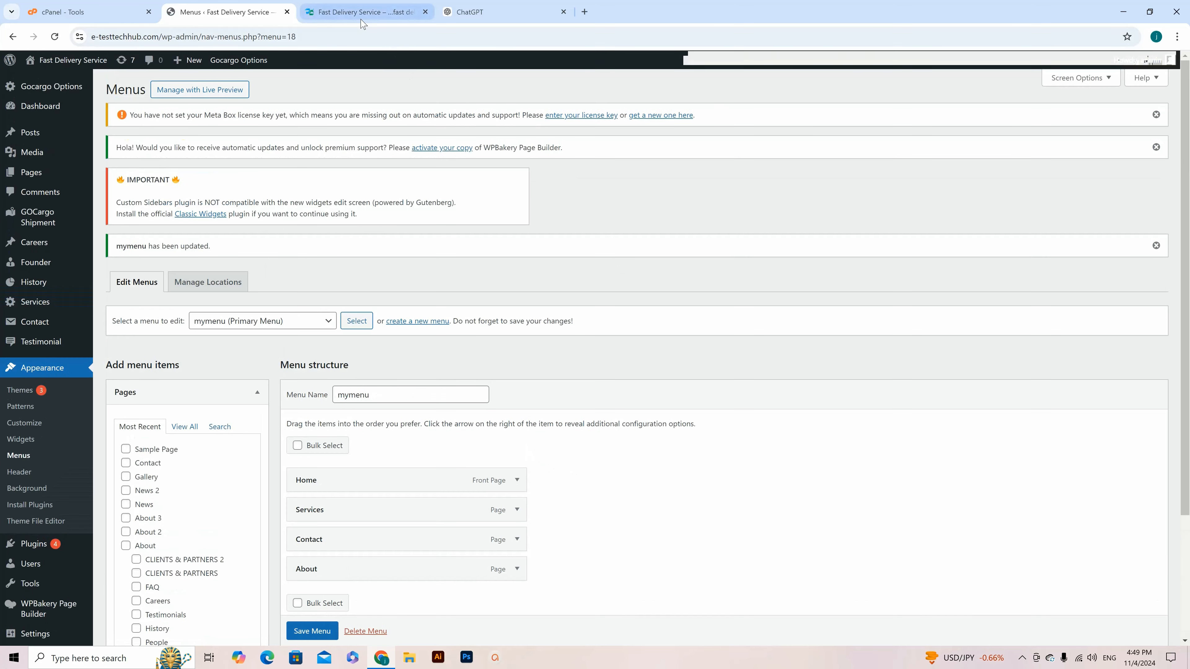
Check the new header menu on the live homepage and look over the Who We Are, Track & Trace and services sections
left_click(362, 14)
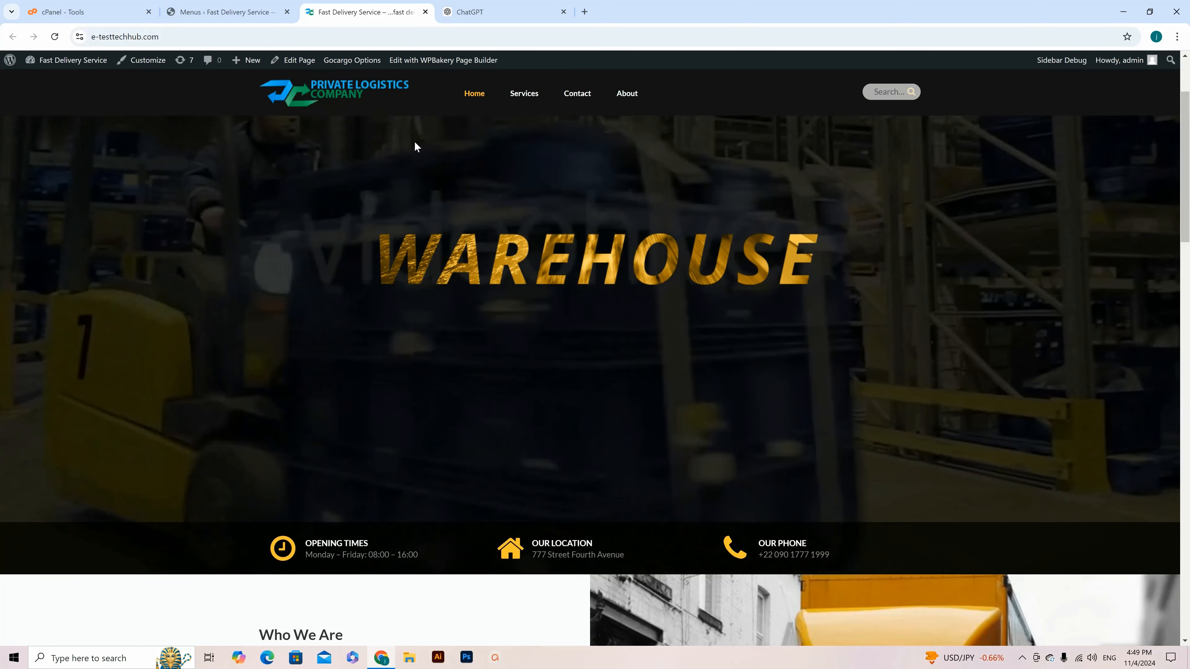
scroll(583, 217, "down", 5)
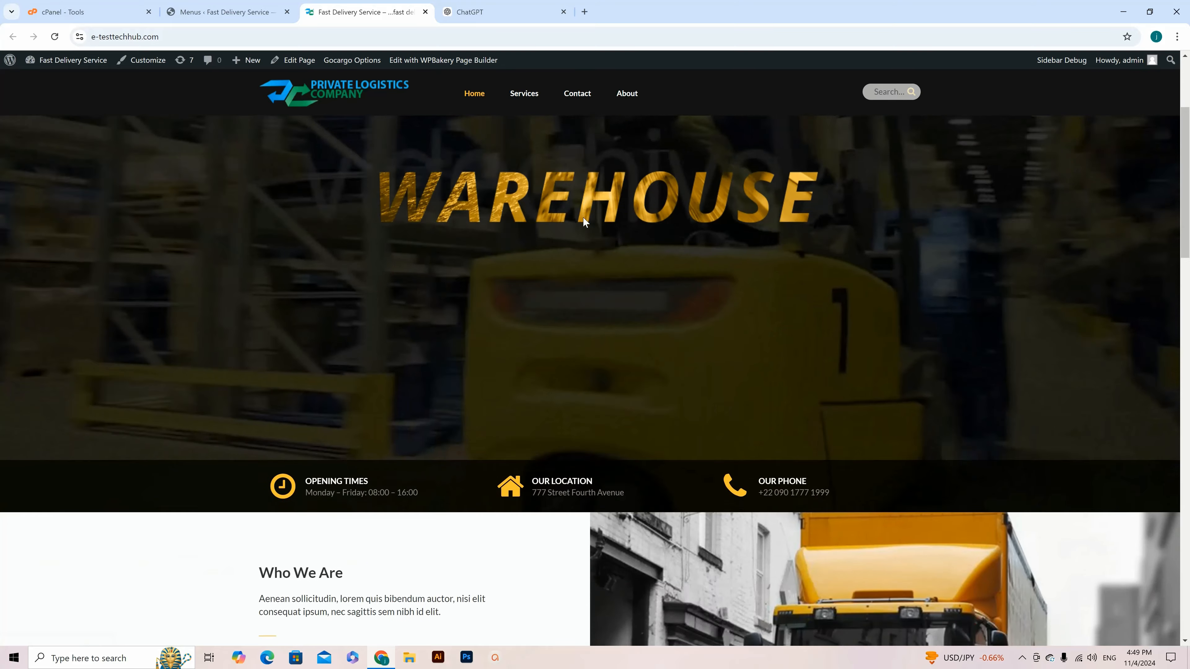
scroll(609, 314, "down", 1)
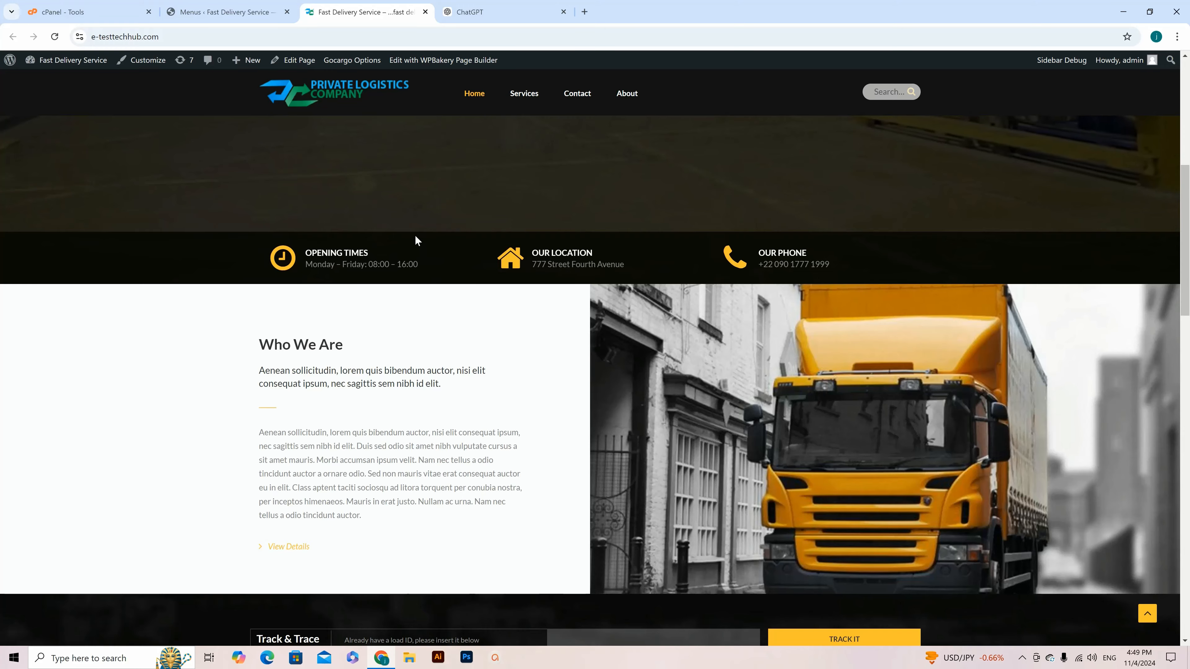
scroll(415, 234, "down", 3)
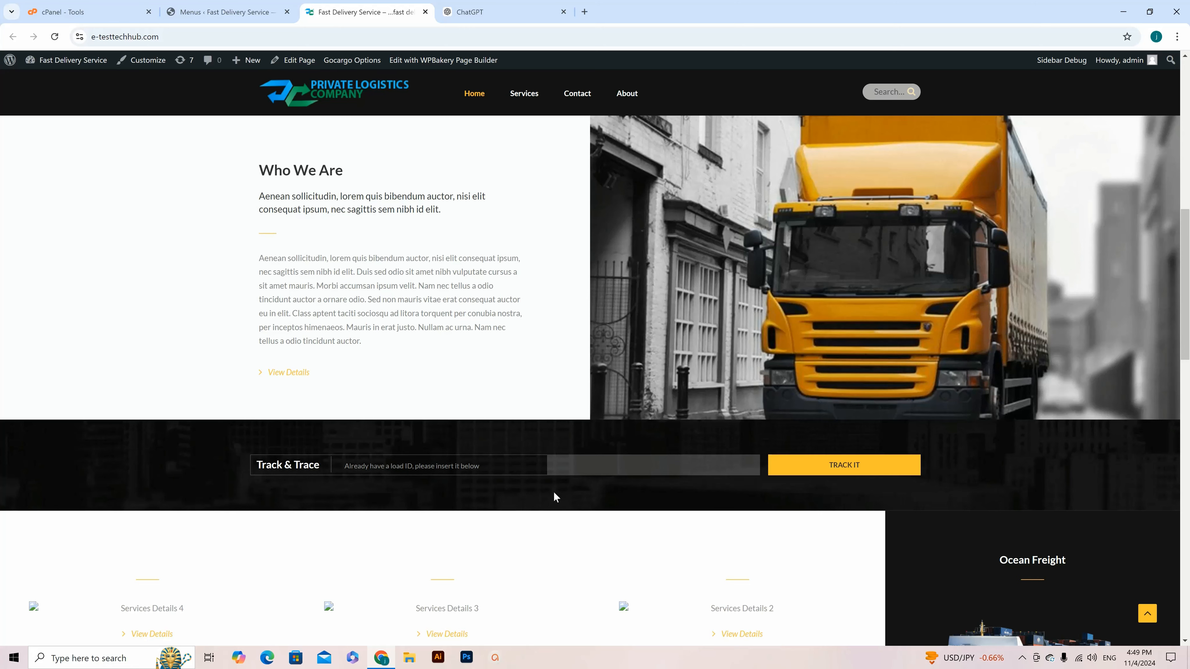
scroll(558, 493, "down", 1)
scroll(557, 494, "up", 10)
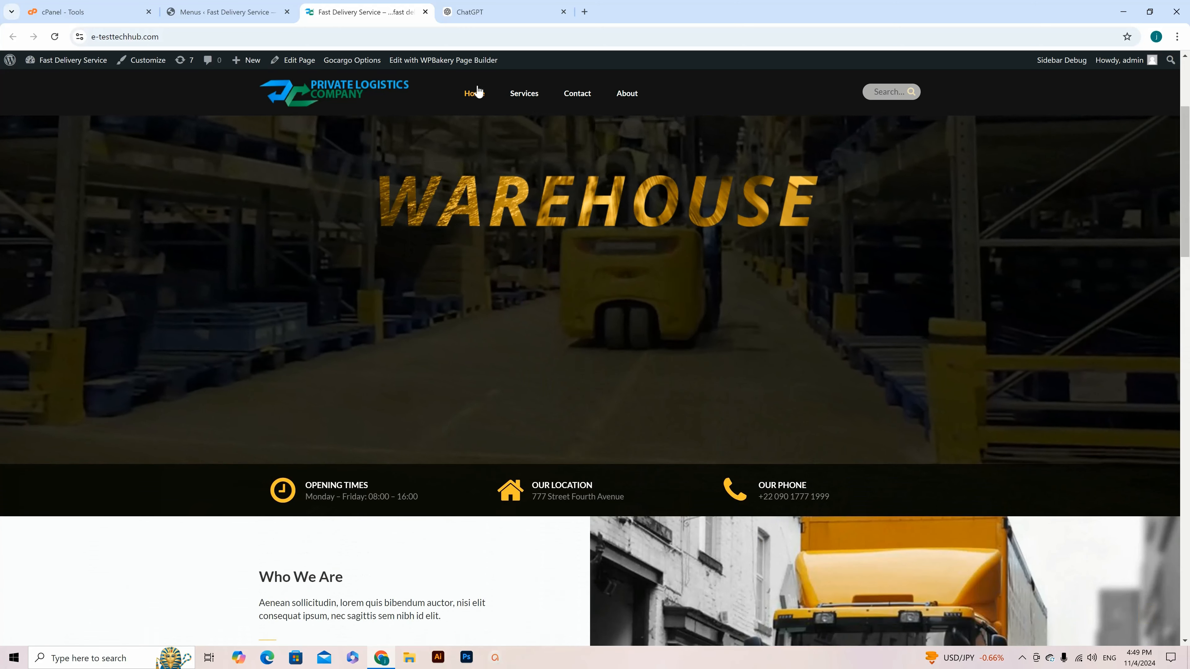
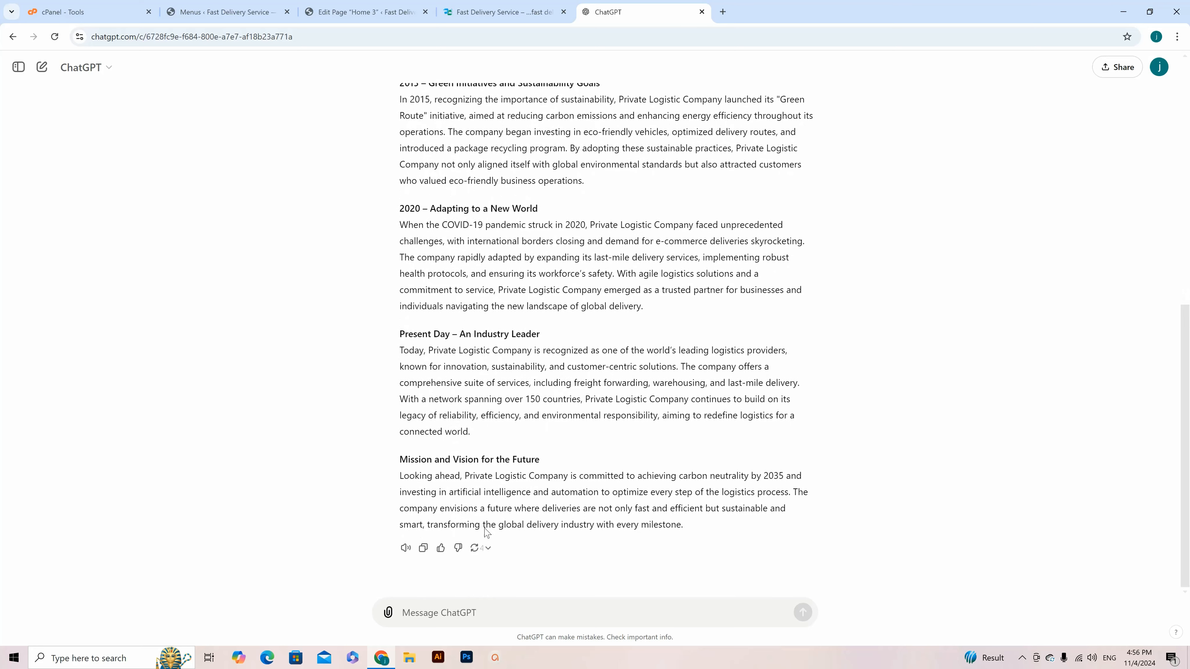
Copy the Mission and Vision for the Future paragraph from the ChatGPT company history and view the live homepage's Who We Are section
left_click_drag(400, 474, 710, 531)
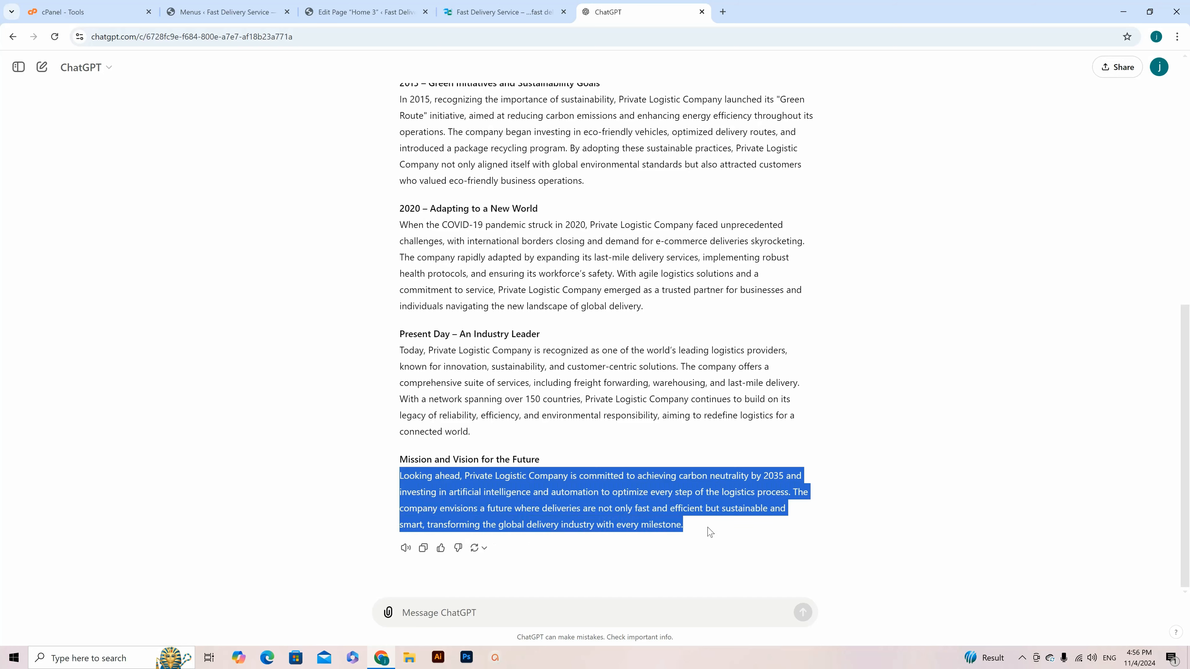
right_click(581, 508)
left_click(603, 518)
left_click(487, 14)
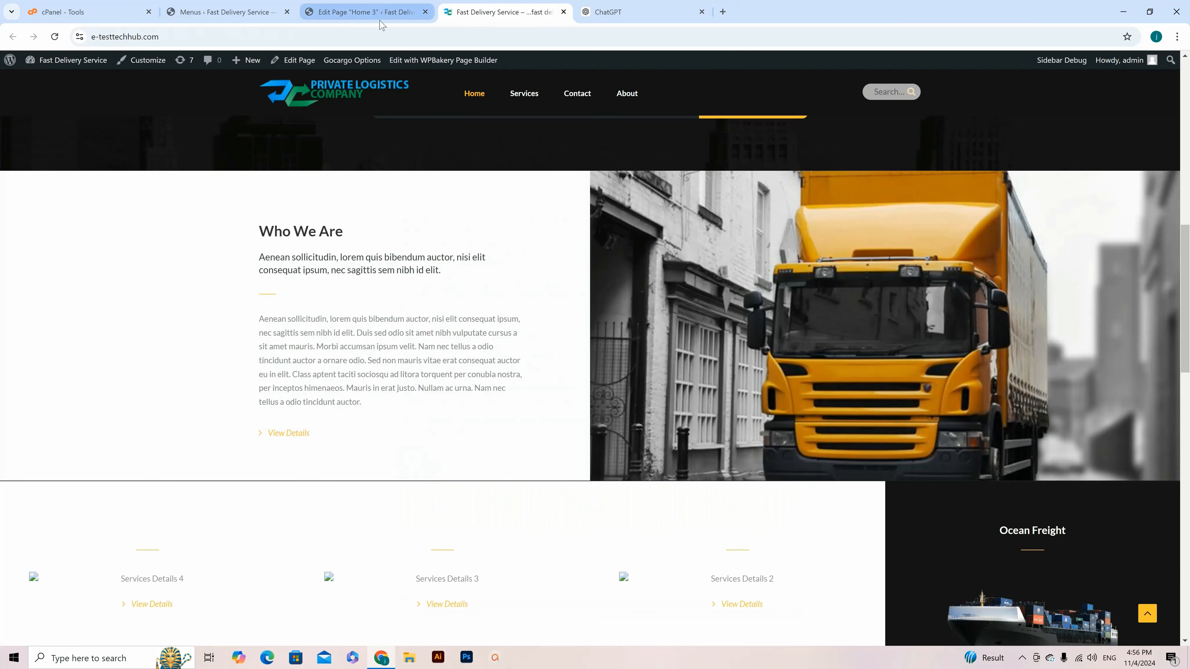
In the Home 3 page editor, replace the Who We Are heading's content with the copied mission paragraph and save the element's changes
left_click(354, 8)
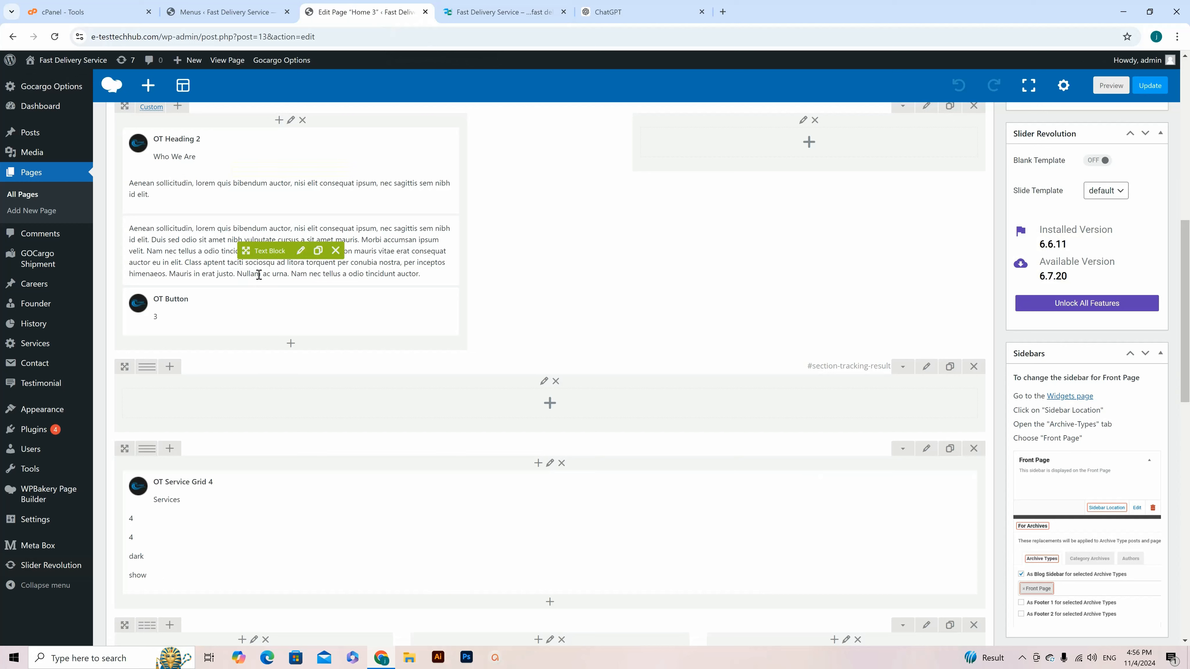
left_click(306, 171)
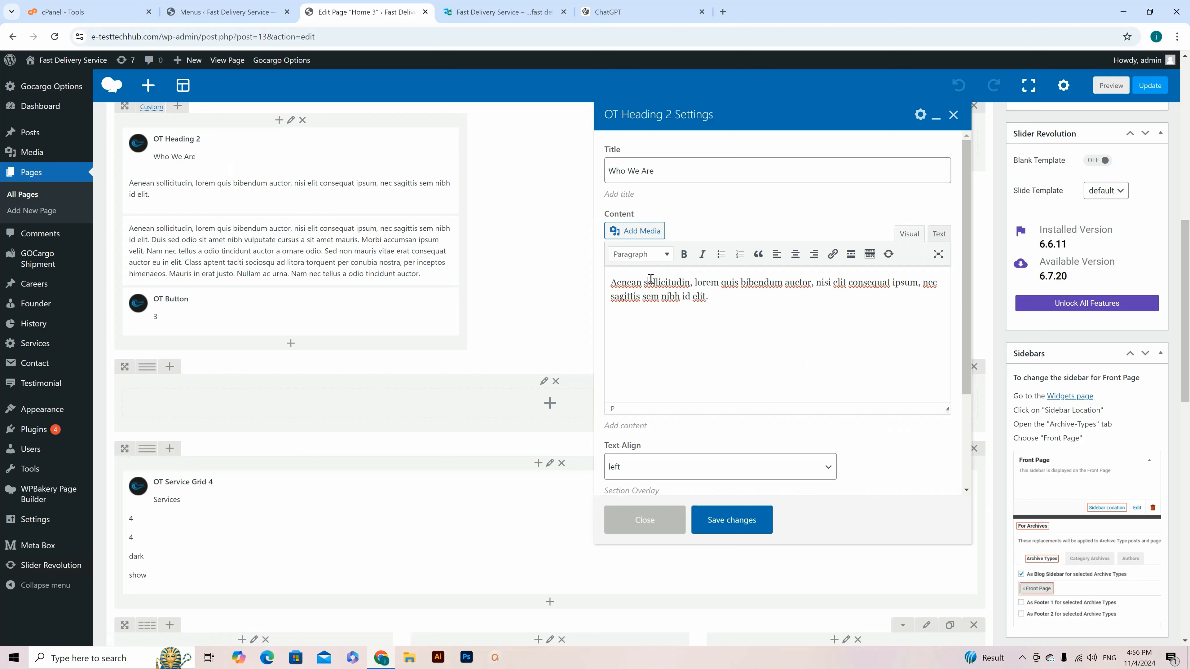
triple_click(651, 282)
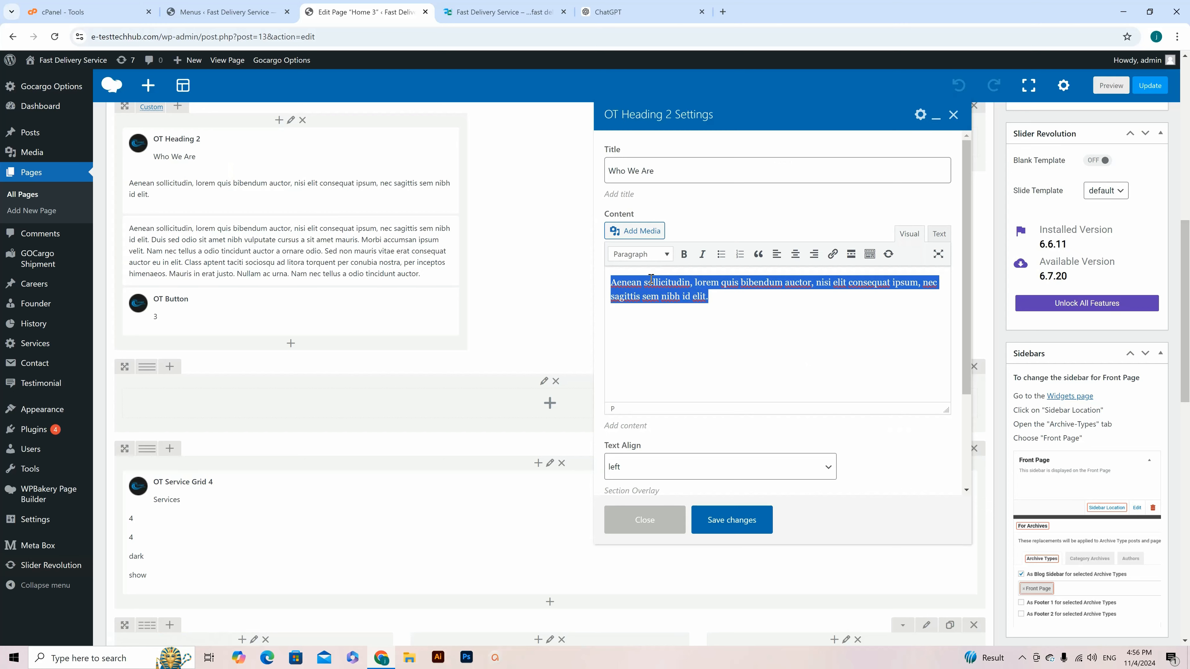
key("ctrl+v")
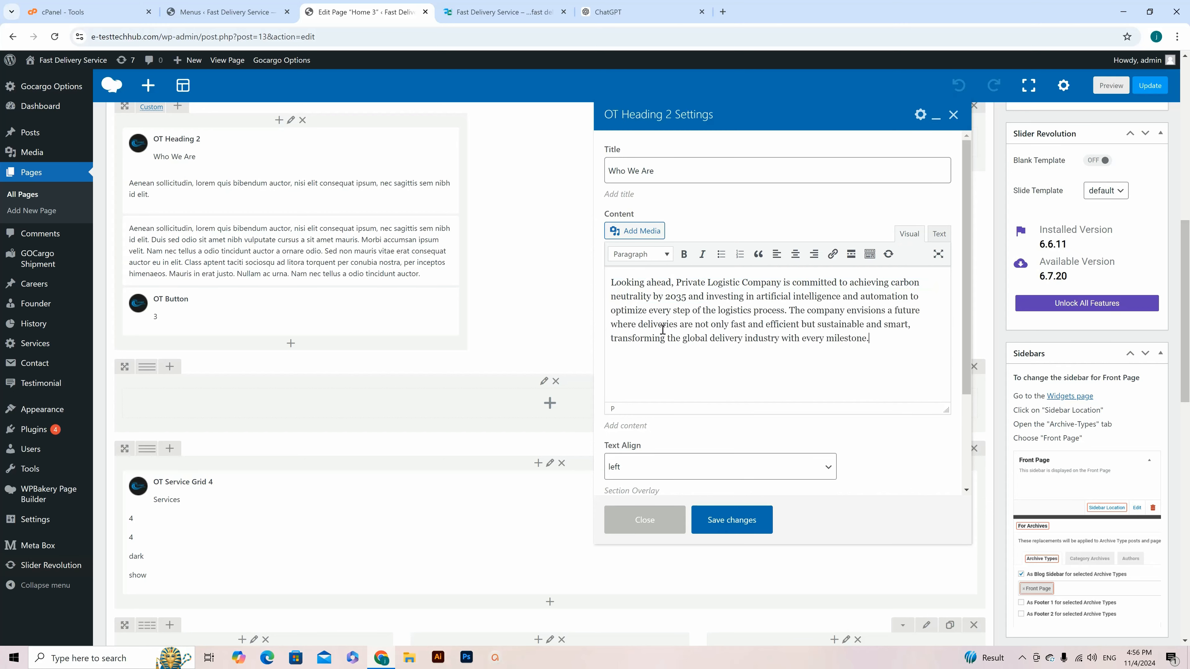
left_click(725, 516)
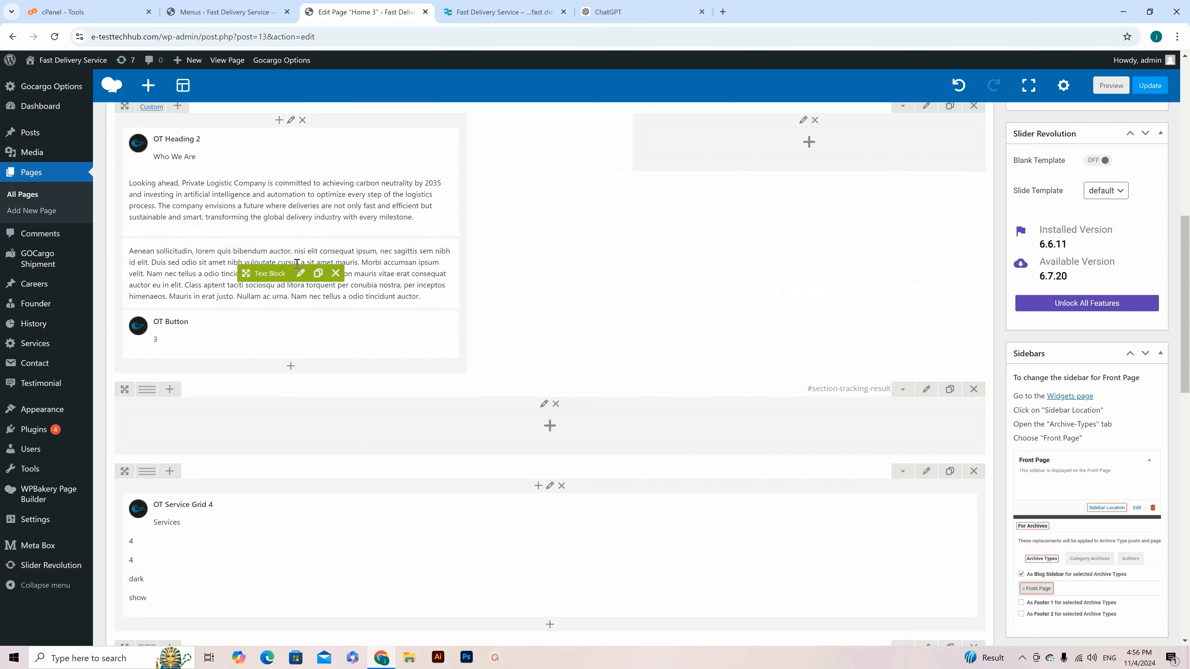
Open the Who We Are text block for editing and copy the 2000 – Founding Year paragraph from the ChatGPT company history
left_click(301, 273)
left_click(608, 12)
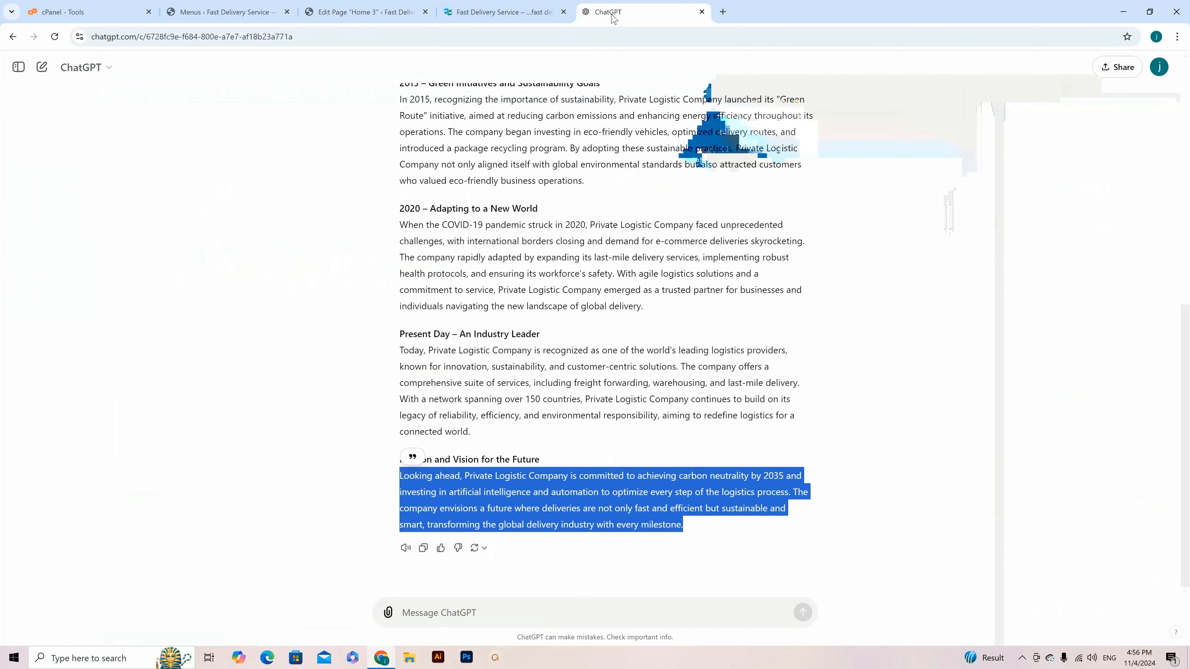
scroll(561, 366, "up", 10)
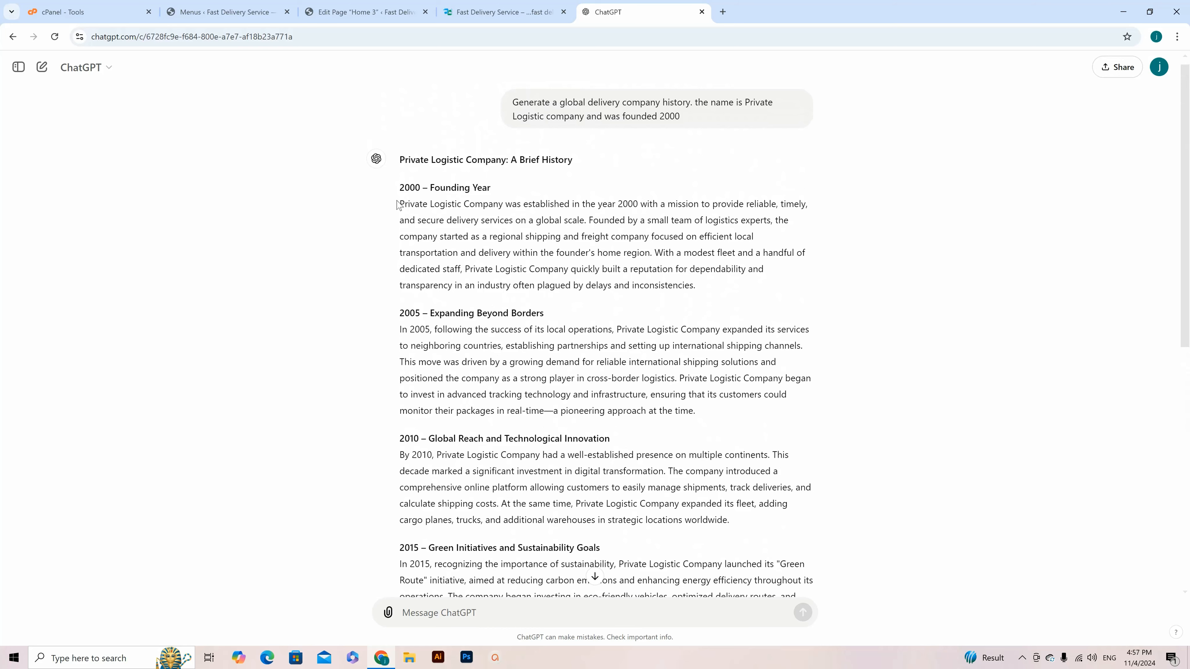
left_click_drag(399, 205, 688, 288)
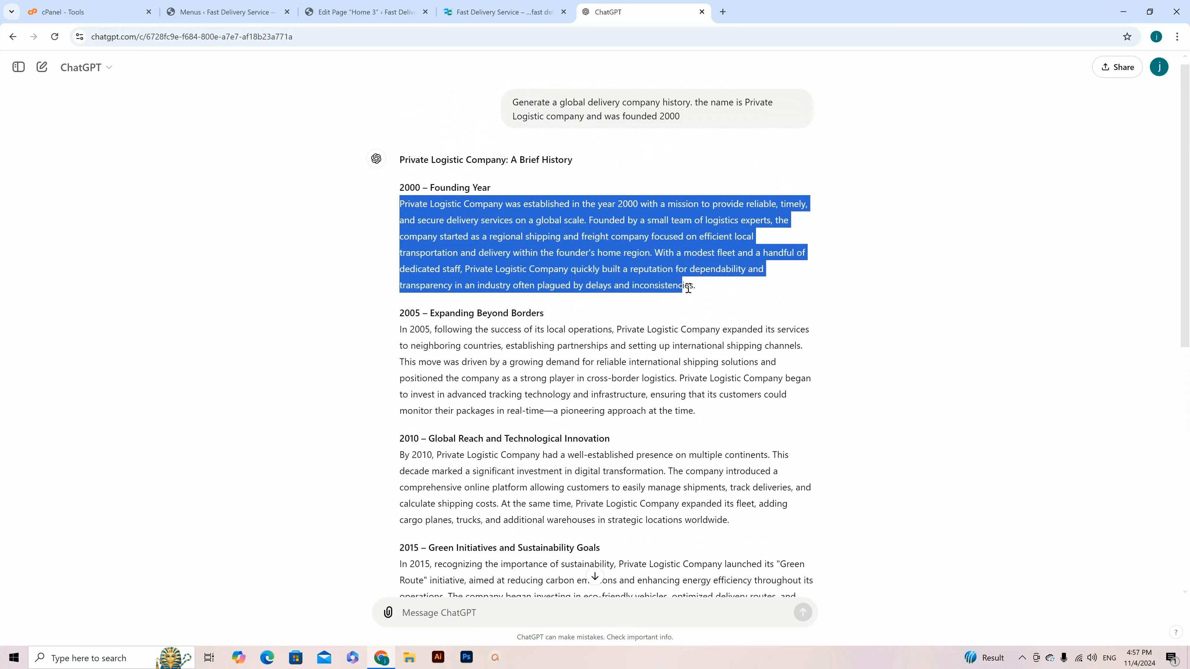
right_click(564, 241)
left_click(587, 251)
Replace the Who We Are text block's content with the copied founding paragraph, save the element's changes and update the Home 3 page
left_click(478, 13)
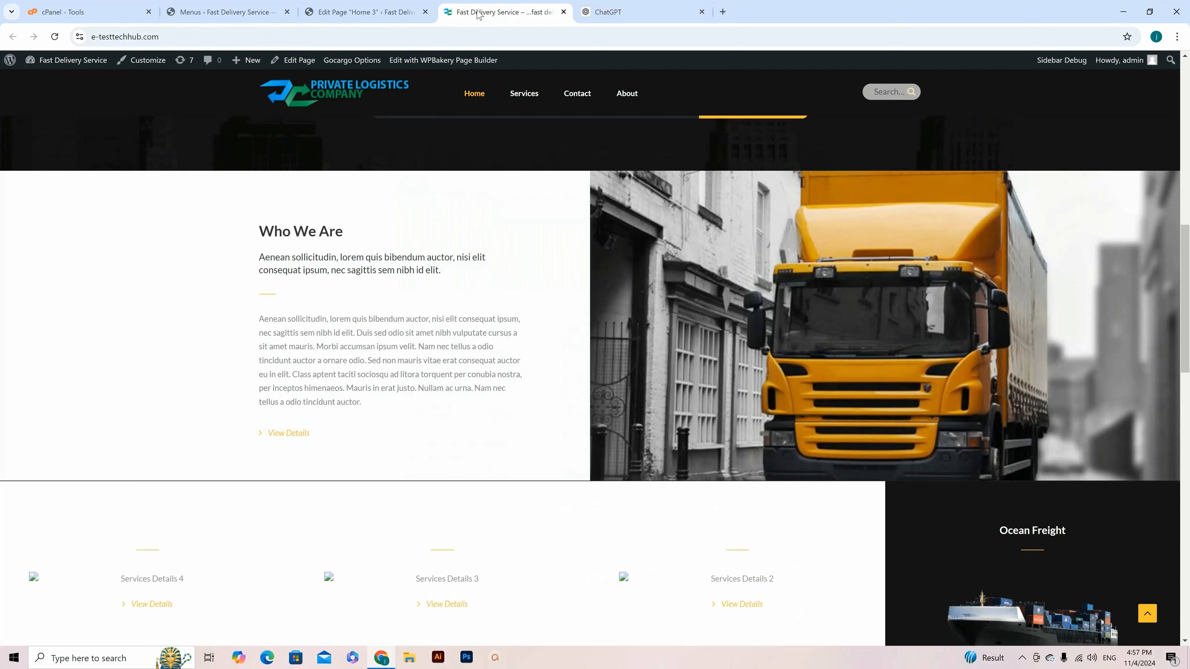
left_click(413, 15)
left_click(666, 297)
key("ctrl+a")
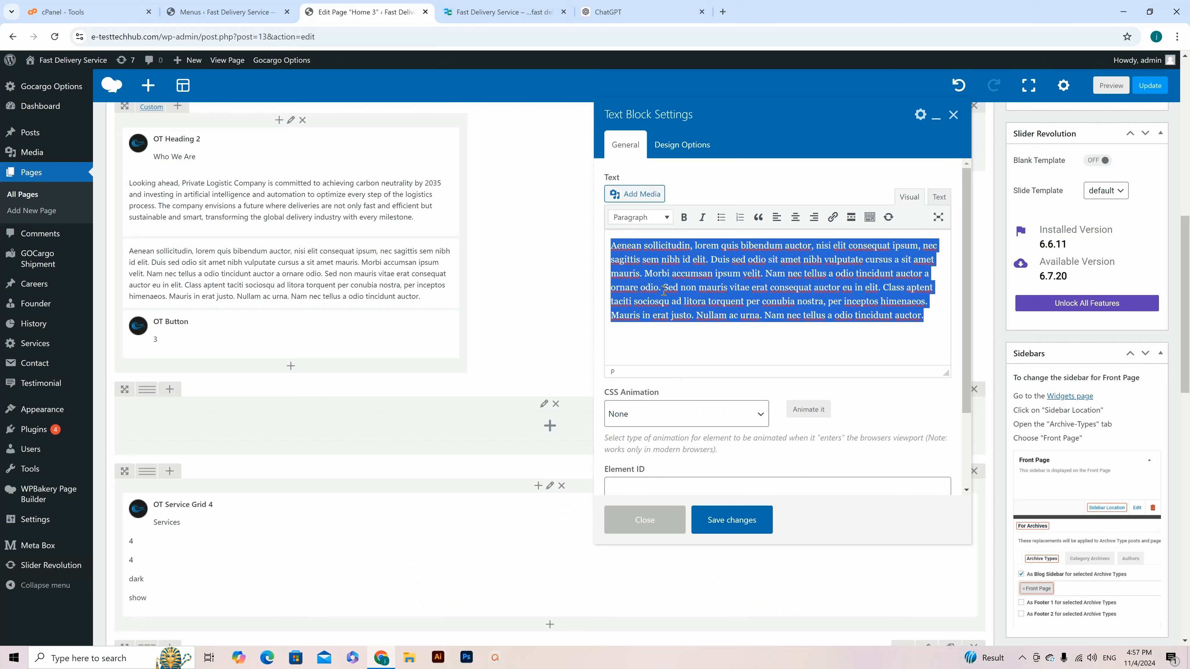
key("ctrl+v")
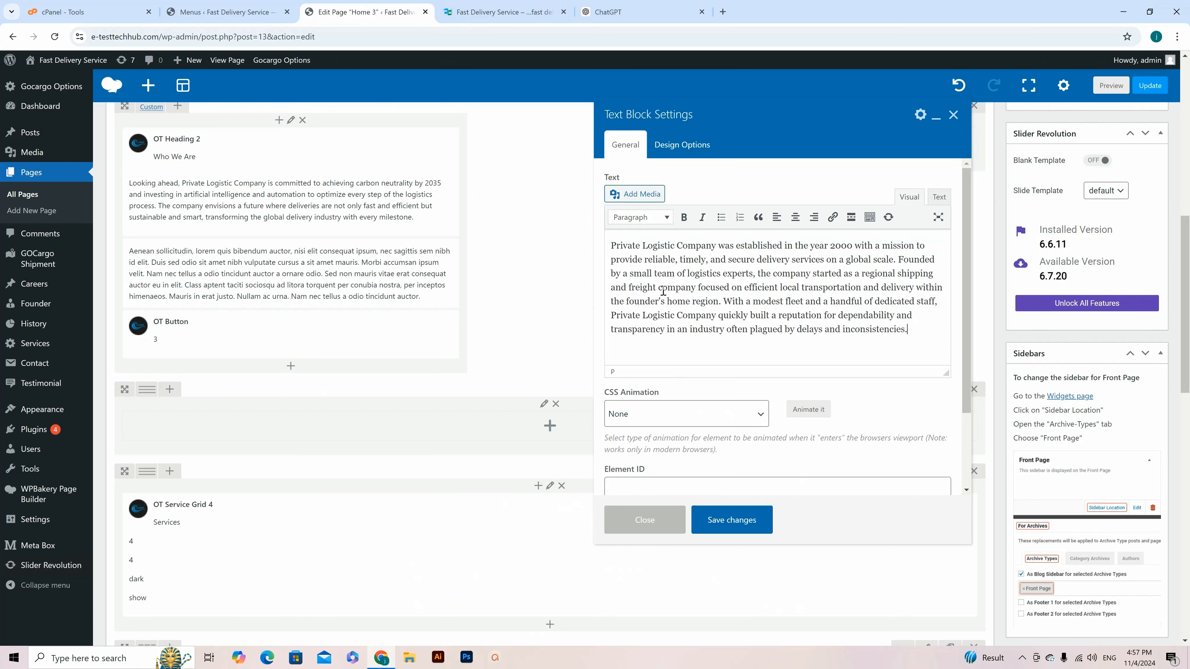
left_click(732, 520)
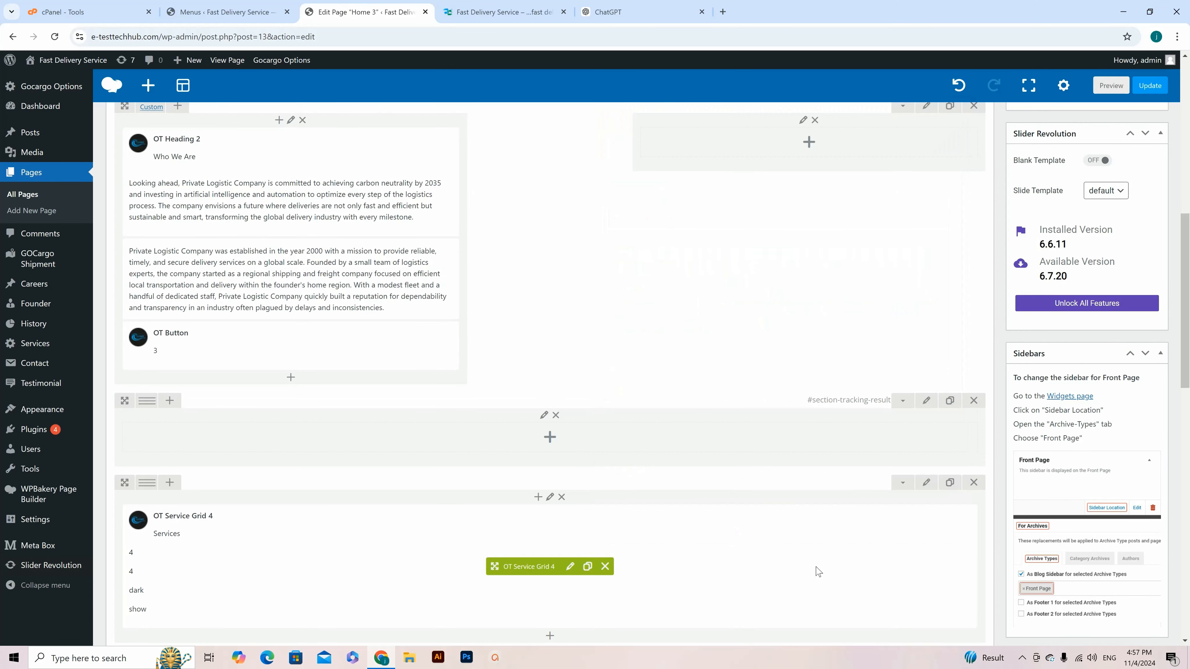
left_click(1145, 89)
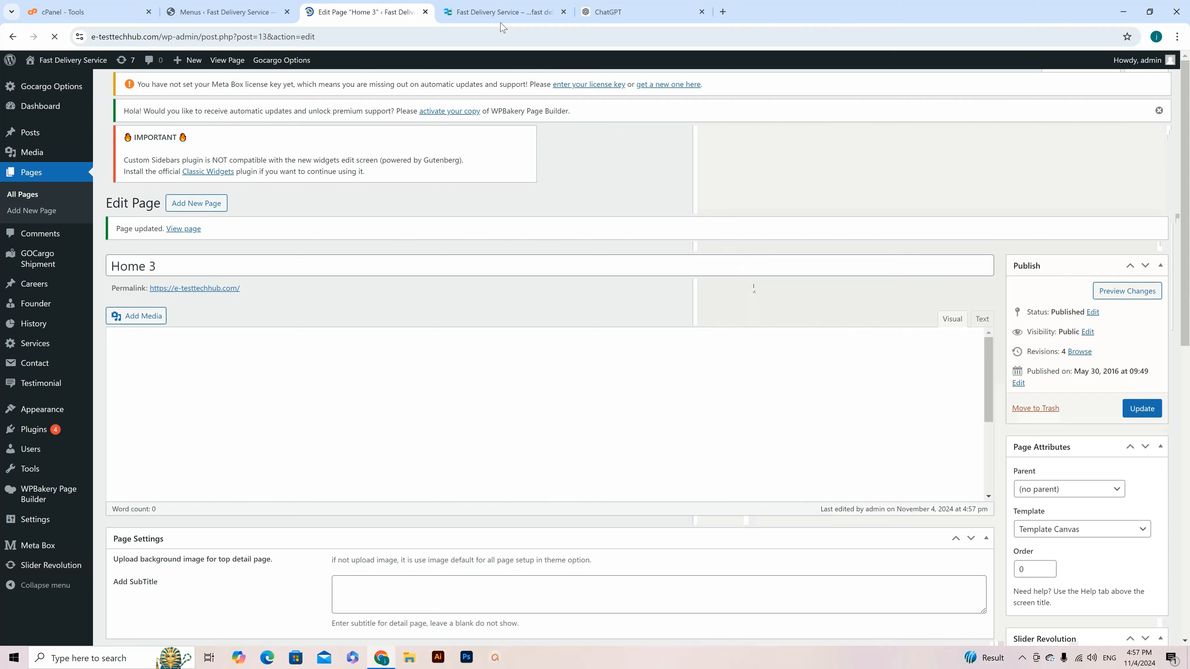
Reload the live homepage and check the updated Who We Are text and the services grid below it
left_click(501, 13)
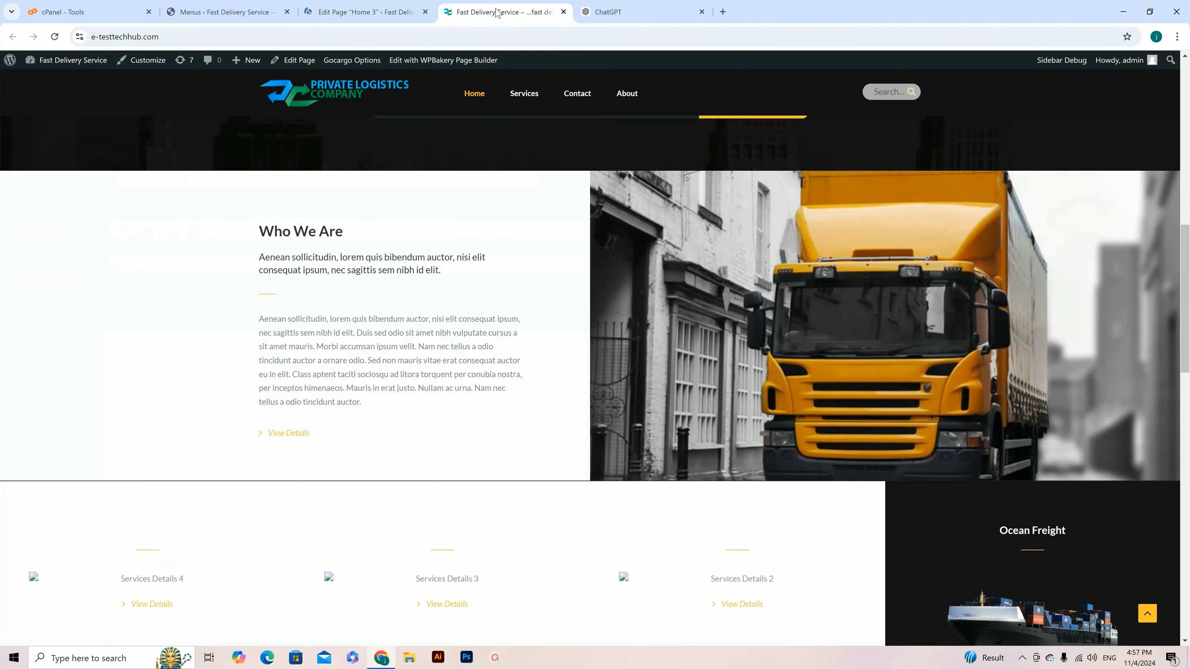
left_click(55, 37)
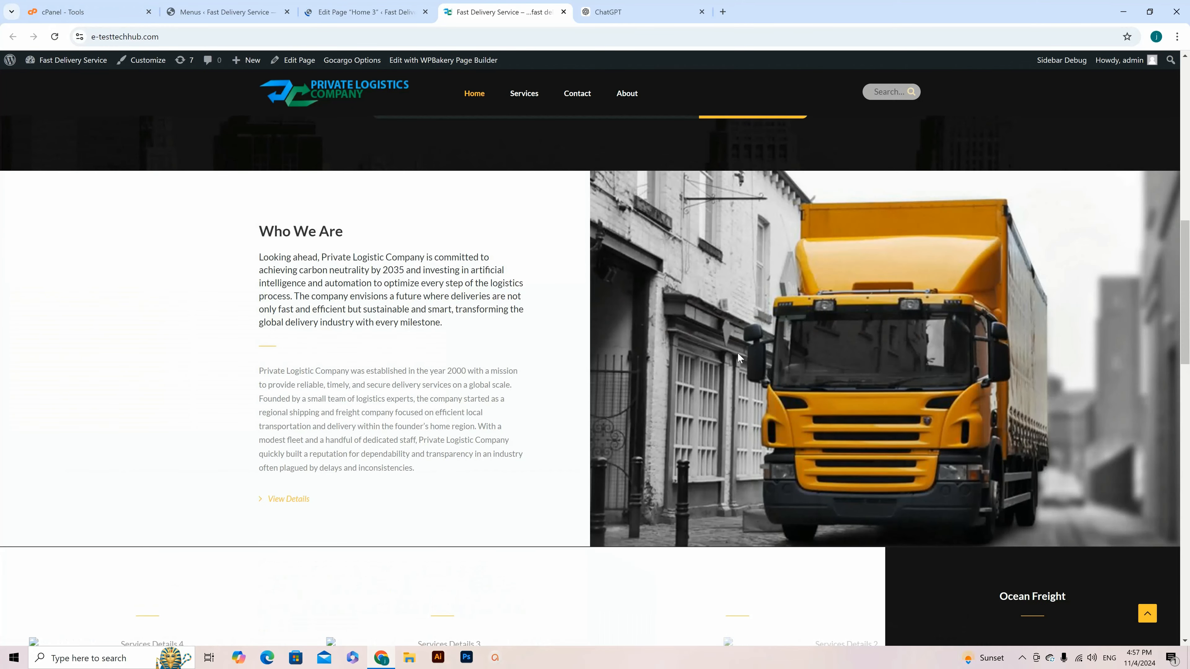
scroll(299, 254, "up", 1)
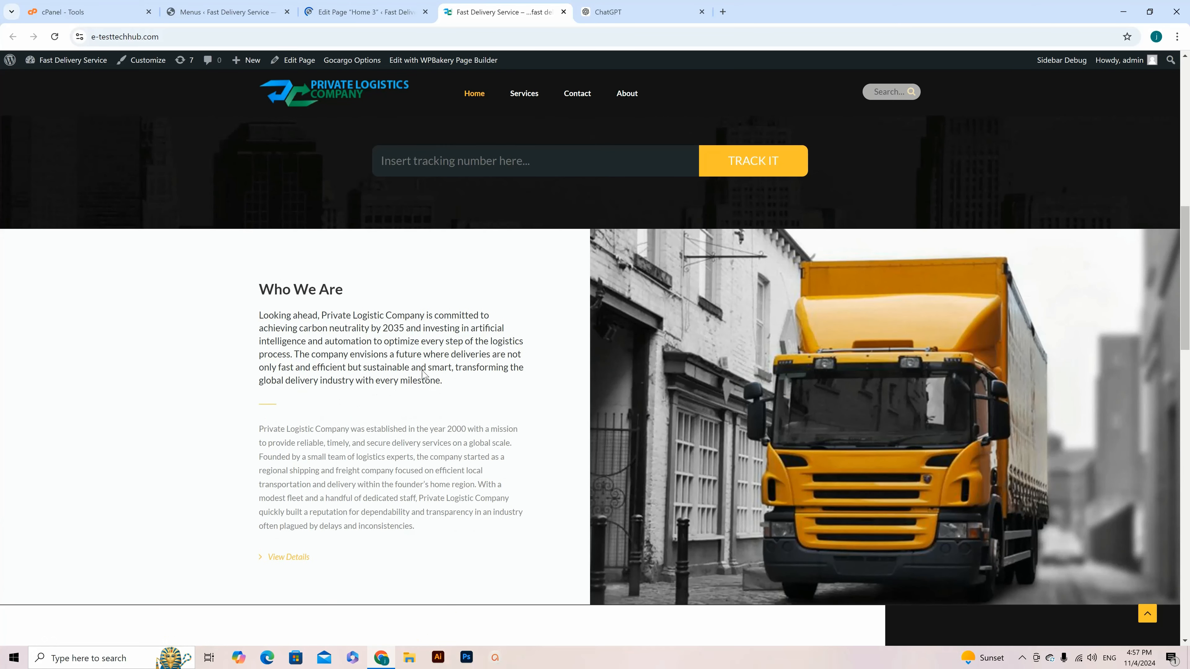
scroll(434, 338, "down", 1)
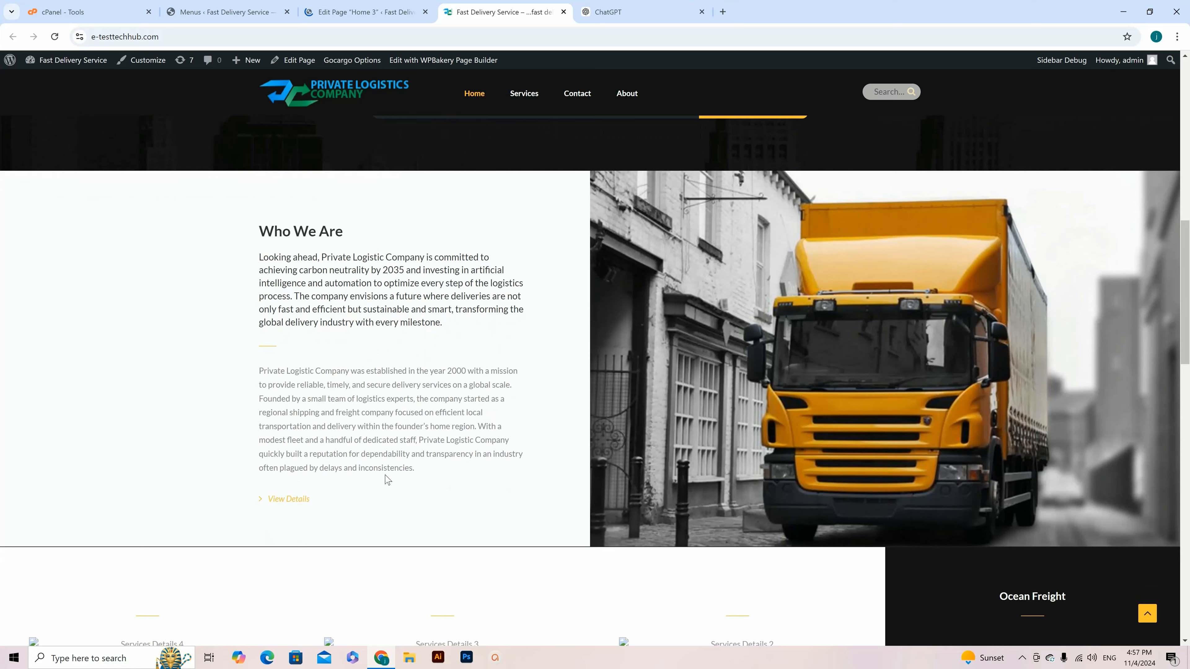
scroll(472, 392, "down", 4)
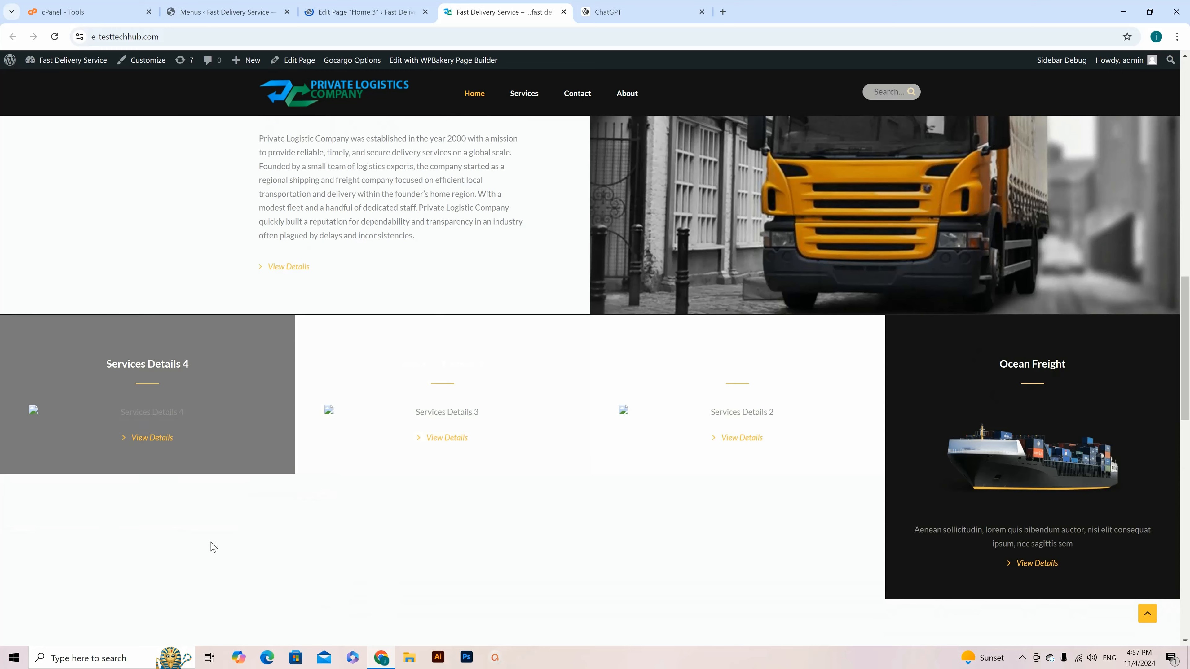
Open the list of all services in the WordPress admin and compare it with the live homepage's services grid
left_click(374, 14)
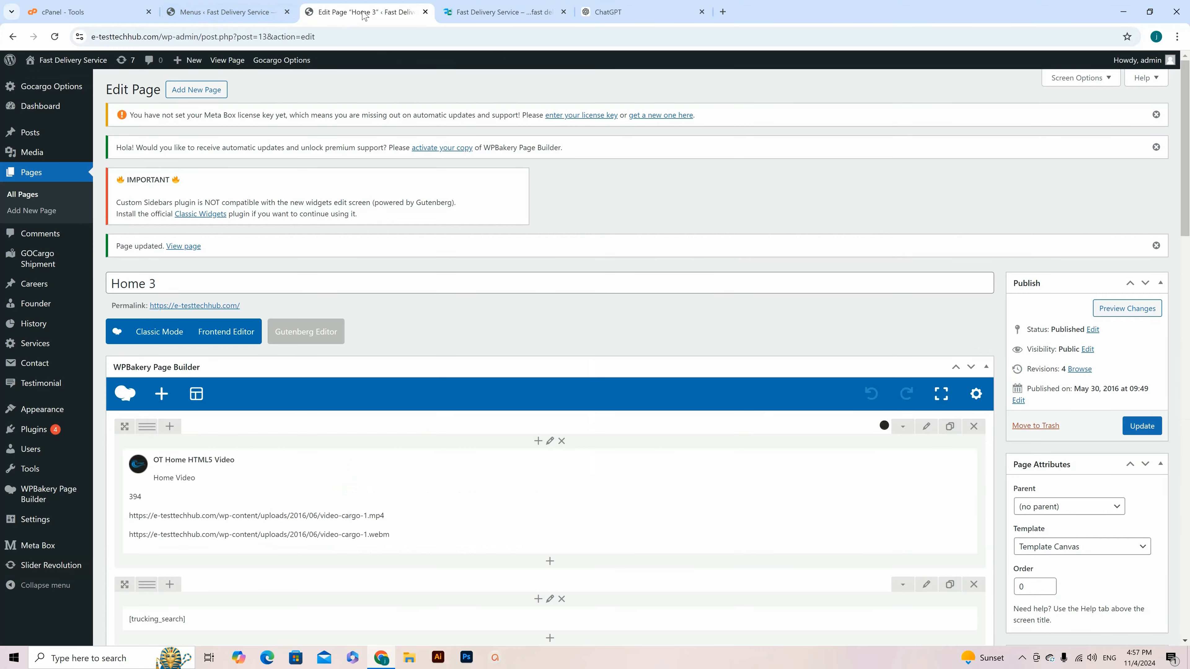
mouse_move(37, 351)
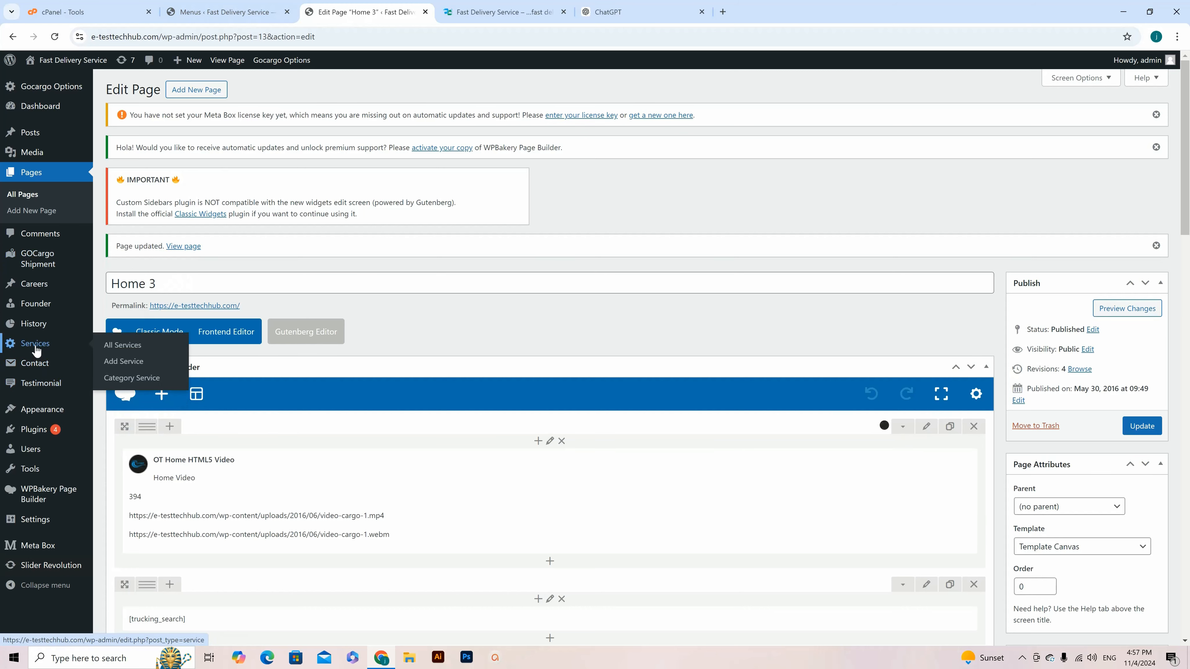
left_click(36, 350)
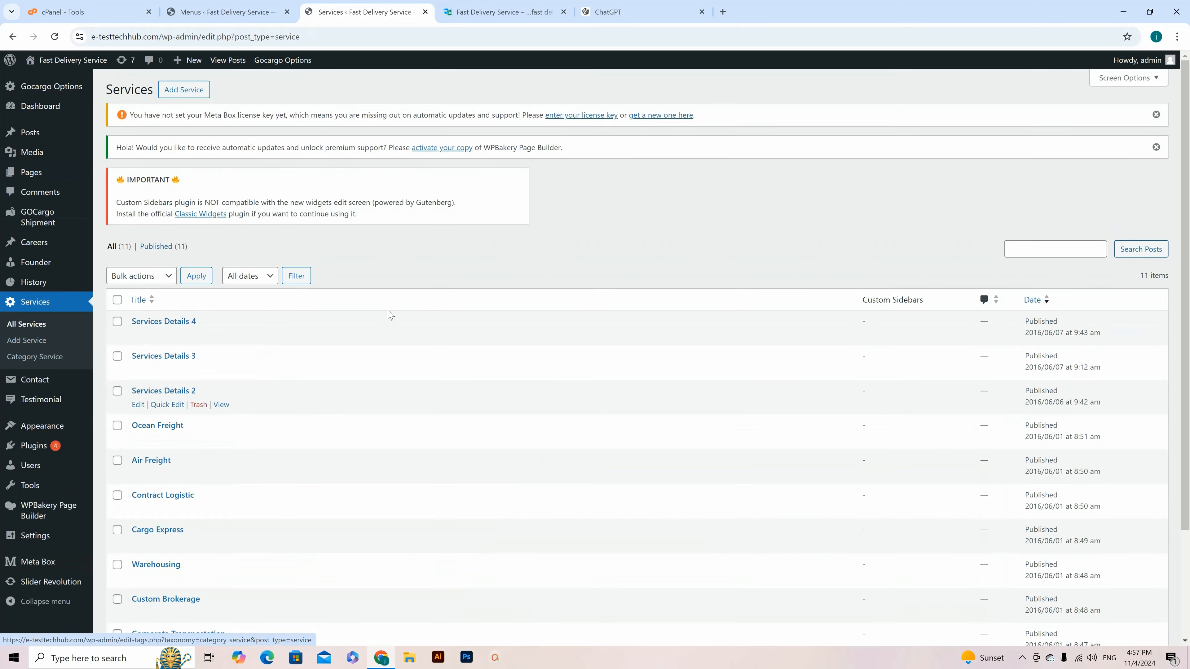
scroll(399, 269, "down", 3)
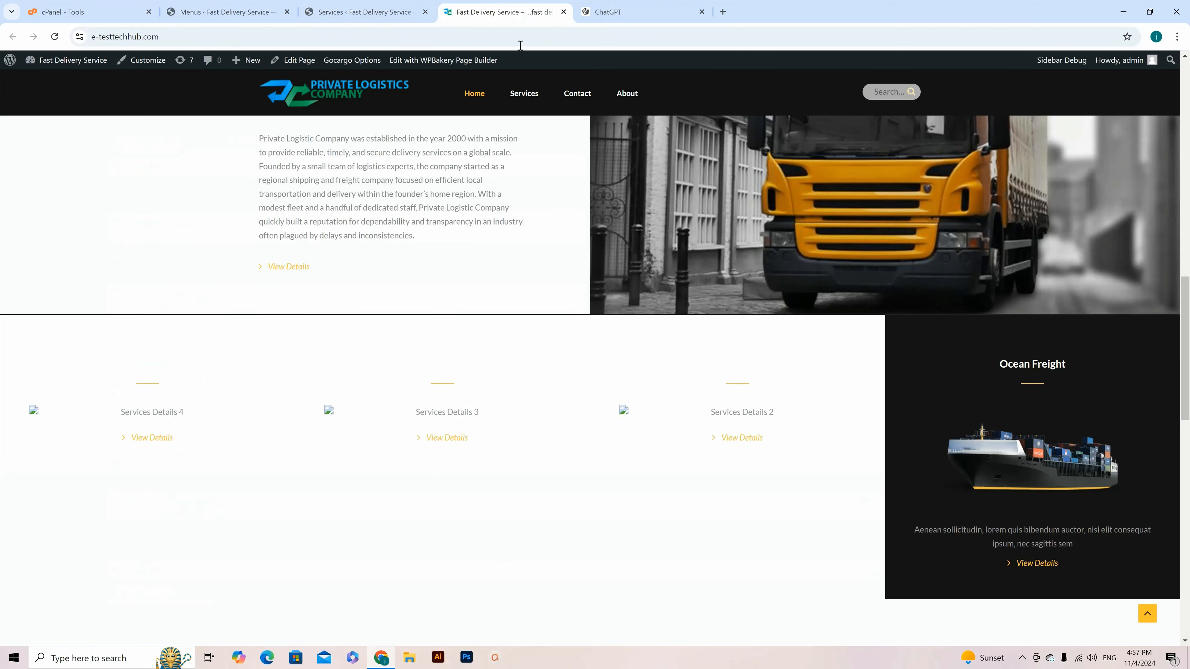
left_click(501, 12)
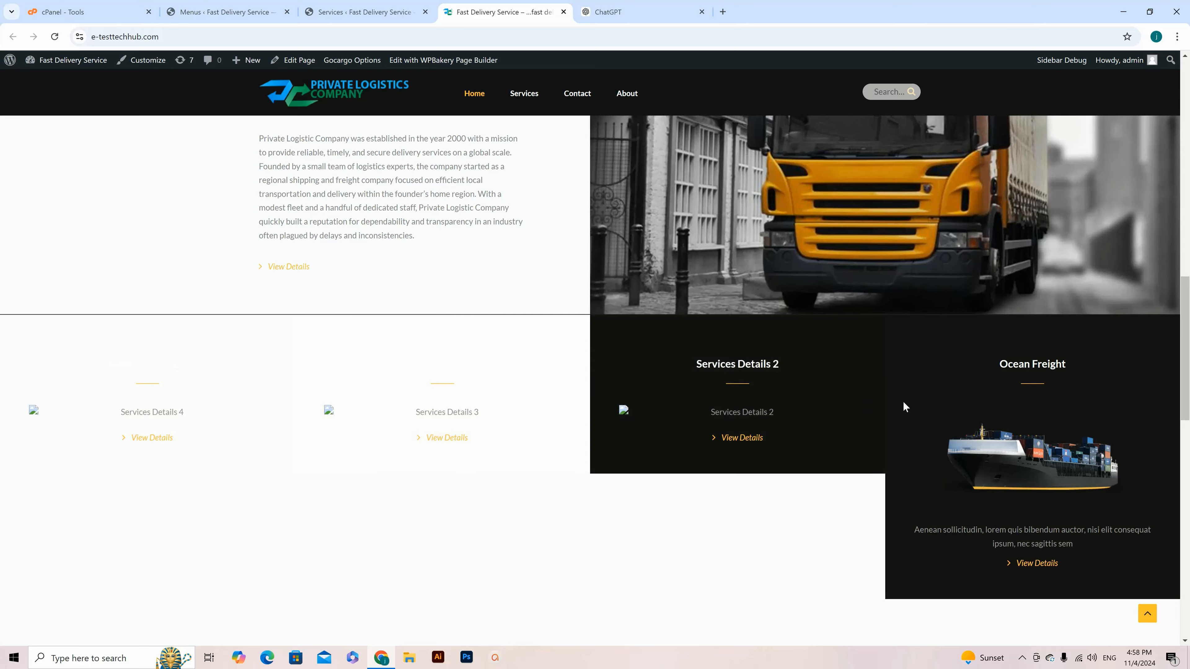
Move Services Details 4, 3 and 2, Contract Logistic, Custom Brokerage, Corporate Transportation and Goods Transportation to the trash
left_click(348, 13)
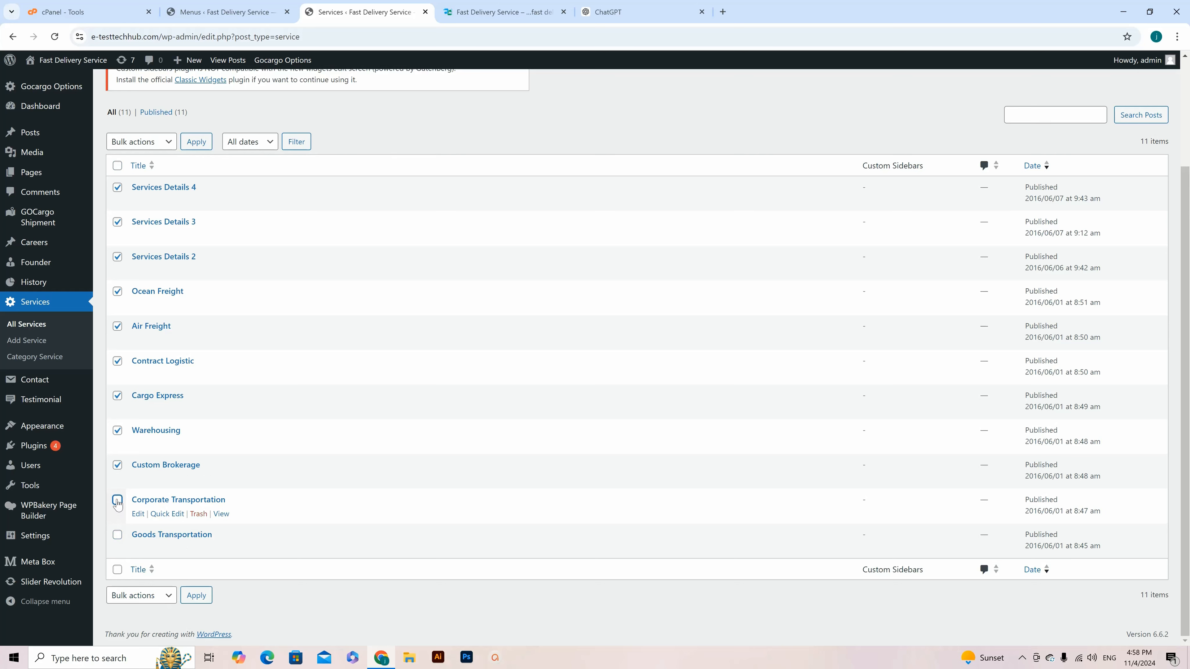
left_click(117, 466)
left_click(497, 11)
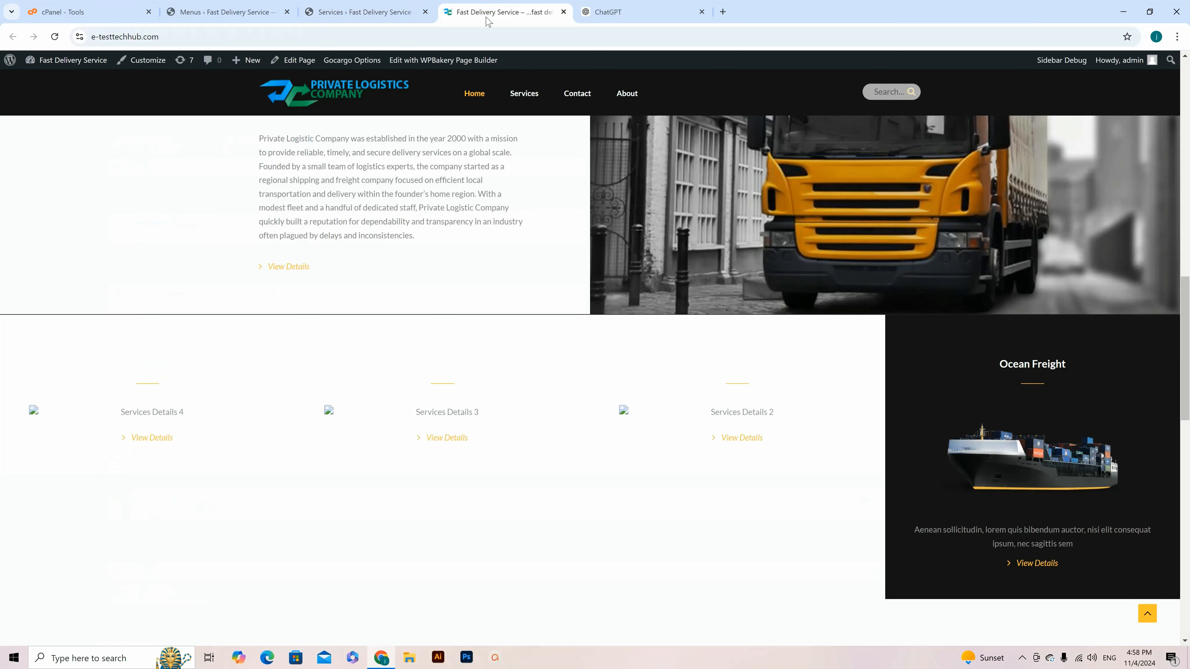
left_click(375, 12)
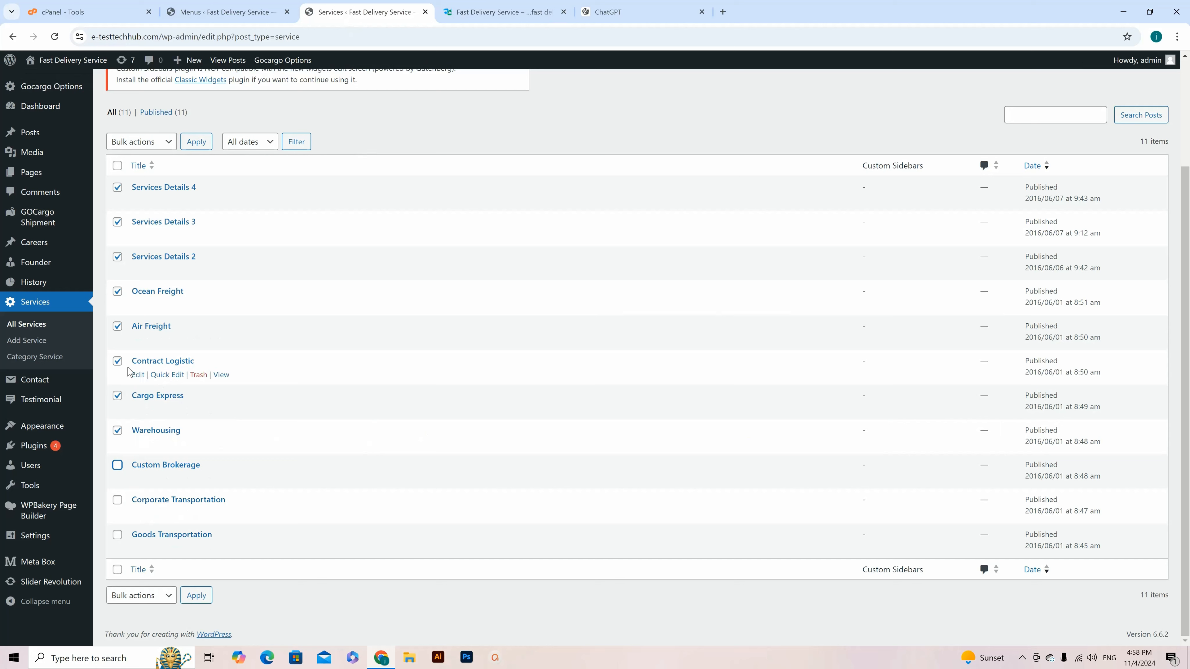
left_click(117, 292)
left_click(117, 292)
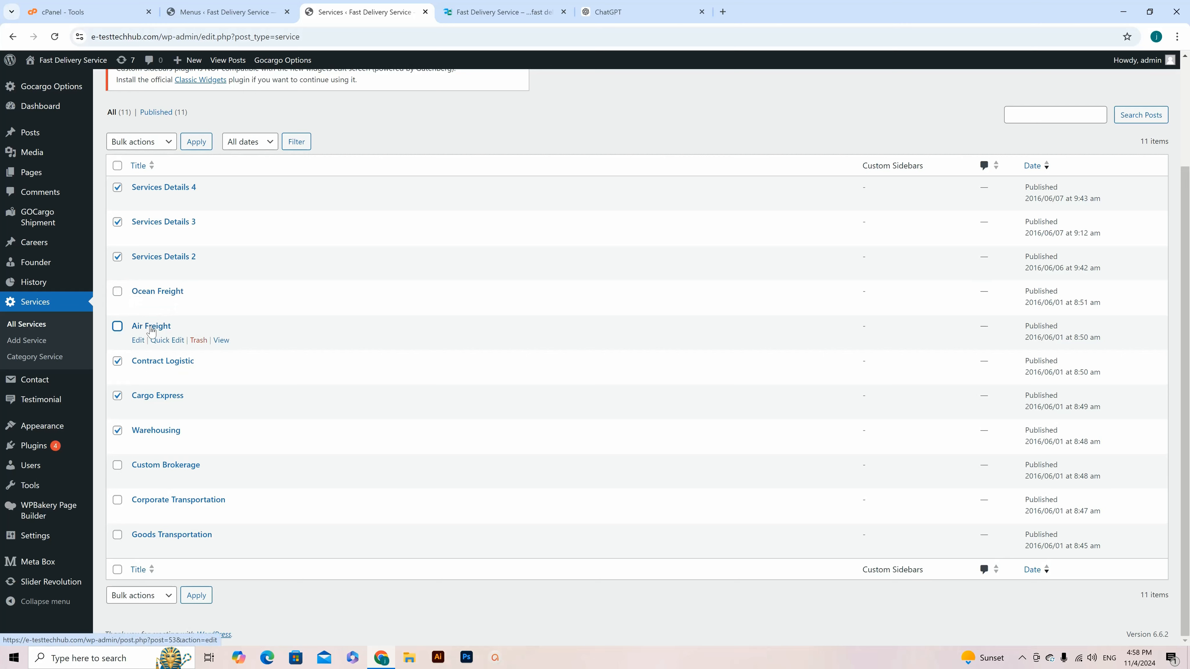
left_click(118, 431)
left_click(117, 397)
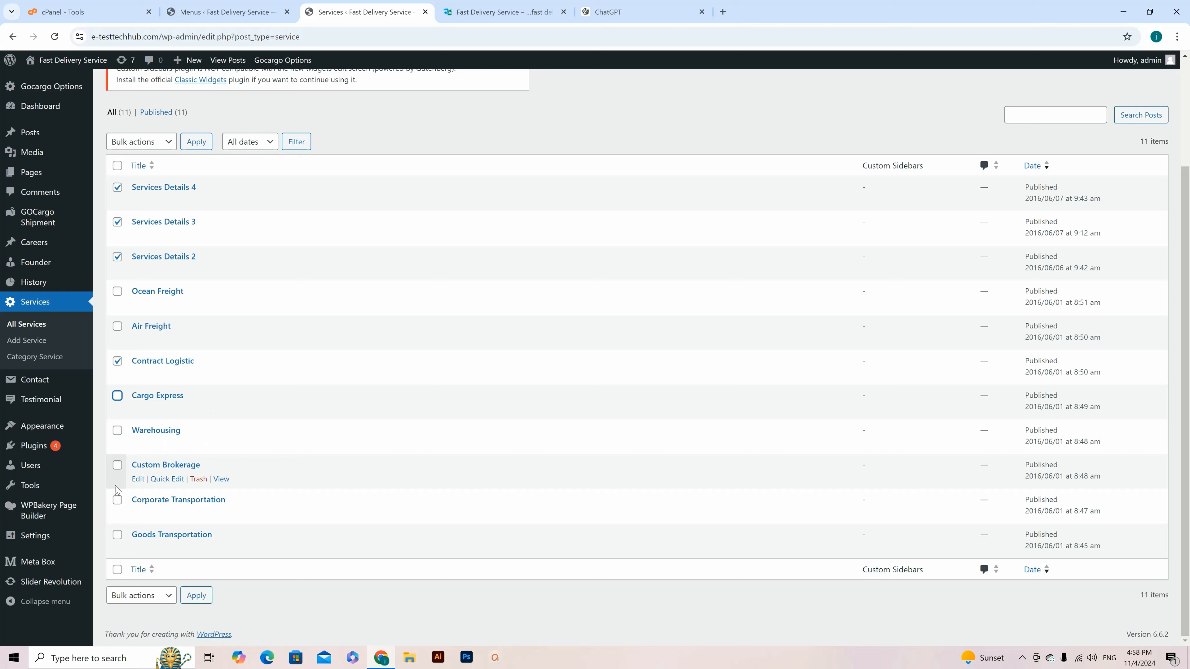
left_click(117, 466)
left_click(117, 500)
left_click(117, 536)
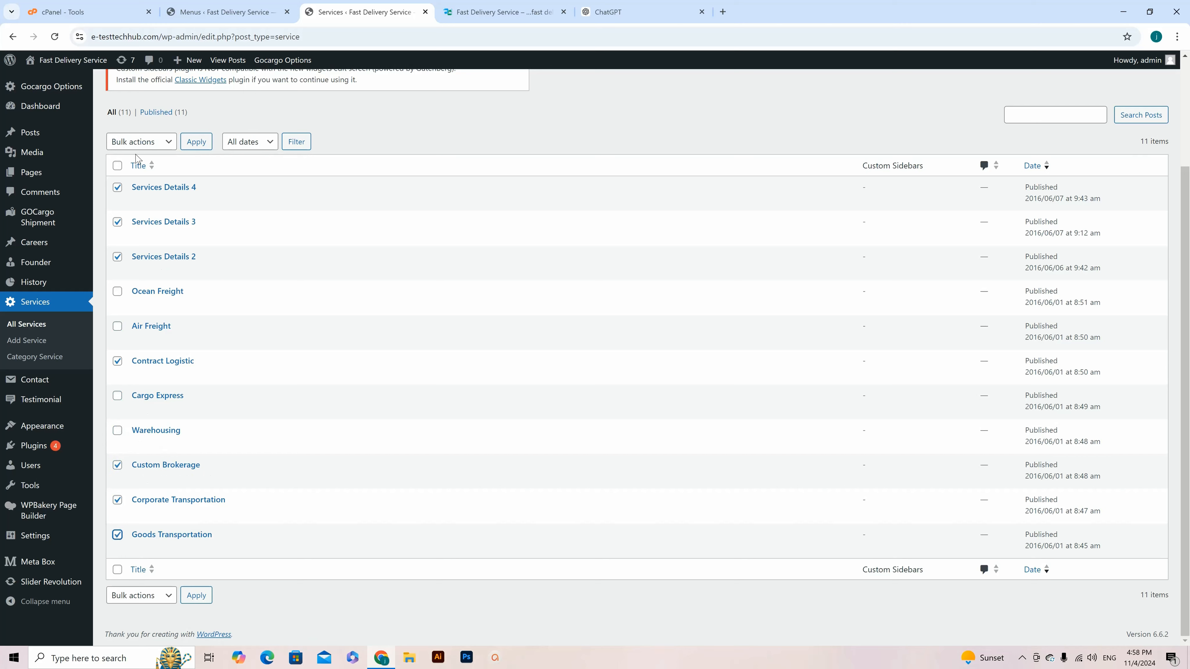
left_click(134, 142)
left_click(139, 186)
left_click(189, 145)
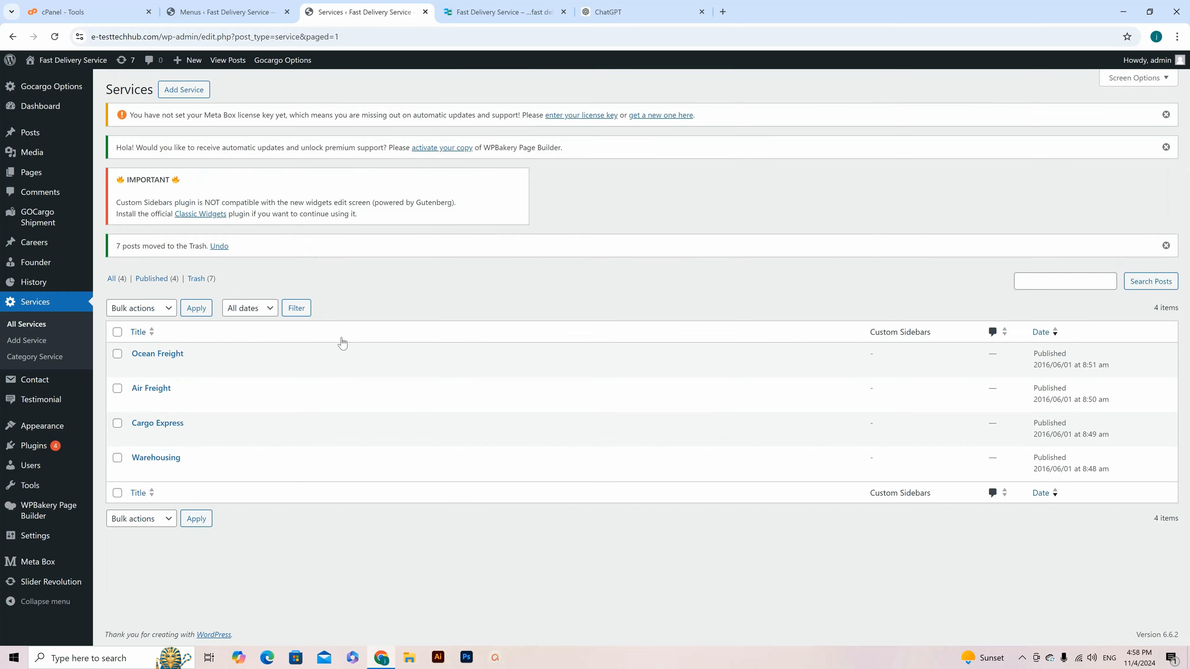
Permanently empty the services trash and return to the list of all services
left_click(194, 278)
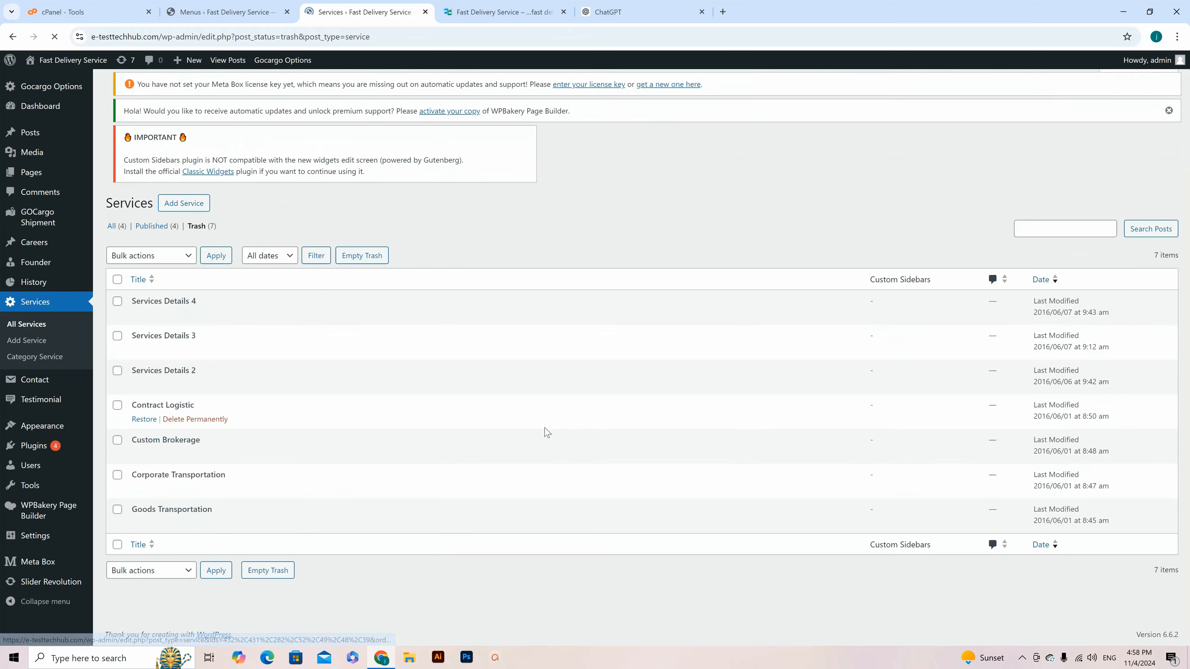
left_click(363, 277)
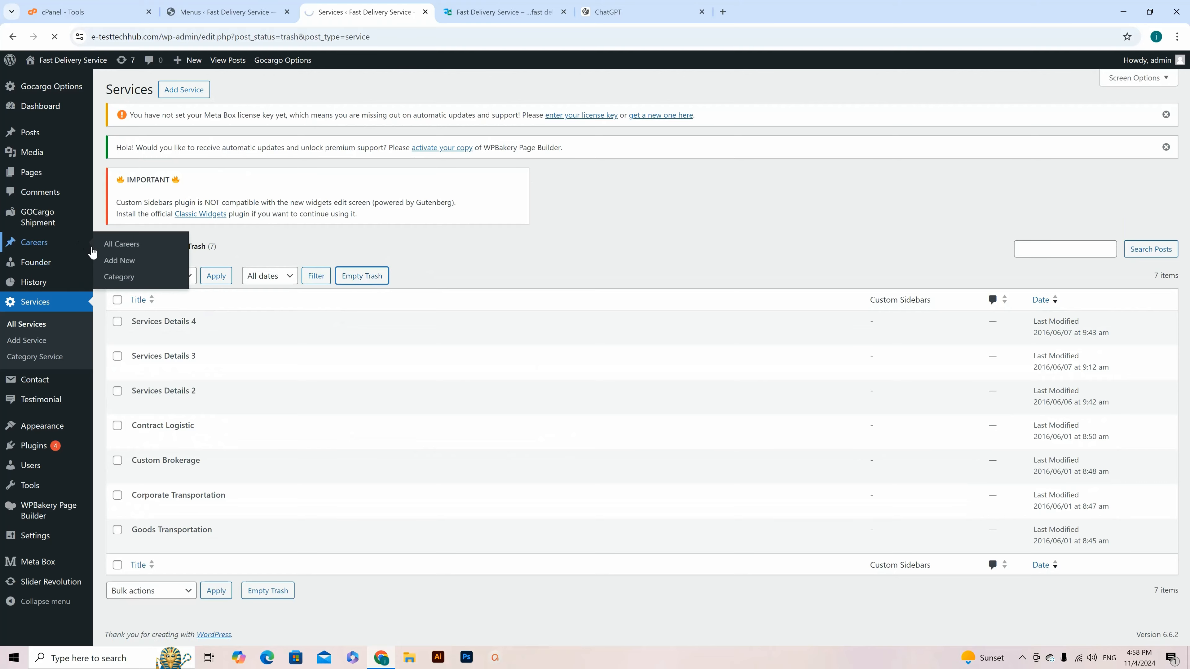
left_click(112, 278)
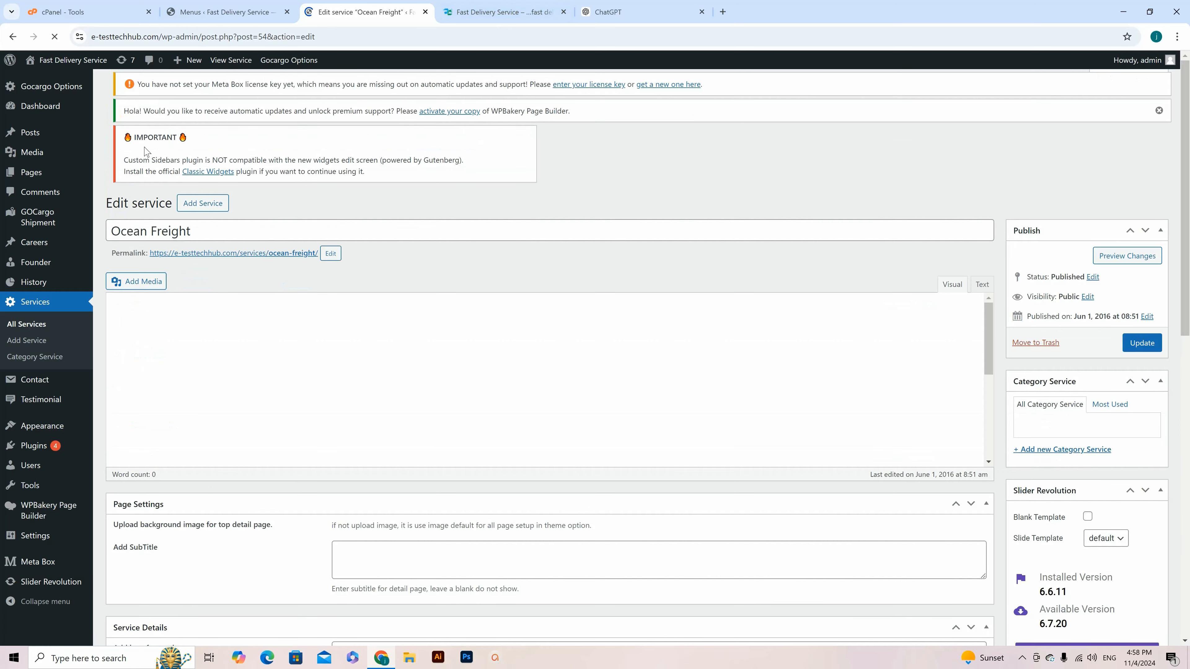
left_click(13, 37)
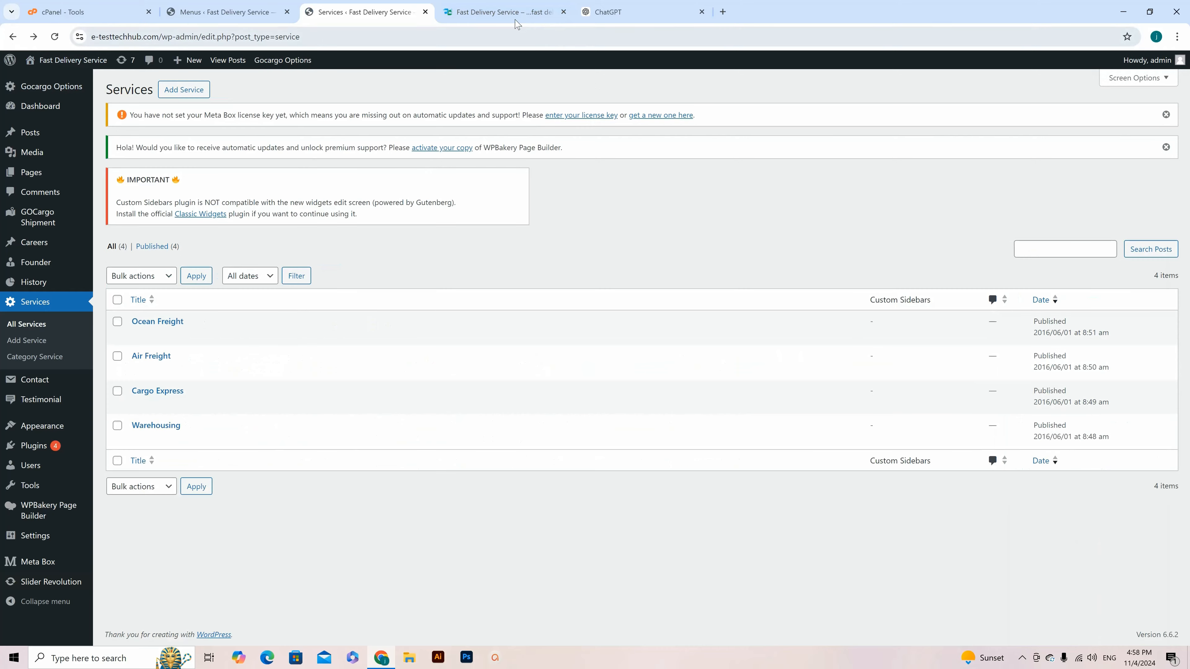
Reload the live homepage to refresh its services grid, and open the Ocean Freight service for editing
left_click(501, 12)
left_click(54, 37)
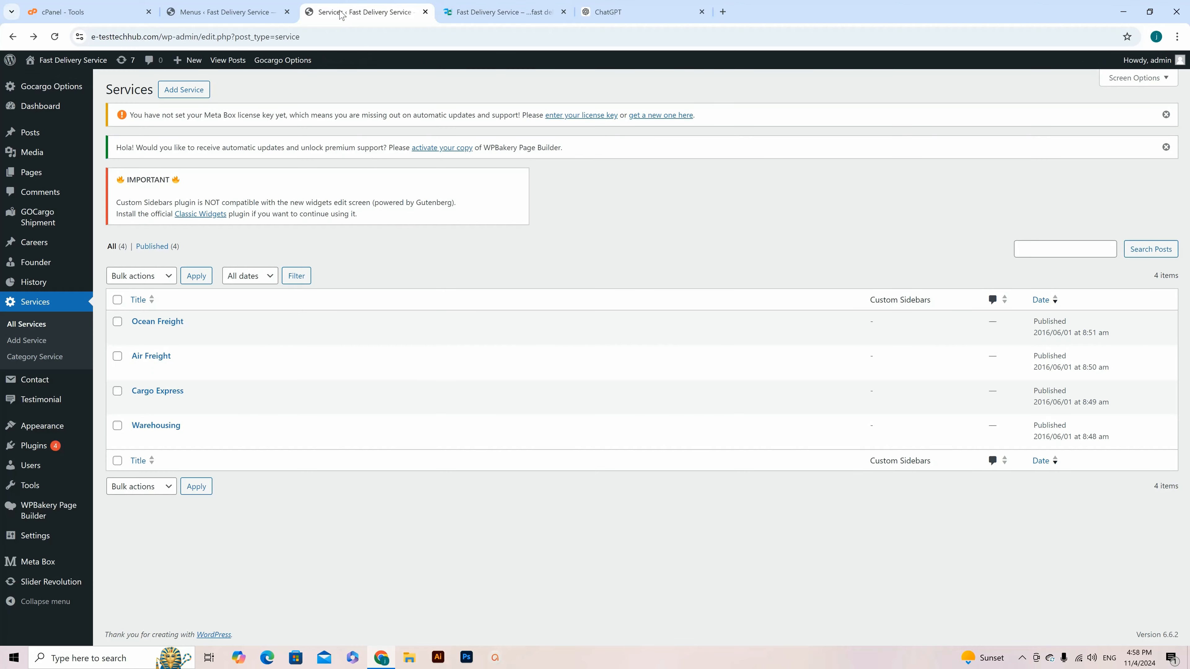
left_click(342, 12)
left_click(139, 335)
Examine the Ocean Freight service's editor content alongside the live homepage's services grid and the ChatGPT company text
left_click(504, 11)
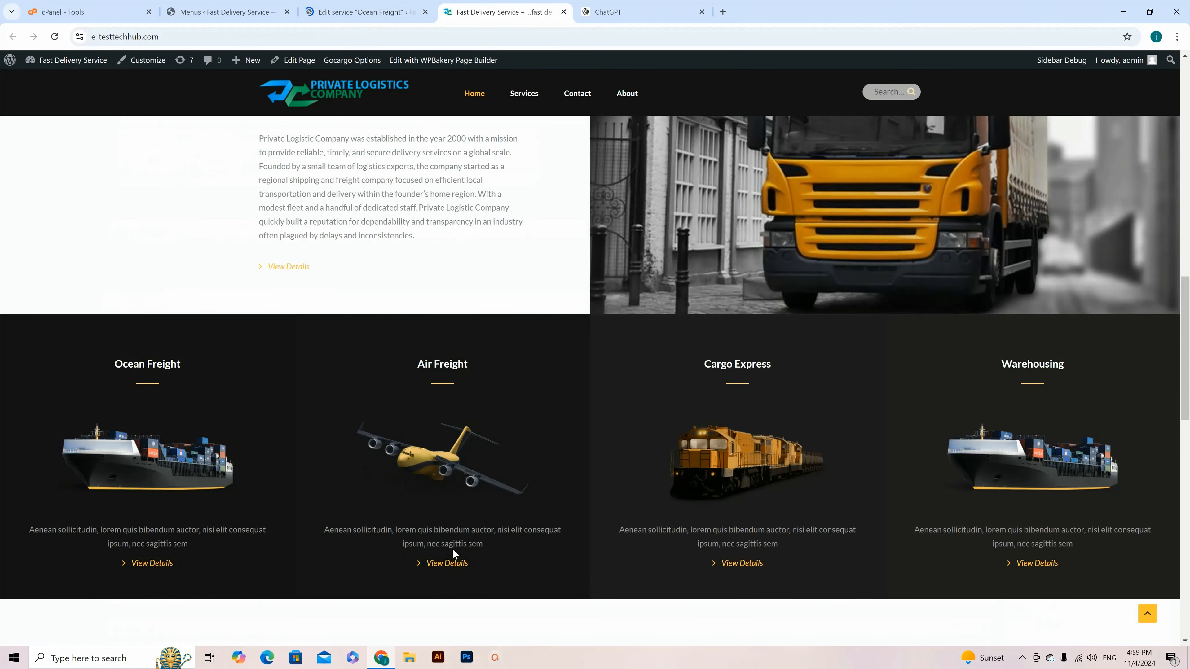
left_click(348, 11)
left_click(445, 14)
left_click(611, 11)
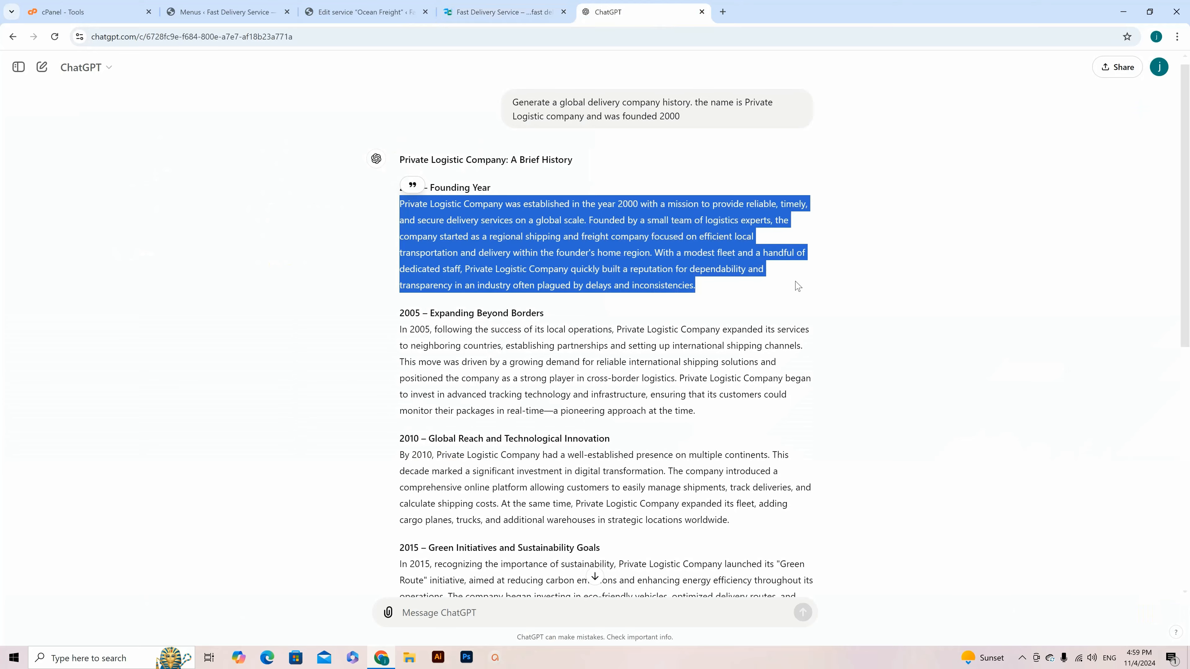
left_click(356, 12)
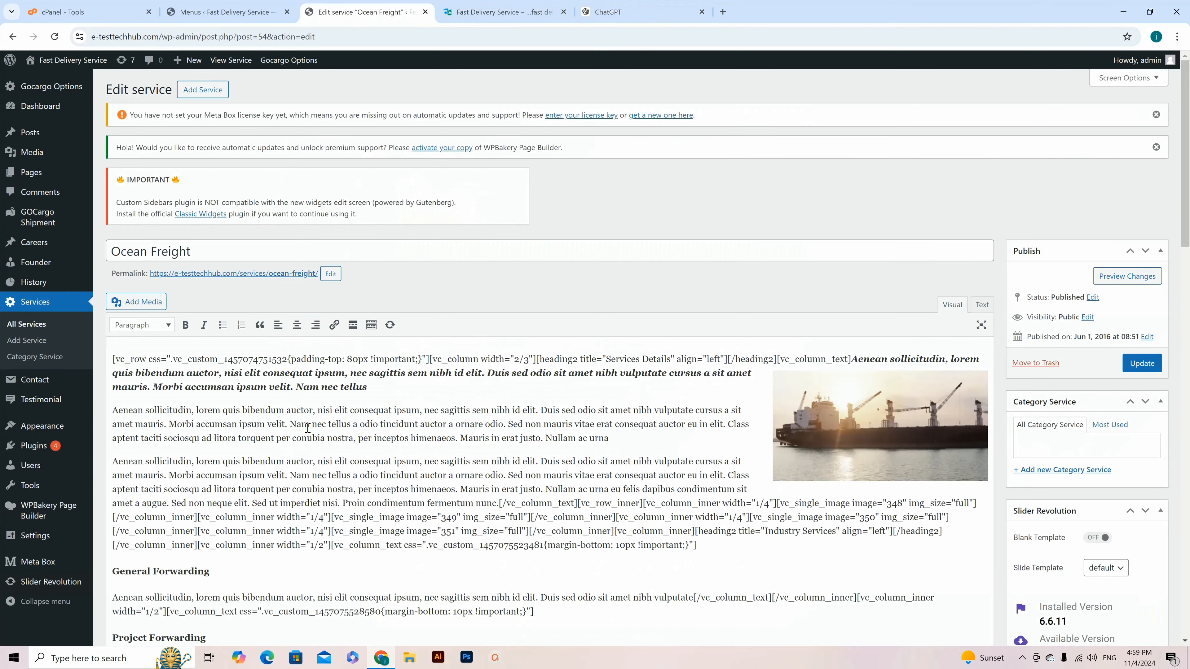
scroll(307, 427, "down", 7)
scroll(307, 427, "up", 7)
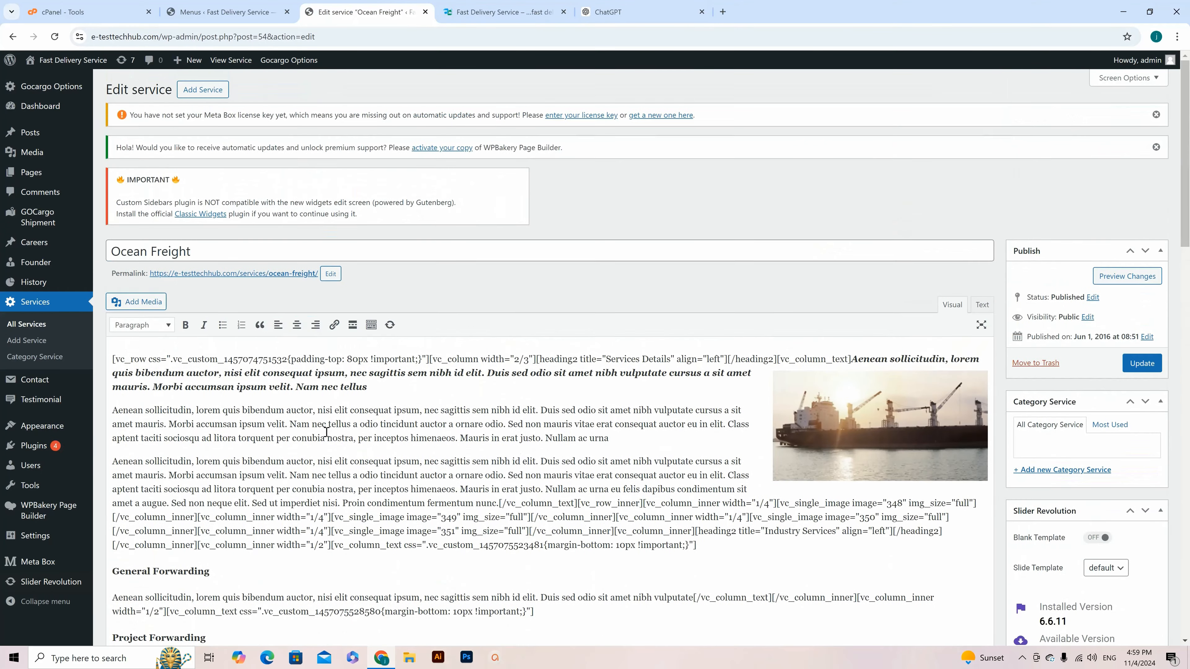
double_click(242, 360)
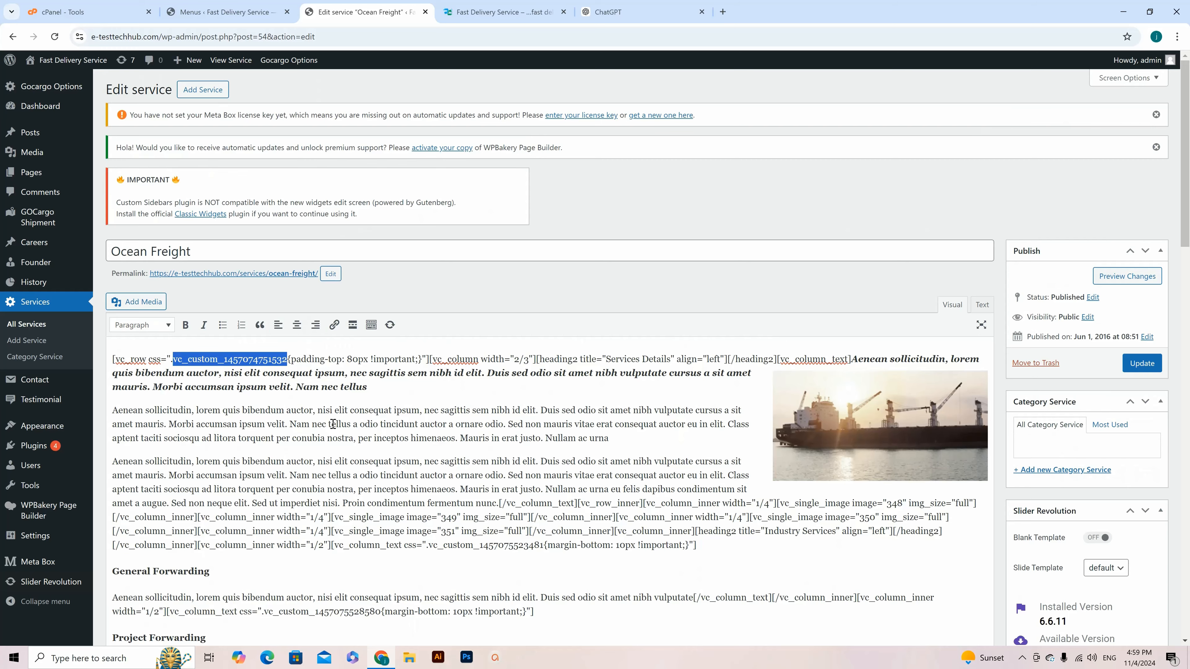
Clear the entire body content of the Ocean Freight service
key("ctrl+a")
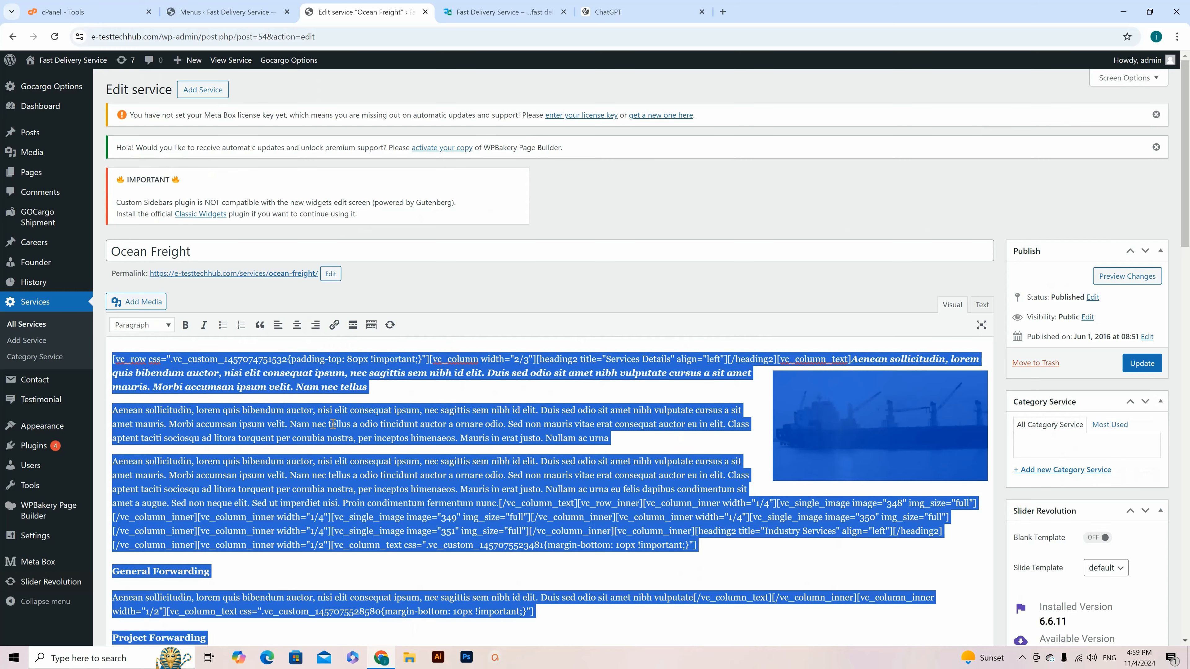
key("BackSpace")
Examine the Ocean Freight service's page settings, service details, excerpt, custom fields and featured image
scroll(551, 476, "down", 2)
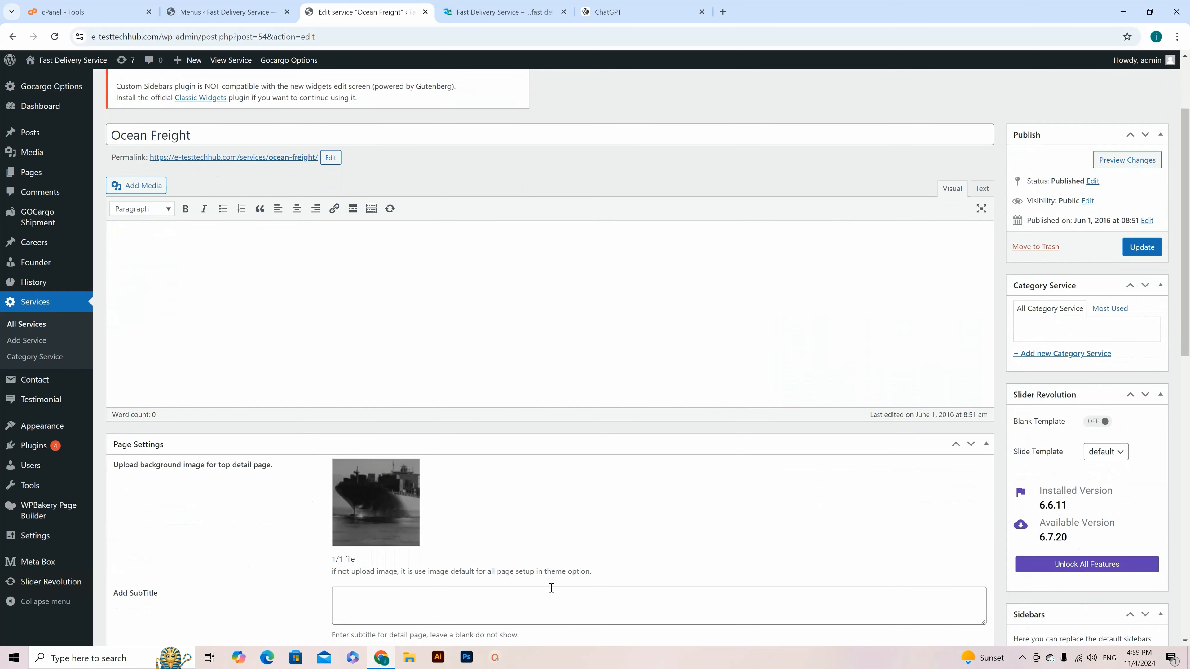
scroll(551, 588, "down", 3)
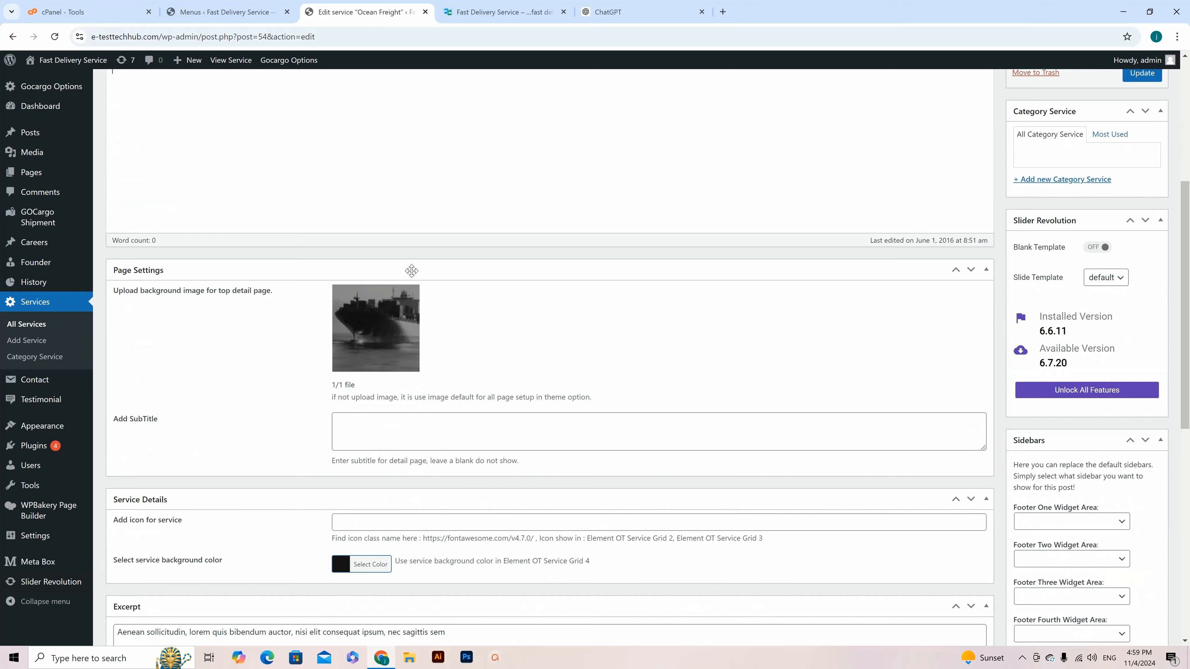
scroll(411, 271, "down", 7)
scroll(491, 279, "up", 5)
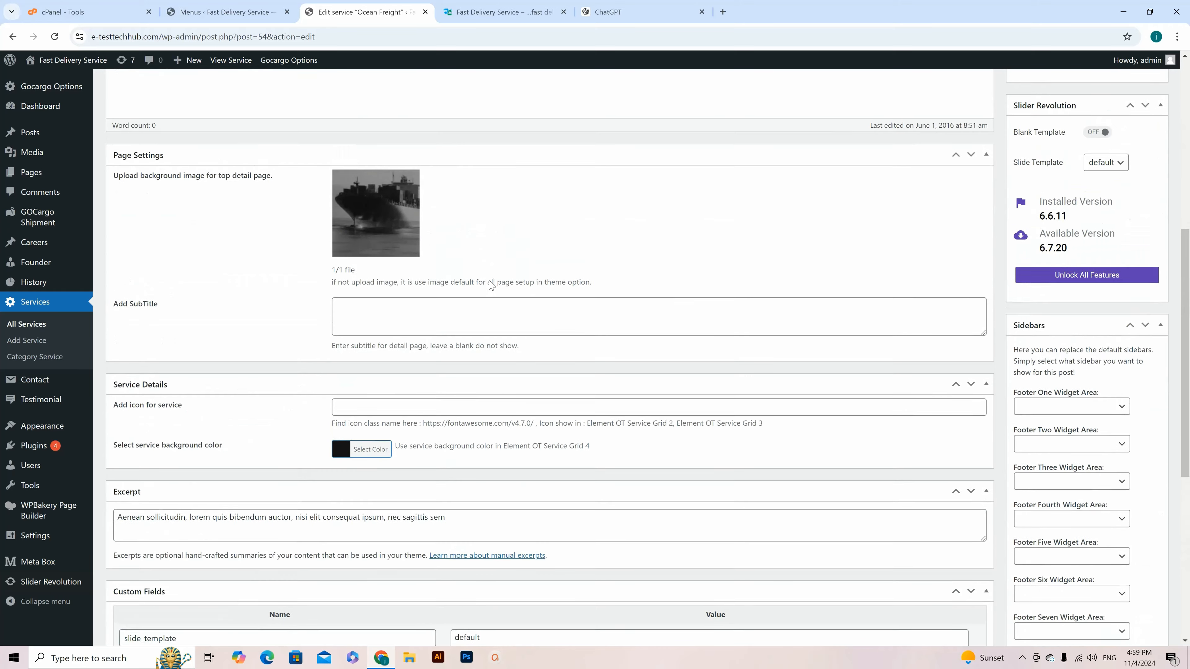
scroll(491, 285, "up", 2)
scroll(490, 283, "down", 8)
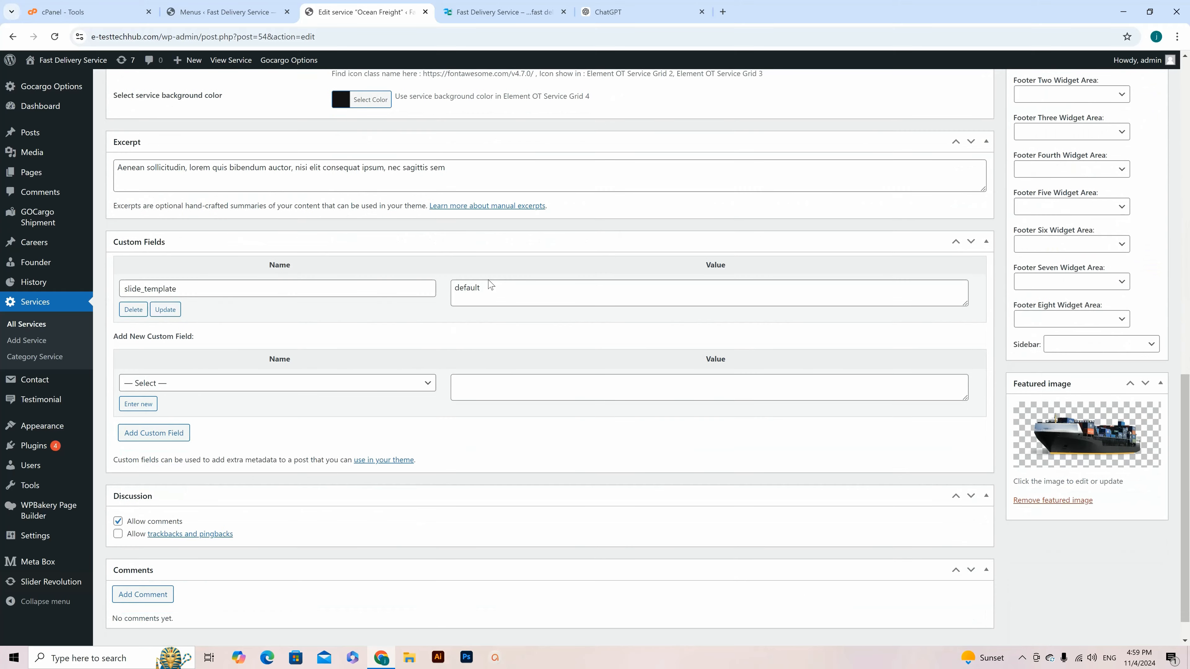
scroll(490, 282, "up", 9)
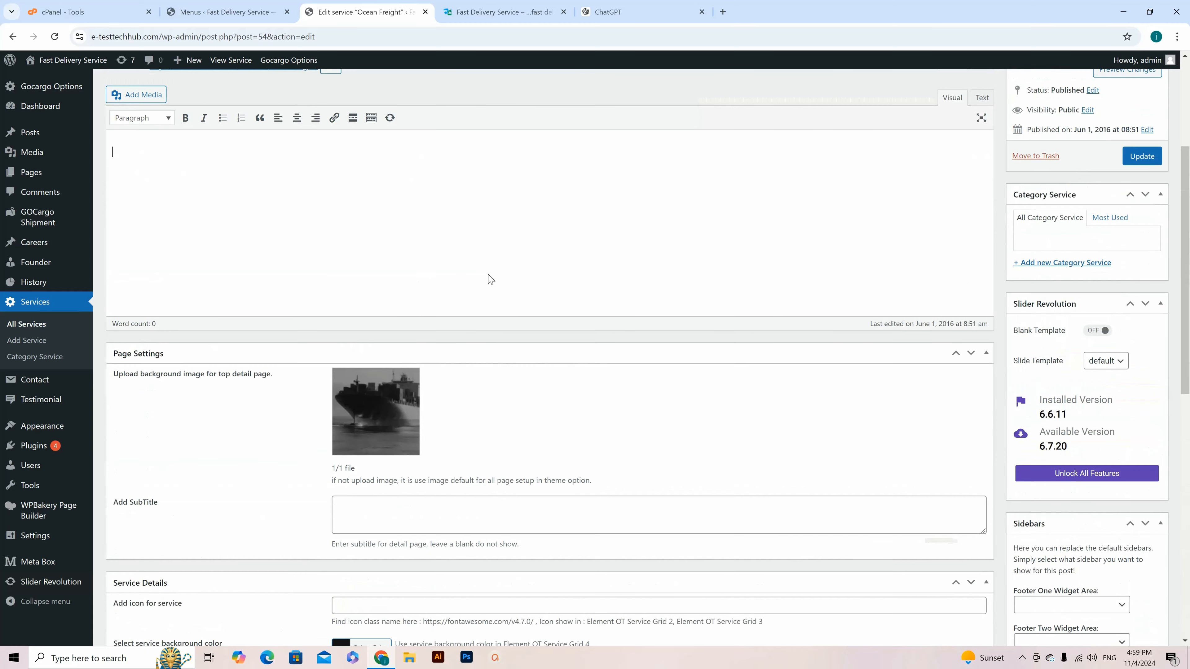
scroll(487, 275, "up", 2)
scroll(488, 300, "down", 2)
left_click(436, 516)
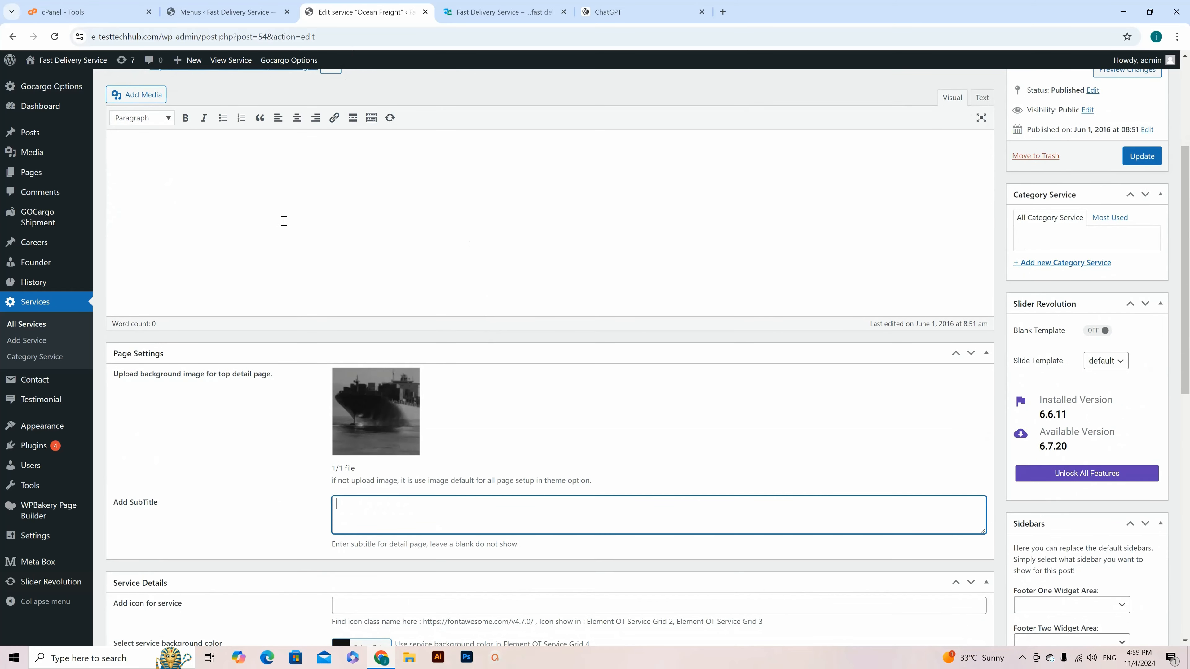
scroll(284, 220, "up", 4)
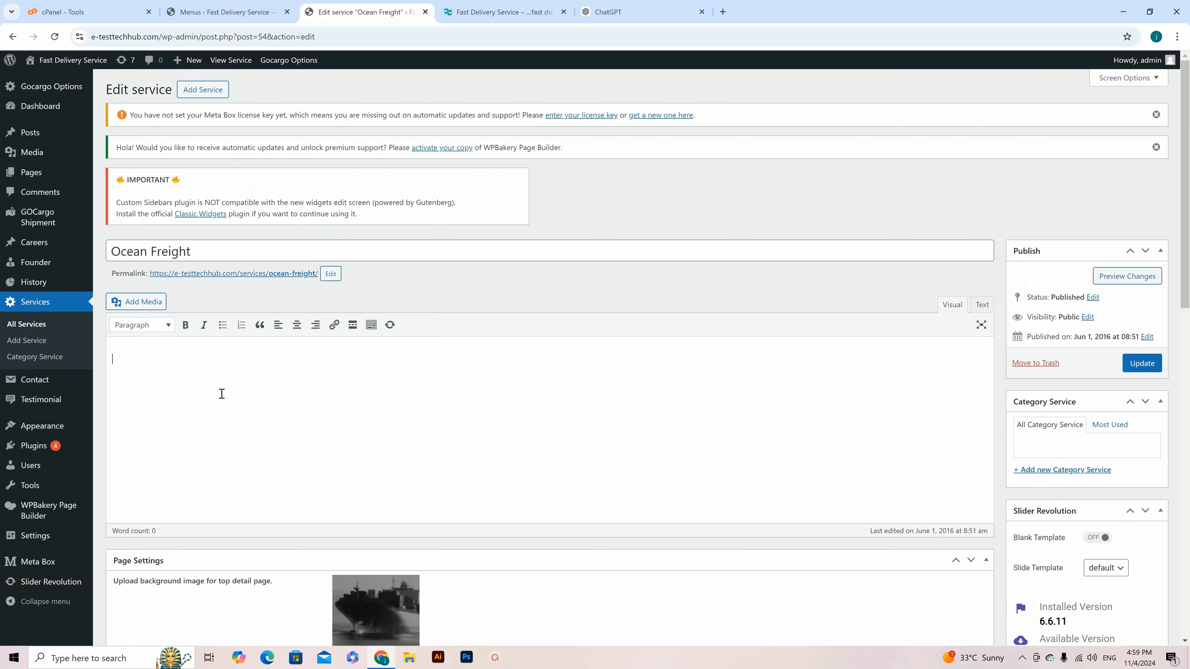
Examine the live homepage's Company, News and They Says section beneath the services grid, alongside the open service and menu editing pages
left_click(497, 11)
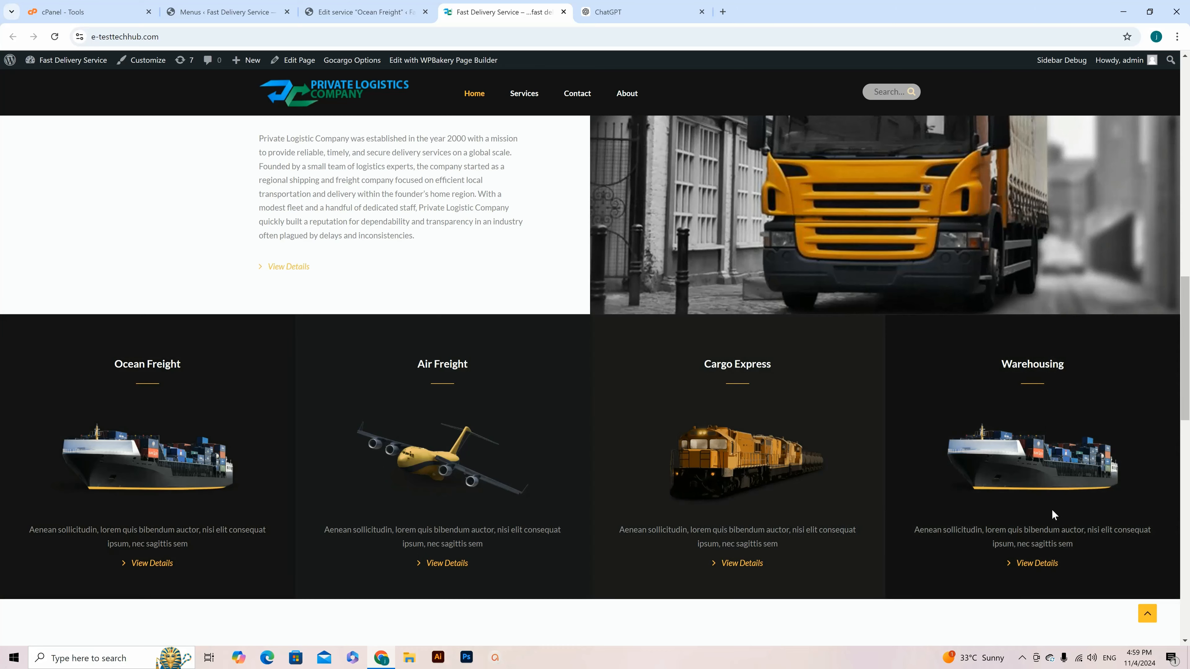
scroll(787, 265, "down", 6)
scroll(789, 269, "down", 1)
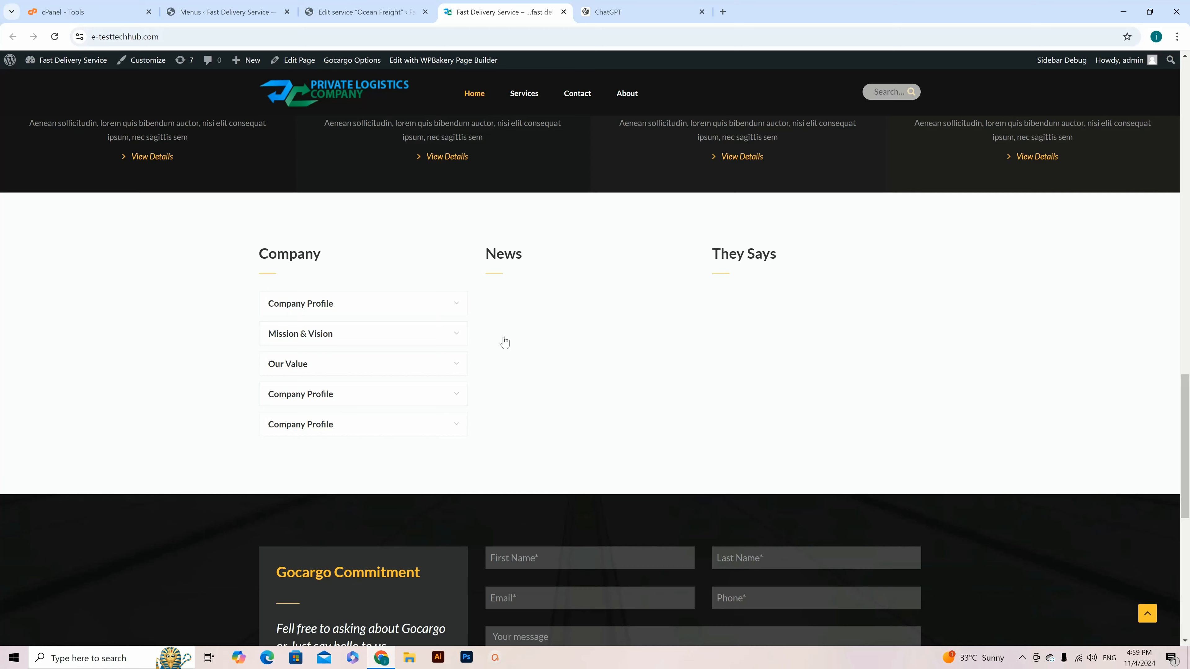
left_click(333, 12)
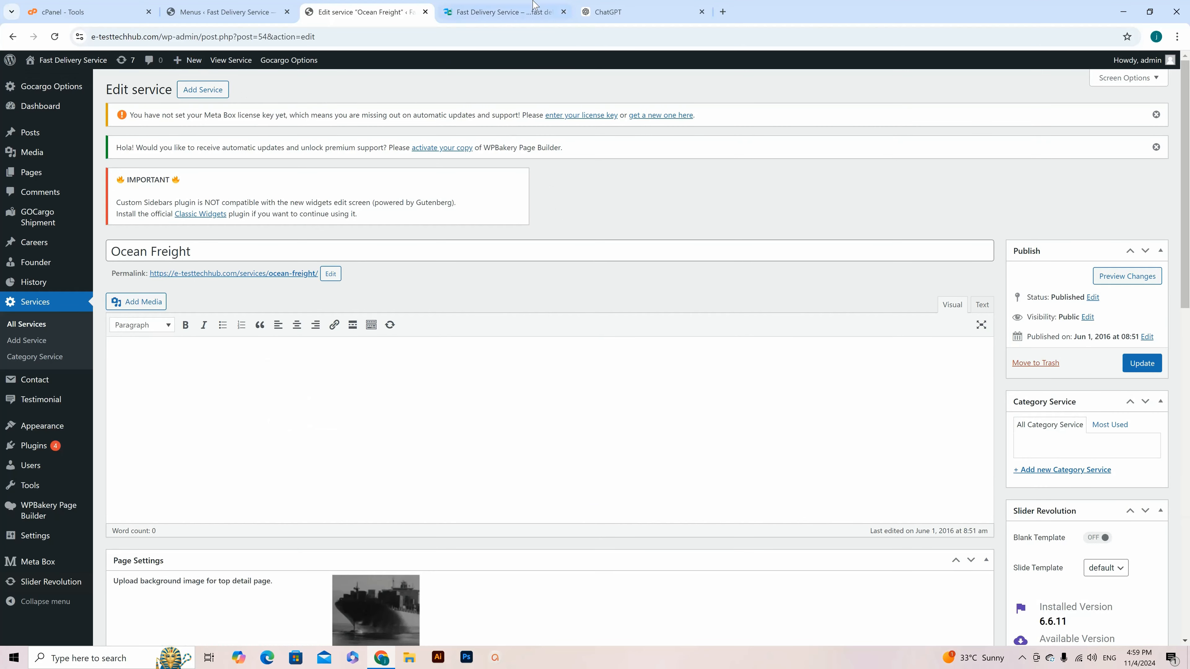
left_click(499, 13)
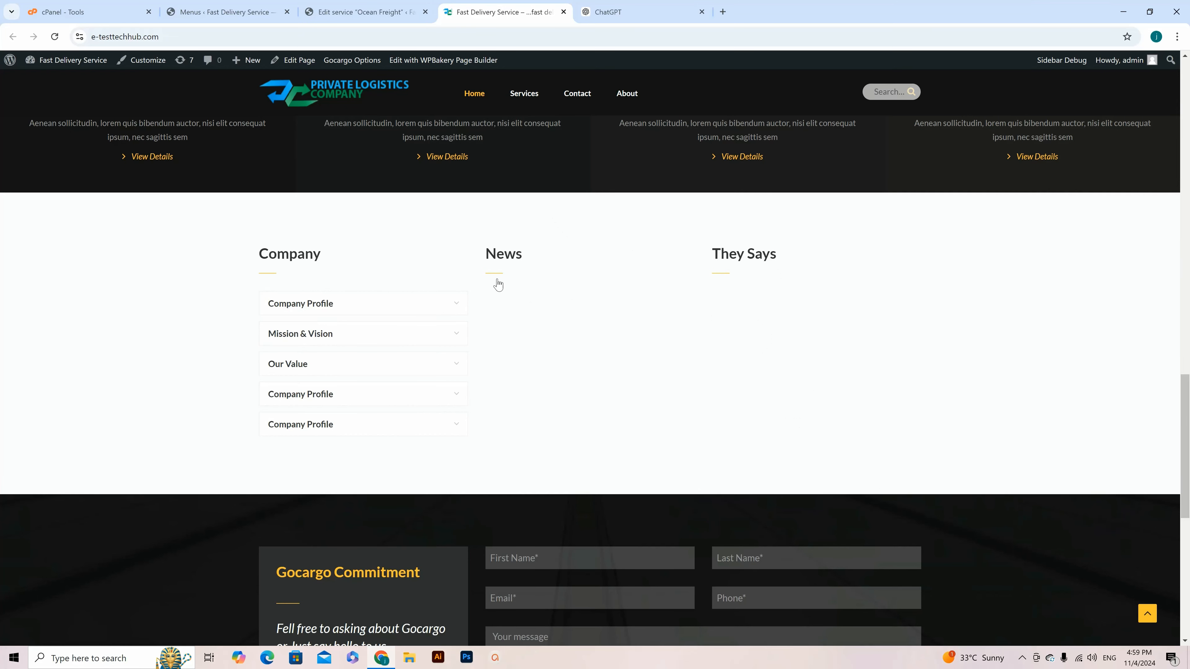
left_click(235, 6)
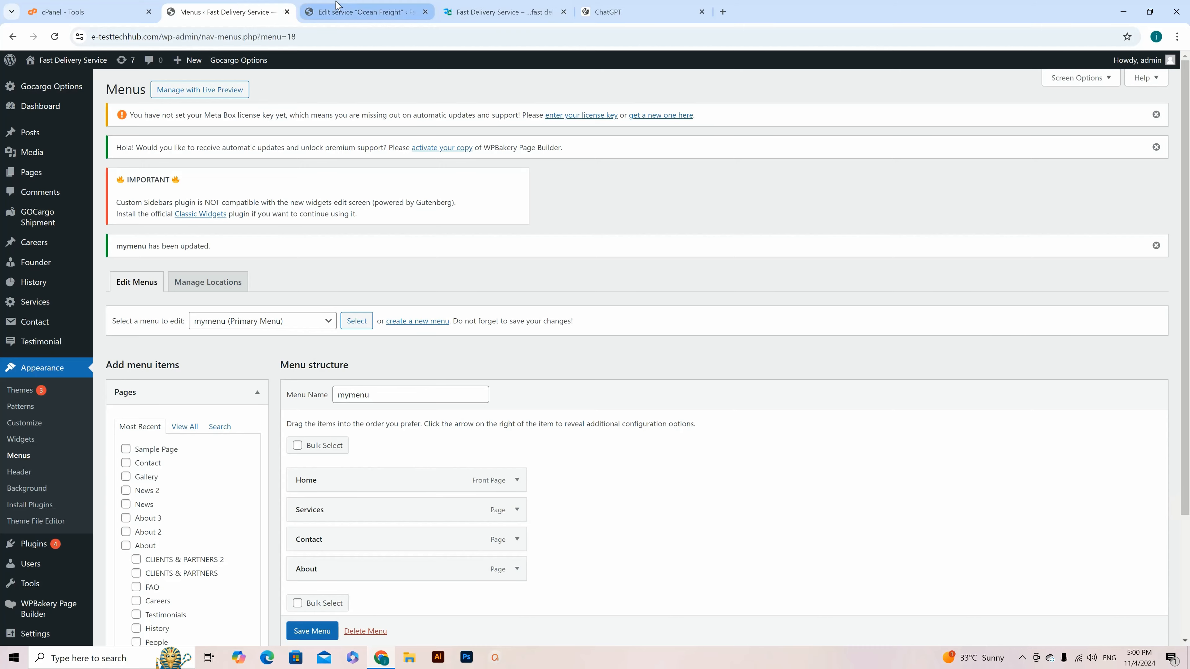
left_click(342, 14)
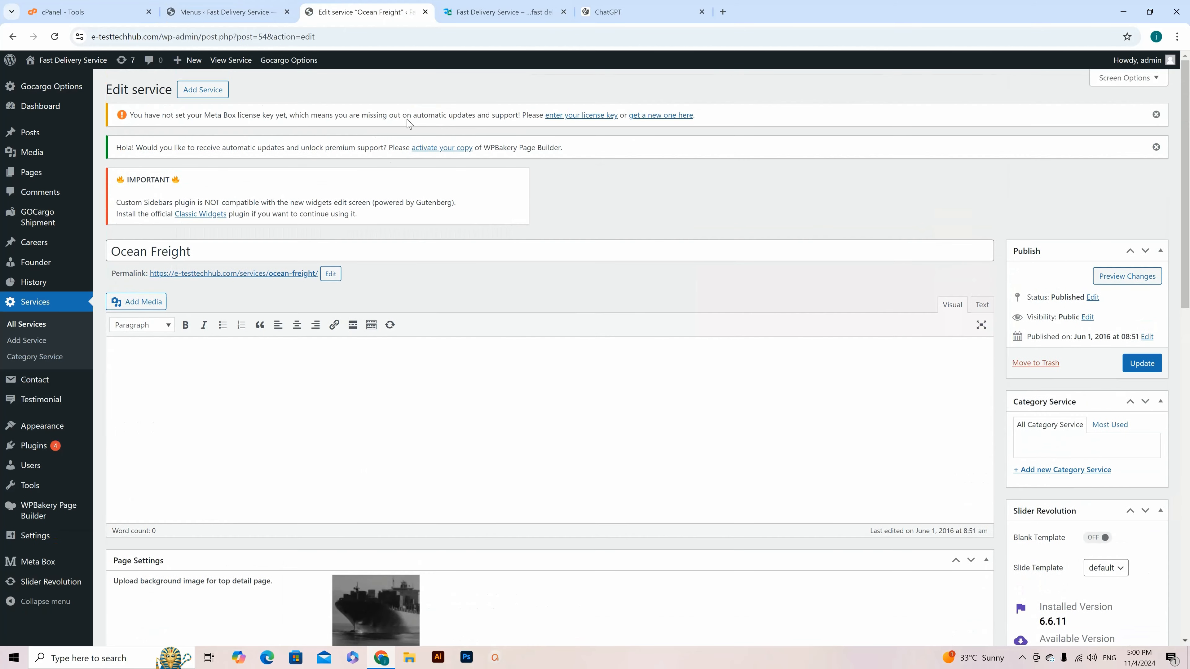
Close the Ocean Freight editor without updating it, and open the homepage in WPBakery's backend editor at the Company, News and They Says row
left_click(425, 12)
left_click(206, 12)
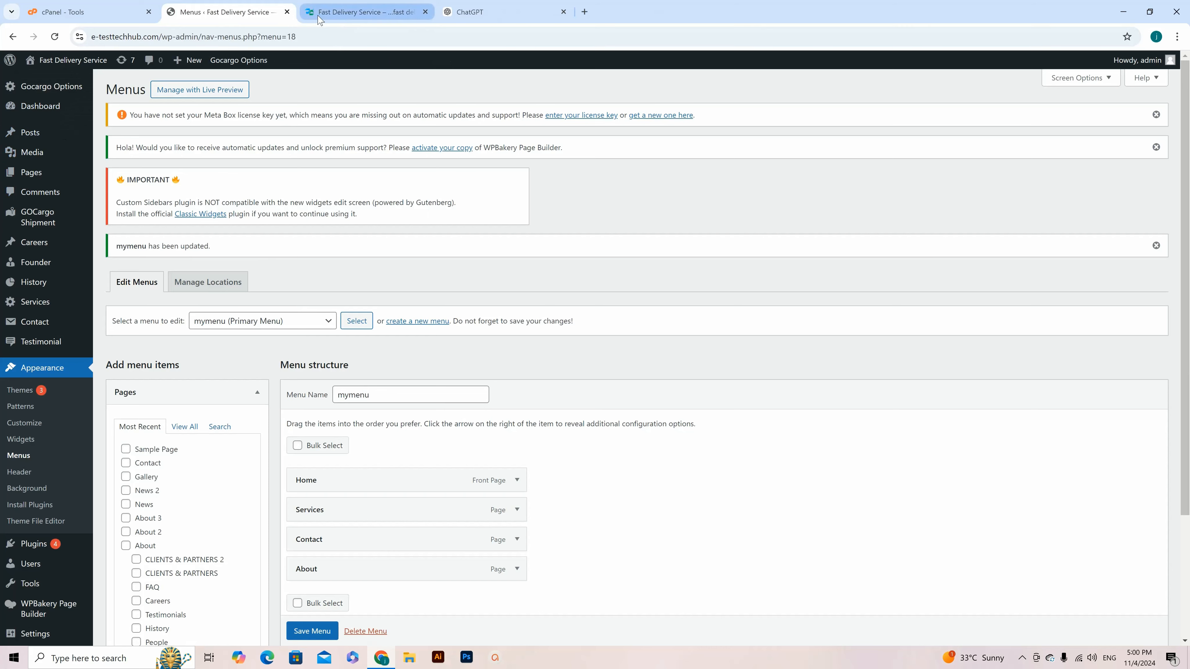
left_click(351, 17)
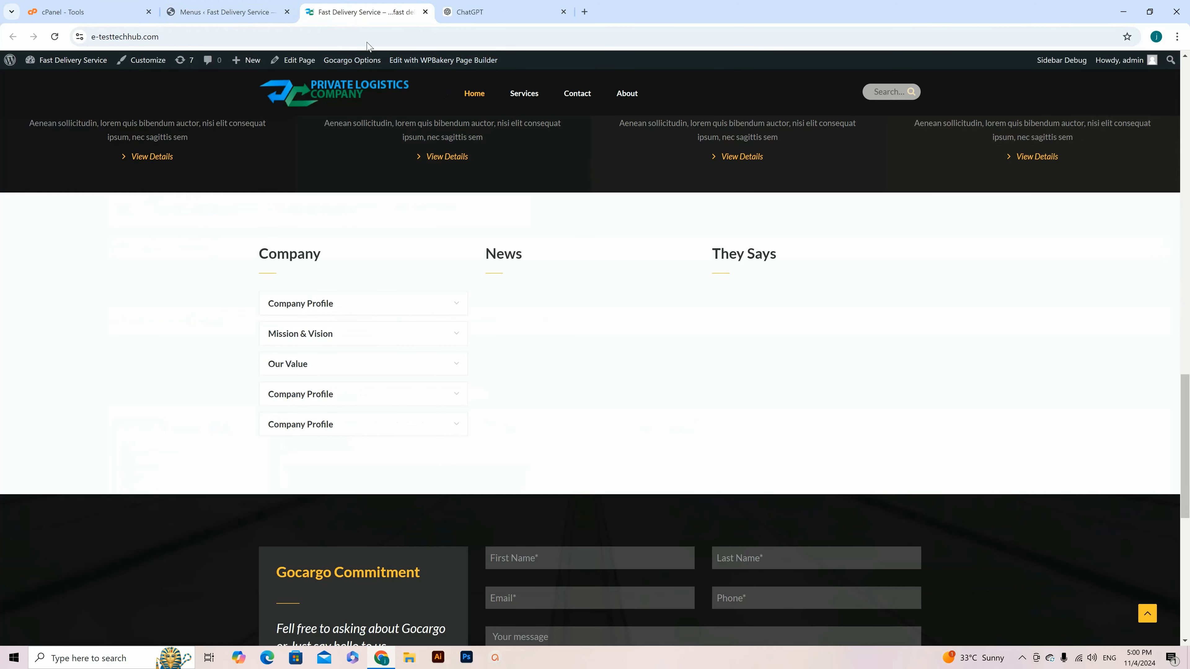
left_click(438, 61)
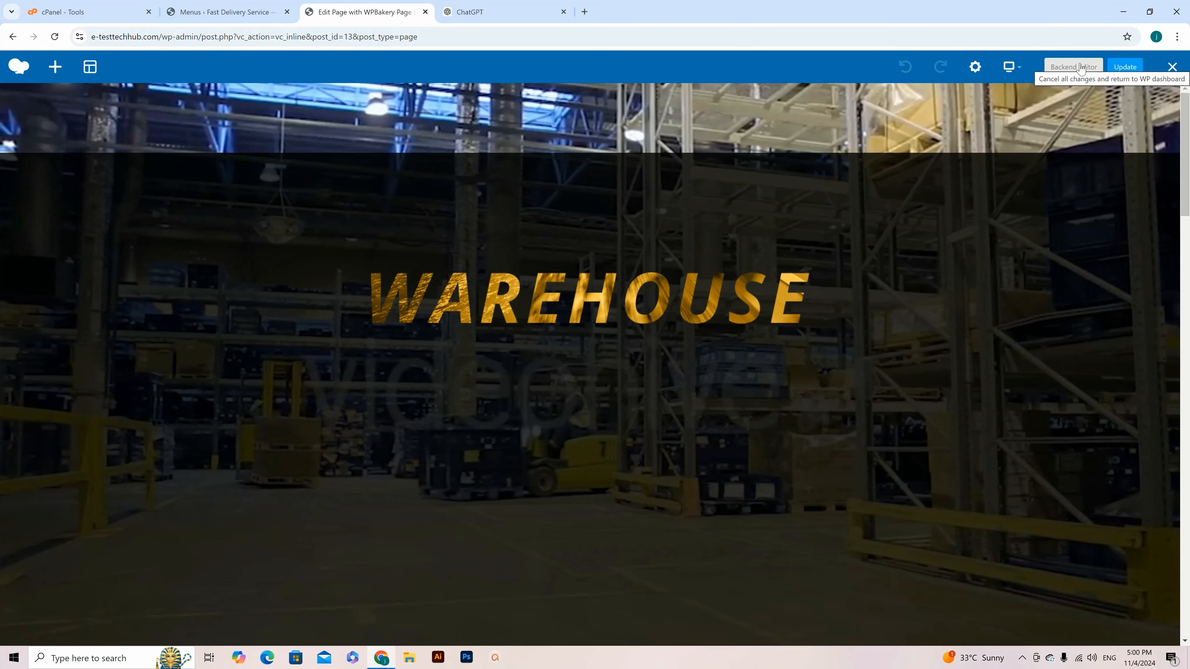
left_click(1081, 68)
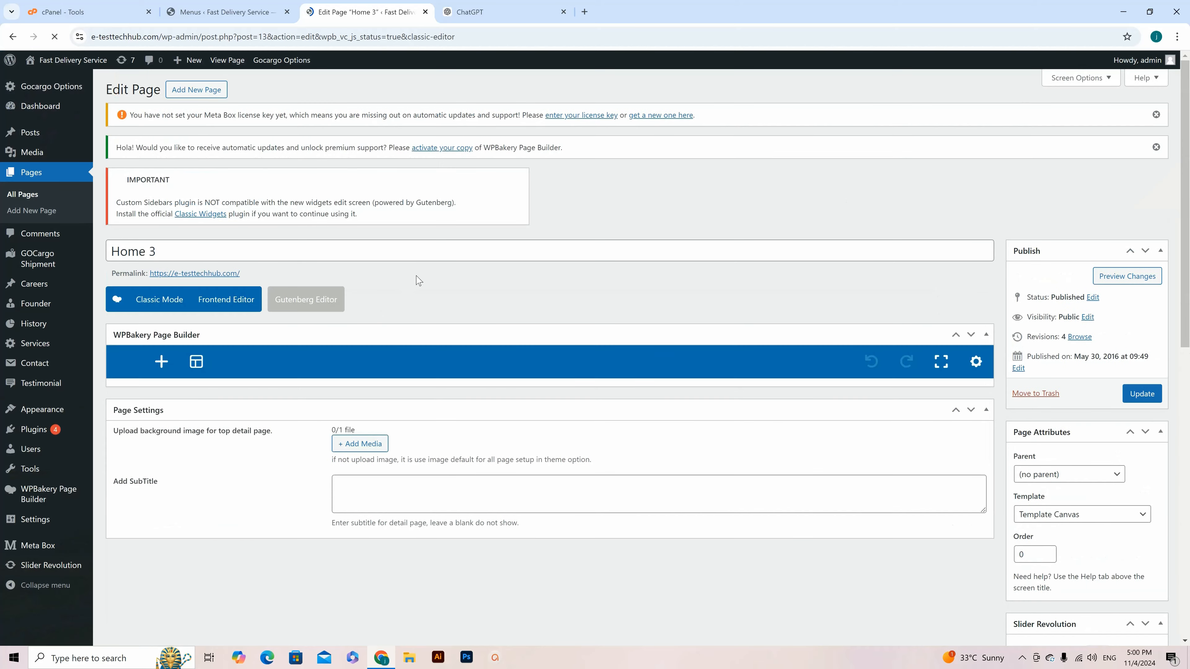
scroll(470, 267, "down", 3)
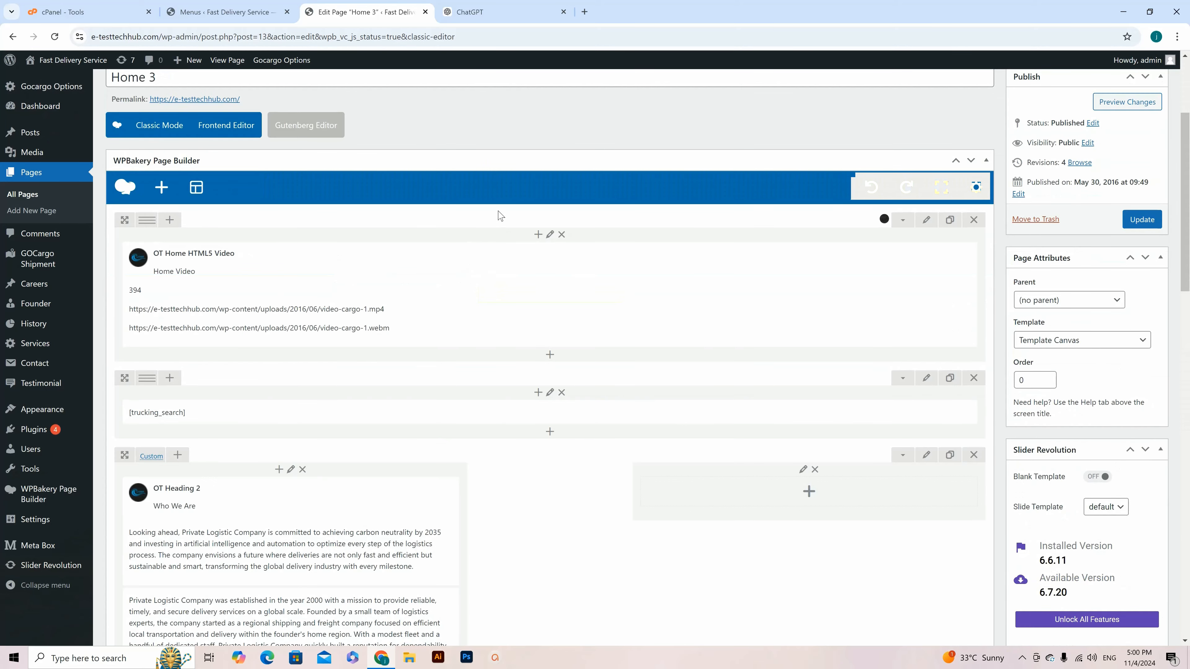
scroll(480, 225, "down", 15)
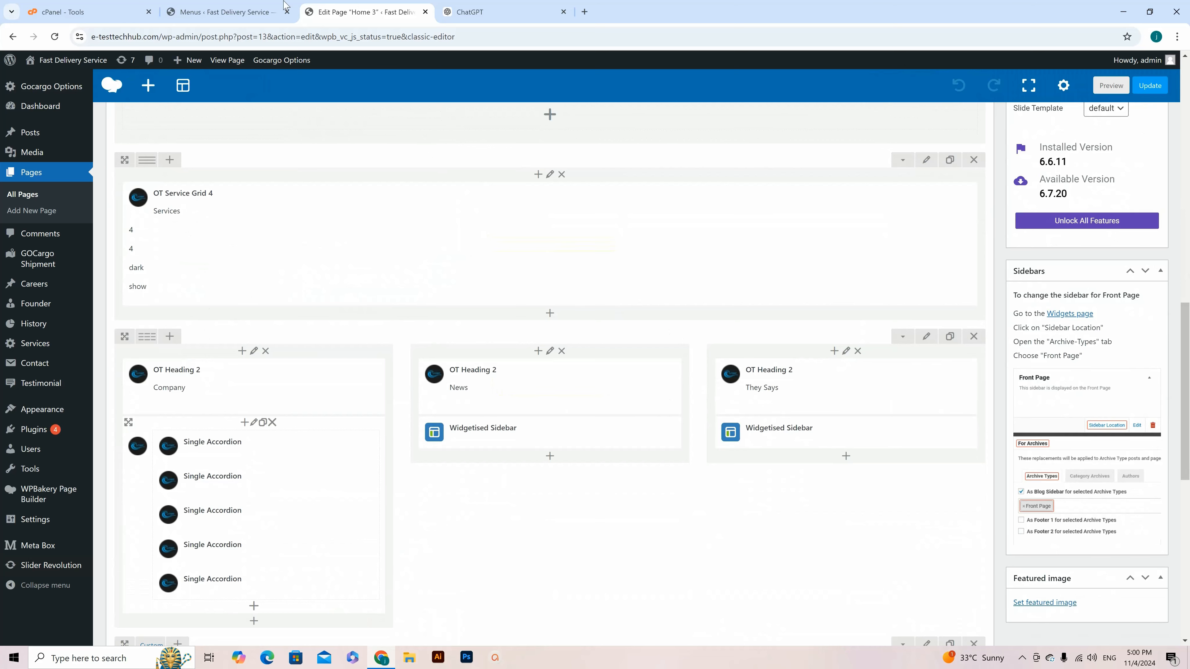
Load the live site in place of the Menus page, beside the Home 3 editor, and view its services grid and Company section
left_click(211, 12)
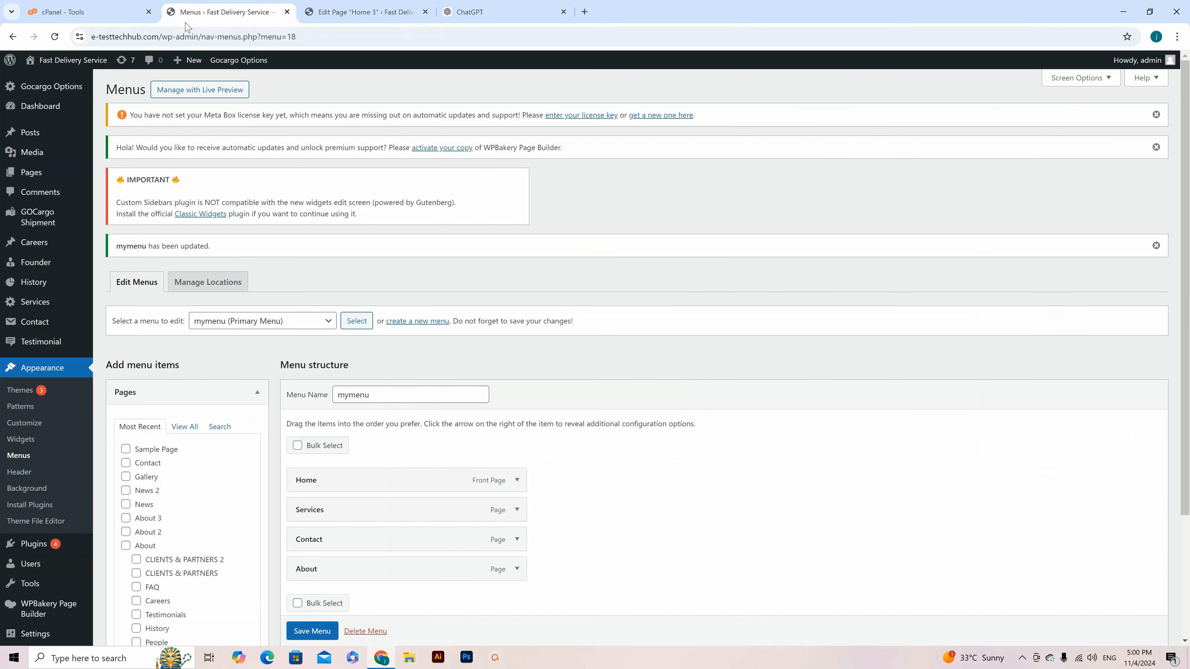
right_click(71, 61)
left_click(43, 84)
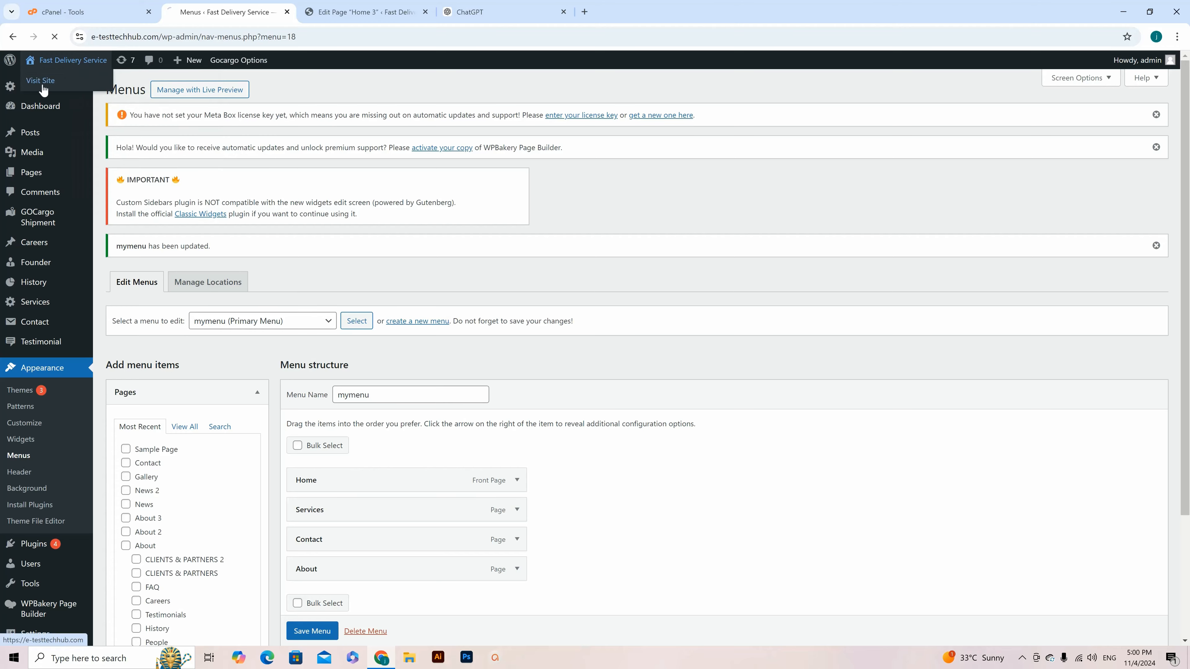
left_click_drag(223, 15, 339, 24)
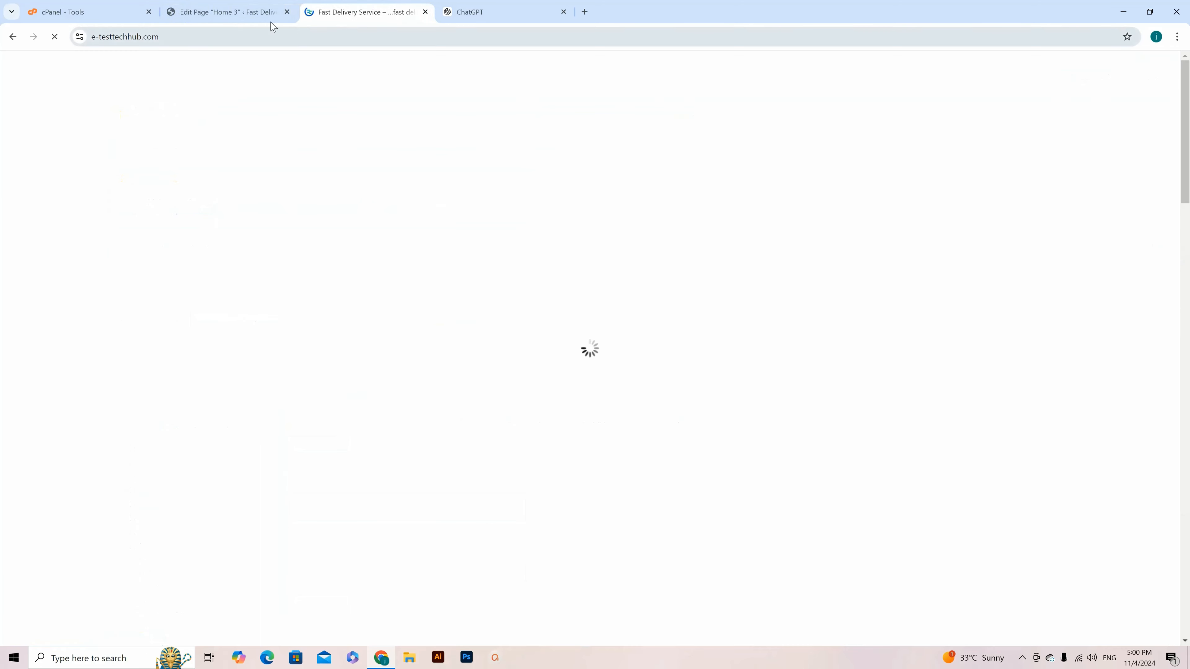
left_click(253, 19)
left_click(339, 14)
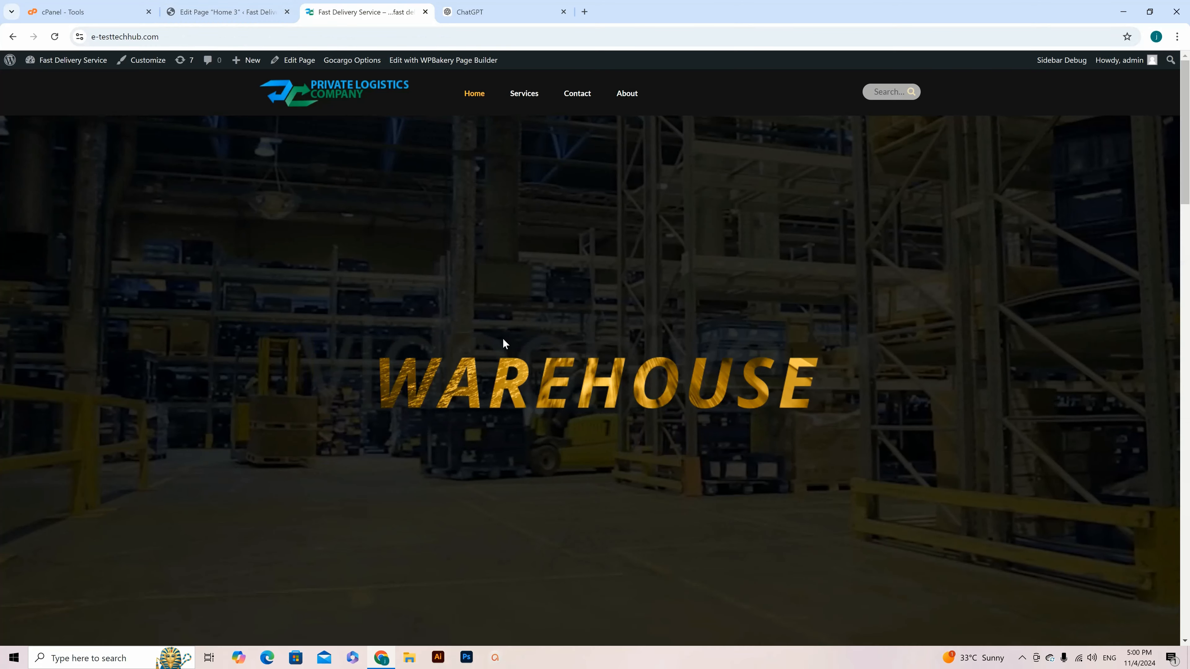
scroll(504, 341, "down", 15)
scroll(511, 341, "down", 3)
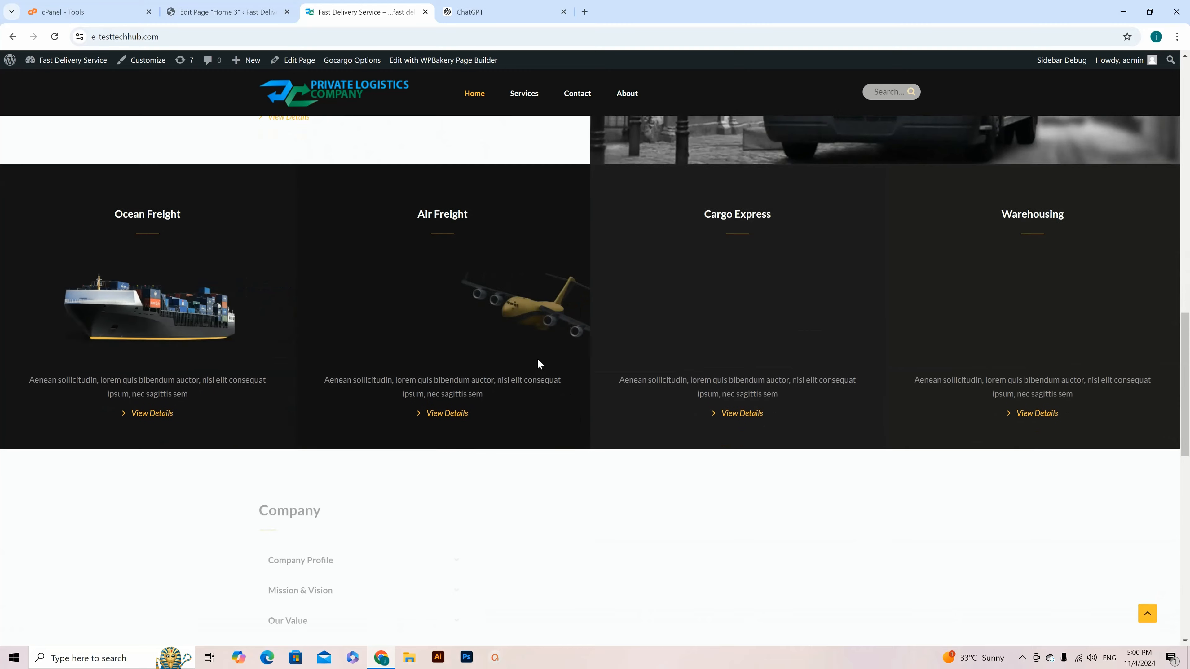
Compare the Home 3 page's service grid and Company, News and They Says rows with the matching live homepage sections
left_click(228, 12)
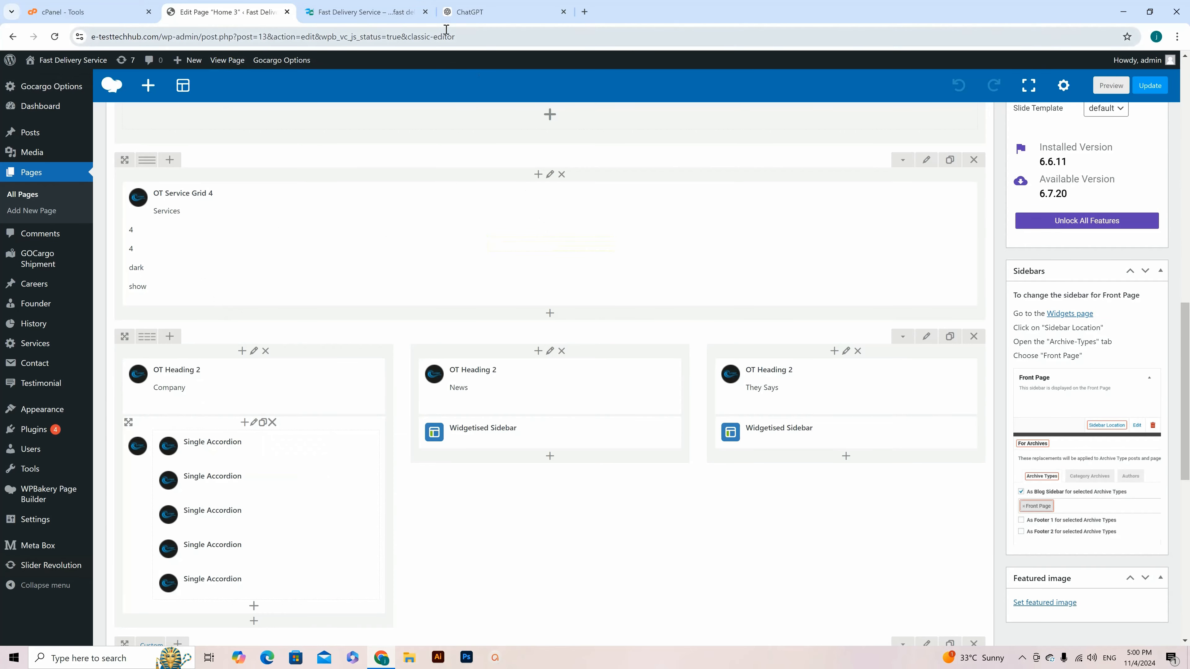
left_click(344, 13)
scroll(520, 220, "up", 3)
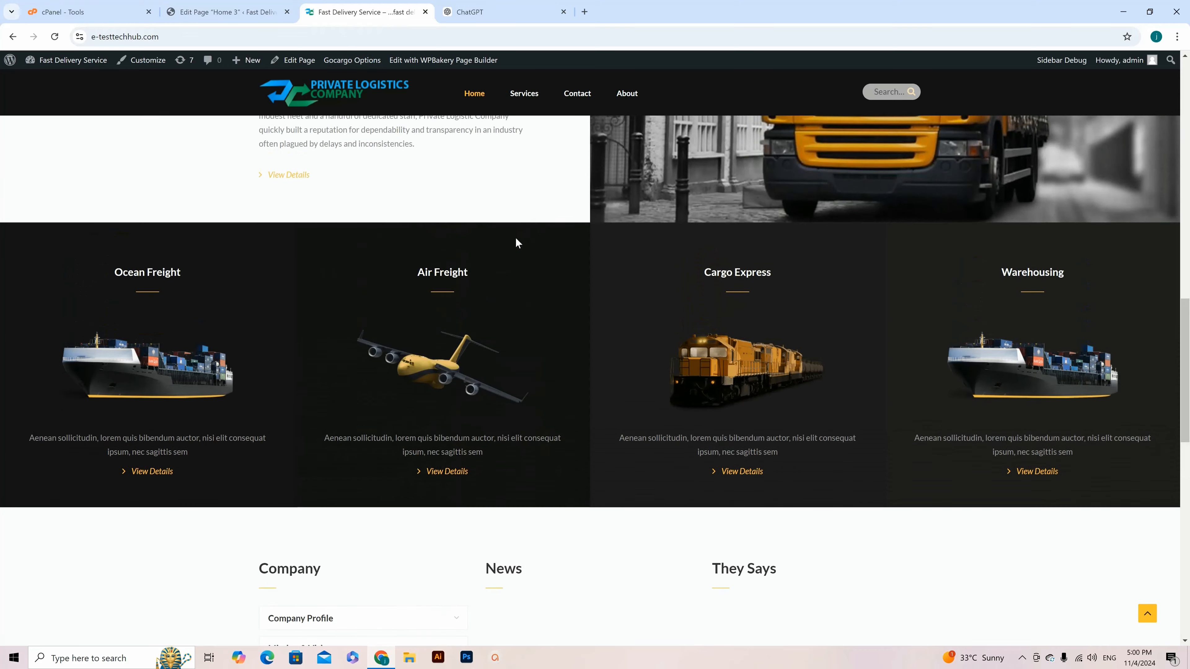
left_click(244, 14)
scroll(423, 404, "down", 3)
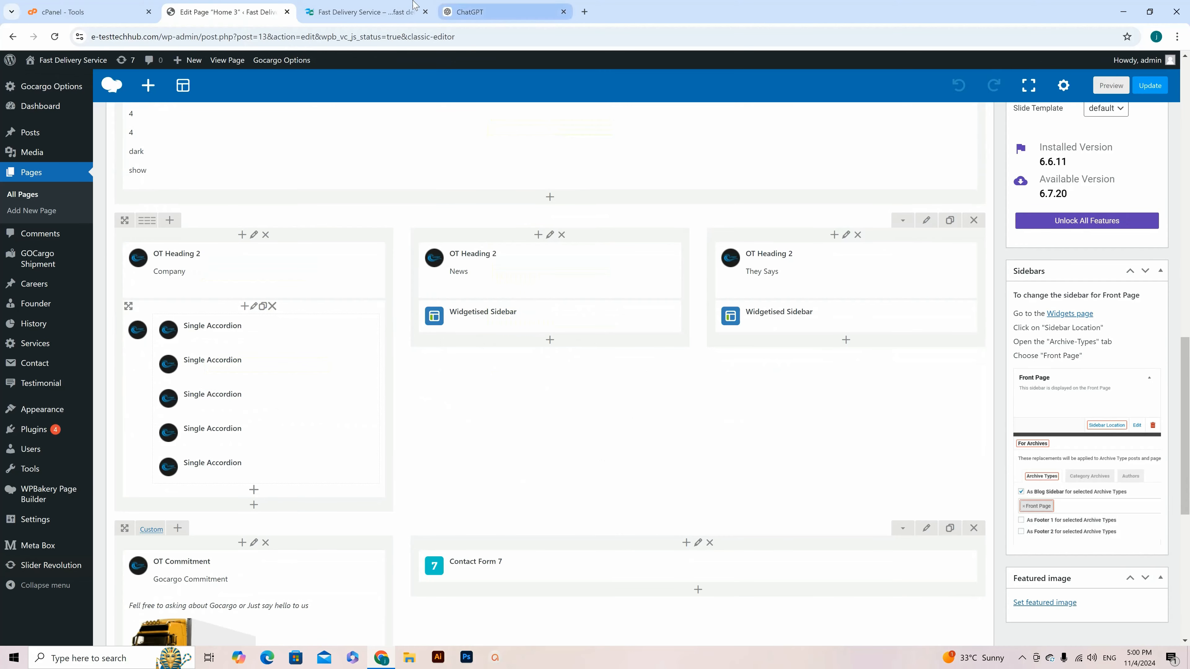
left_click(365, 12)
scroll(717, 492, "down", 3)
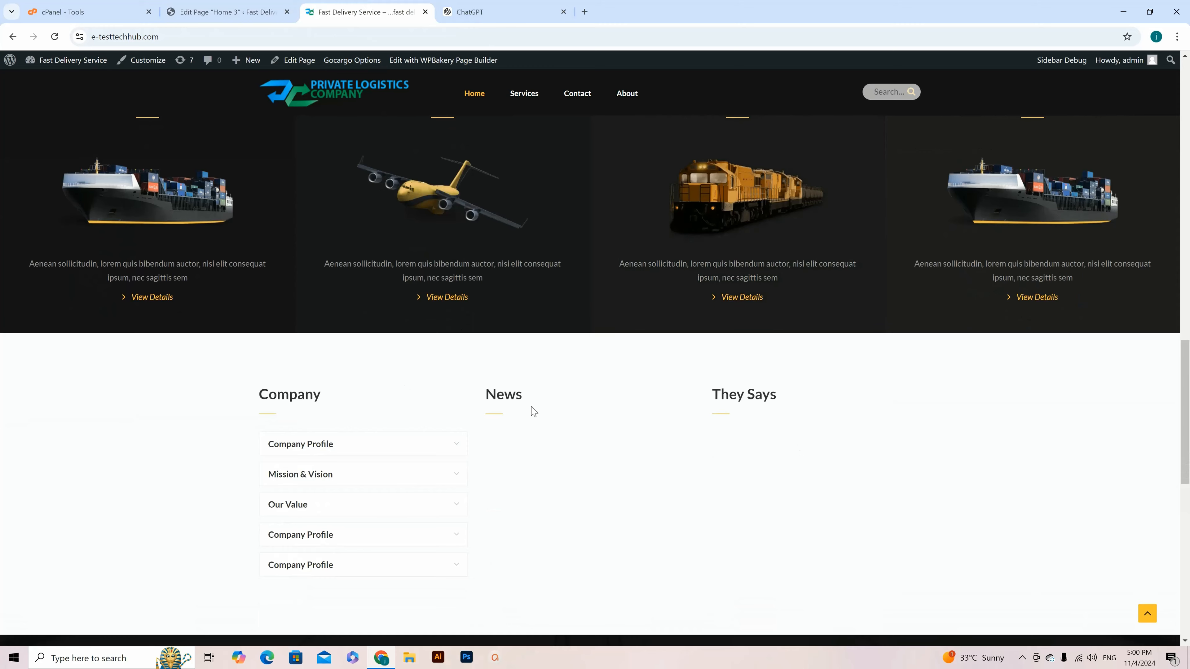
Delete the row containing the Company, News and They Says columns from the Home 3 page and update the page
left_click(225, 11)
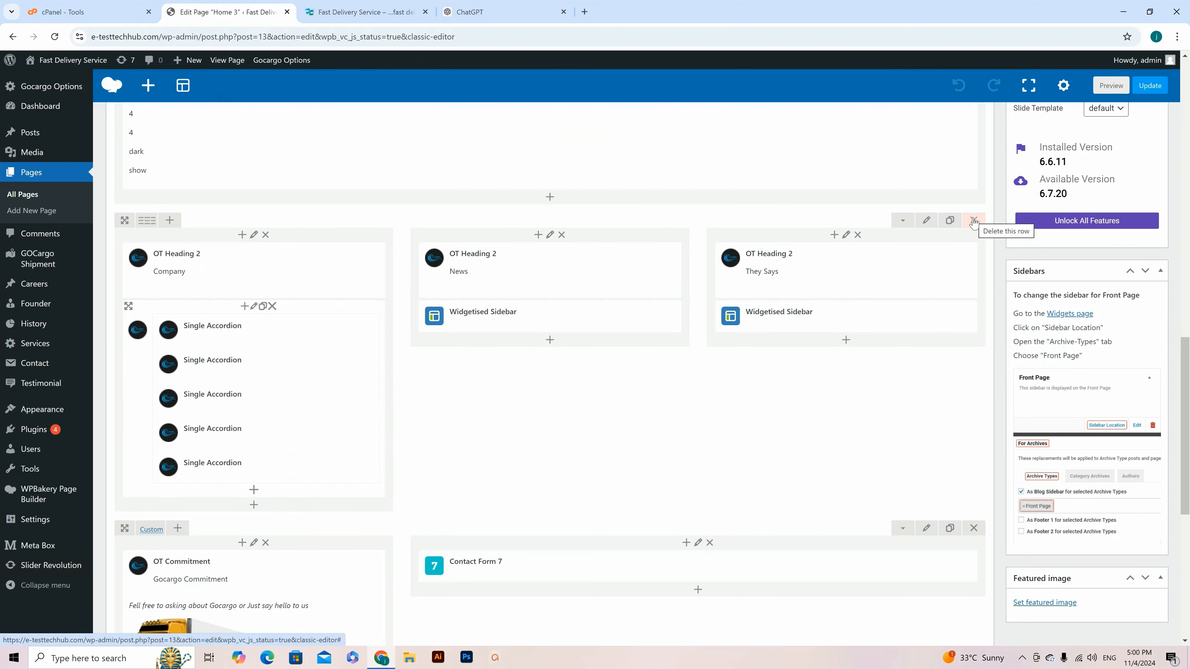
left_click(974, 221)
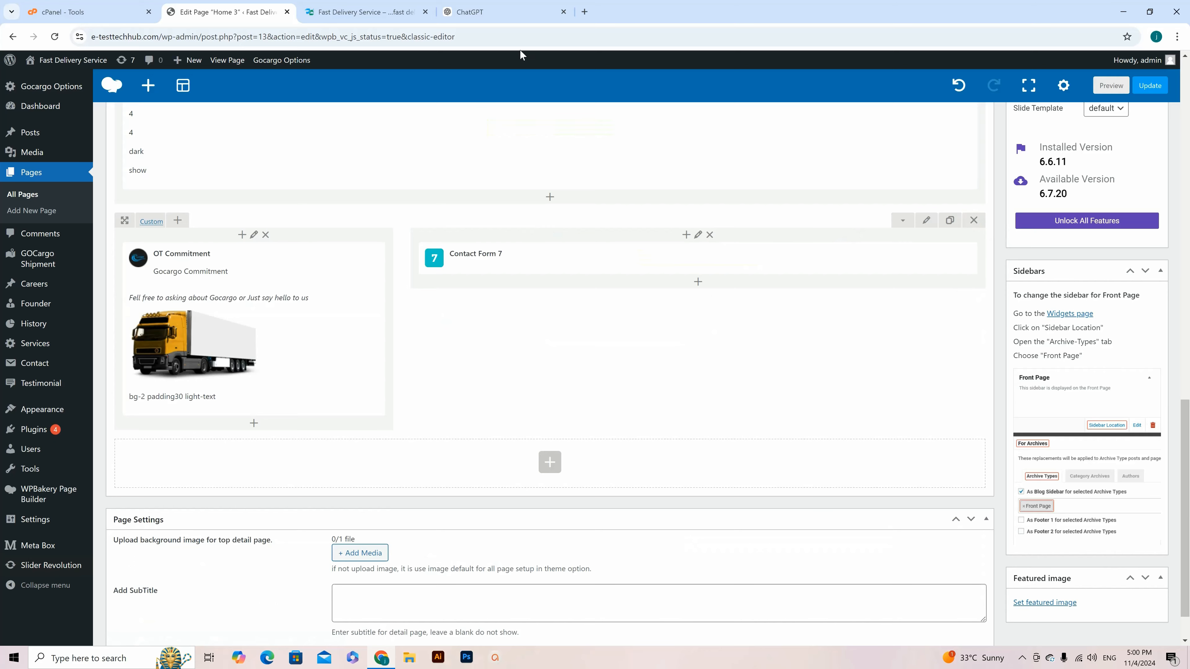
left_click(389, 21)
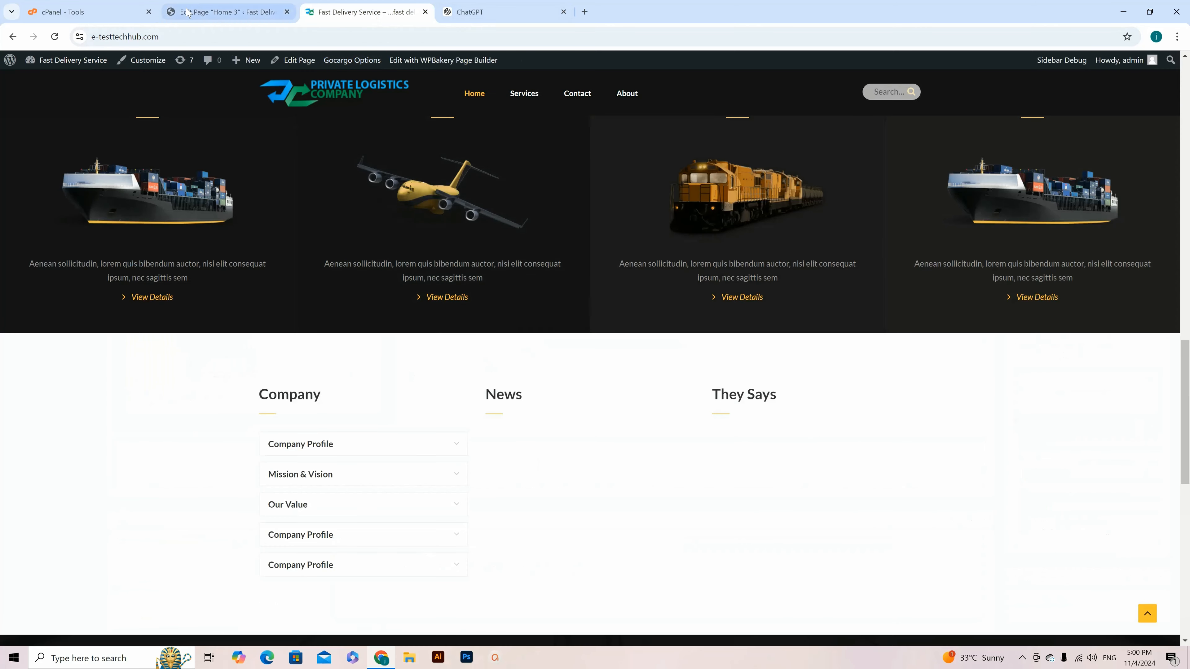
left_click(229, 12)
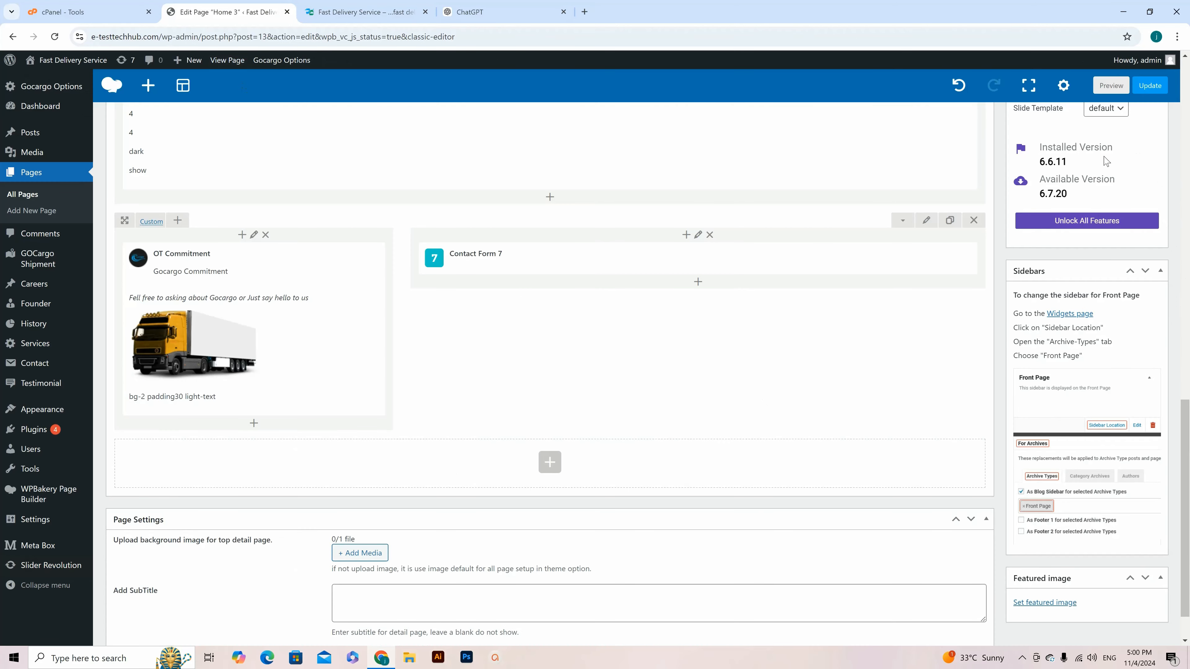
left_click(1149, 85)
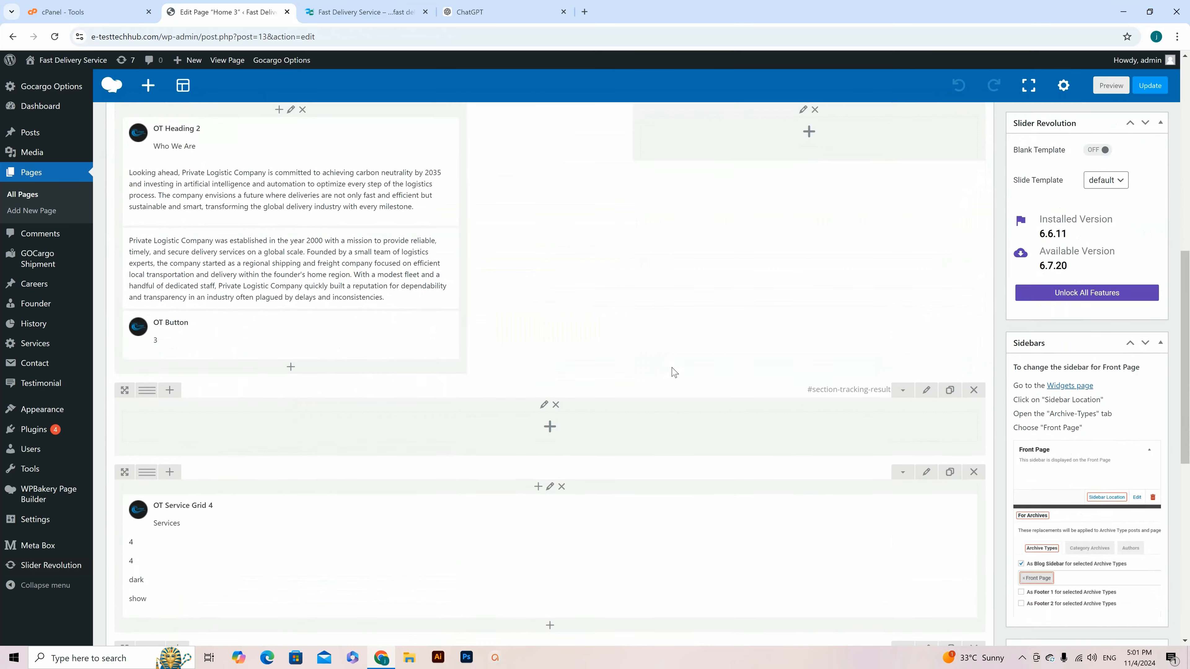
scroll(671, 374, "down", 5)
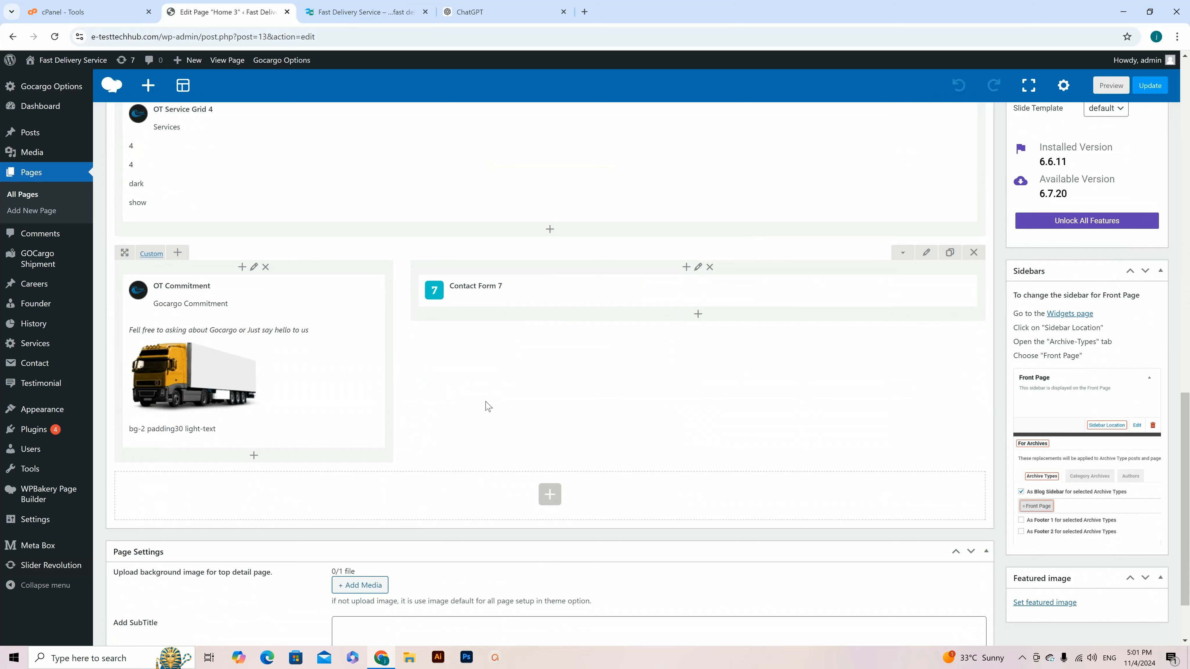
Reload the live homepage and check its services grid and the Gocargo Commitment and contact form section below it
mouse_move(497, 298)
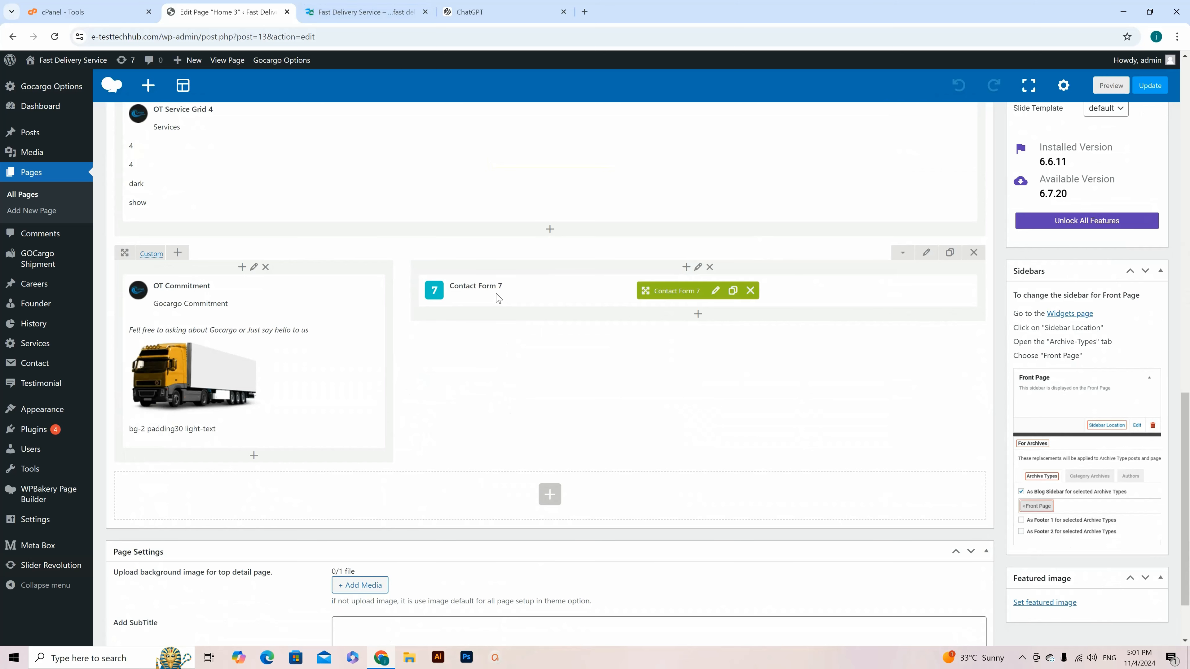
left_click(349, 13)
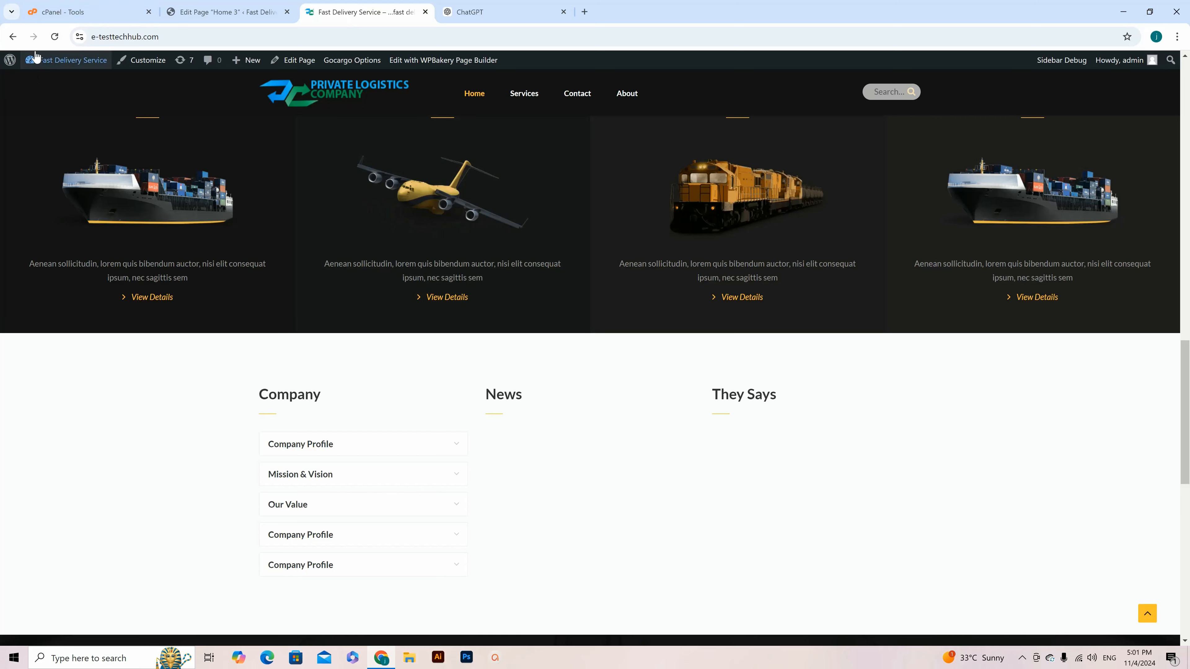
left_click(54, 40)
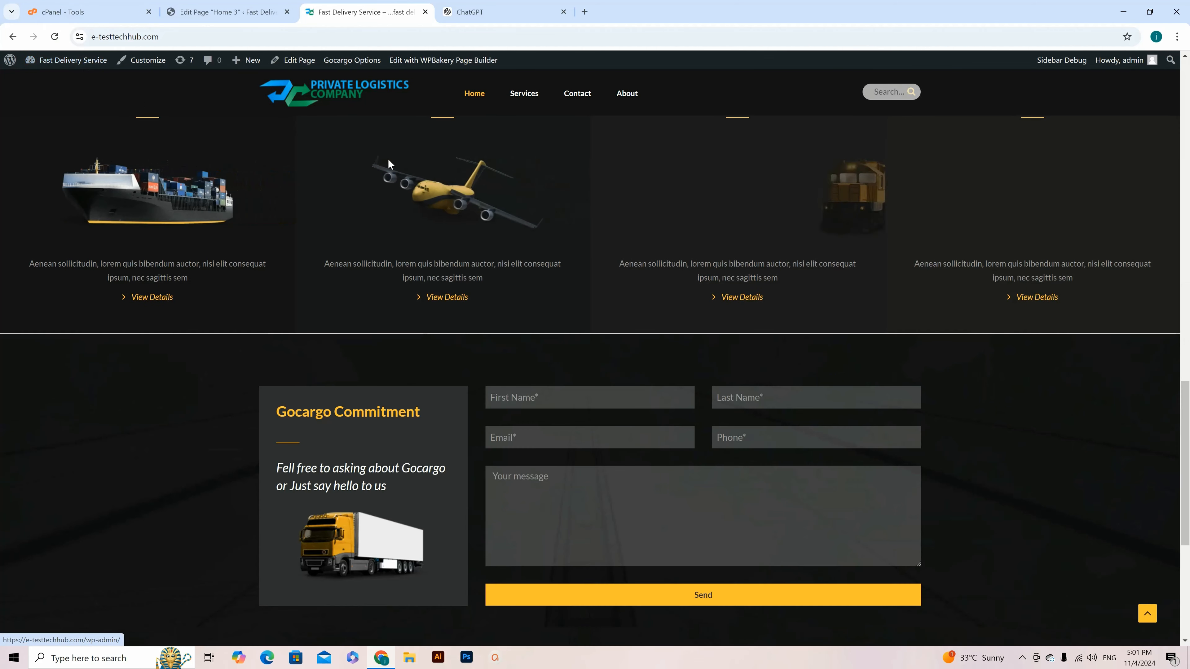
scroll(530, 302, "up", 3)
scroll(695, 474, "down", 2)
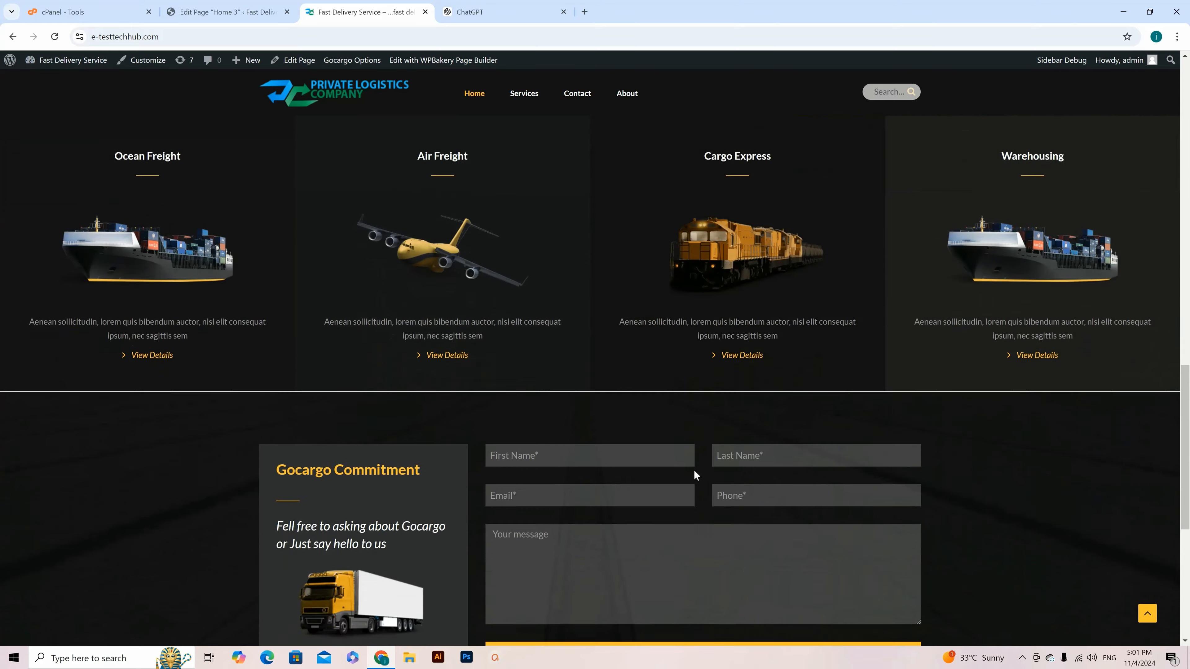
scroll(694, 474, "down", 2)
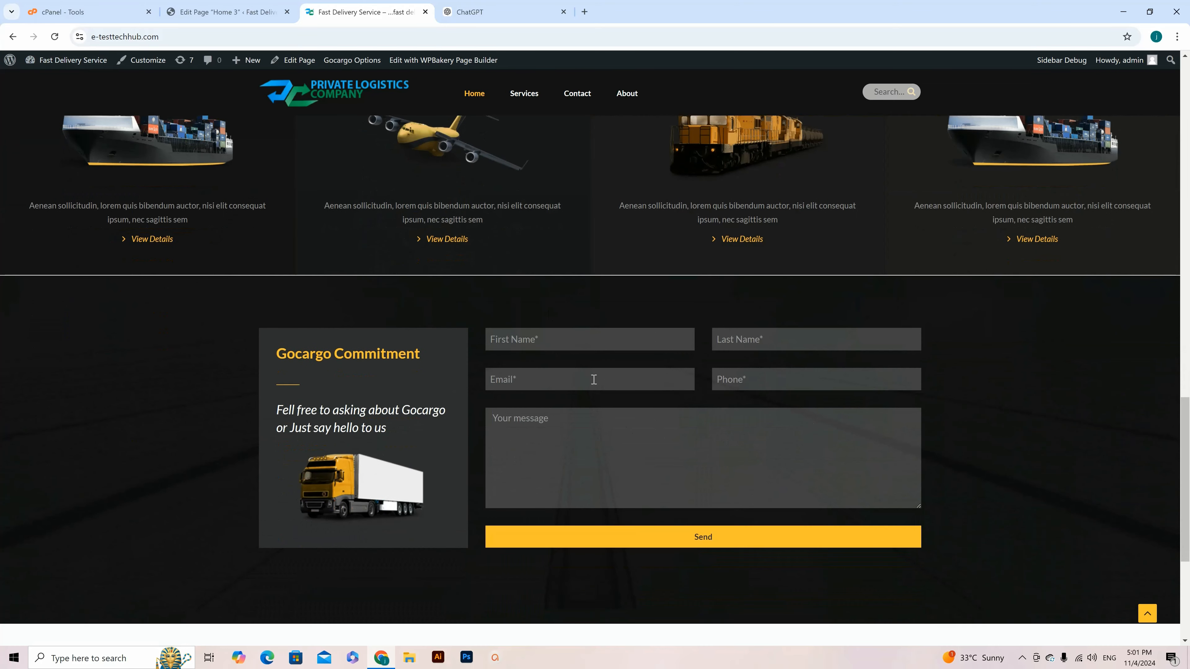
Compare the Home 3 page's OT Commitment and Contact Form 7 row with the matching section on the live homepage
left_click(197, 11)
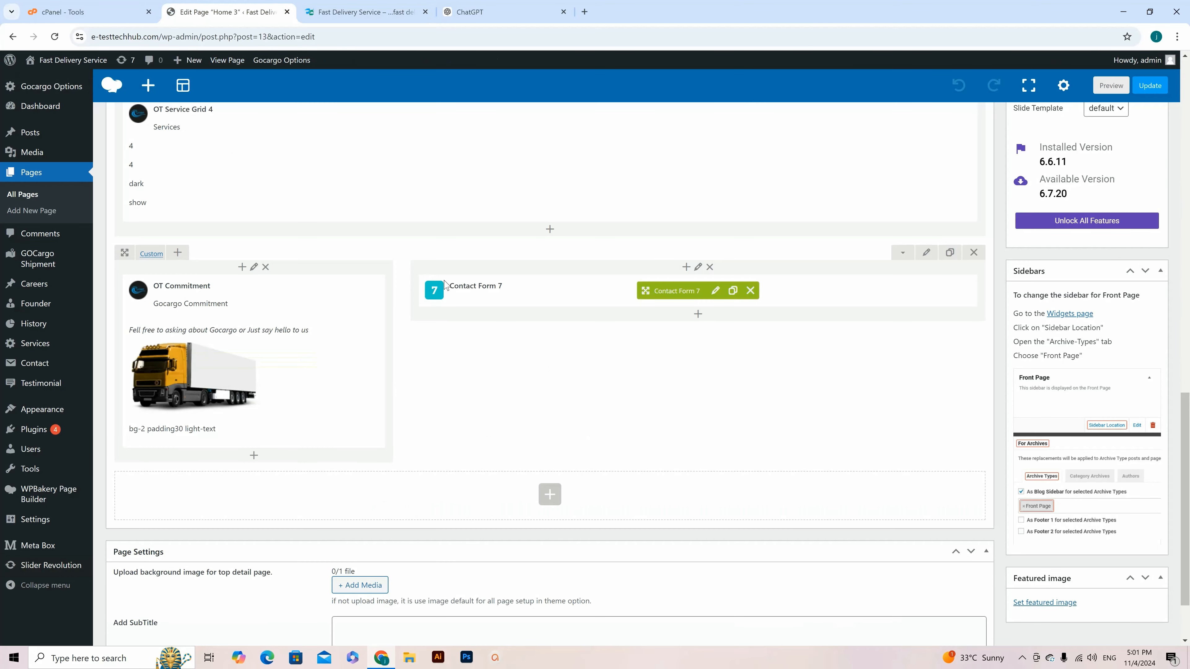
left_click(366, 12)
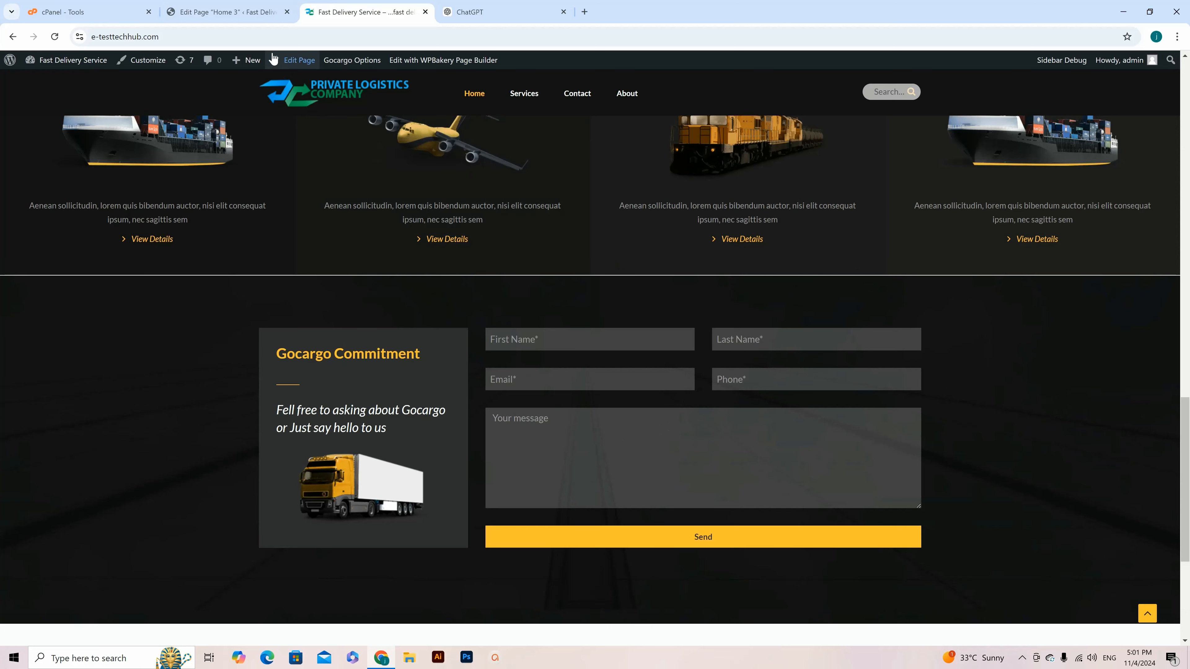
left_click(234, 12)
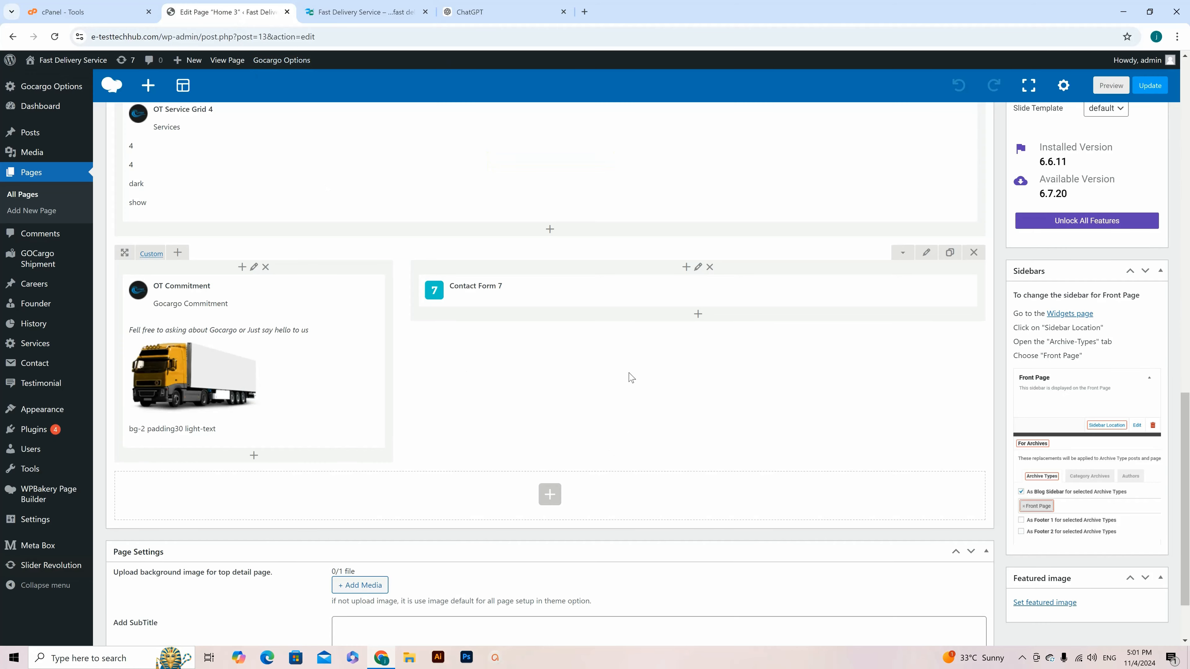
mouse_move(473, 293)
left_click(367, 13)
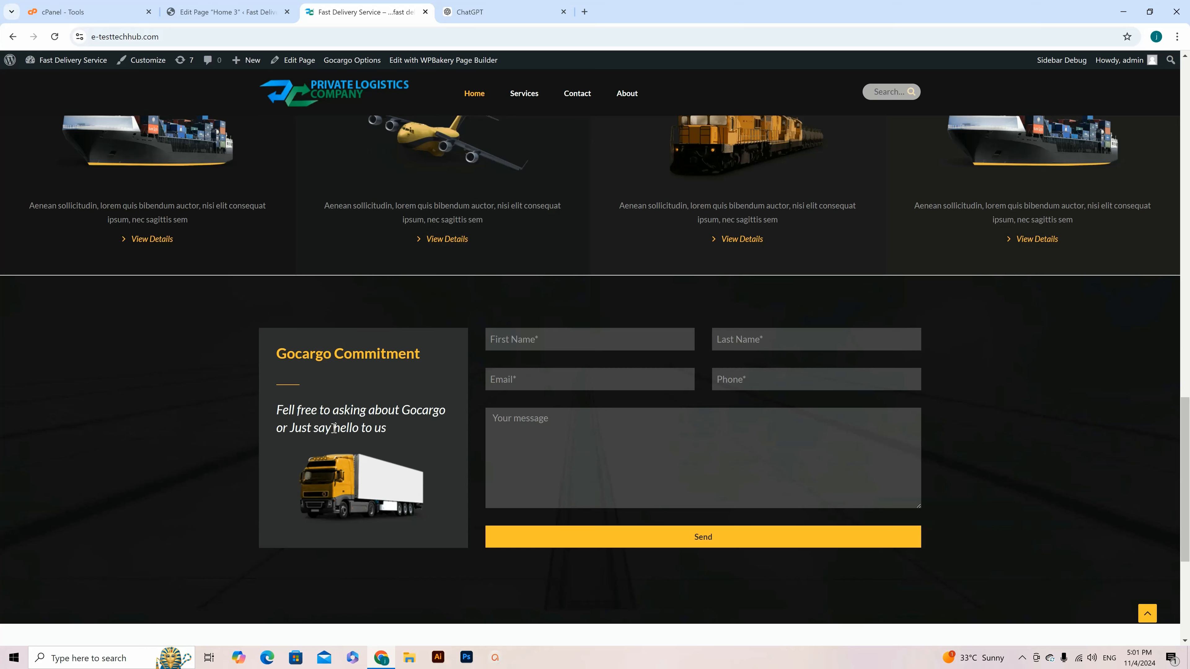
Open the OT Commitment element's settings on the Home 3 page and change its title to "Private Logistics company Commitment"
left_click(228, 12)
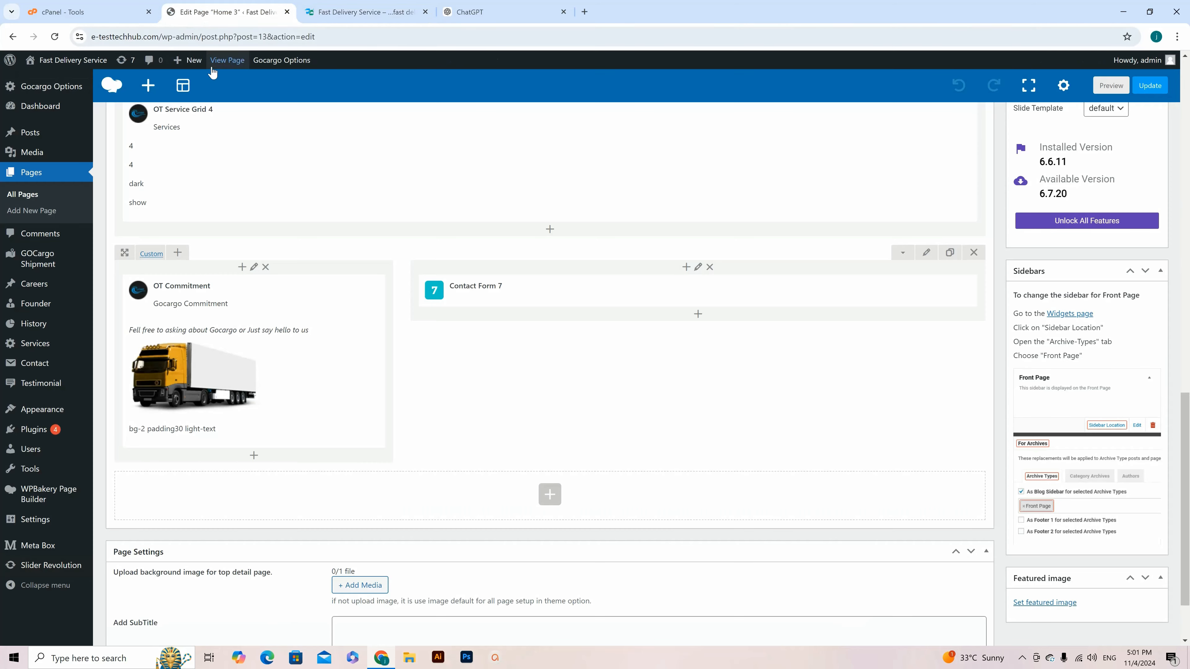
left_click(273, 361)
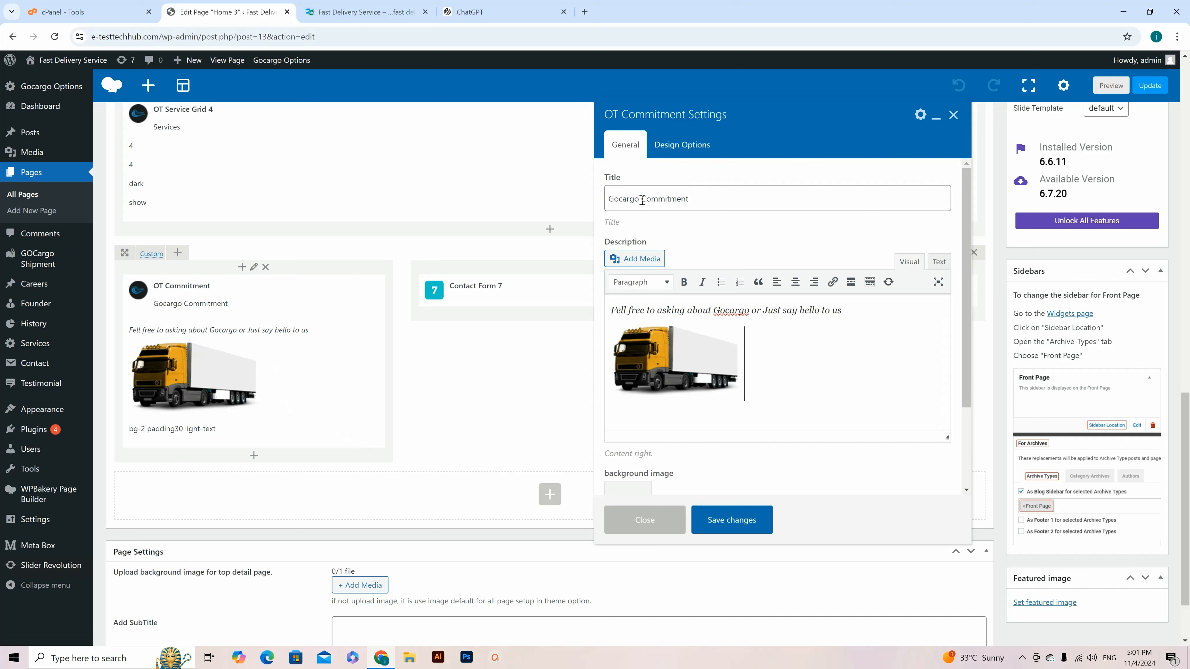
left_click(639, 199)
left_click_drag(639, 200, 591, 200)
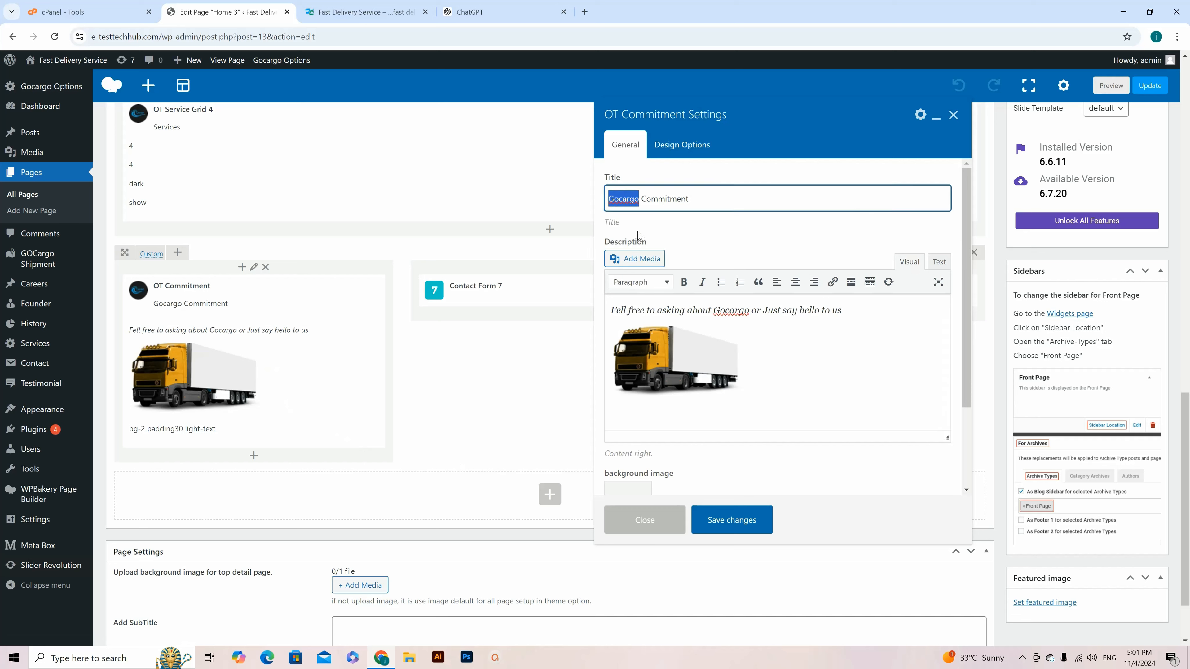
type("Private")
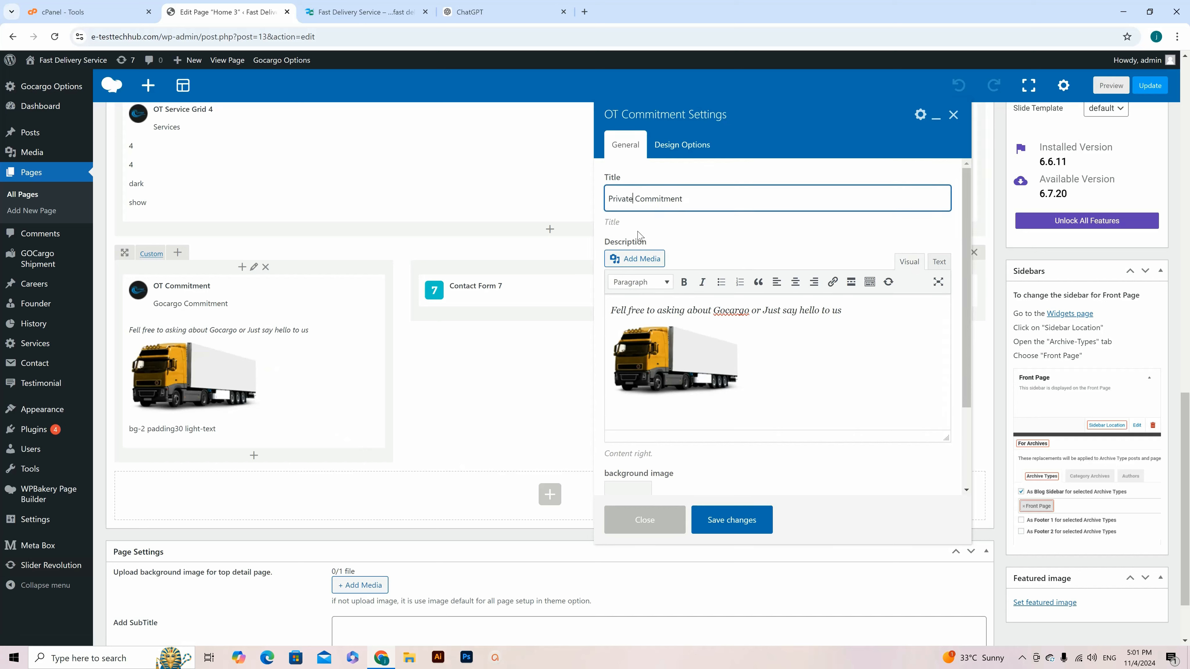
type(" L")
type("gist")
key("BackSpace")
key("BackSpace")
key("BackSpace")
key("BackSpace")
type("ogistics  company")
Change the commitment description to "Feel free to ask about Private Logistics company or Just say hello to us"
left_click_drag(609, 197, 698, 198)
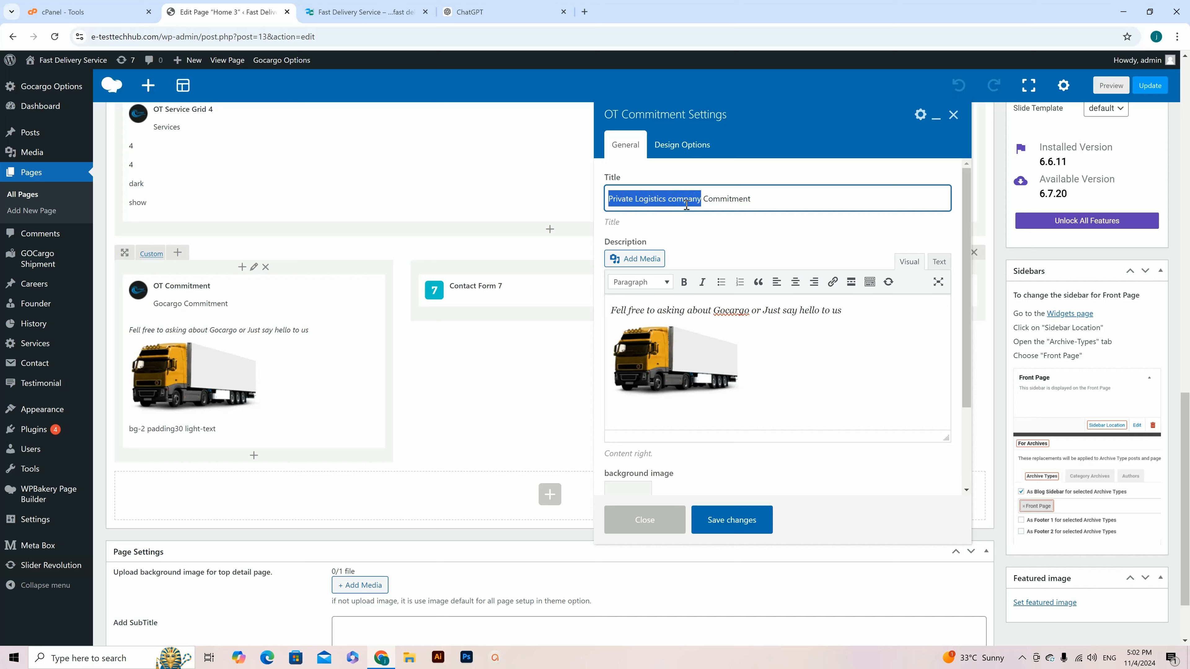
left_click(622, 310)
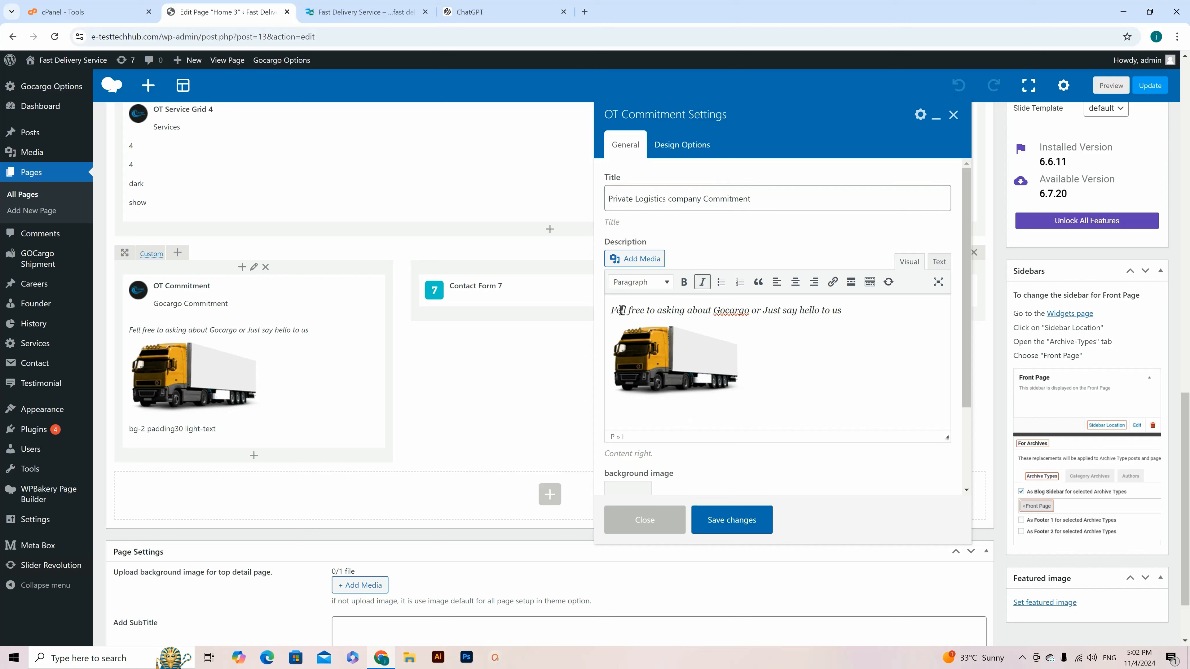
key("Delete")
key("Delete")
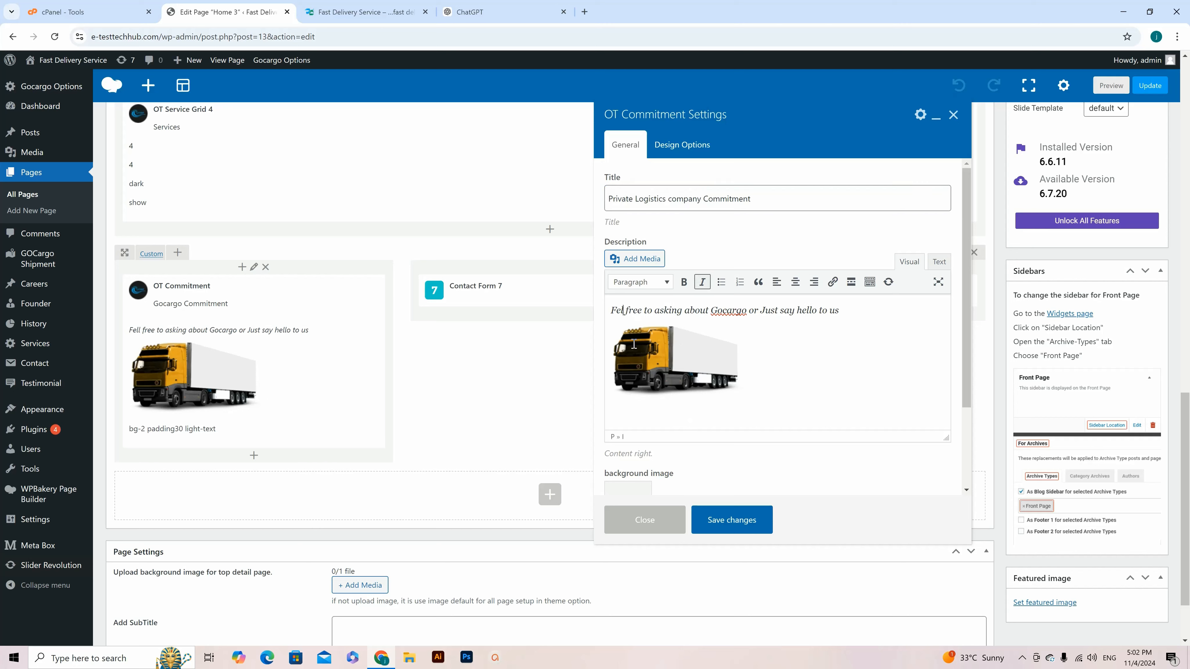
type("el")
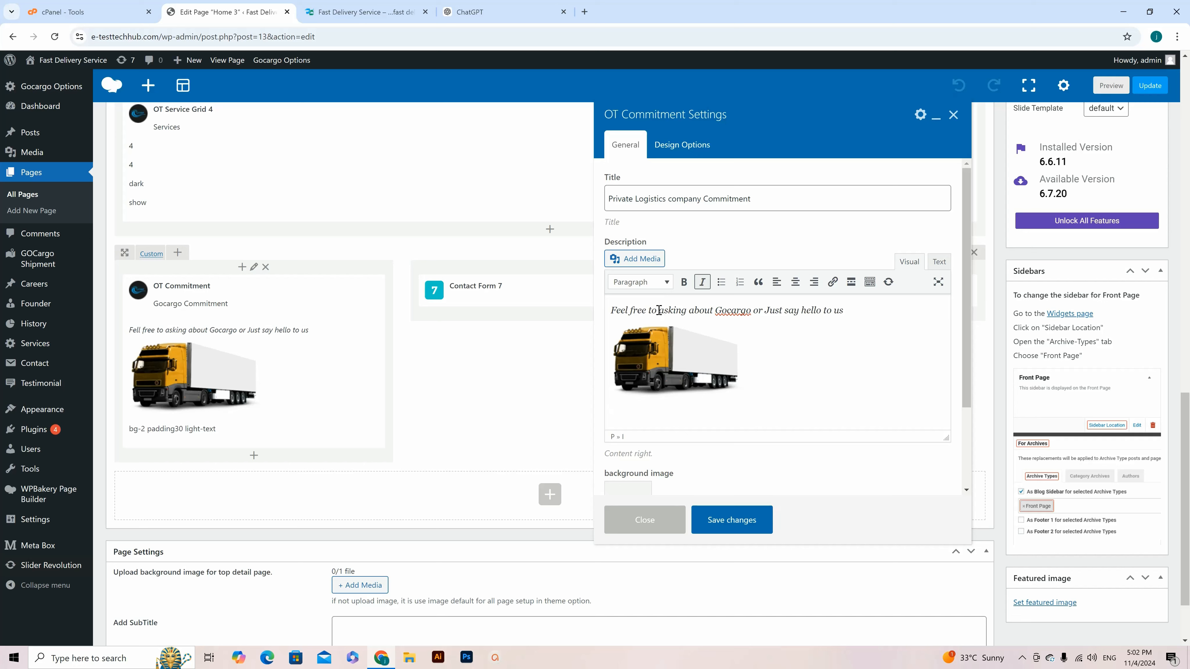
key("Delete")
key("Delete")
key("Delete")
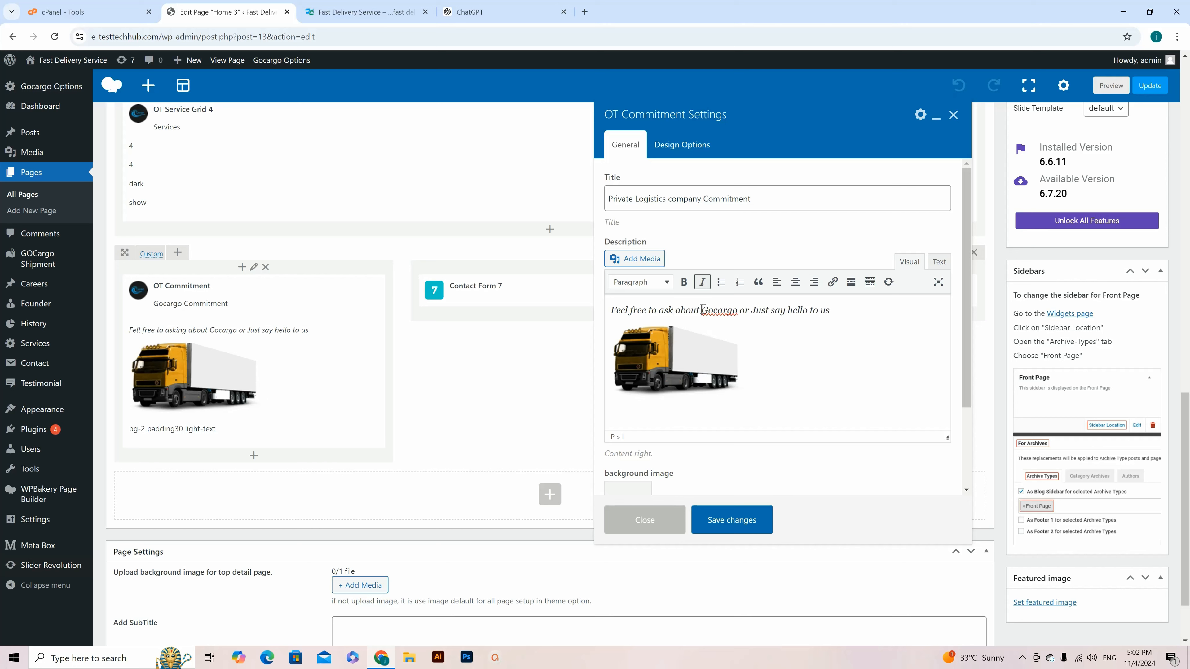
left_click_drag(703, 309, 739, 310)
type("Private Logistics company")
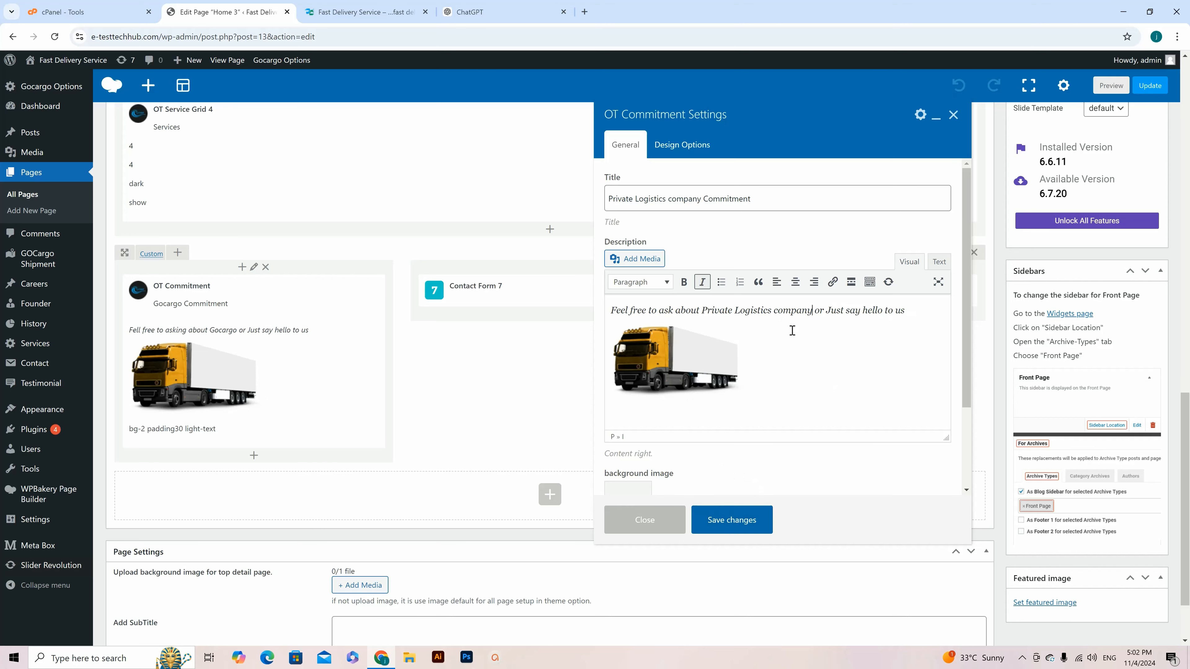
Save the OT Commitment element's settings and update the Home 3 page
left_click(731, 528)
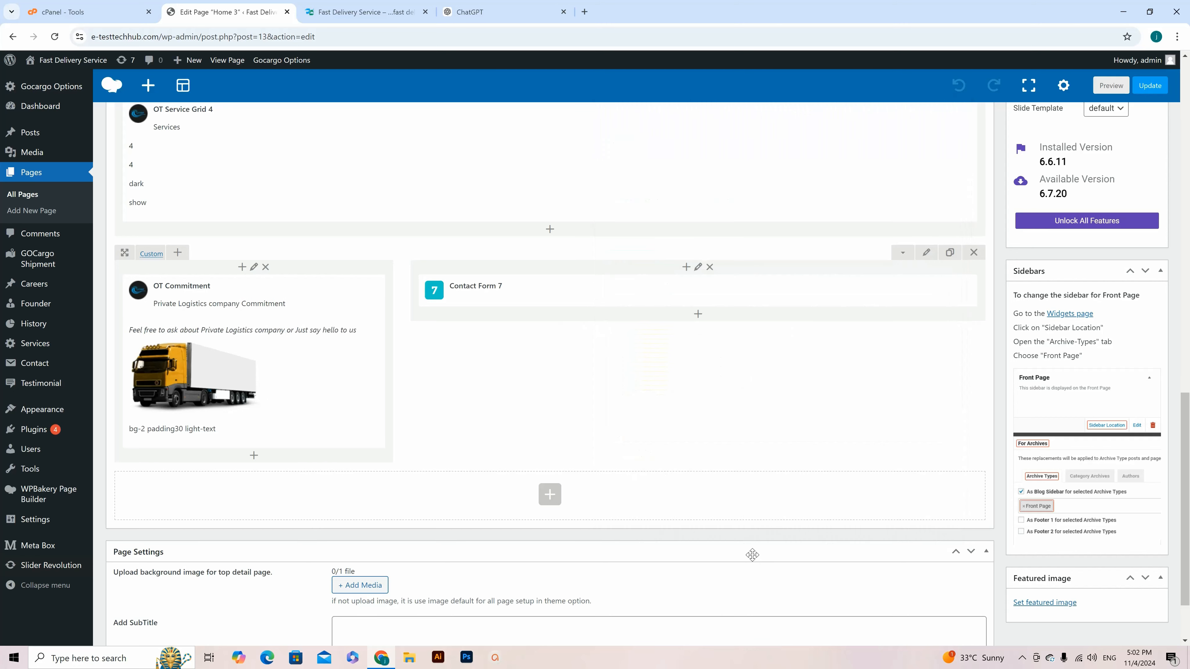
scroll(557, 466, "down", 2)
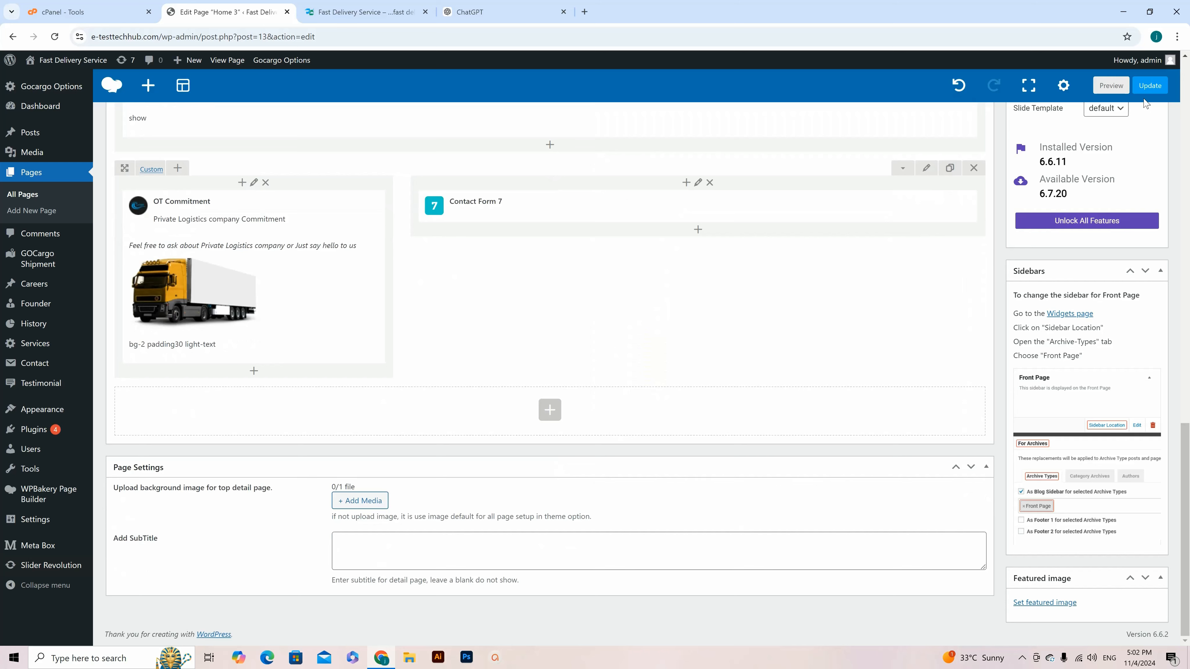
left_click(1148, 87)
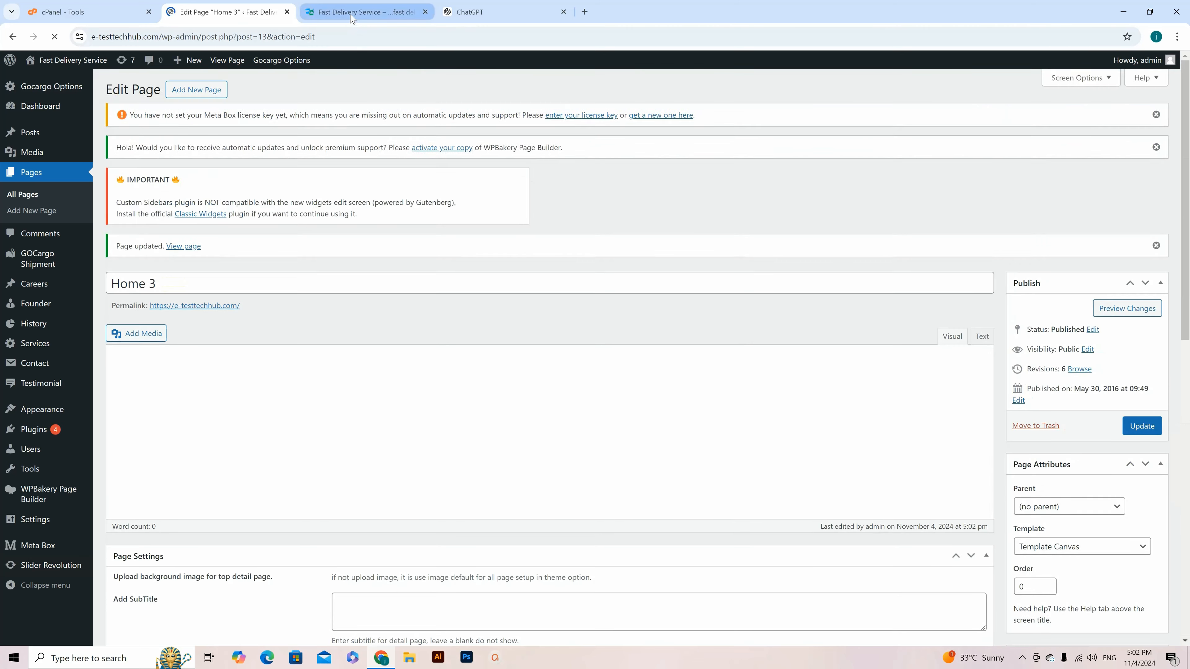
Reload the live homepage and check the commitment section and the About Us footer with the GoCargo logo
left_click(353, 12)
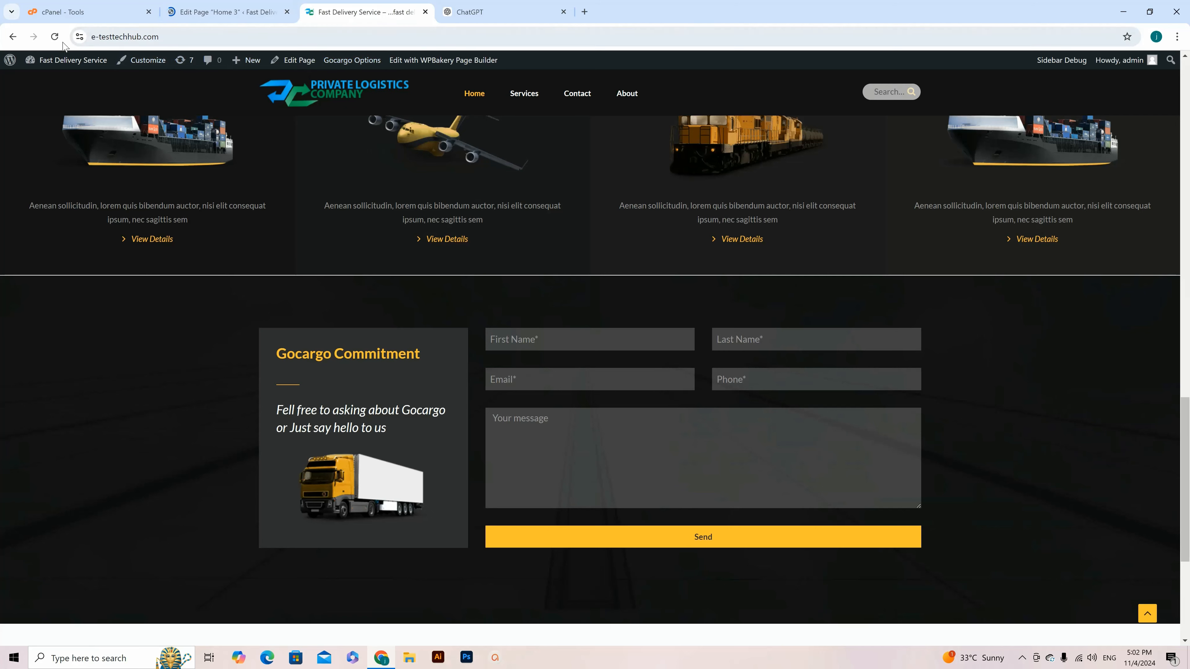
left_click(54, 38)
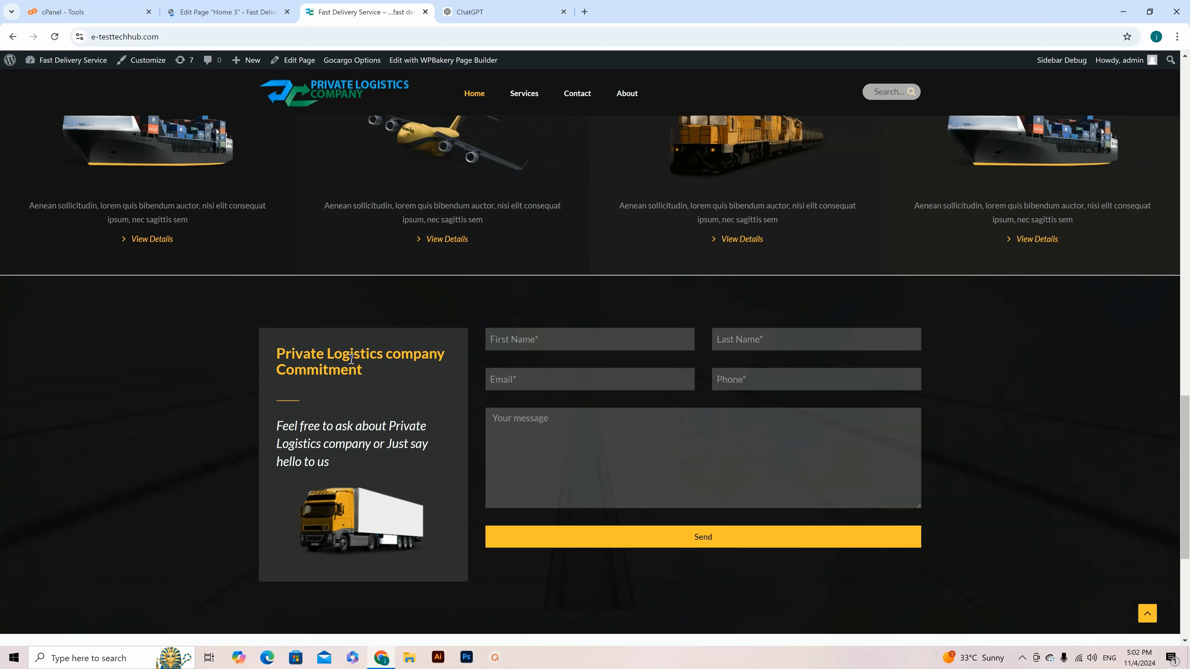
scroll(352, 359, "down", 5)
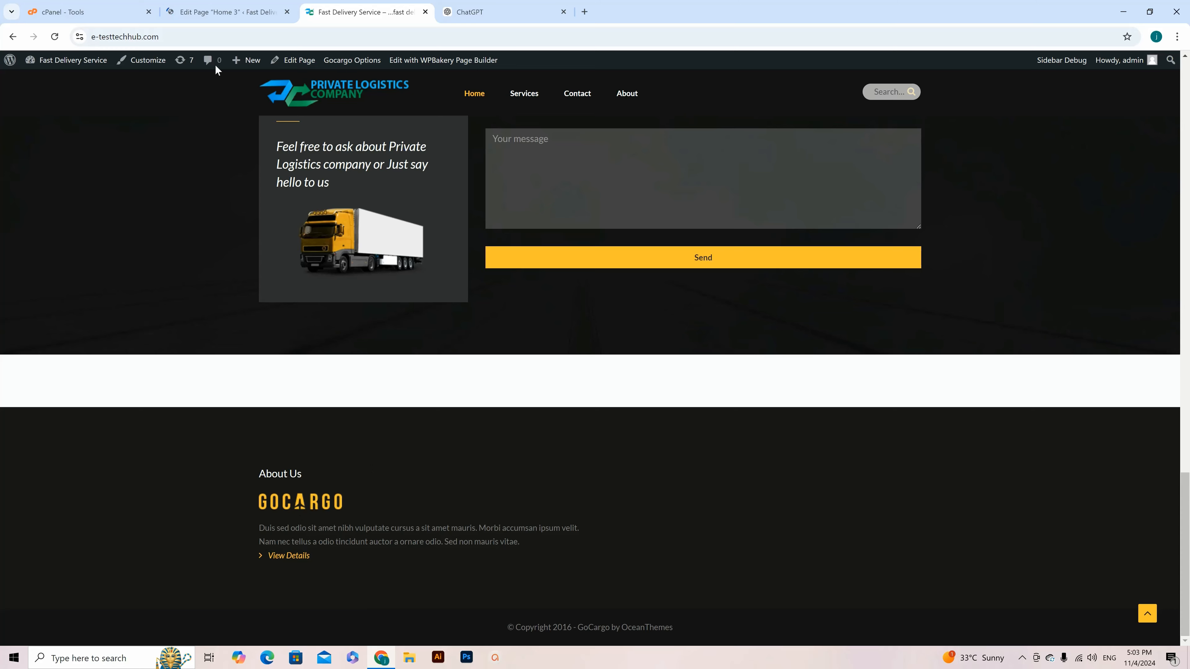
left_click(202, 12)
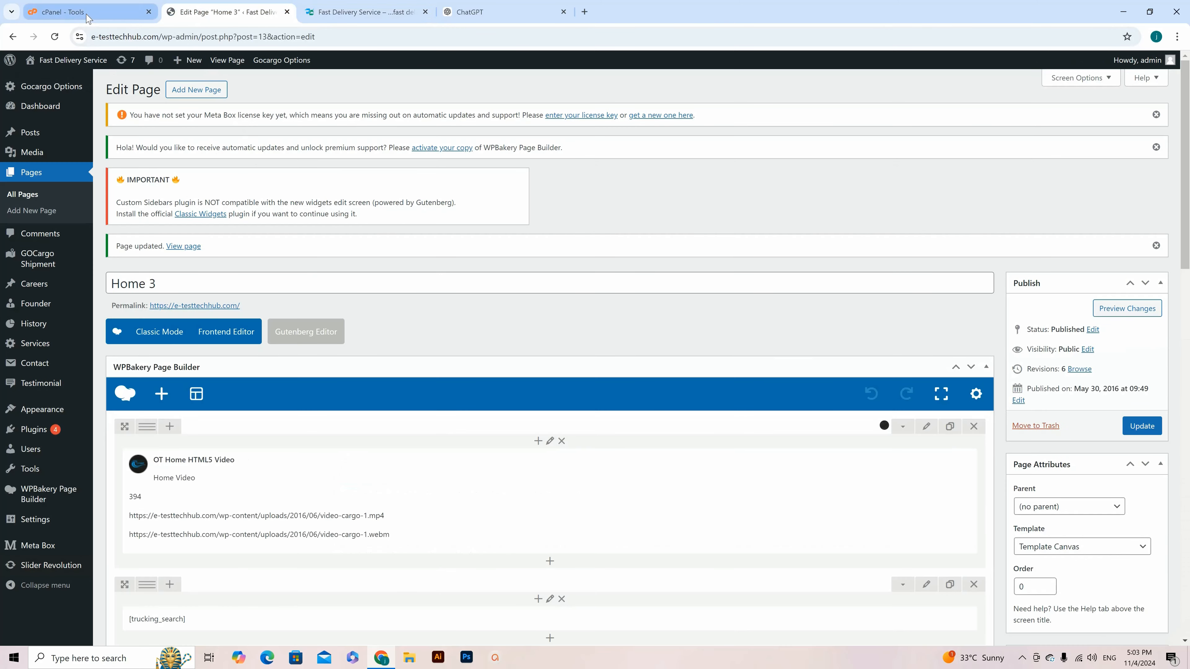
left_click(361, 12)
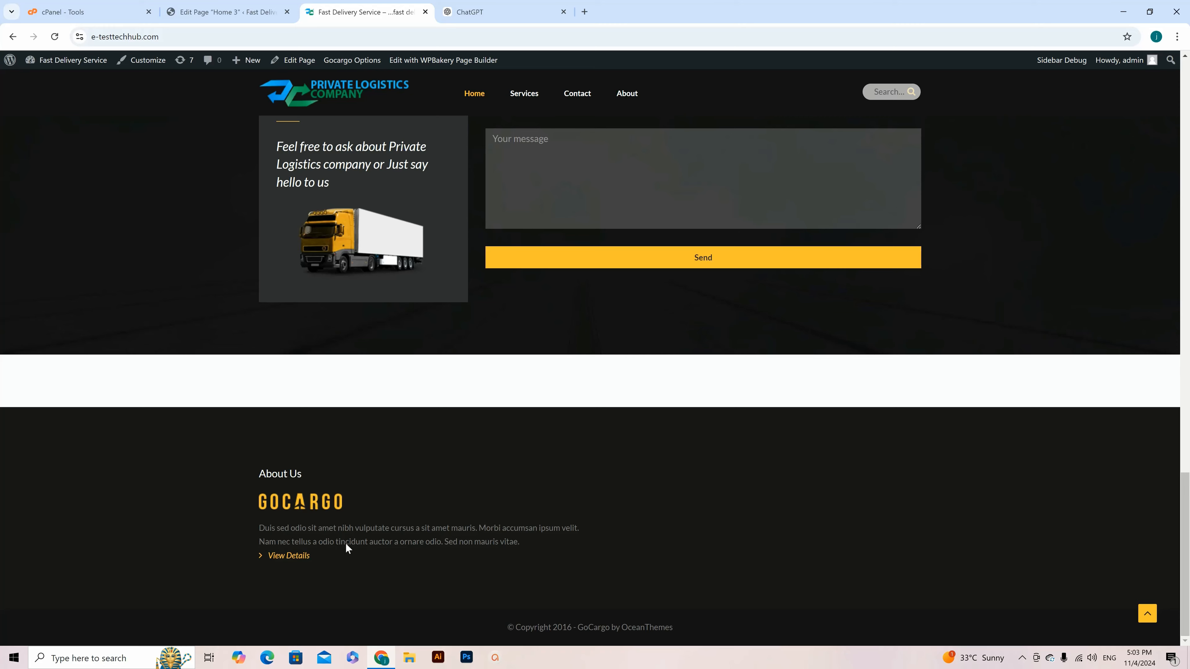
Open the site's Widgets page in the WordPress admin and go through its block widgets welcome guide to the end
left_click(225, 11)
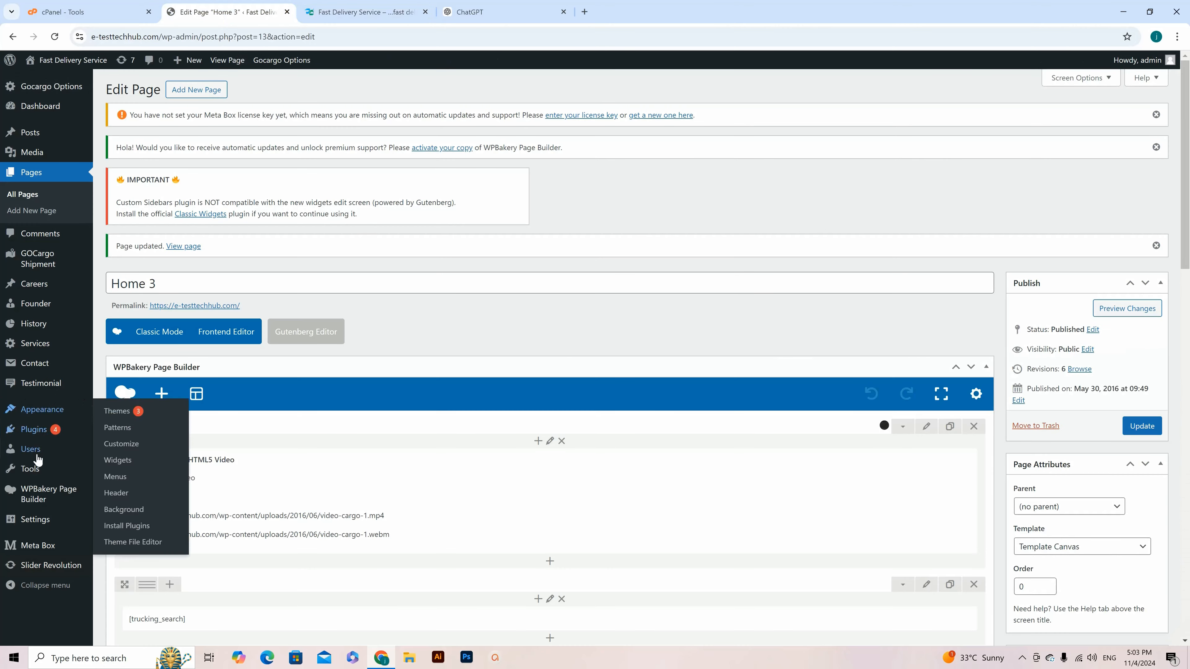
mouse_move(43, 408)
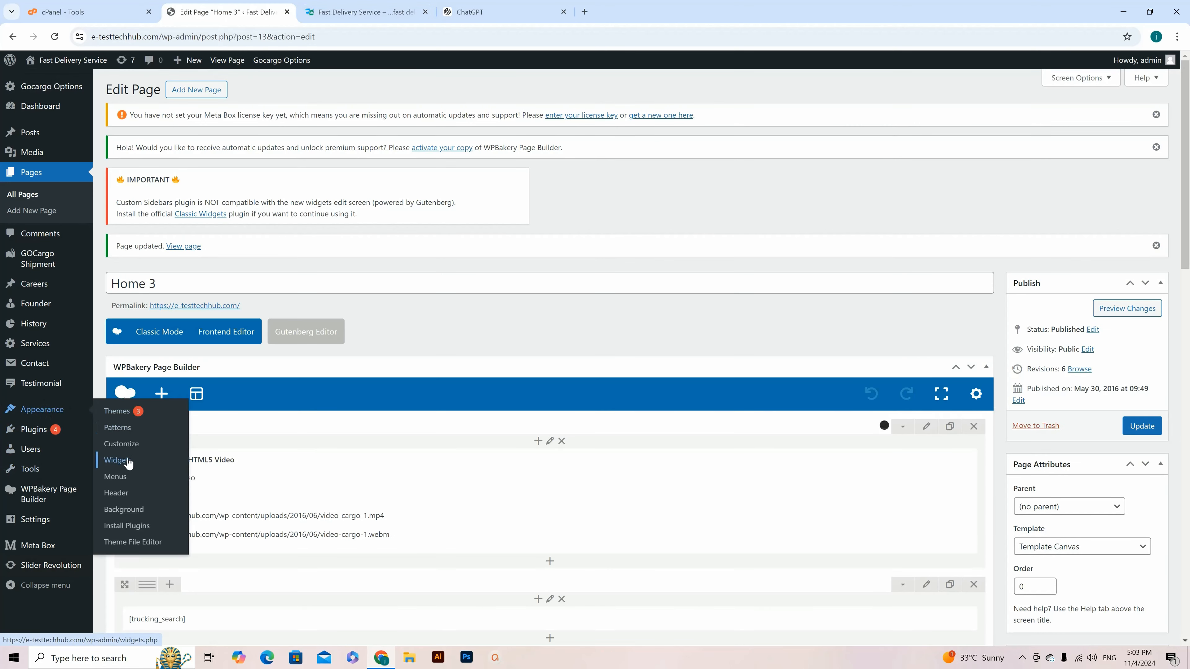
left_click(125, 461)
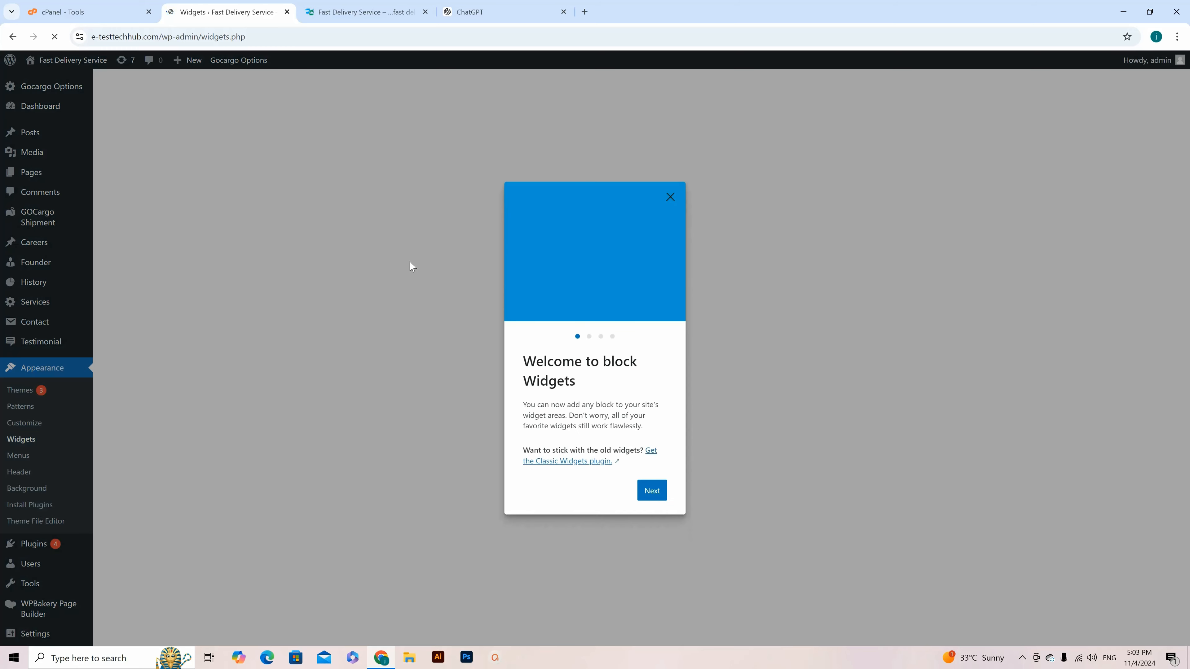
right_click(407, 260)
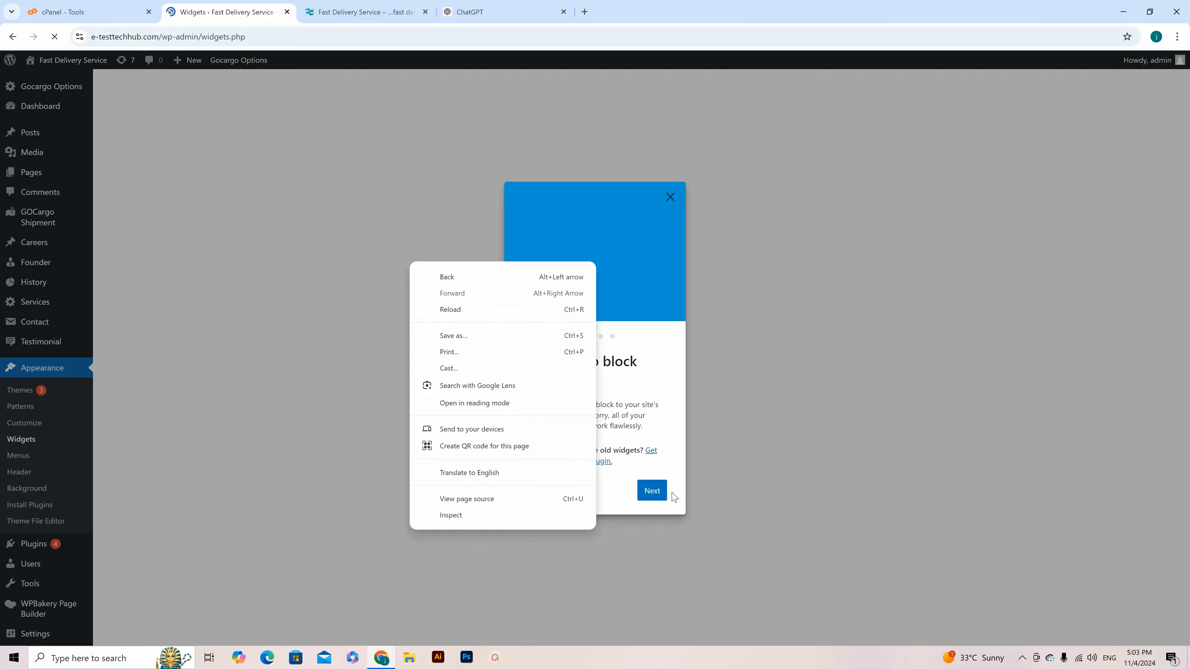
left_click(656, 490)
left_click(655, 490)
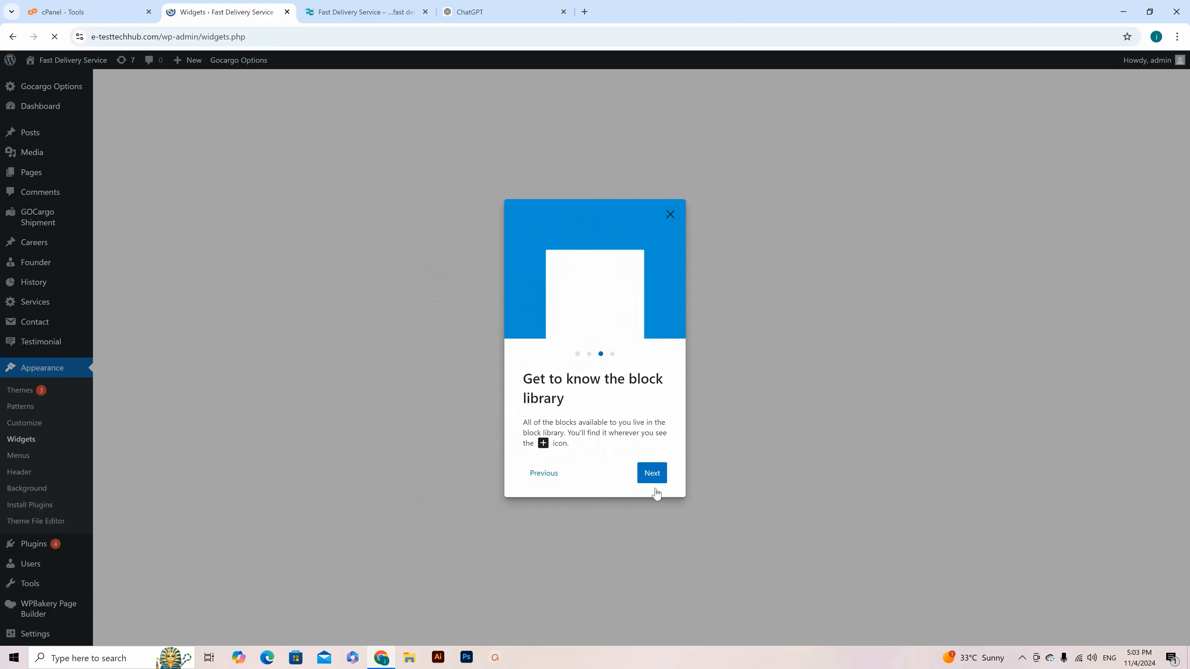
left_click(654, 472)
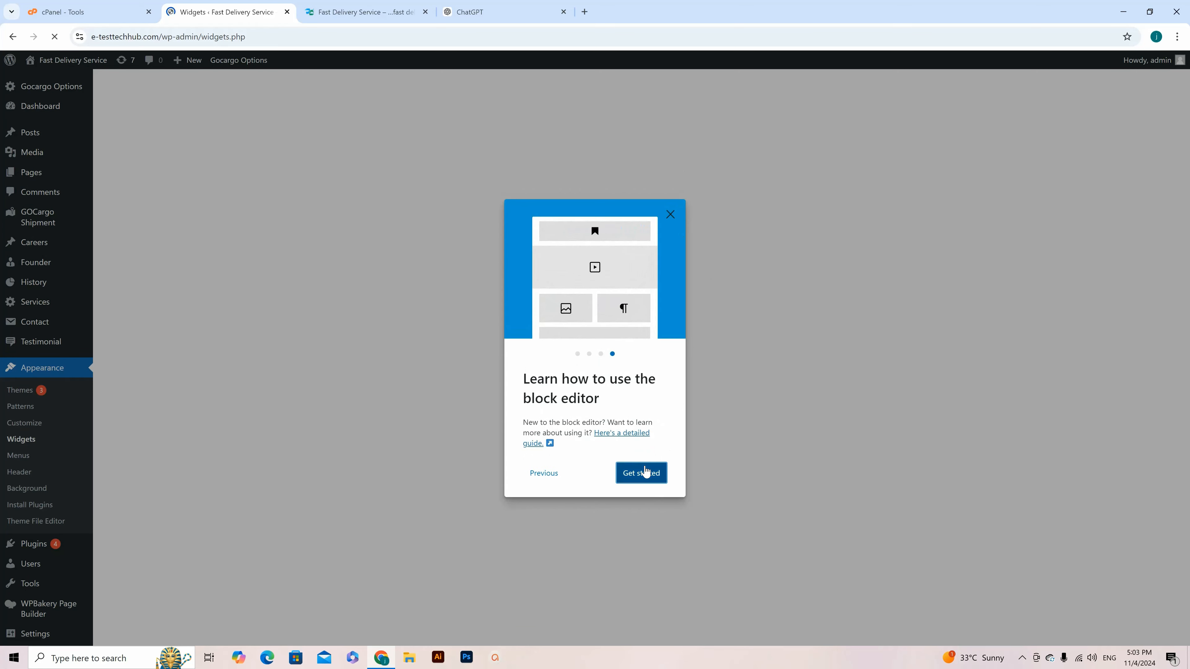
left_click(645, 472)
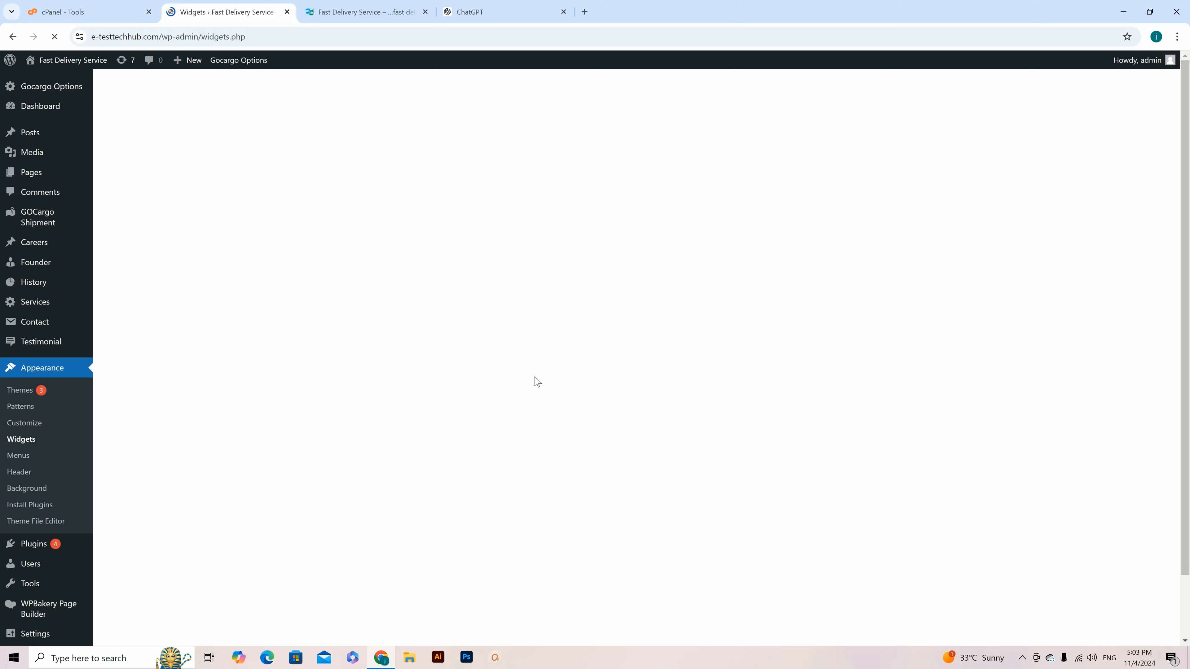
Look over the Widgets page for its widget areas and reload it
scroll(475, 360, "down", 2)
scroll(478, 370, "up", 2)
scroll(1187, 253, "down", 1)
scroll(1187, 253, "up", 1)
left_click(55, 36)
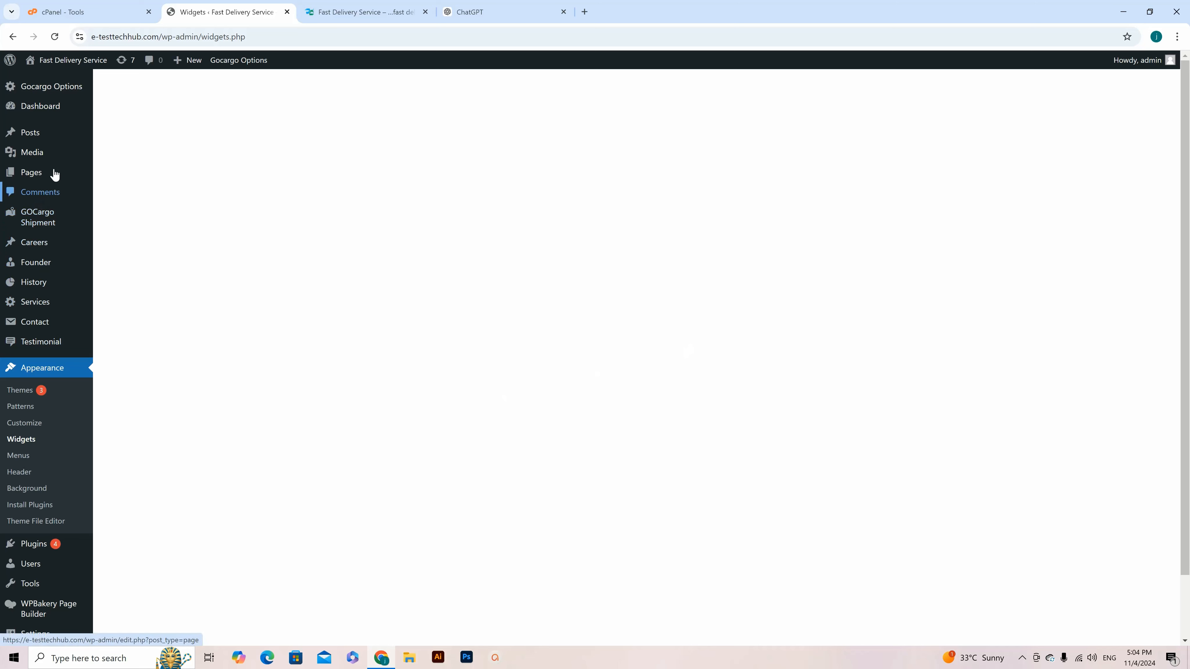
Open the About Us text widget of the Footer One Widget Area in the theme customizer, dismissing the block widgets welcome notice
left_click(22, 424)
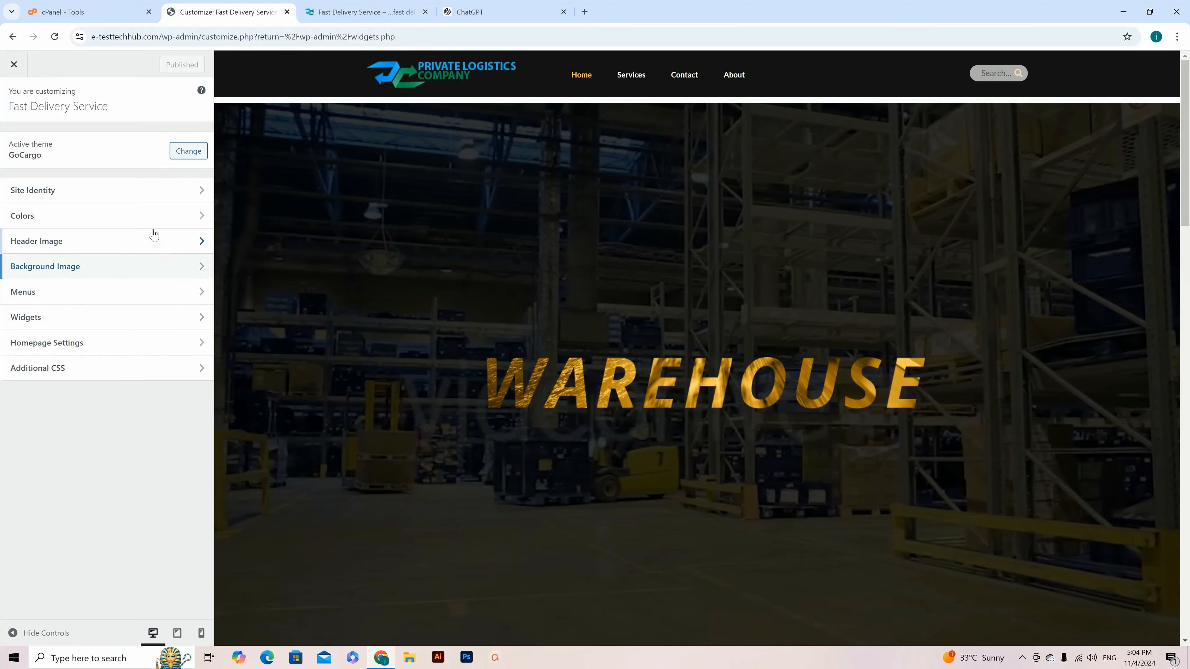
left_click(60, 320)
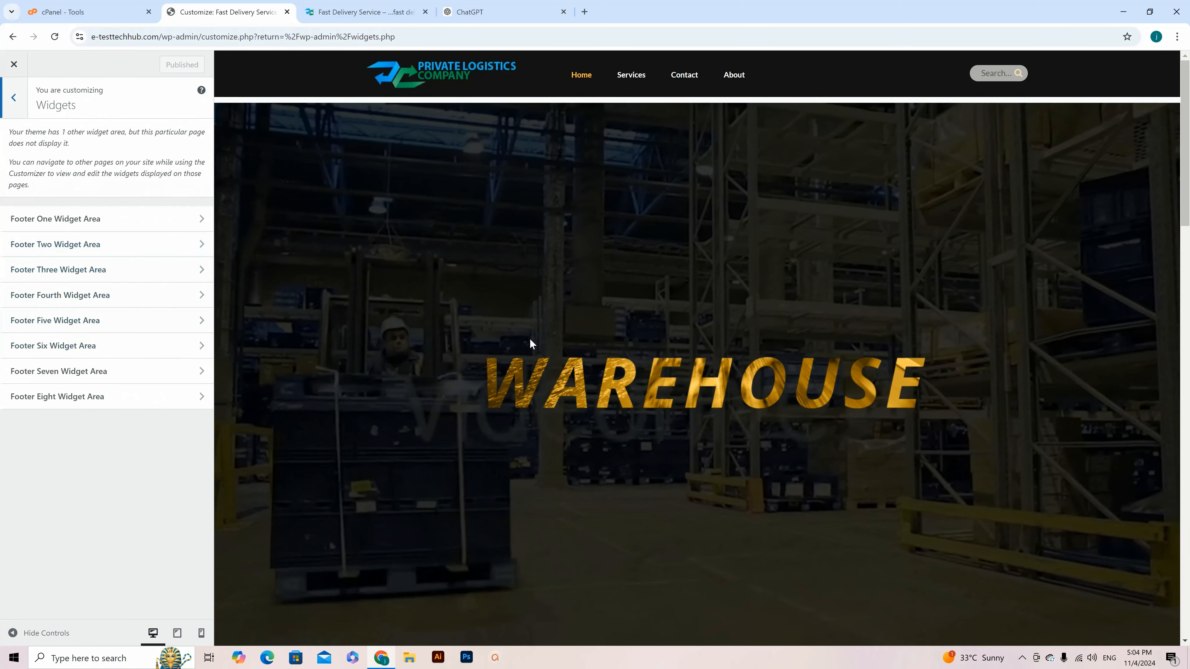
scroll(531, 335, "down", 15)
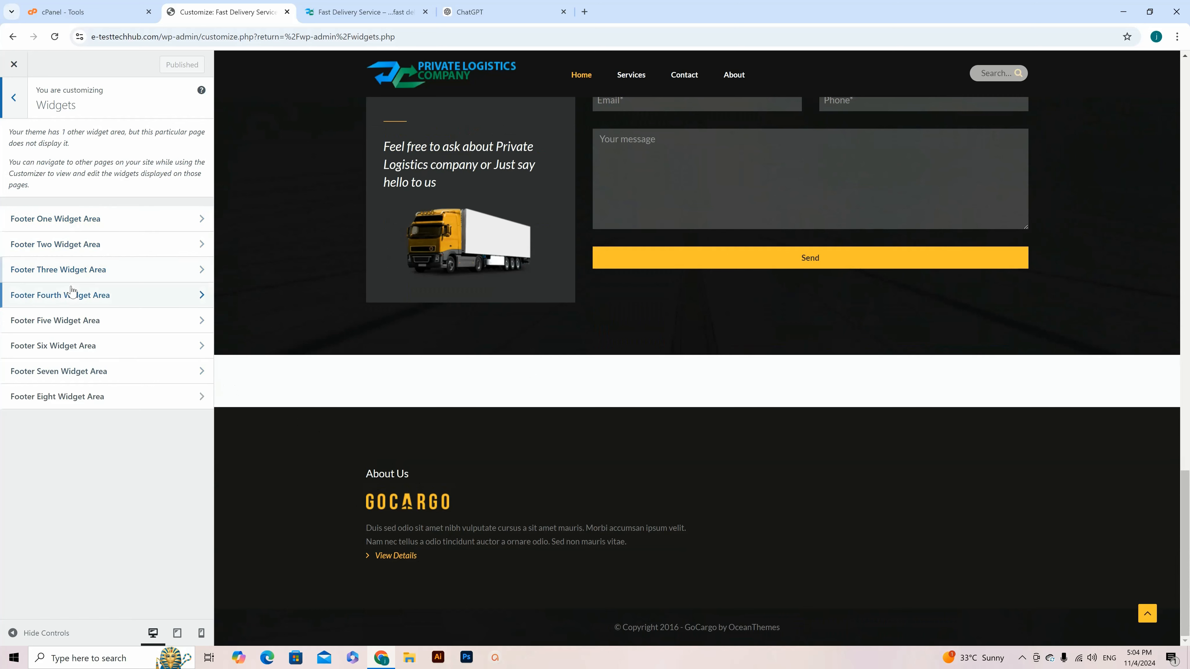
left_click(81, 226)
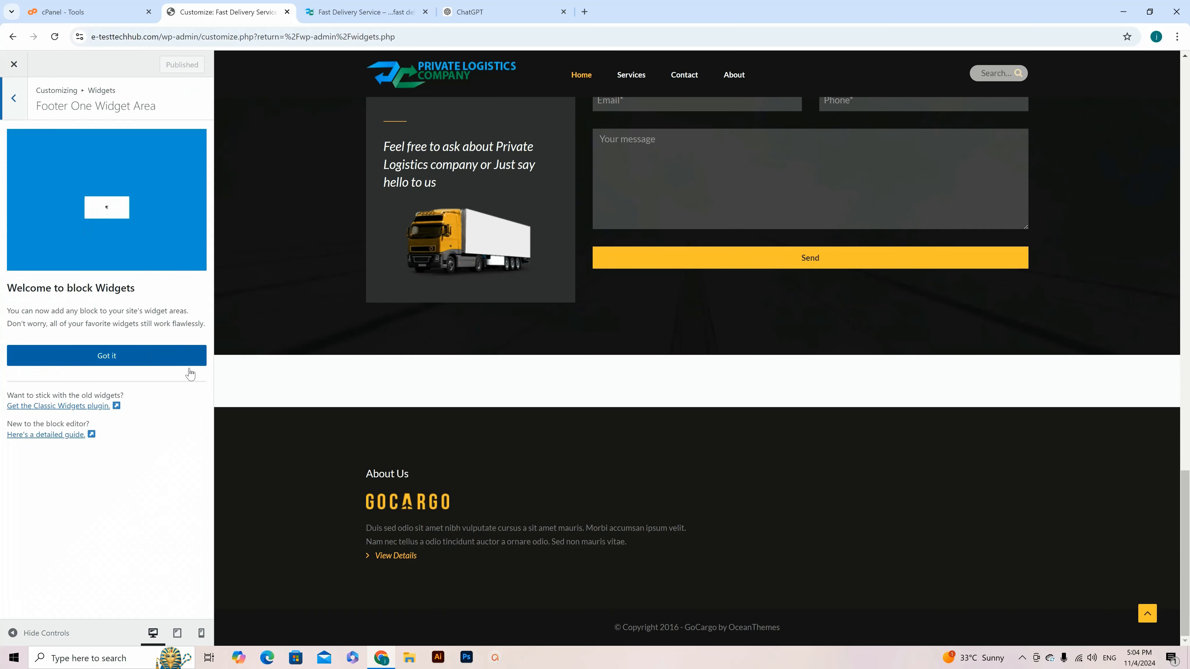
left_click(108, 357)
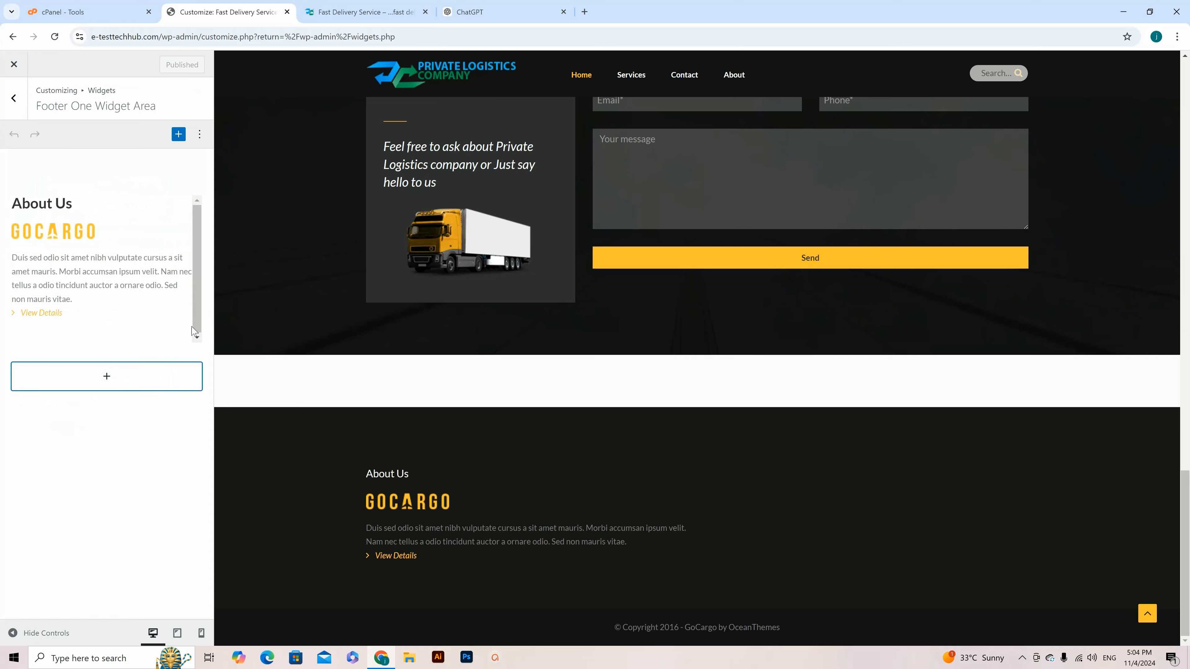
left_click(72, 249)
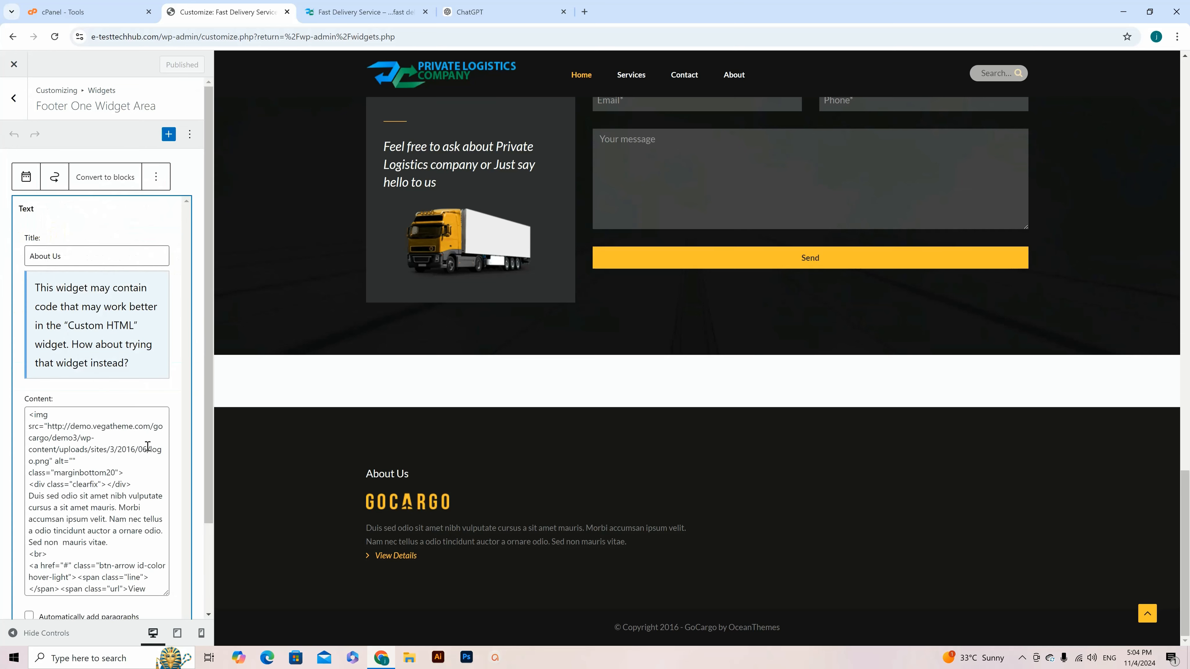
scroll(161, 416, "down", 2)
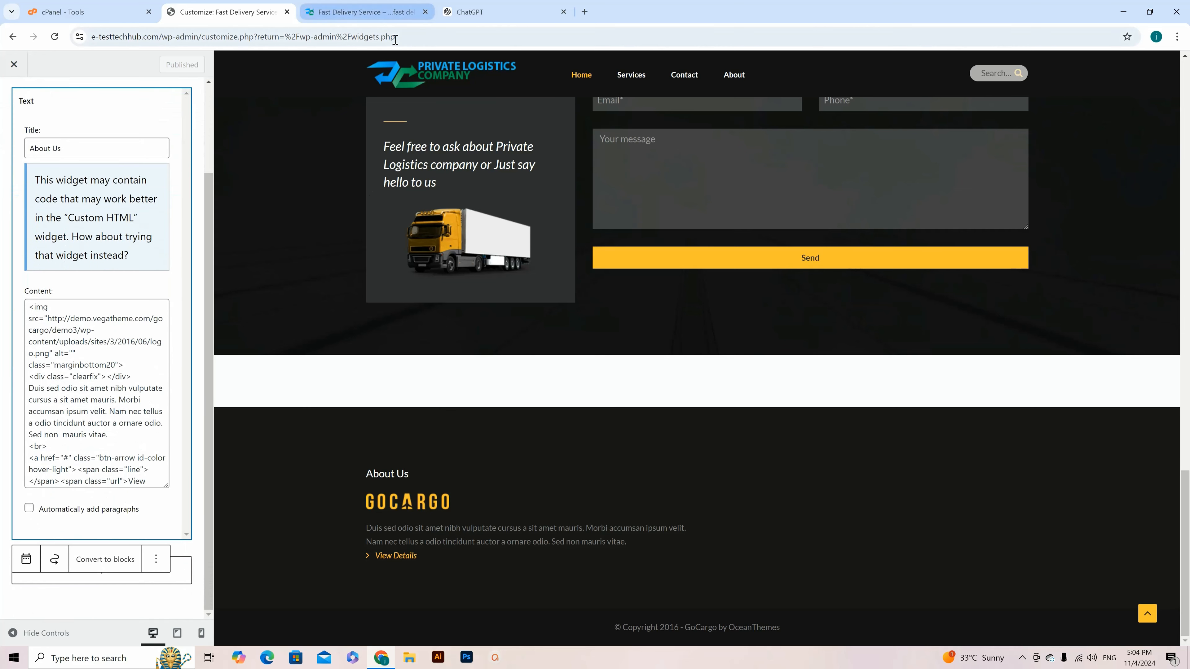
Copy the header logo's image address from the live homepage and use it as the image source in the About Us widget's content
key("ctrl+Tab")
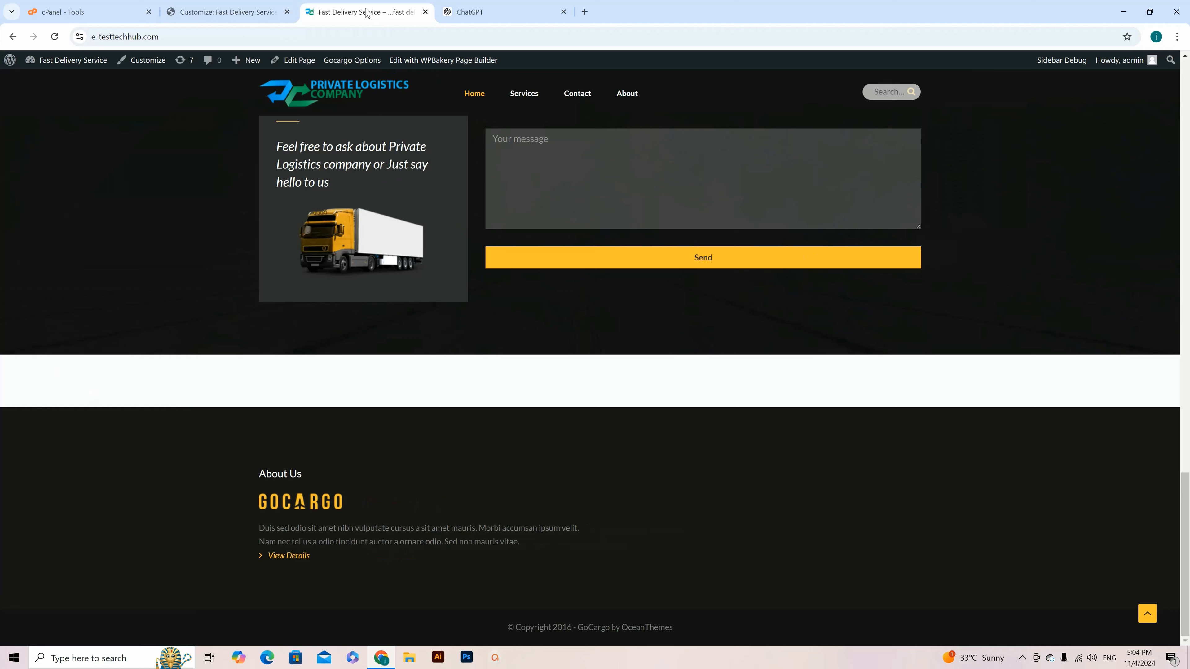
right_click(336, 92)
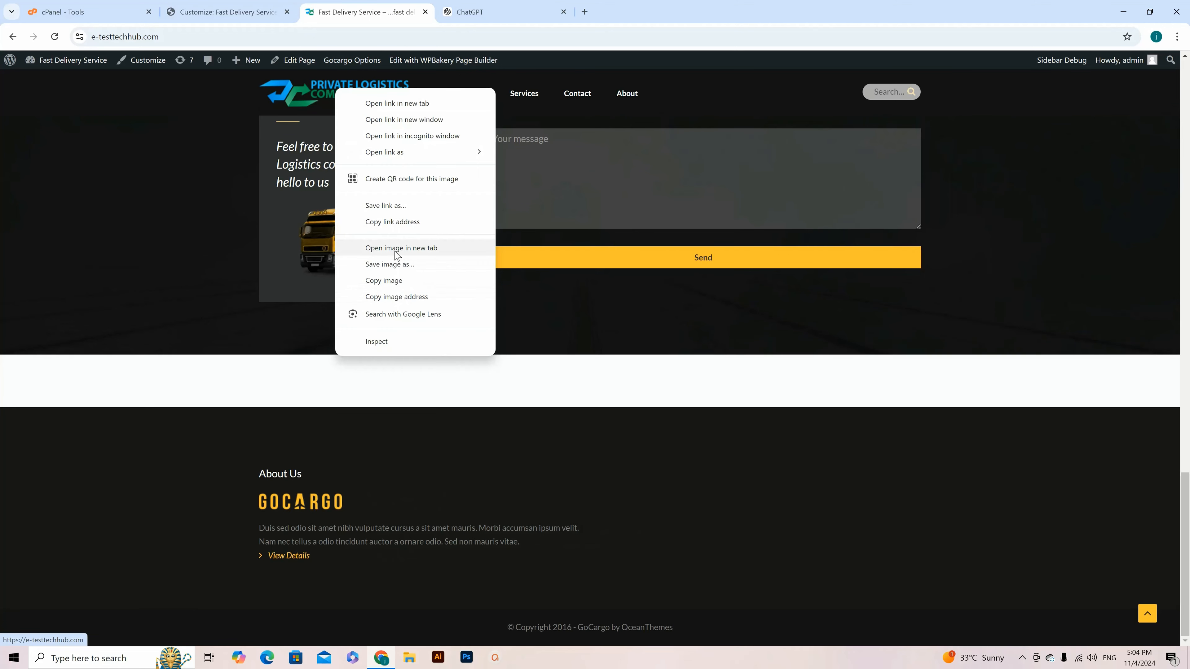
left_click(396, 297)
left_click(253, 12)
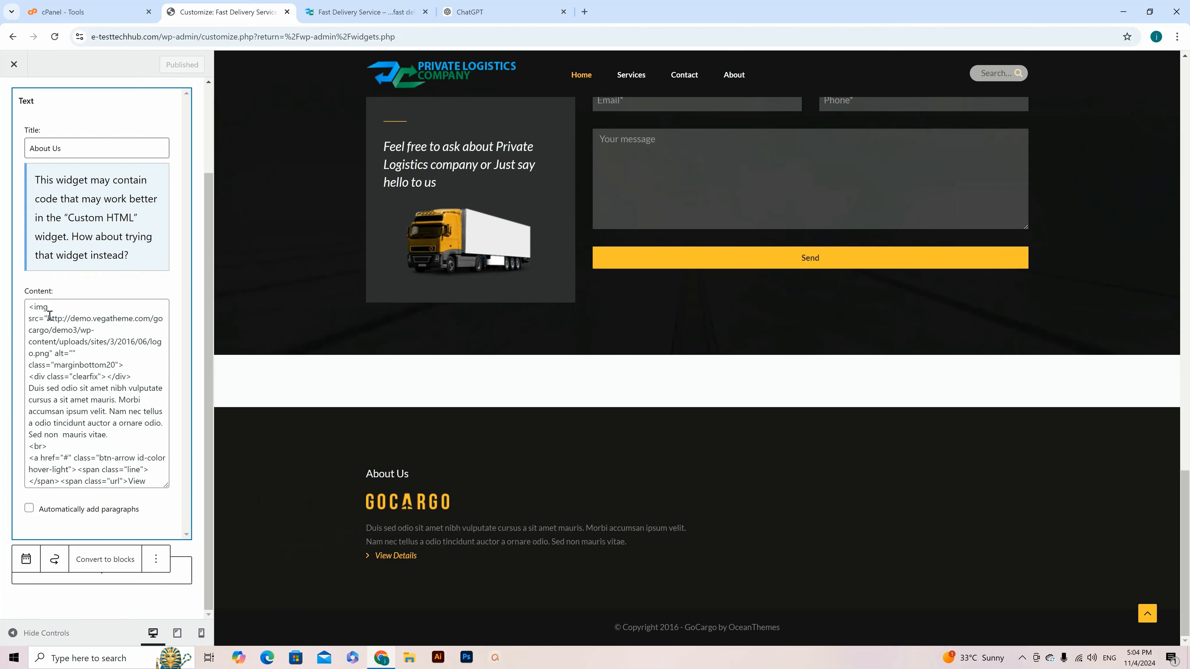
left_click_drag(48, 318, 50, 354)
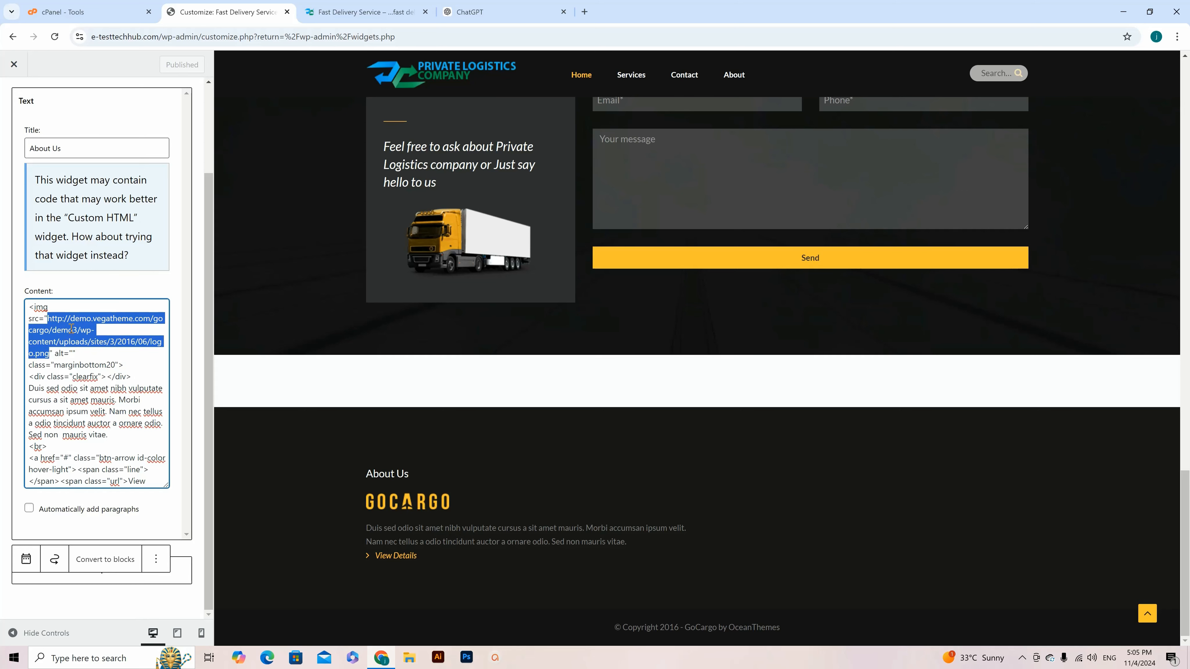
key("ctrl+v")
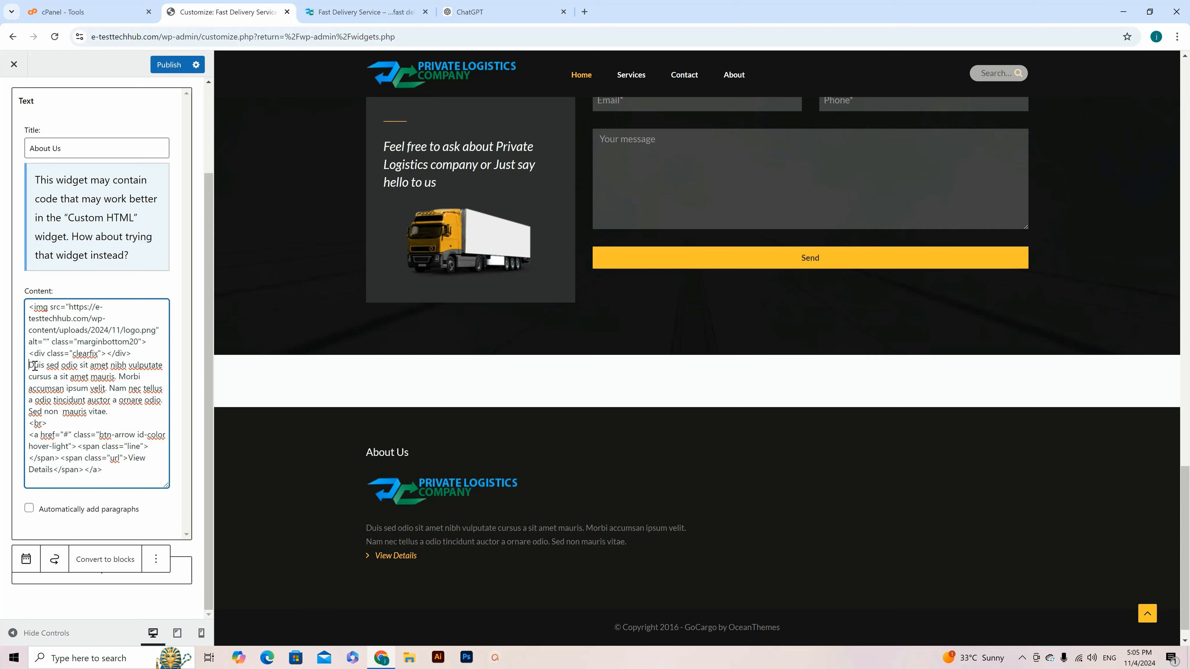
Publish the About Us footer widget's new logo and close the customizer
left_click_drag(36, 372, 107, 412)
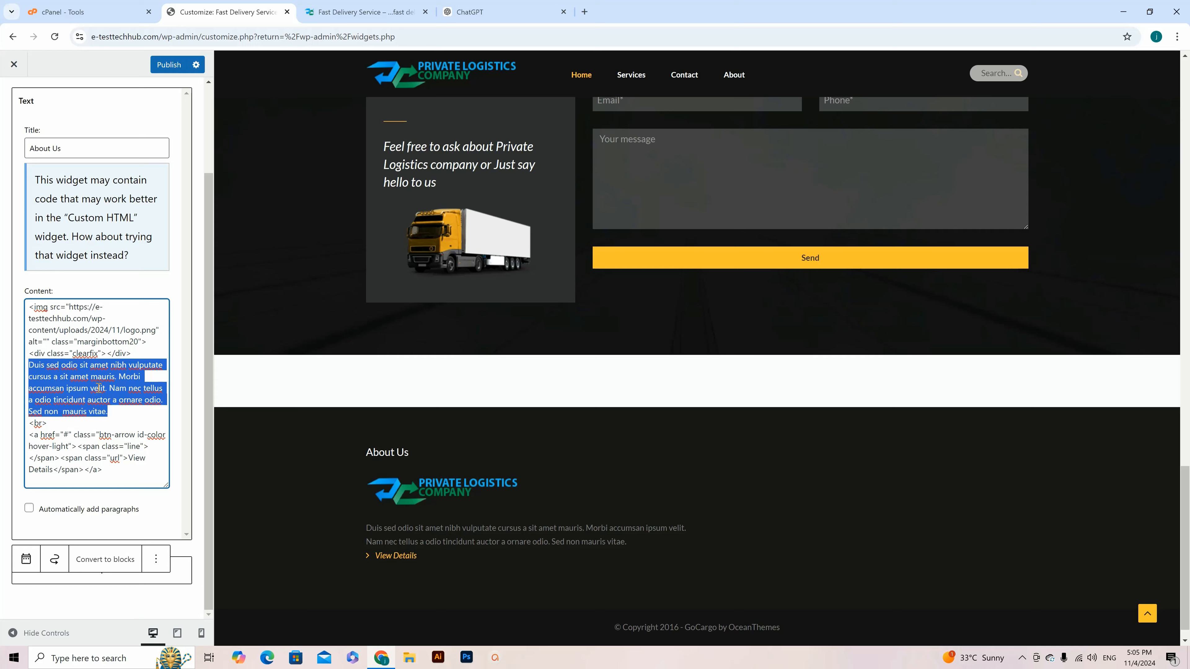
left_click(167, 65)
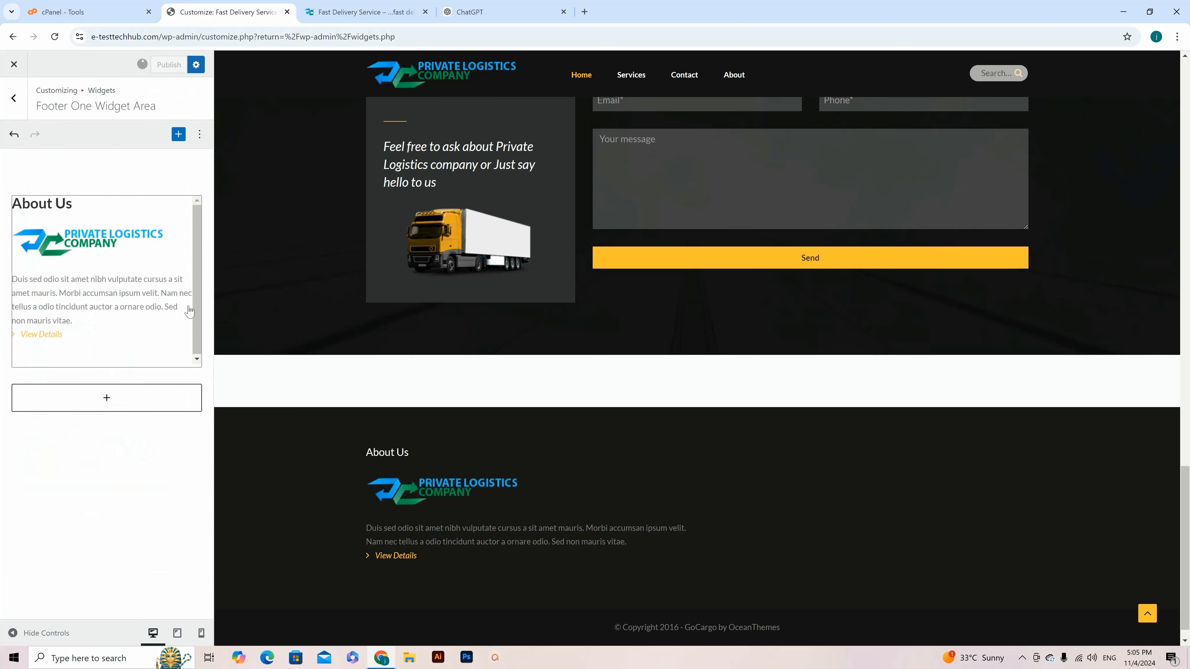
left_click(13, 64)
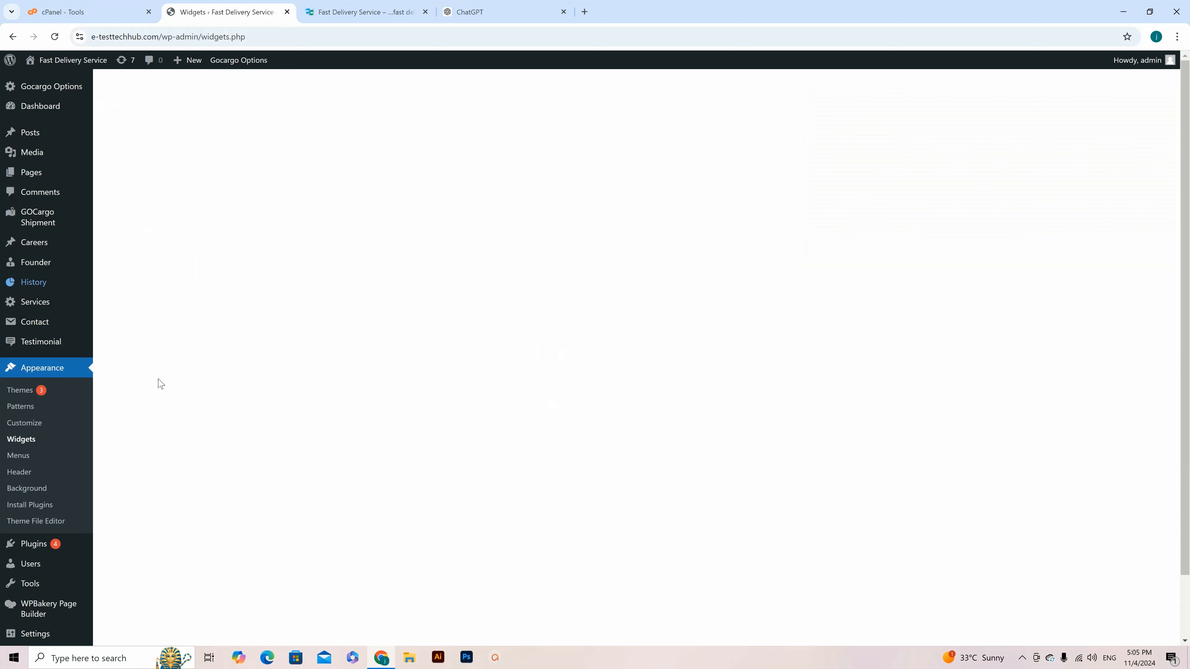
Open the GoCargo theme's Footer Settings and set the Footer Widget Area option to Off
mouse_move(44, 88)
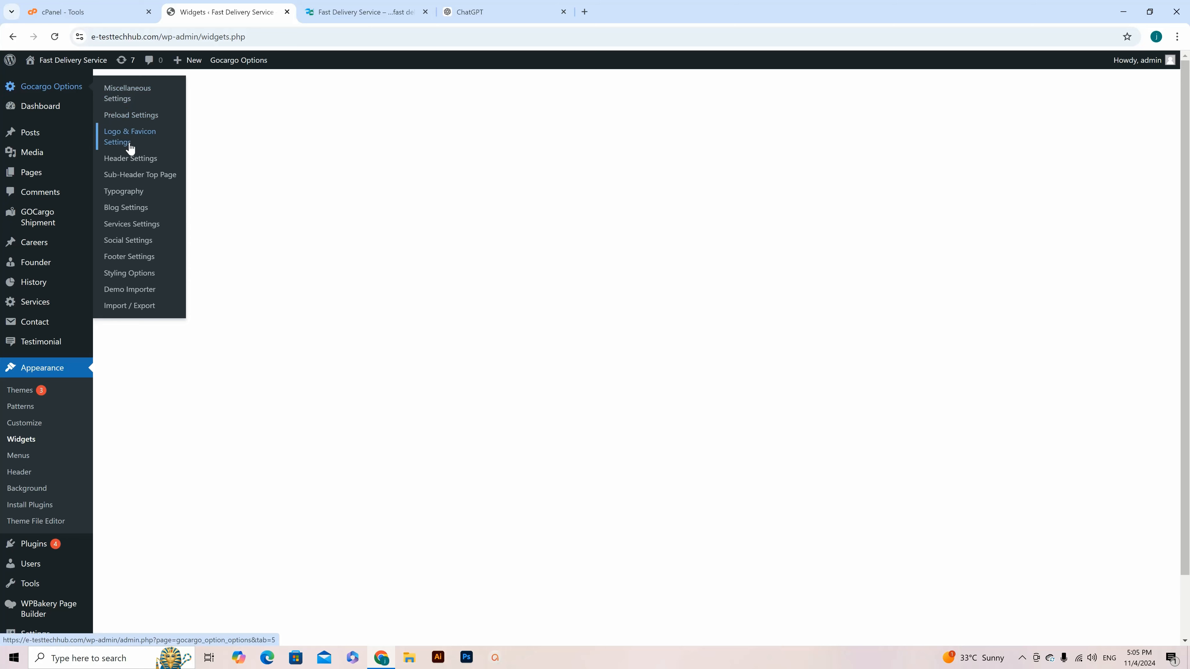
left_click(127, 264)
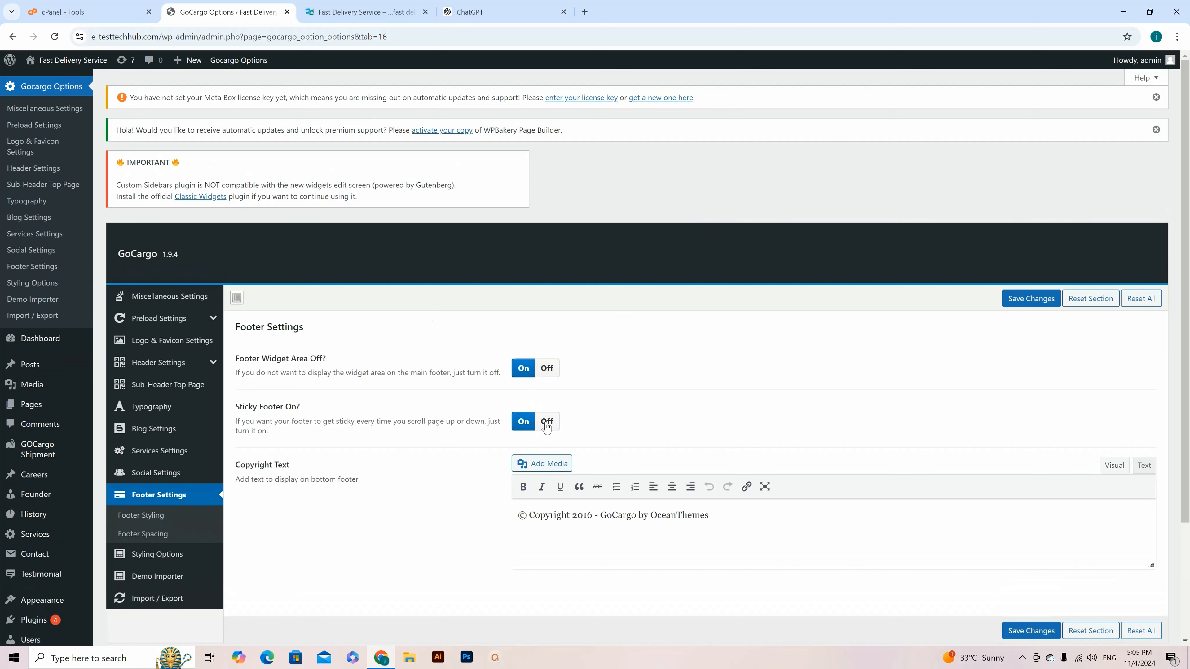
left_click(547, 368)
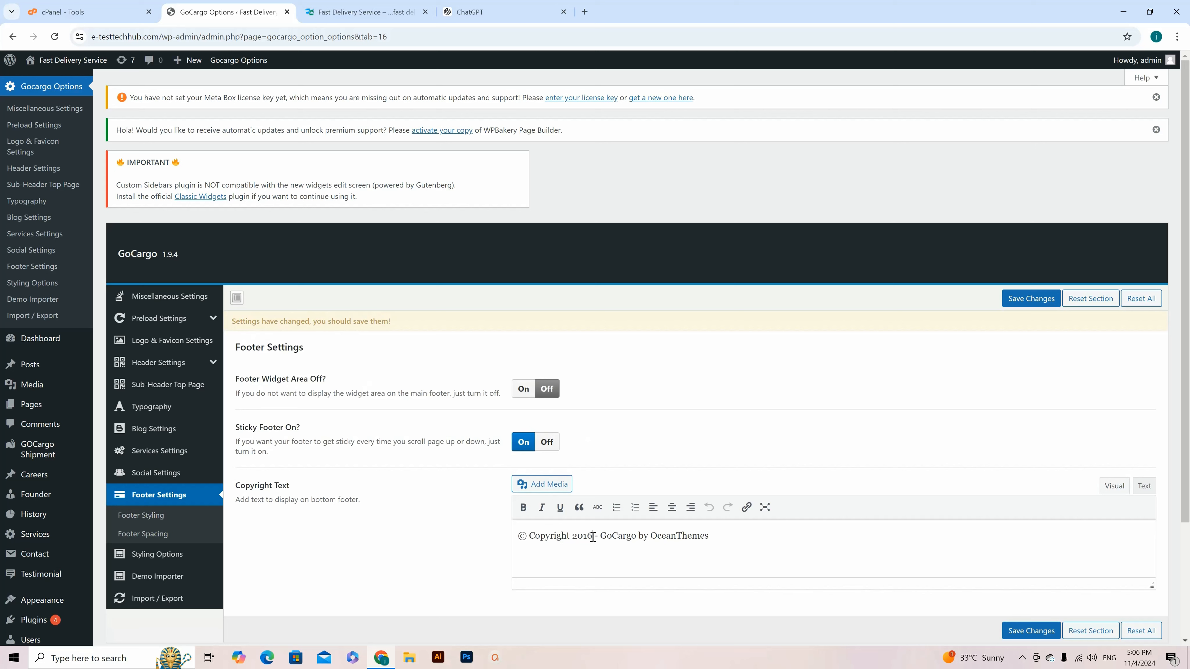
Set the footer's copyright text to "© Copyright 2024 - Private Logistics Company" and save the footer settings
left_click_drag(592, 537, 584, 538)
type("2")
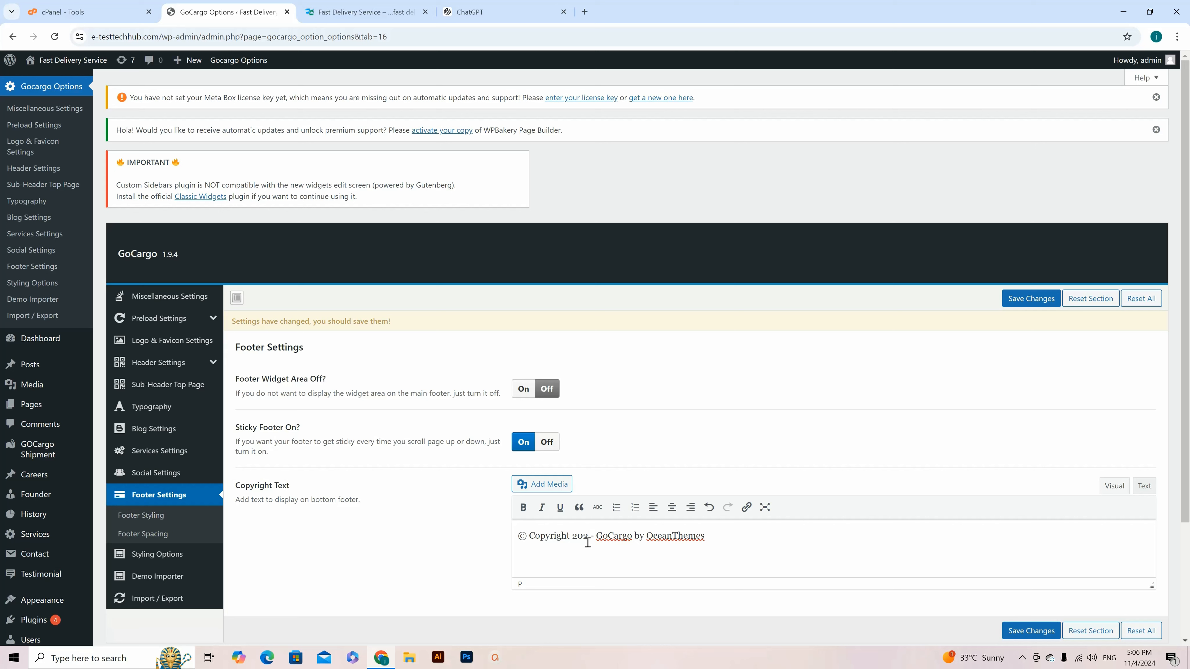
type("4")
left_click_drag(601, 536, 722, 538)
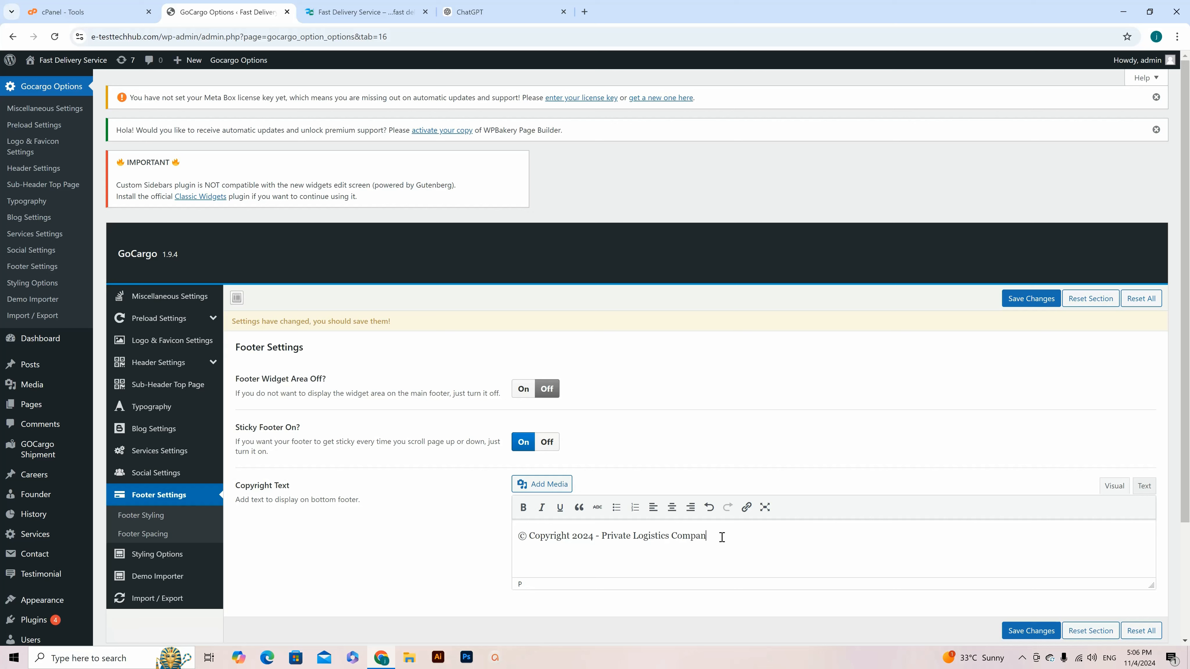
scroll(745, 523, "down", 3)
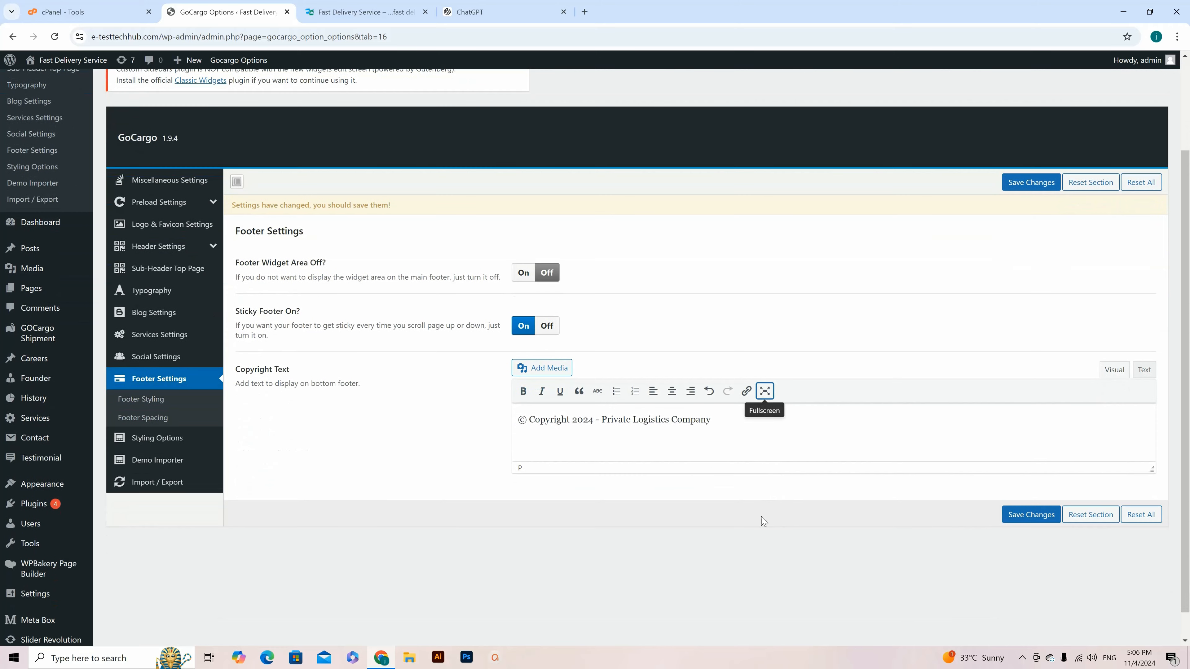
left_click(1028, 518)
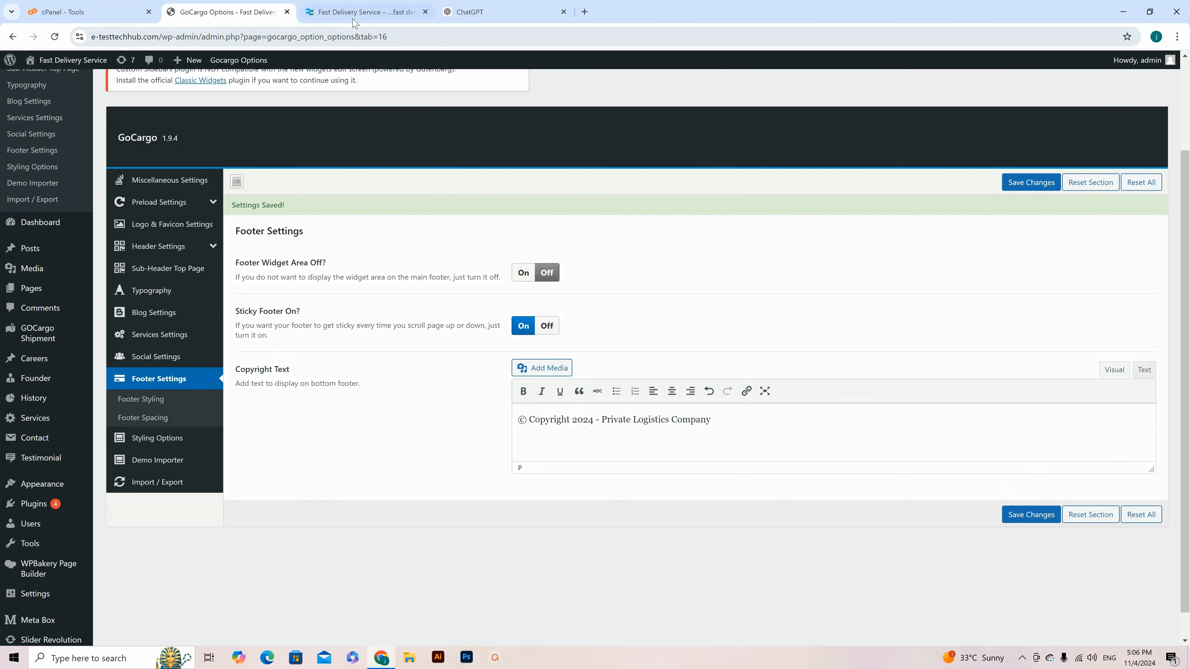
Reload the live homepage and check its footer below the contact form
left_click(364, 11)
left_click(54, 36)
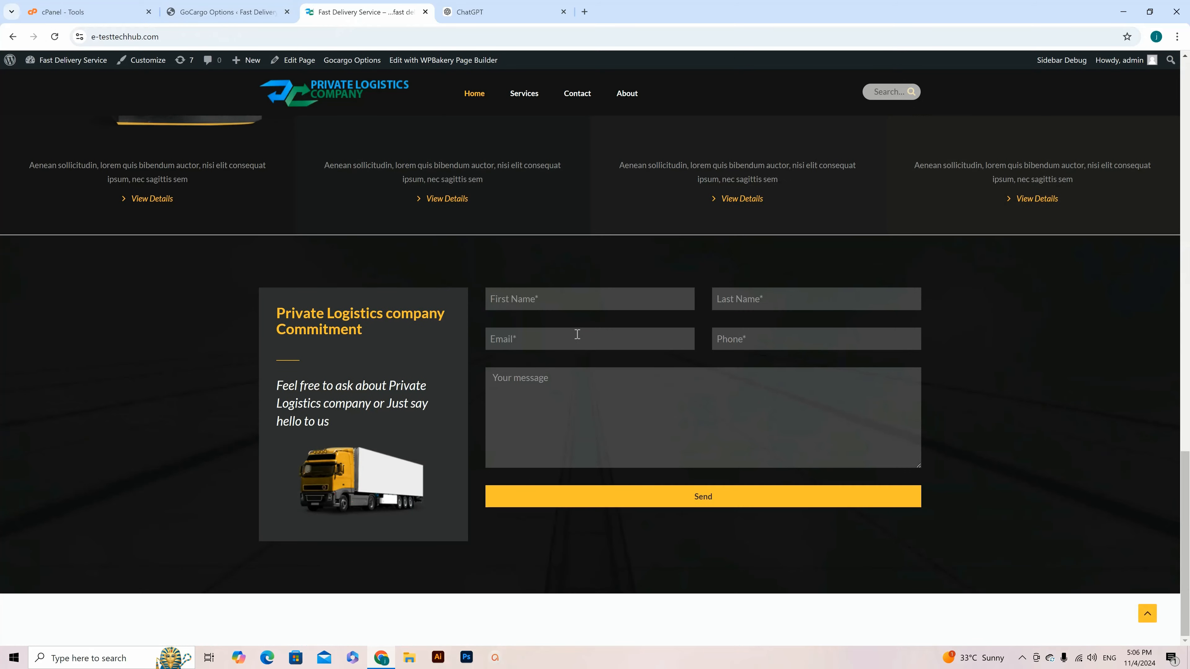
scroll(576, 347, "down", 3)
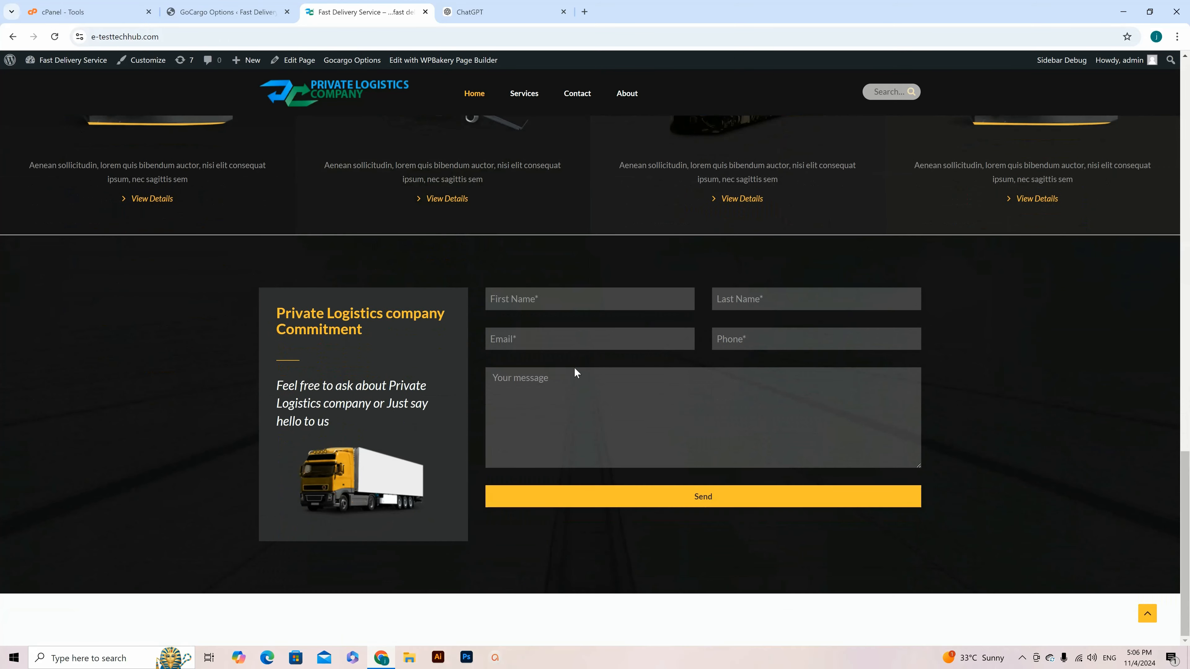
Set the Footer Widget Area option back to On in the Footer Settings and save the changes
left_click(236, 13)
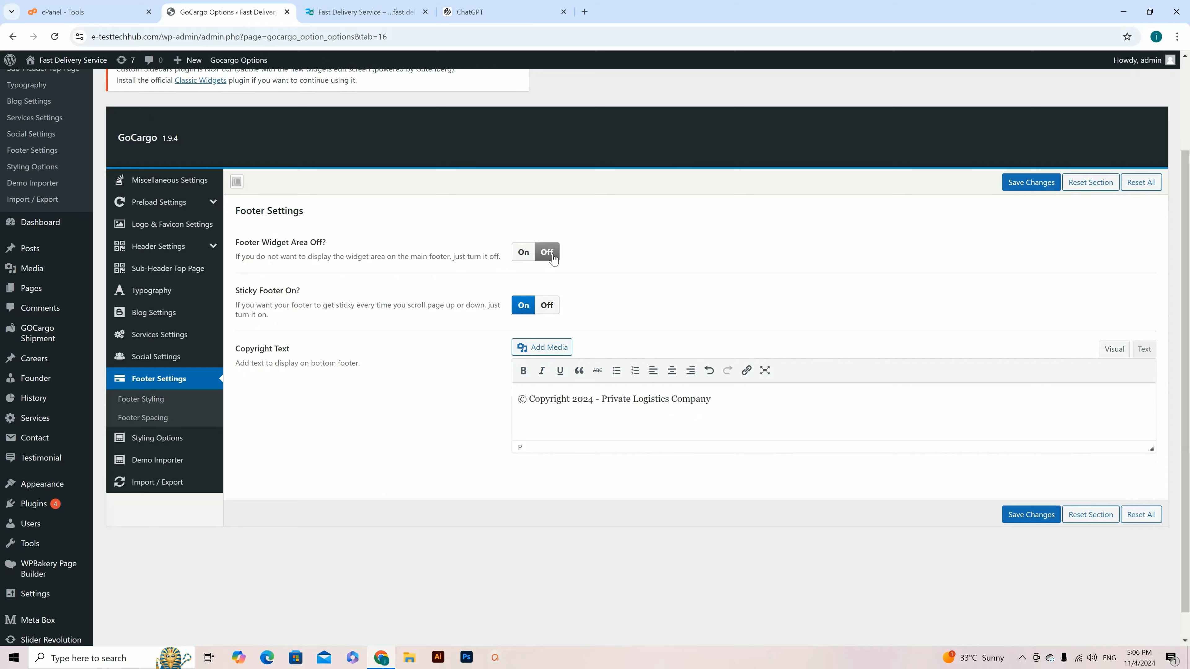
left_click(524, 253)
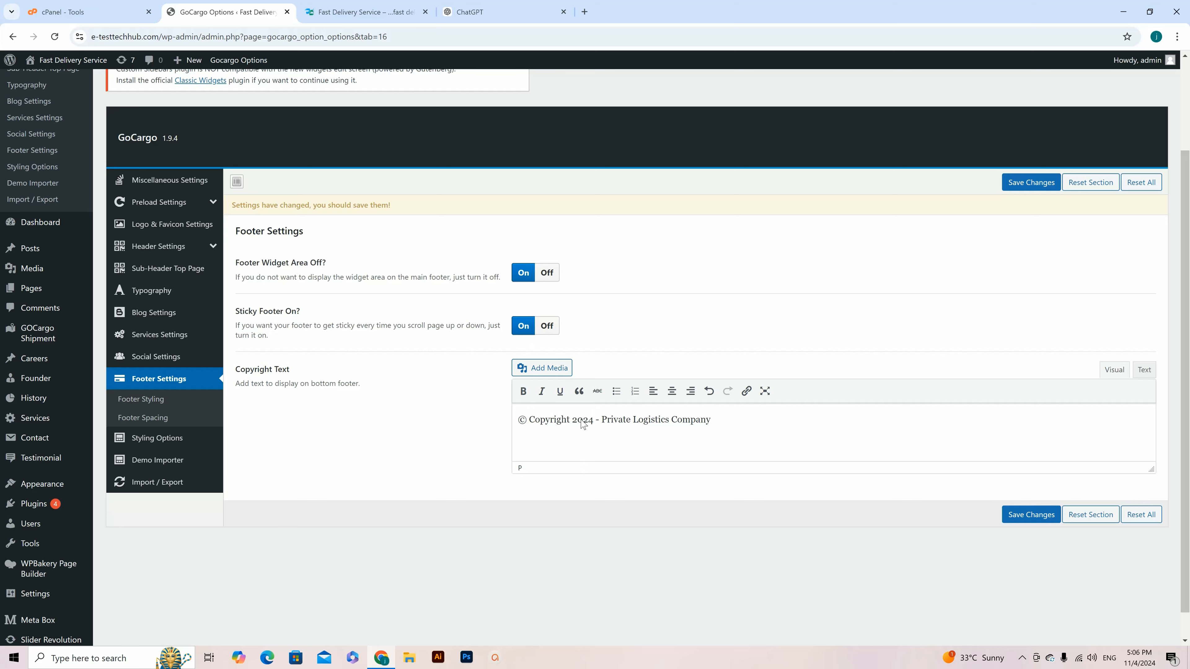
left_click(1026, 515)
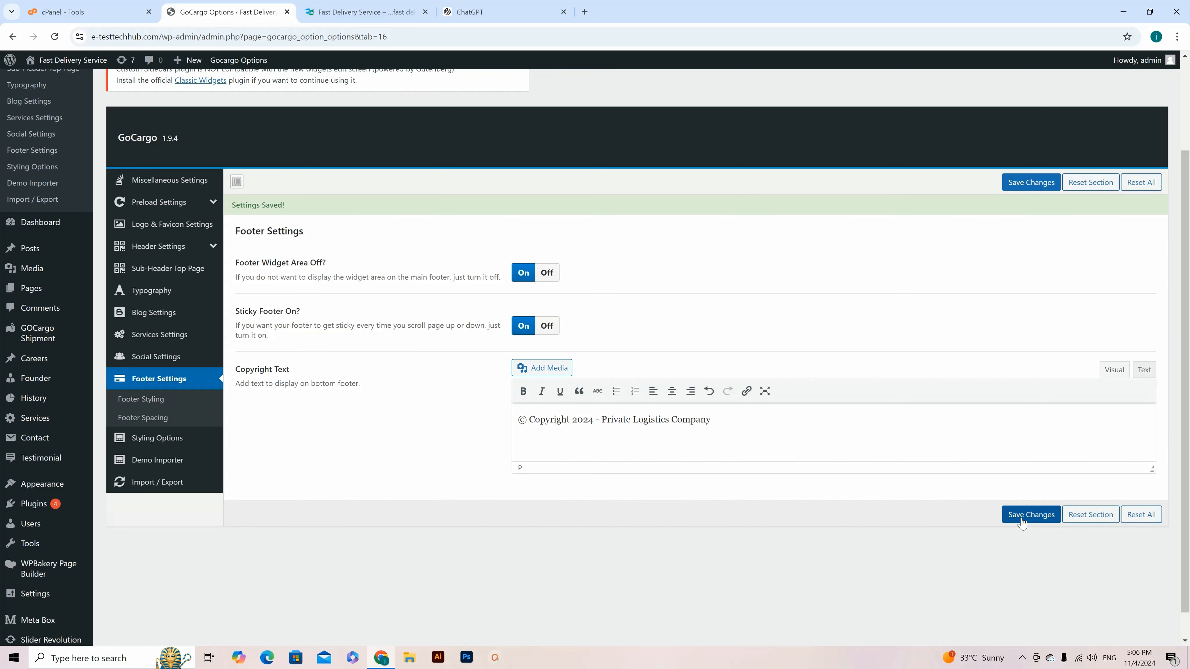
Delete the About Us text widget from the Footer One Widget Area in the theme customizer
mouse_move(66, 480)
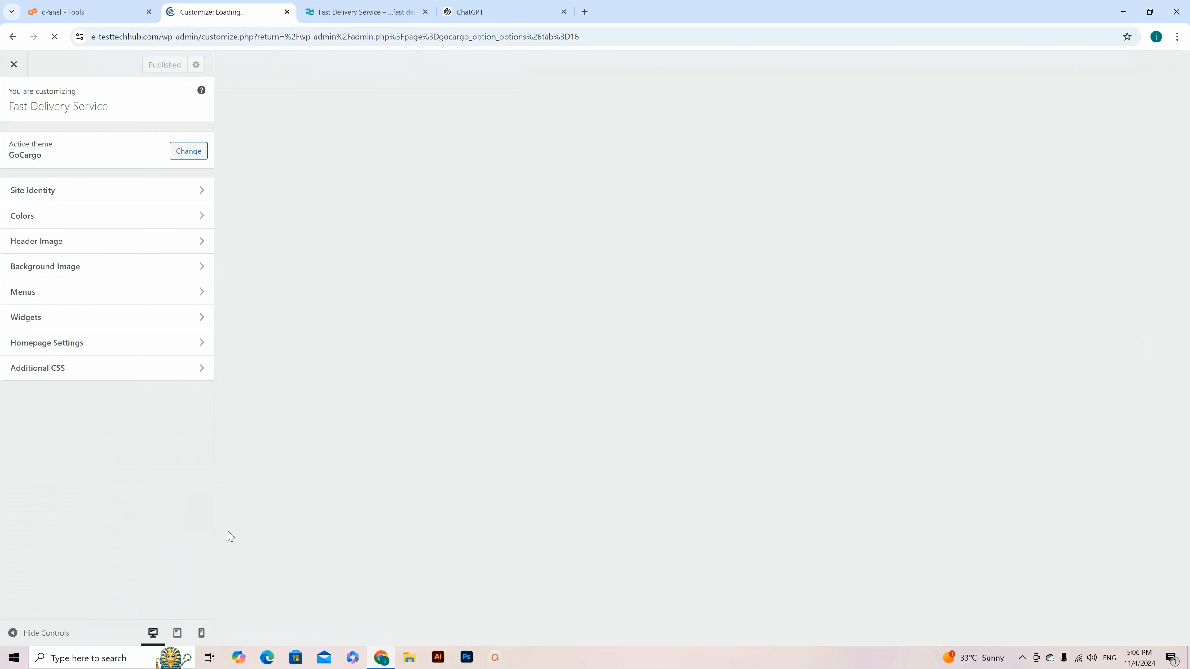
left_click(51, 318)
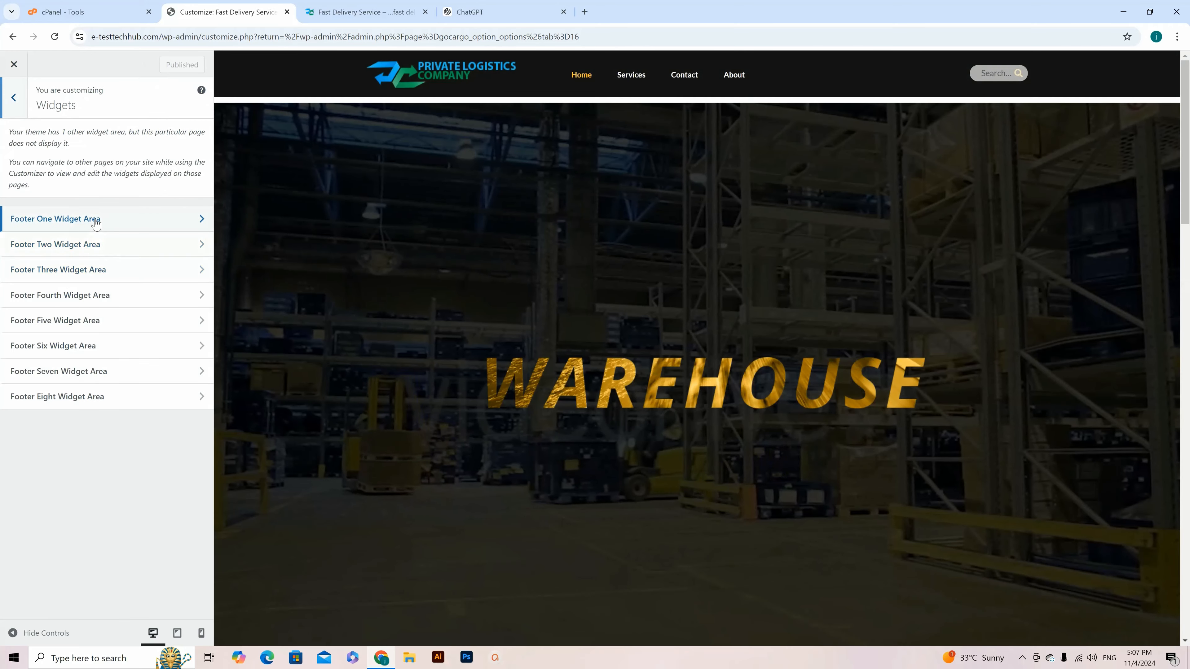
left_click(93, 220)
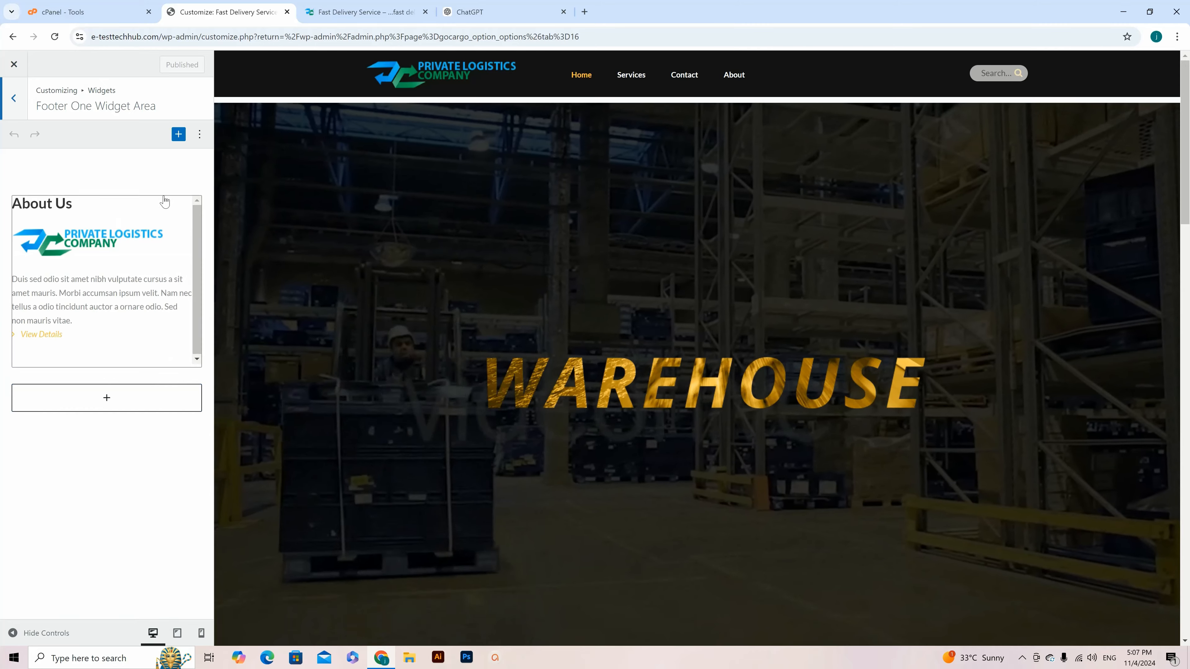
left_click(180, 291)
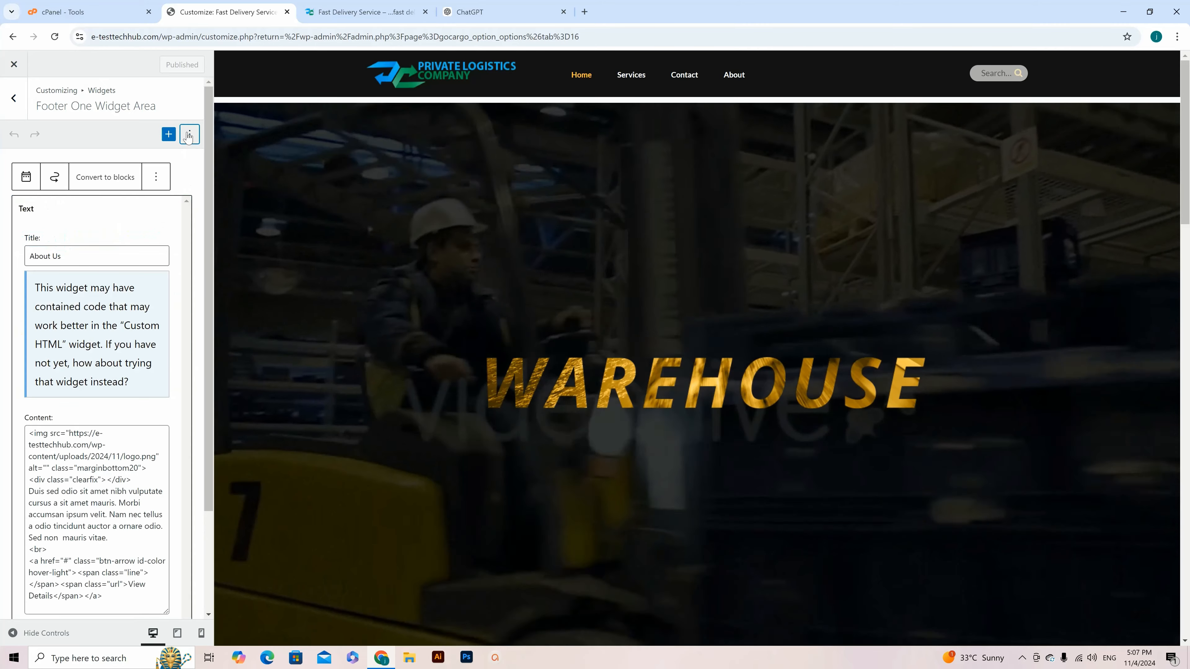
left_click(189, 134)
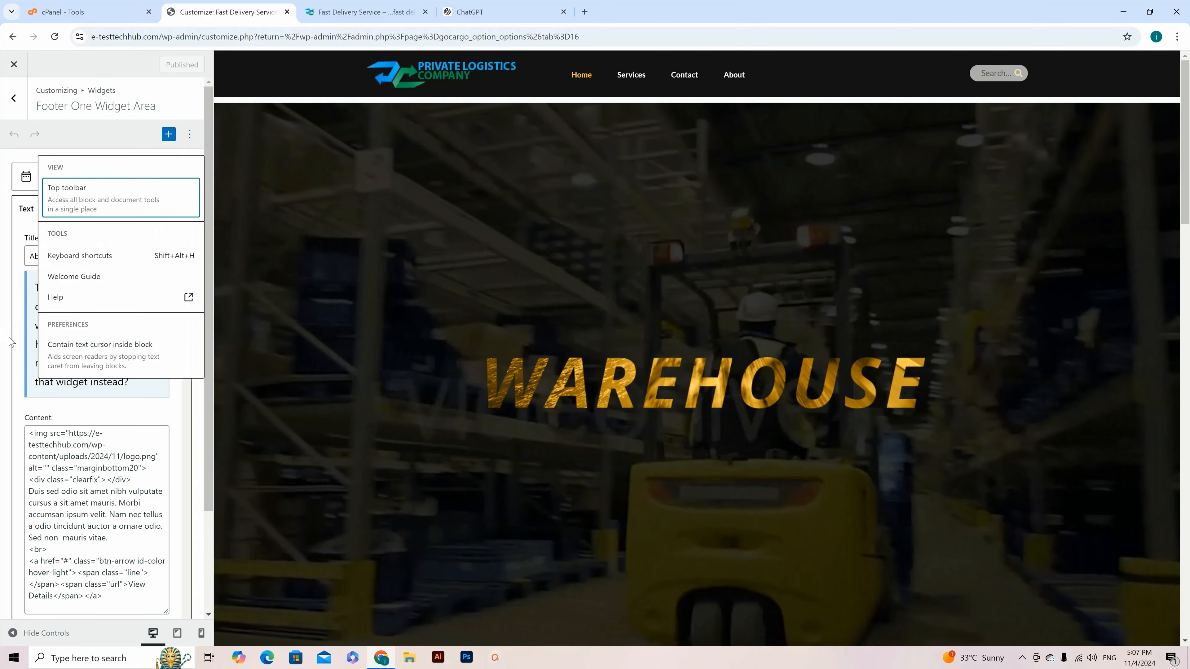
left_click(5, 327)
left_click(122, 200)
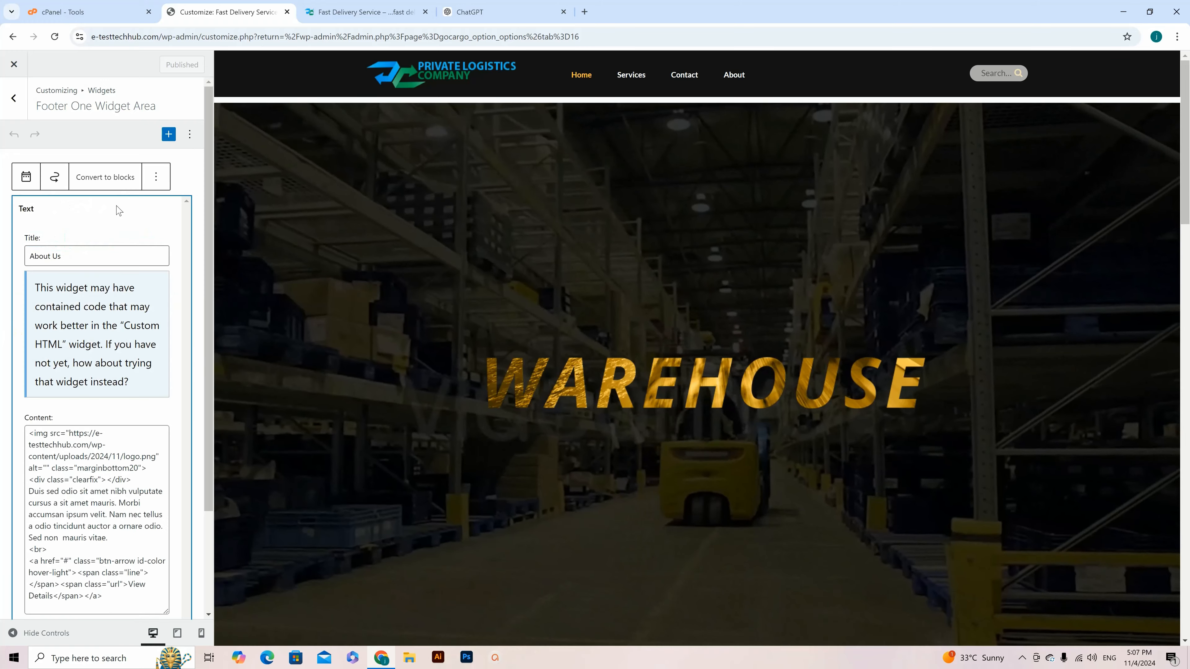
left_click(156, 177)
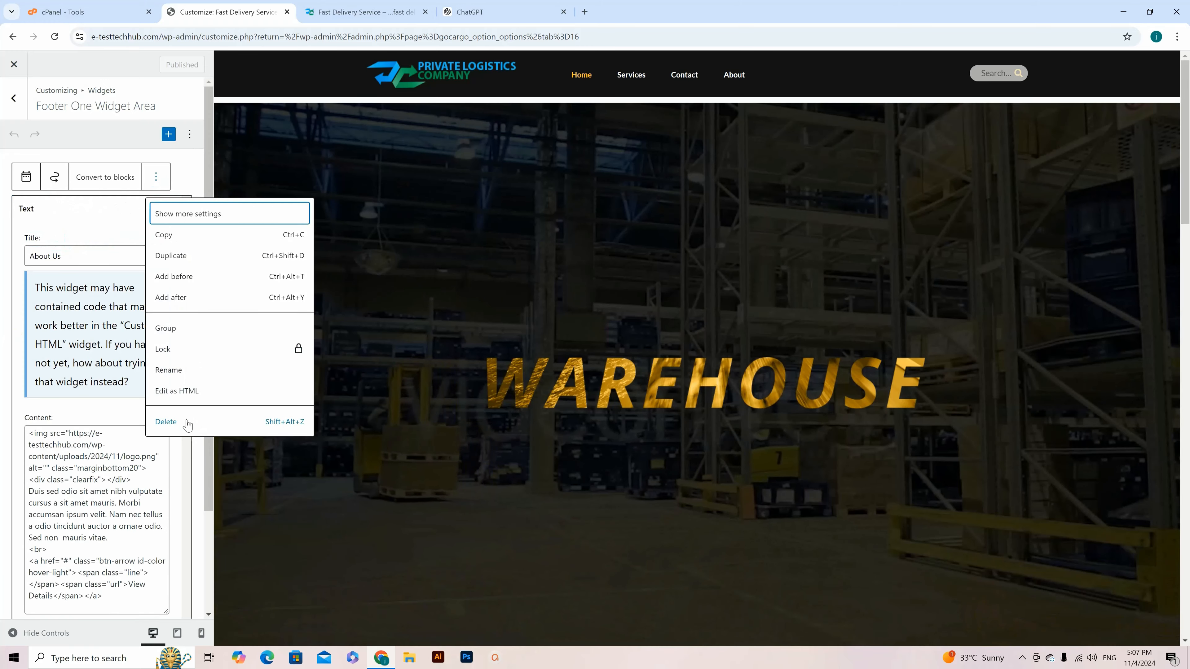
left_click(211, 421)
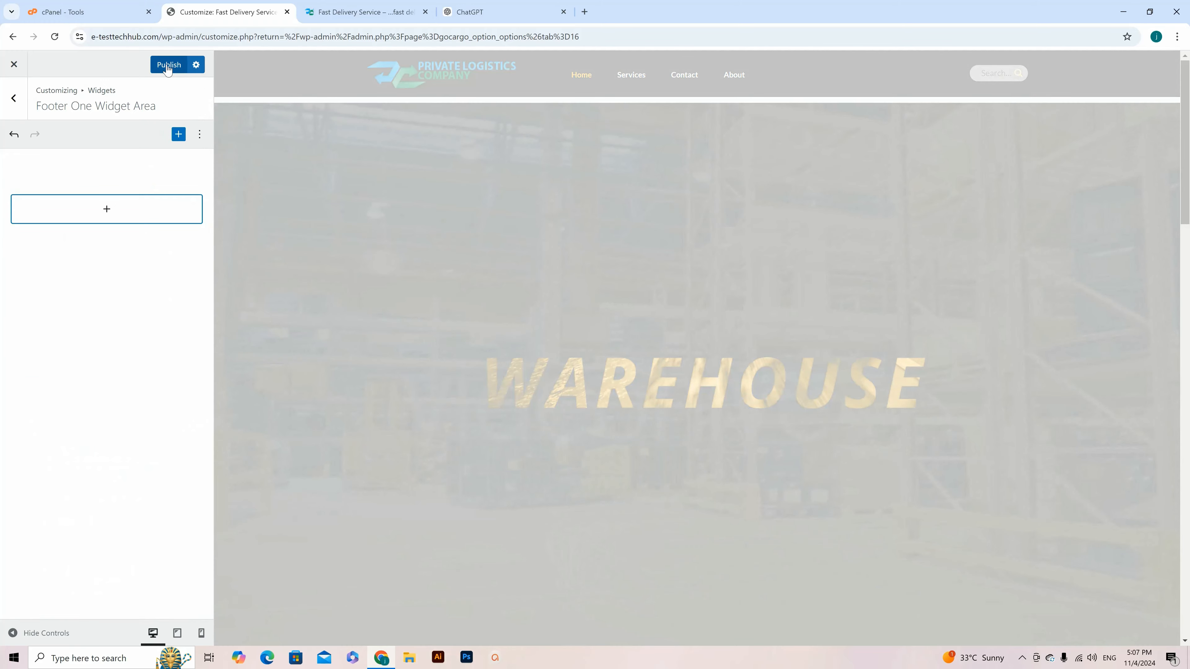
Publish the footer widget changes, check the copyright line in the homepage preview, and leave the theme customizer
left_click(167, 66)
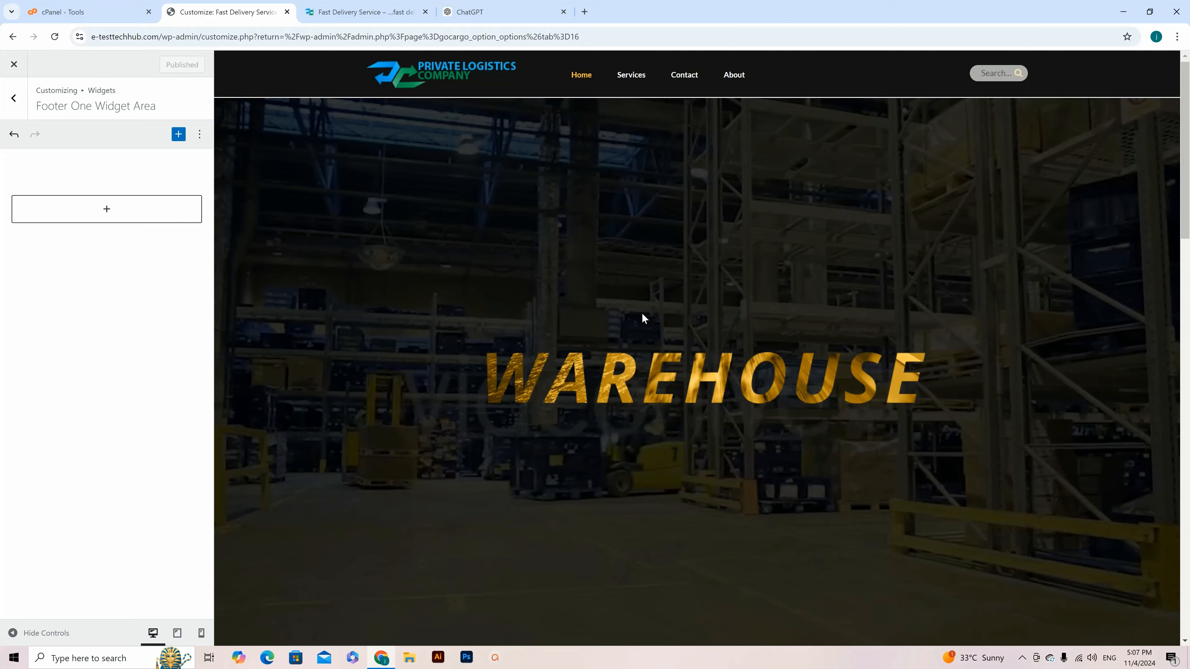
scroll(643, 318, "down", 15)
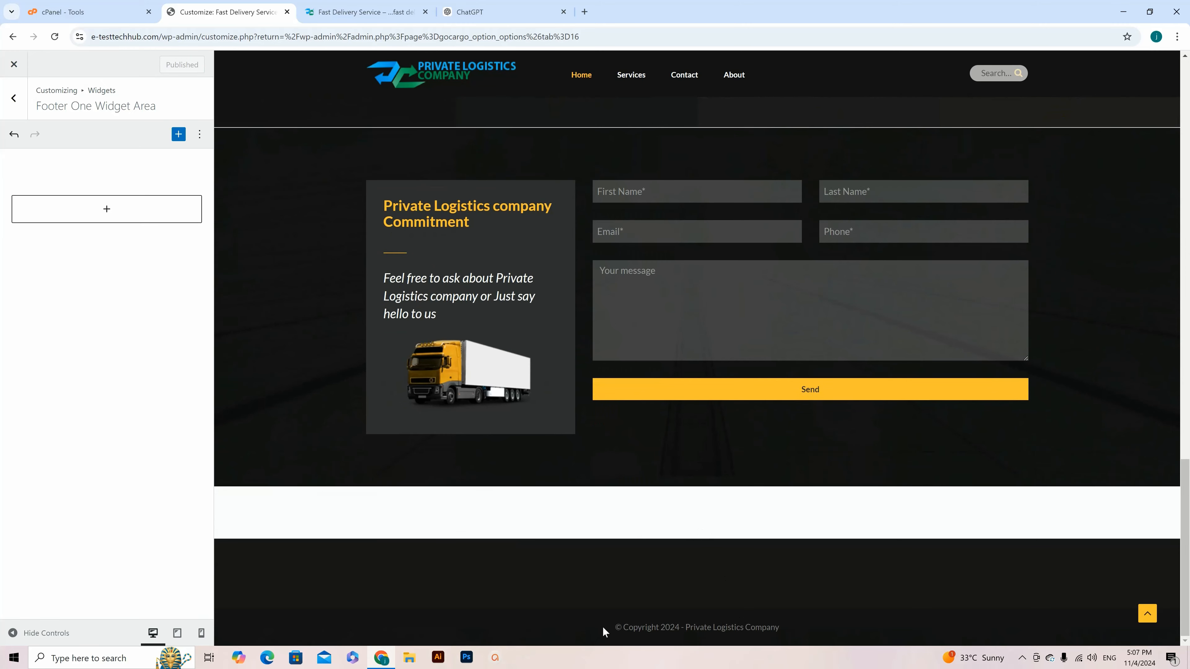
left_click_drag(603, 632, 916, 646)
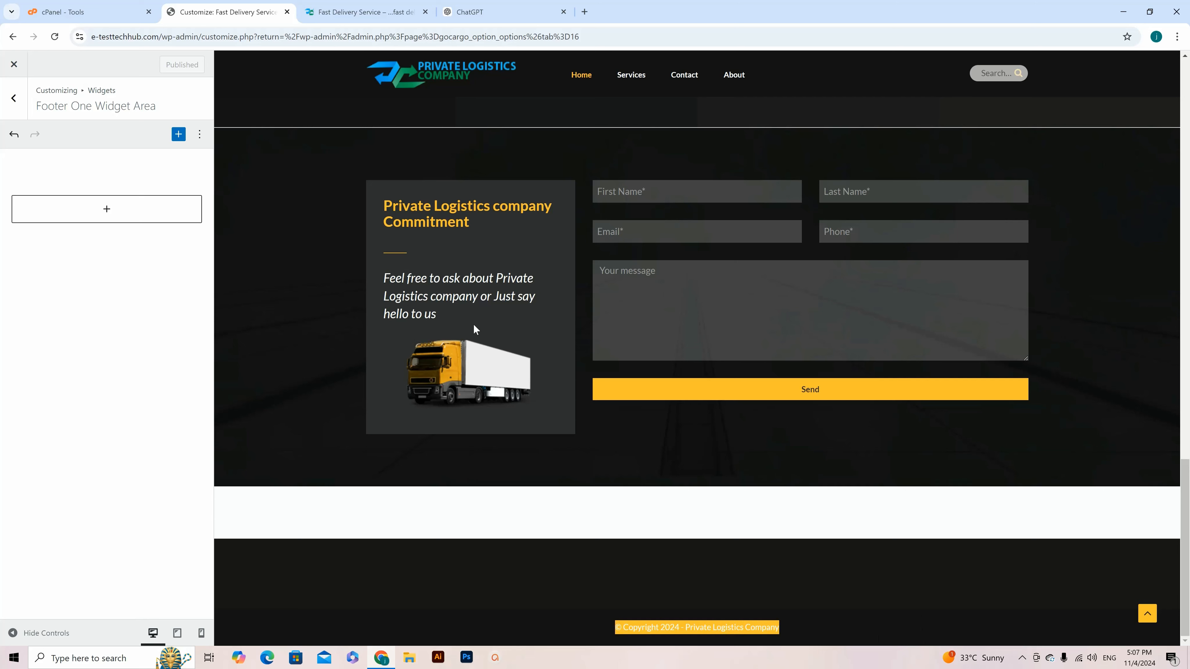
left_click(14, 97)
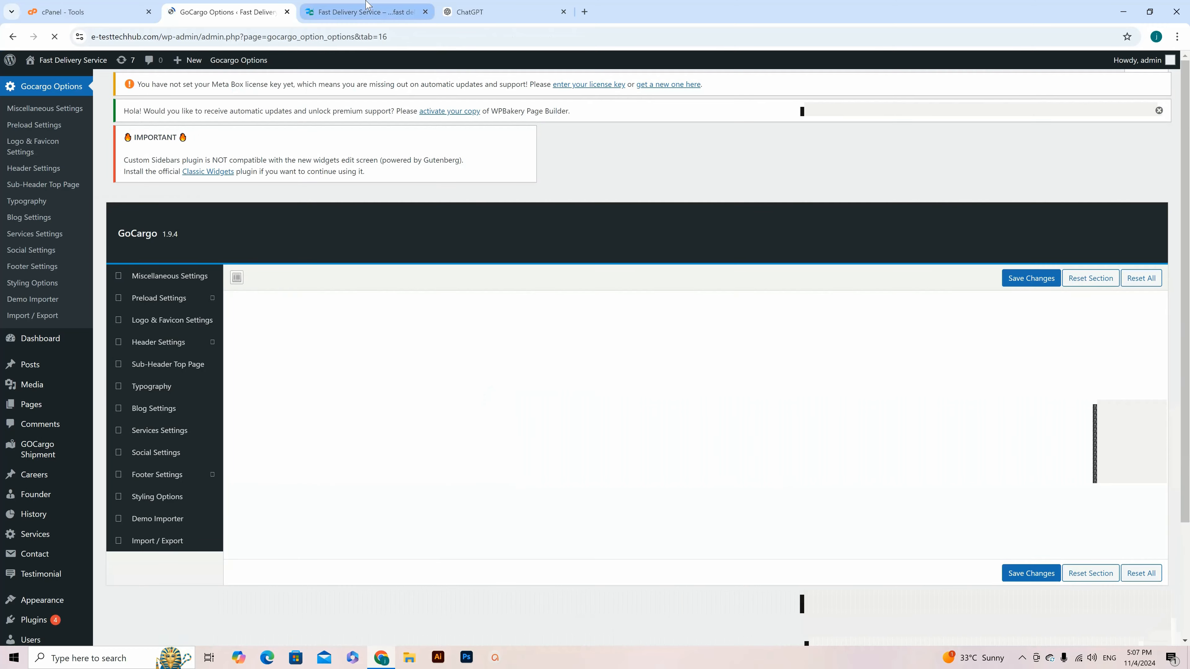
Look over the live homepage from the hero banner through the service blocks to the contact form
left_click(367, 11)
scroll(699, 516, "up", 15)
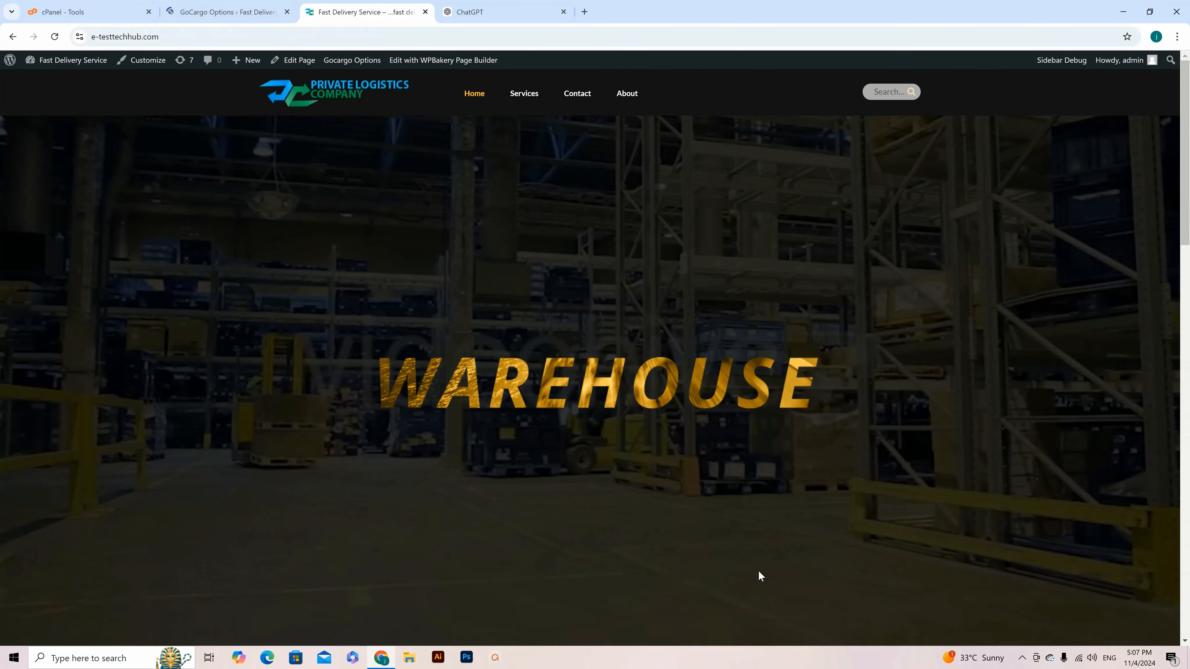
scroll(501, 389, "down", 10)
scroll(500, 388, "down", 10)
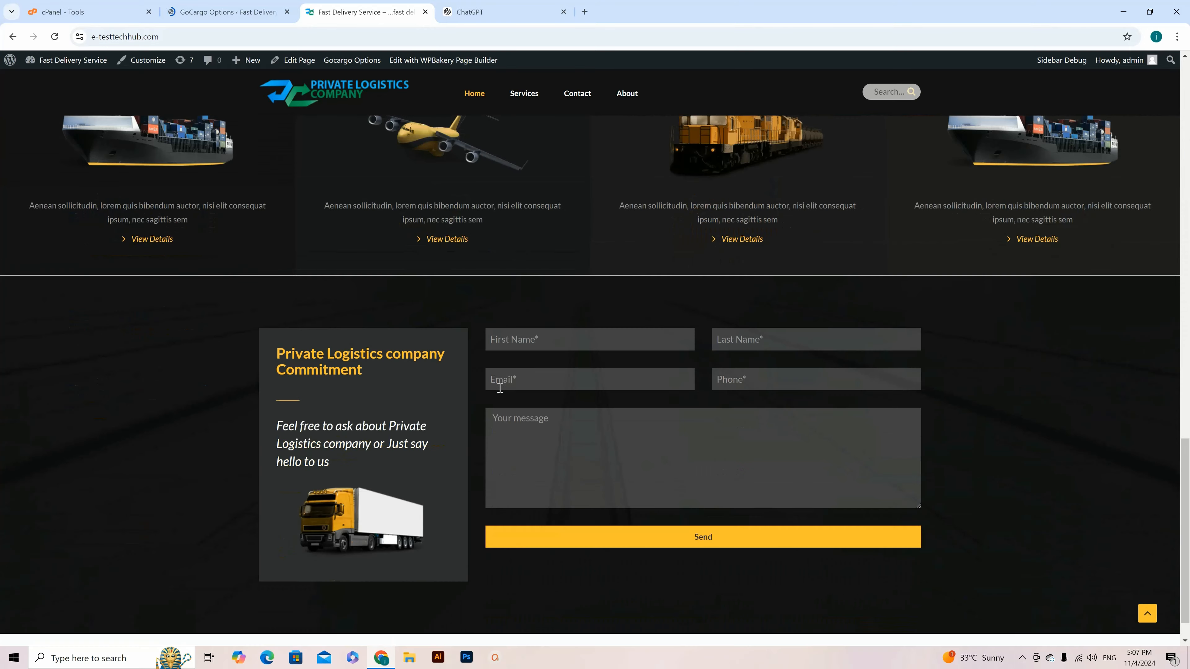
scroll(499, 388, "up", 6)
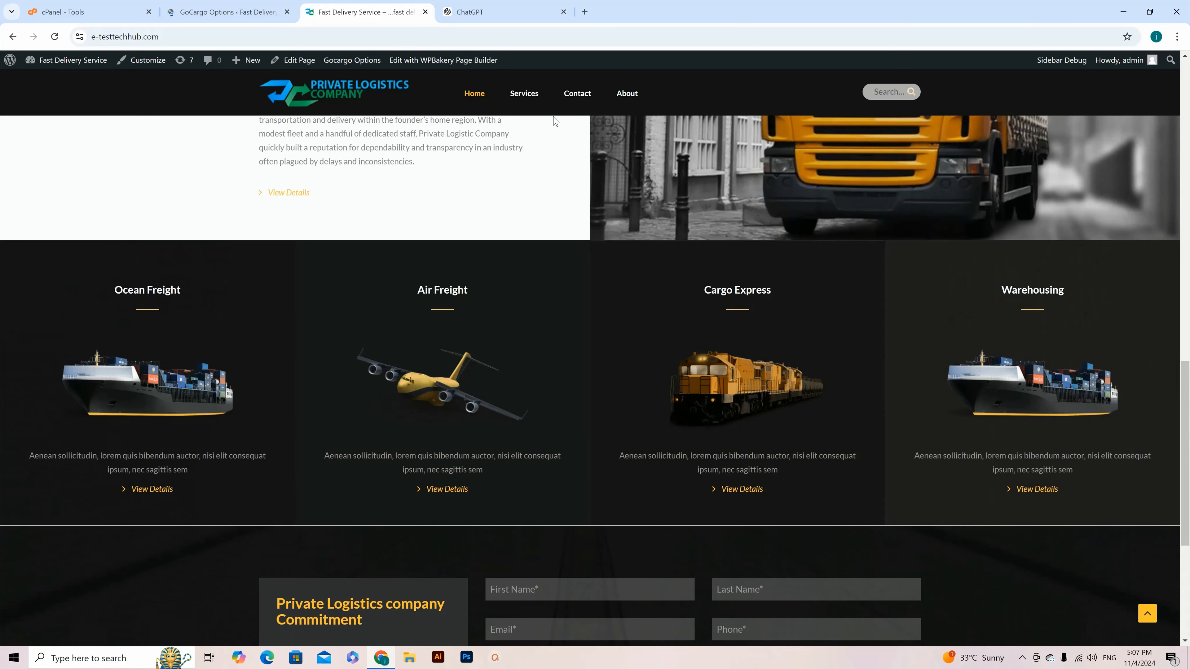
Open the live Services page and examine its service blocks and the contact banner beneath them
left_click(519, 92)
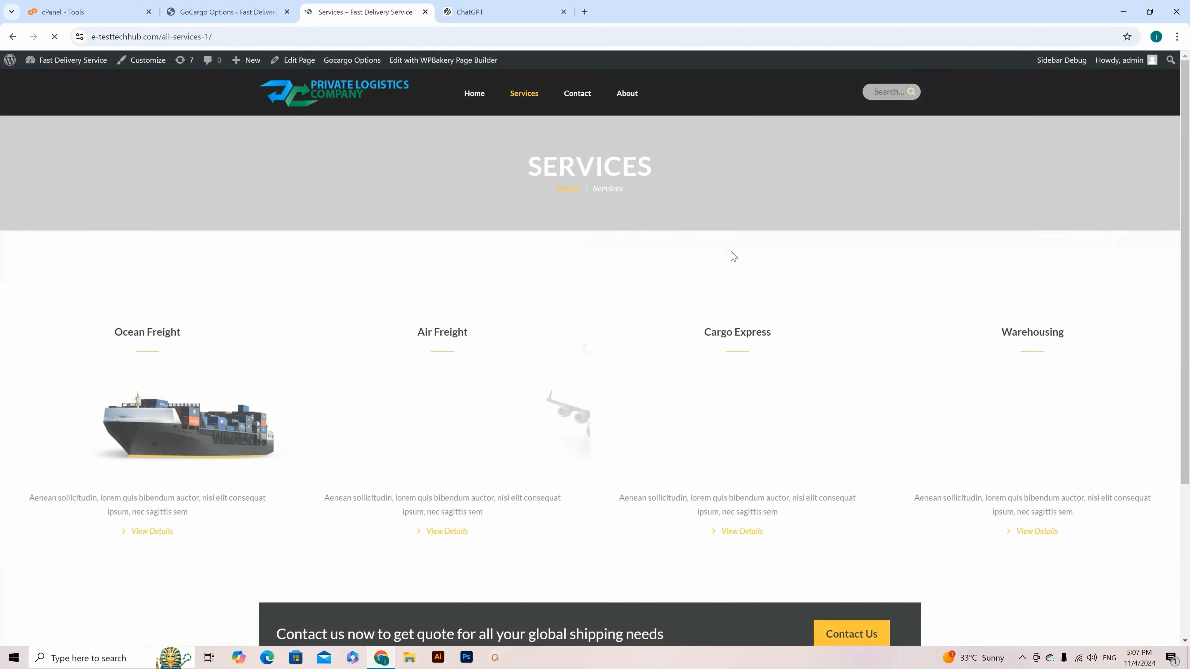
scroll(732, 253, "down", 5)
scroll(734, 272, "up", 5)
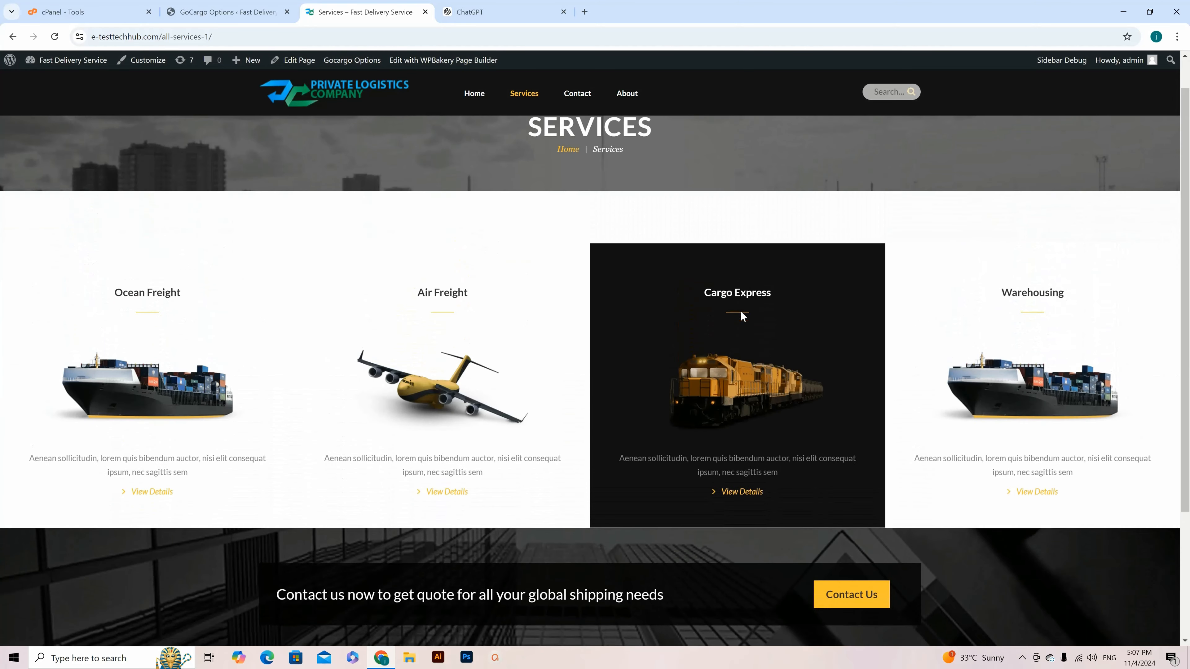
scroll(738, 314, "down", 4)
scroll(739, 319, "up", 3)
scroll(739, 323, "up", 1)
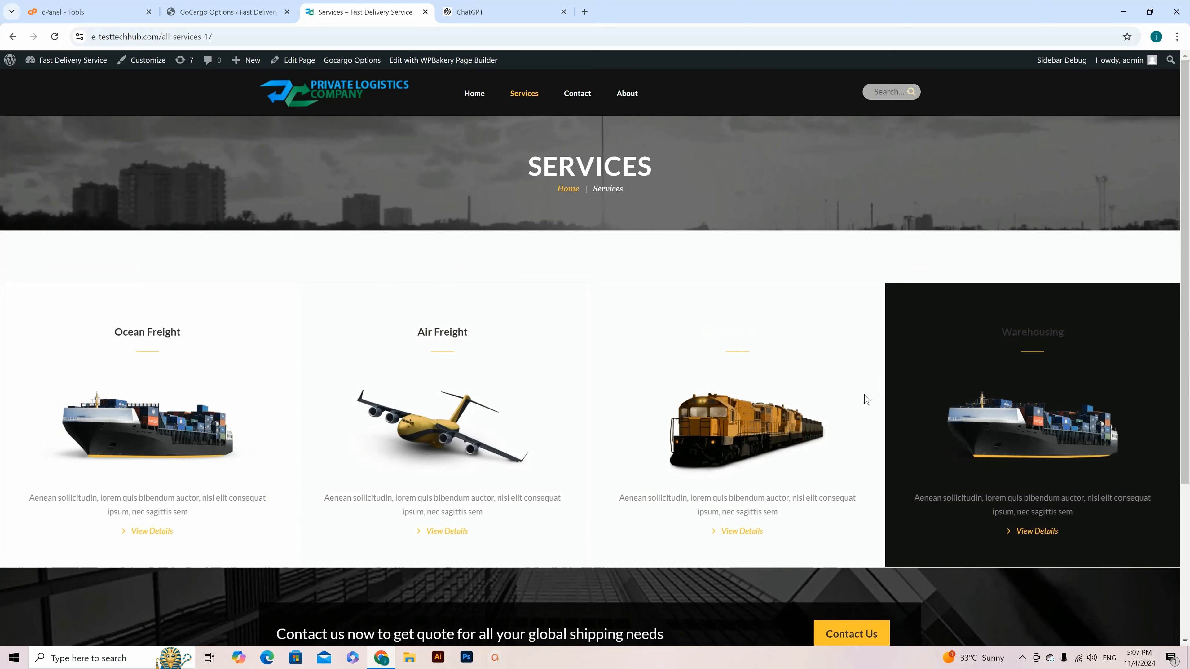
scroll(845, 452, "down", 3)
scroll(717, 300, "up", 3)
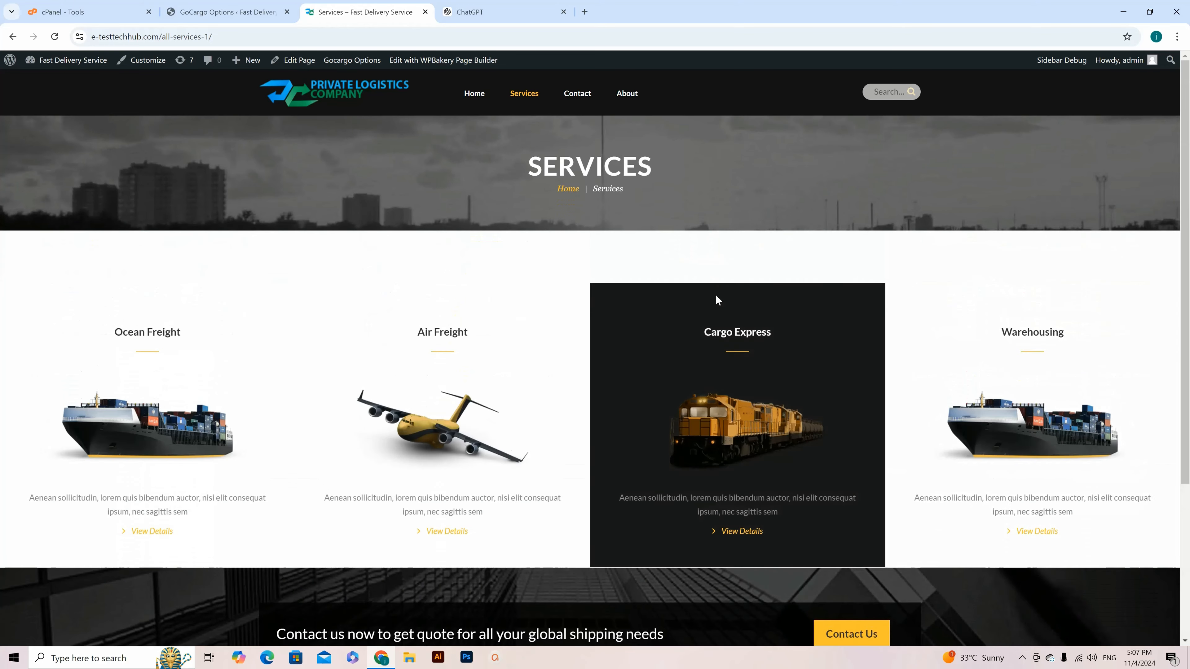
Open the live Contact page and examine its office listings, contact form and footer
left_click(571, 93)
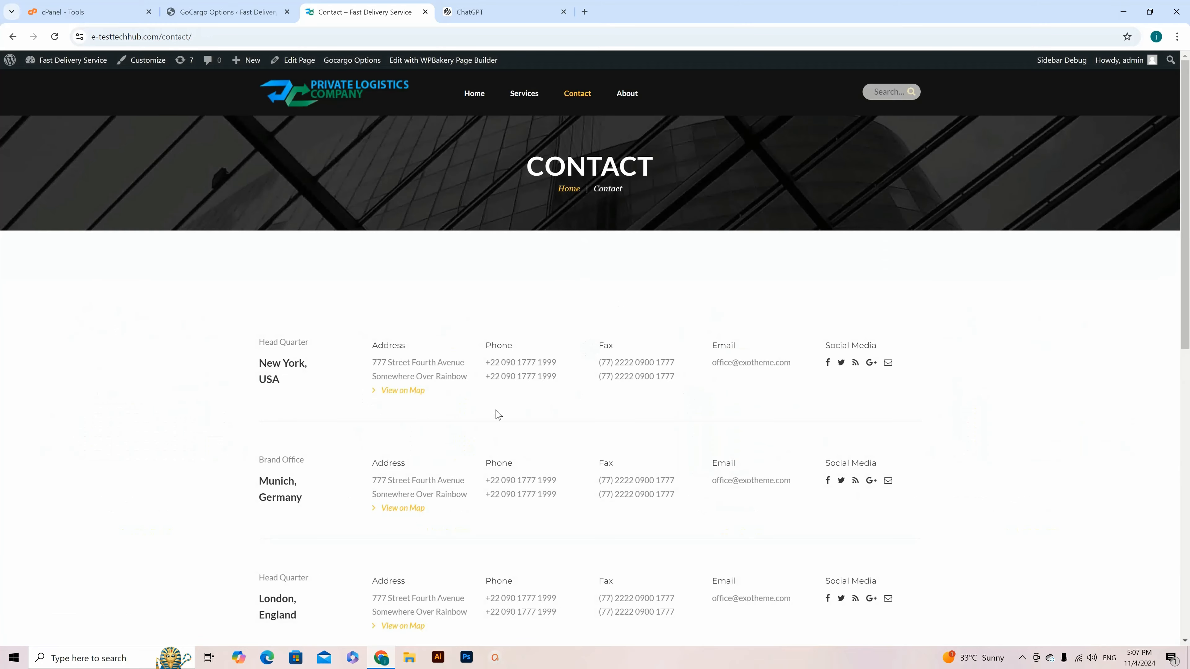
scroll(913, 431, "down", 5)
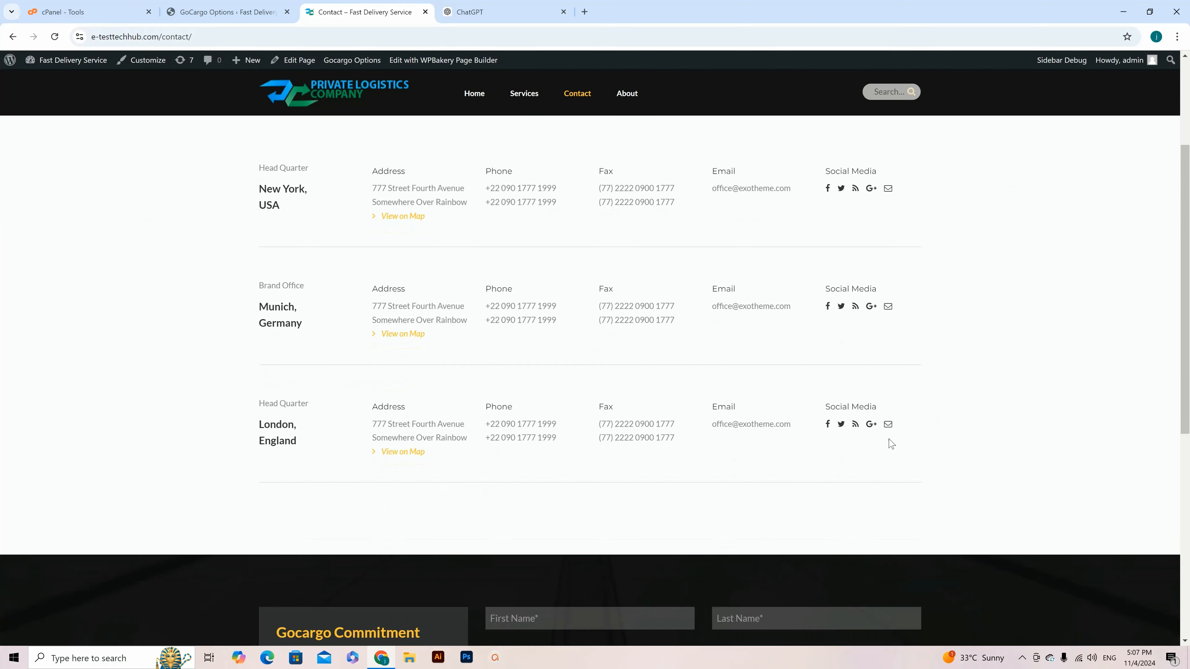
scroll(772, 462, "up", 2)
scroll(773, 462, "down", 5)
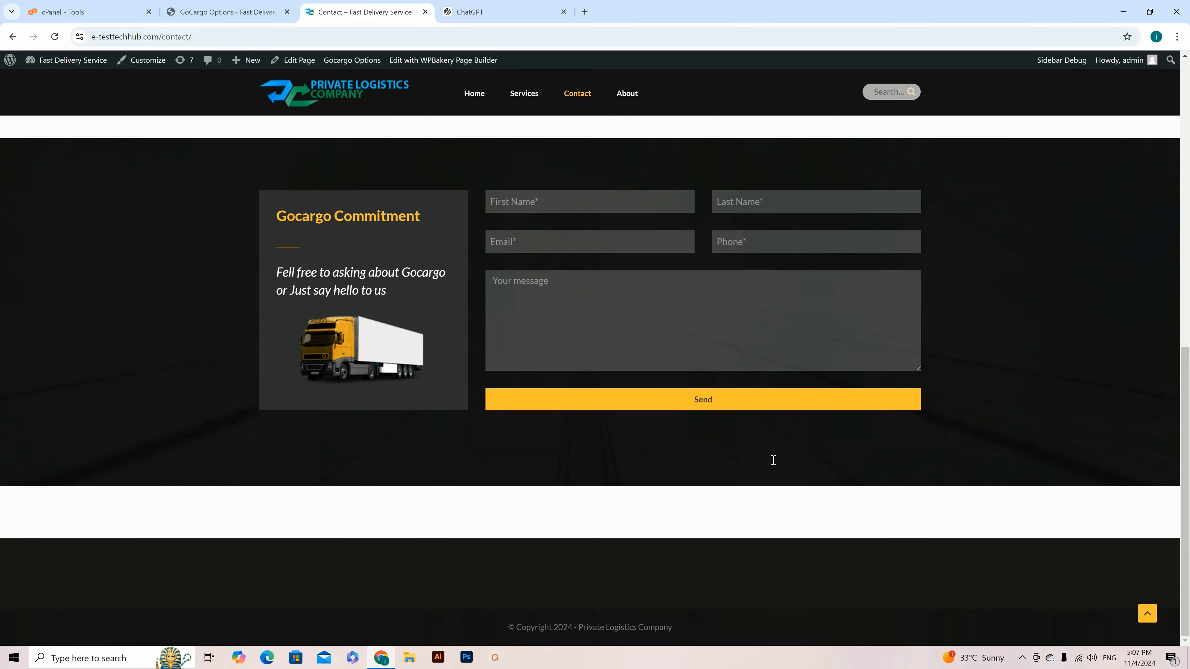
scroll(773, 459, "up", 10)
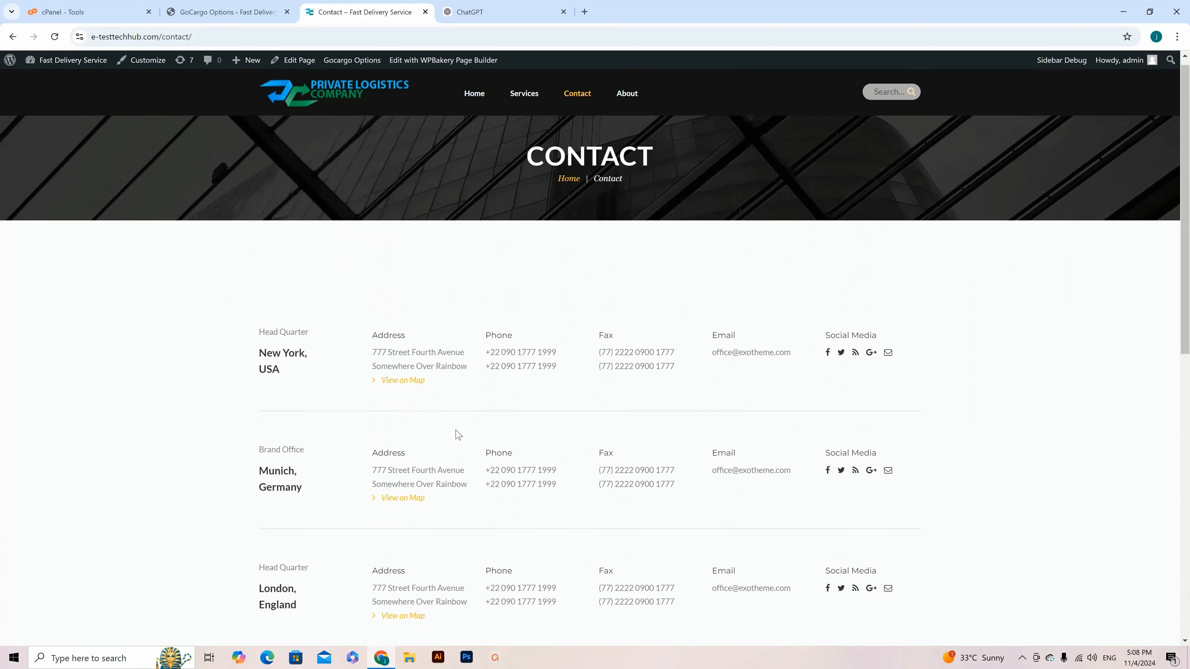
Open the Contact page in the WPBakery backend editor and delete the Munich, Germany office row
left_click(444, 62)
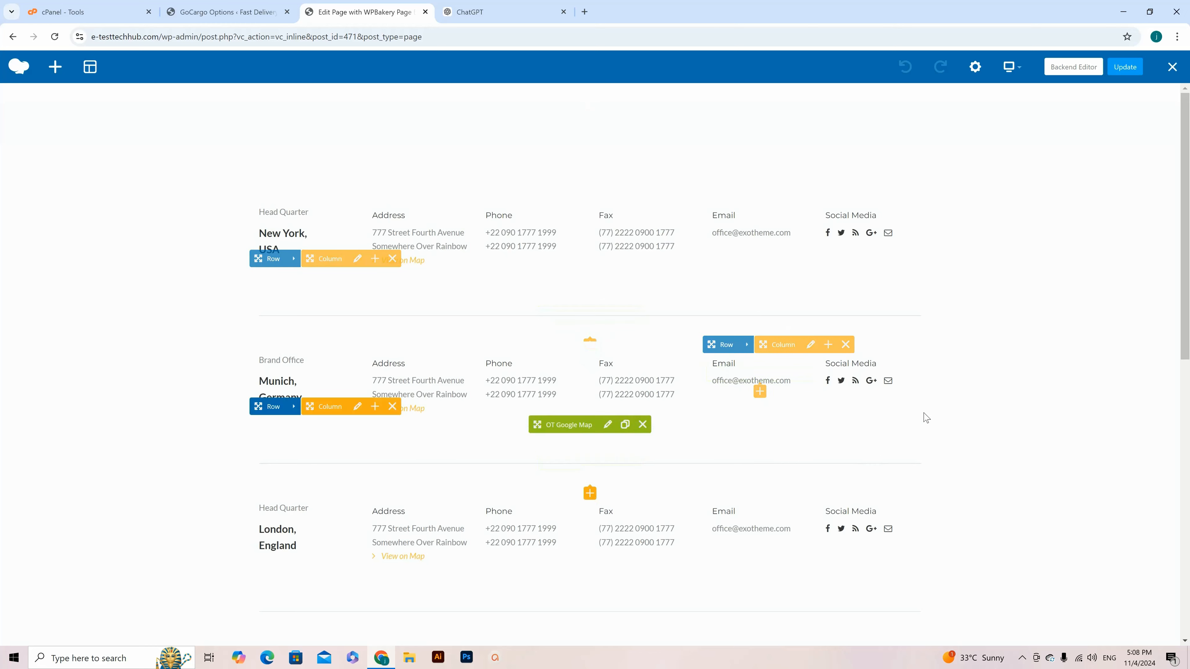
left_click(1068, 69)
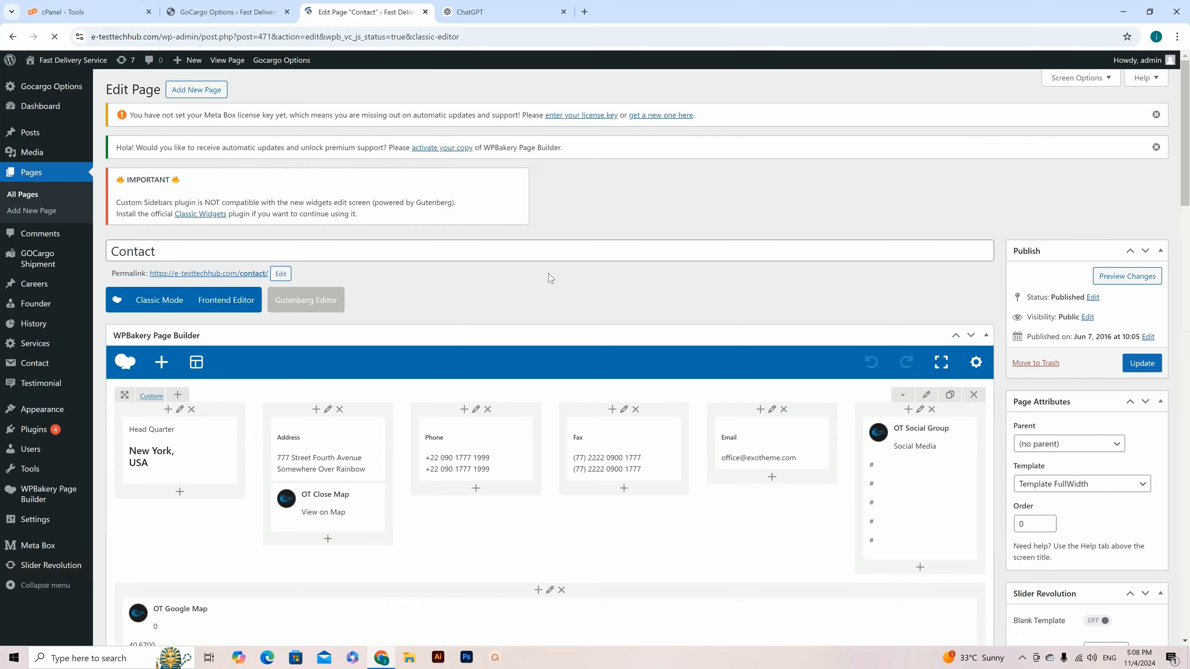
scroll(603, 245, "down", 2)
scroll(608, 263, "down", 6)
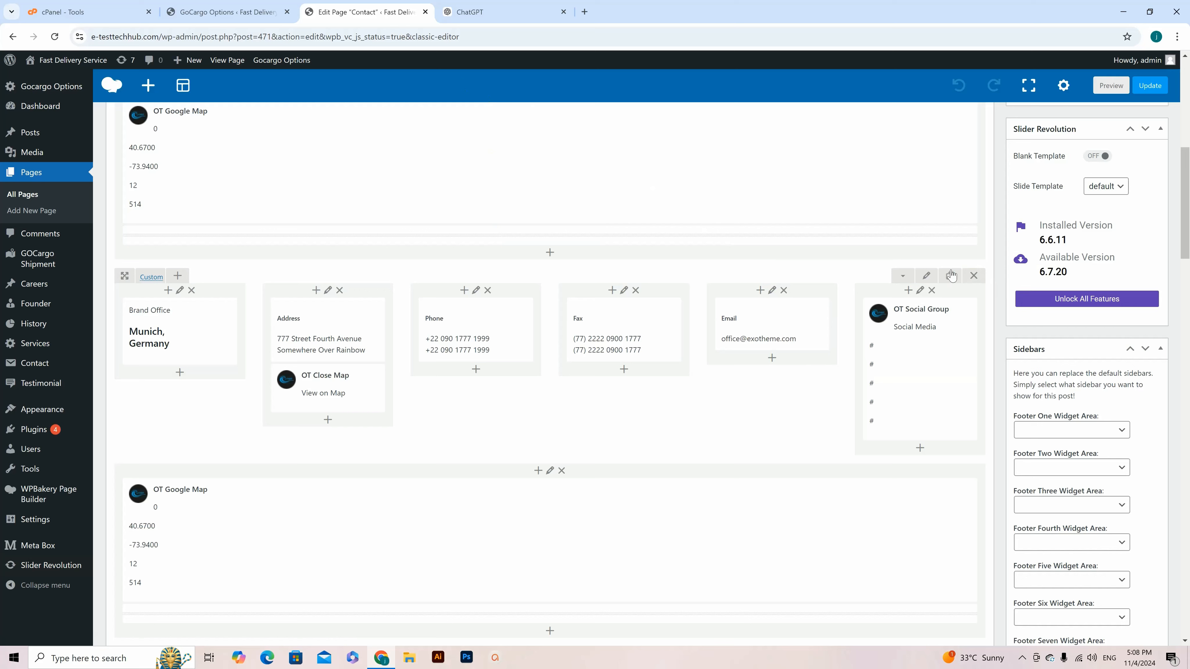
left_click(976, 276)
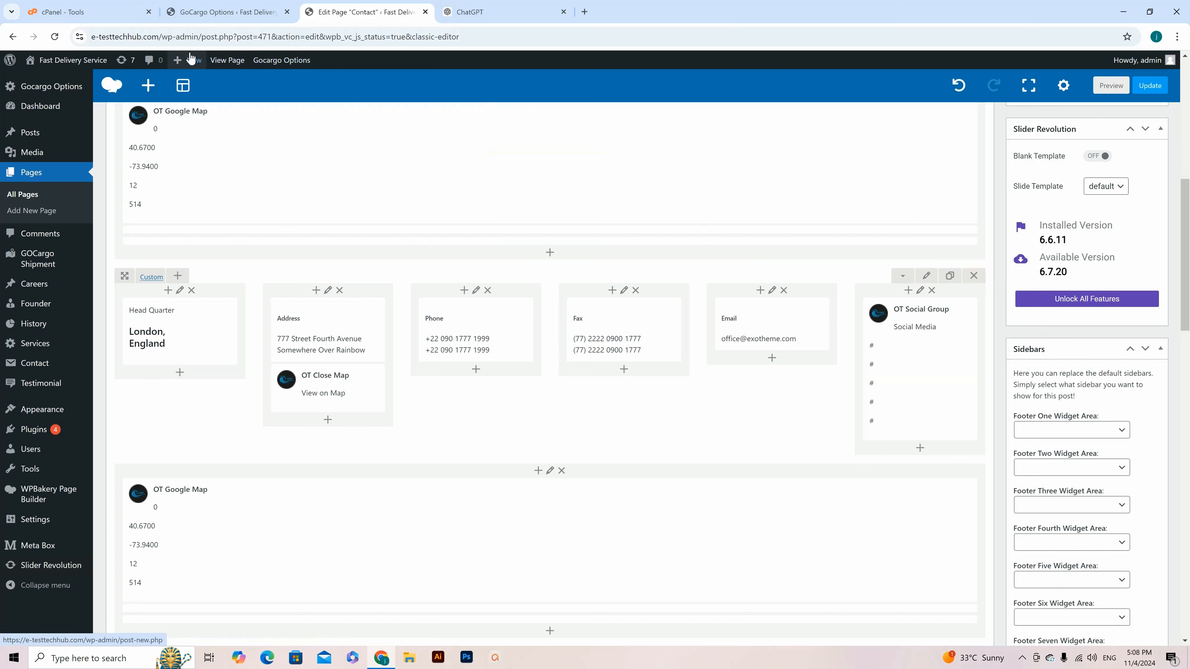
Open the live site in a new browser tab and view the office rows on its Contact page
right_click(45, 85)
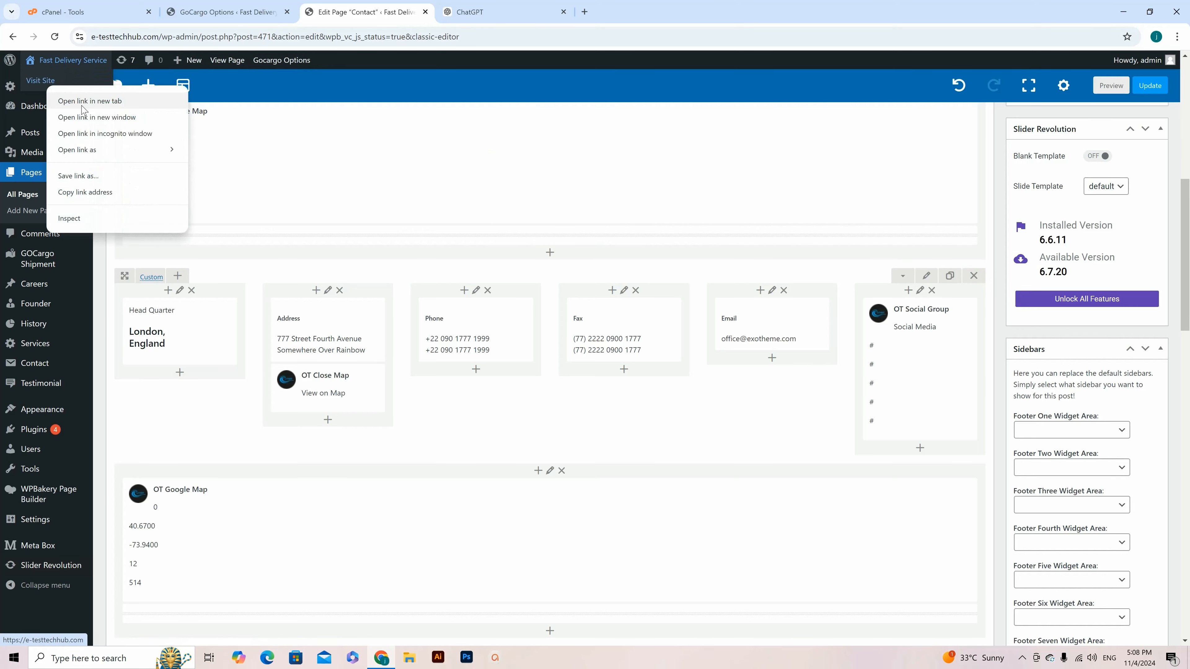
left_click(87, 100)
left_click(483, 13)
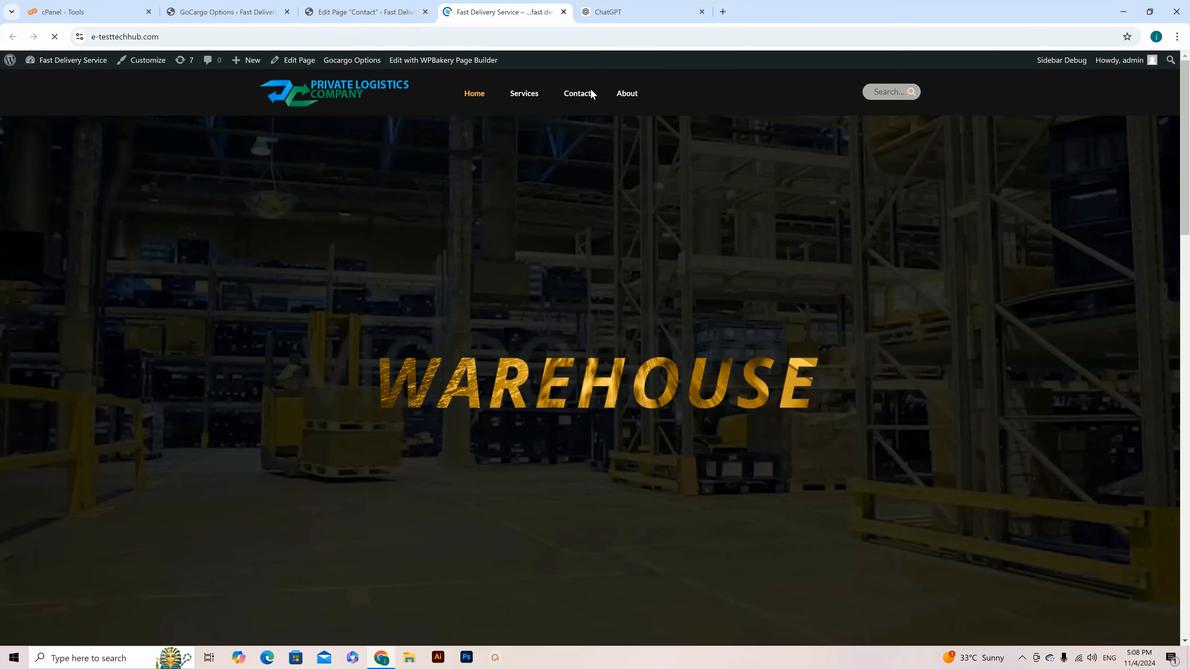
left_click(592, 94)
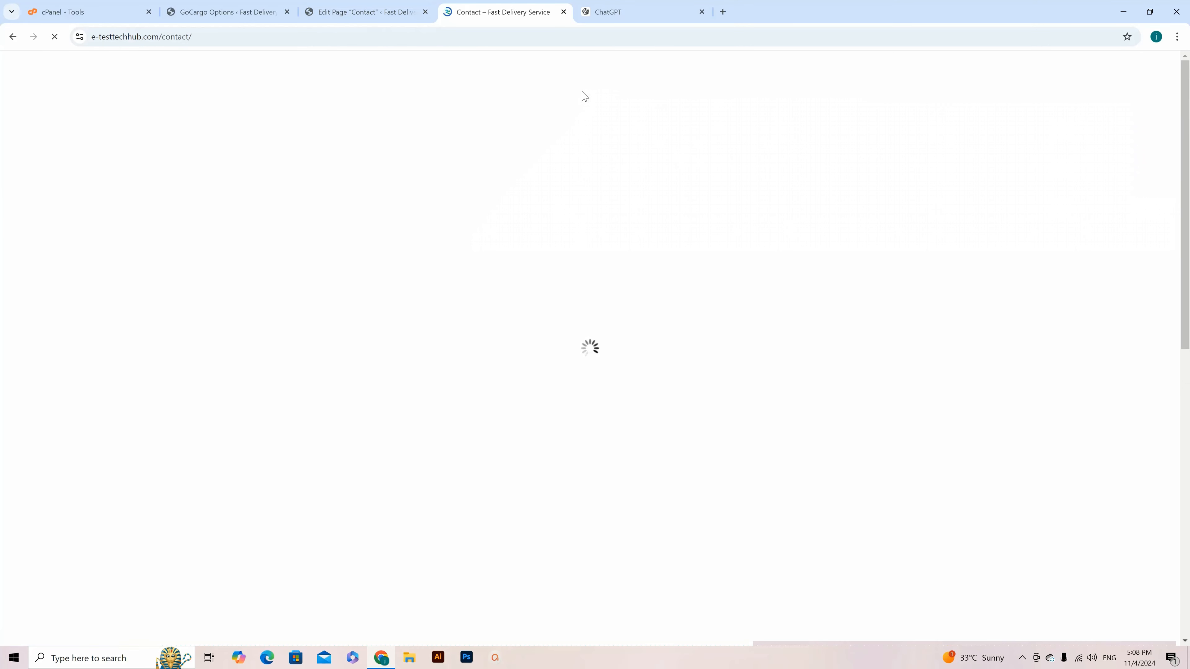
scroll(638, 252, "down", 2)
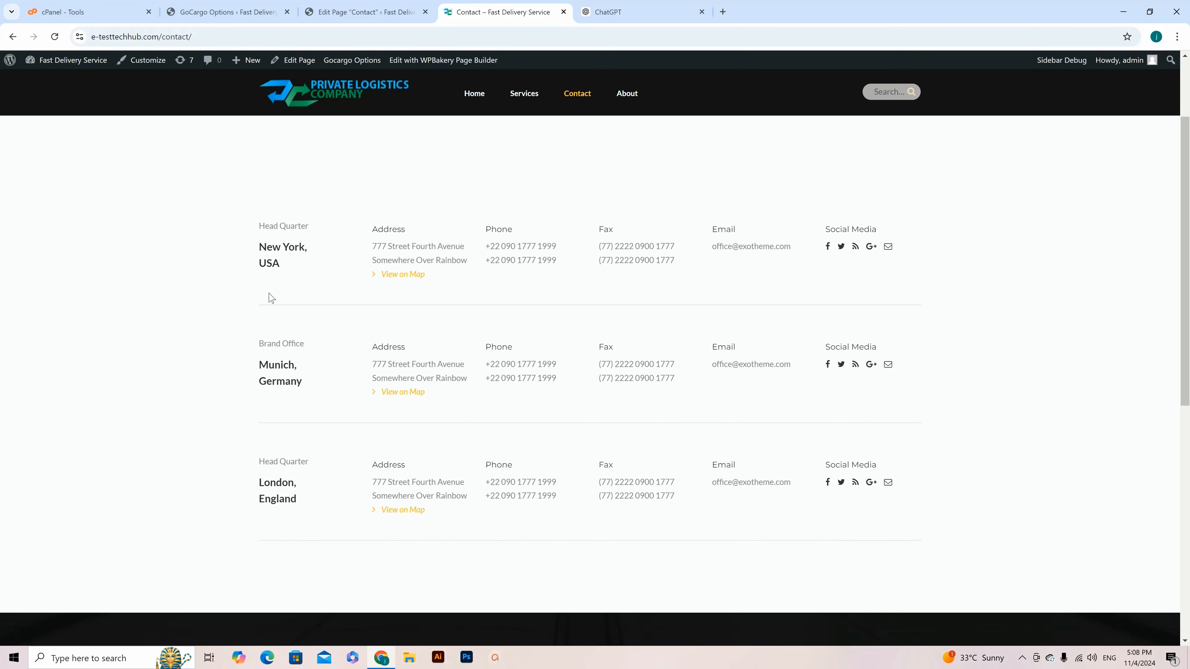
Compare the office rows in the Contact page editor with those on the live Contact page
left_click(361, 12)
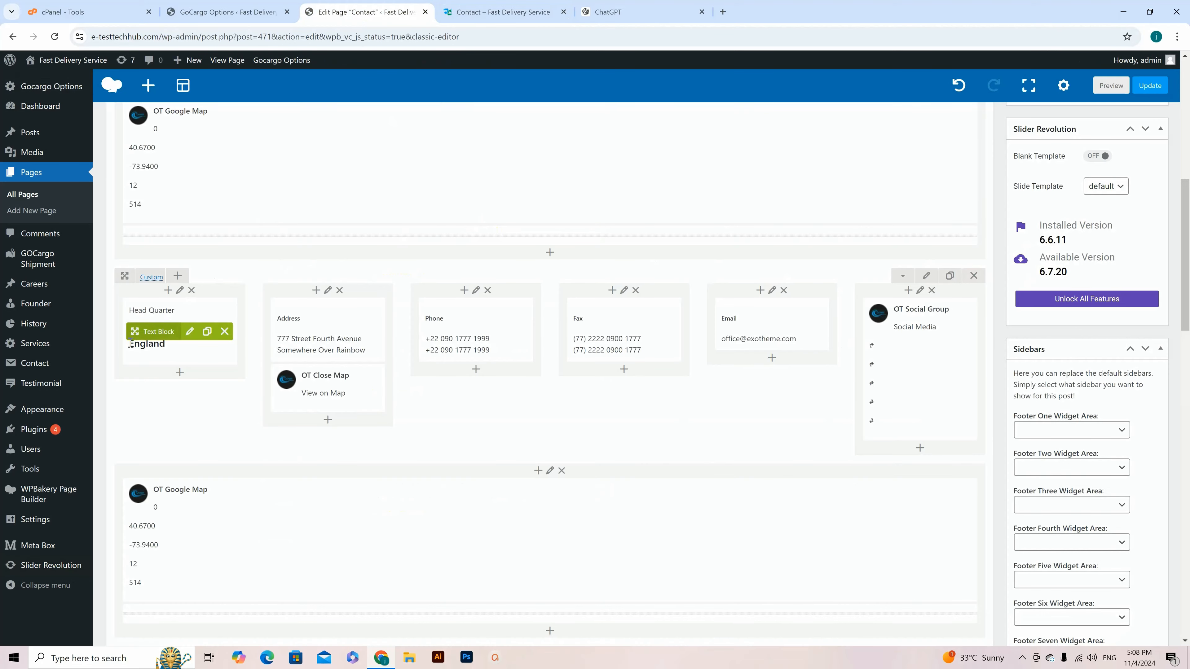
scroll(443, 171, "up", 5)
scroll(442, 171, "up", 3)
scroll(443, 171, "down", 3)
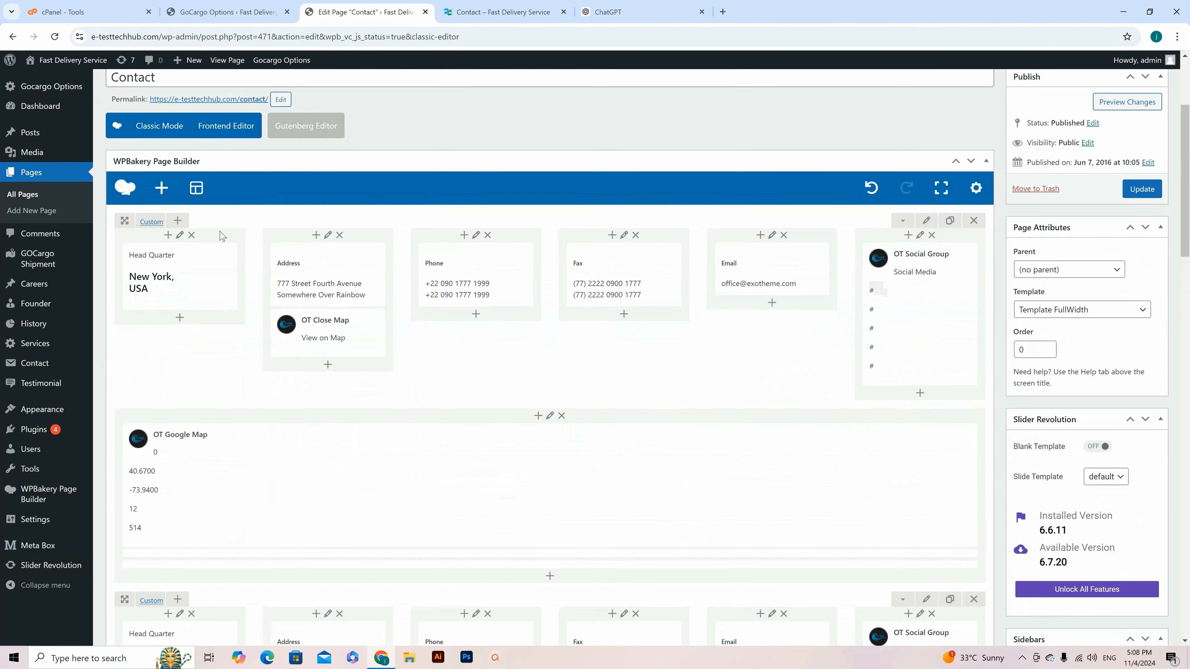
left_click(498, 12)
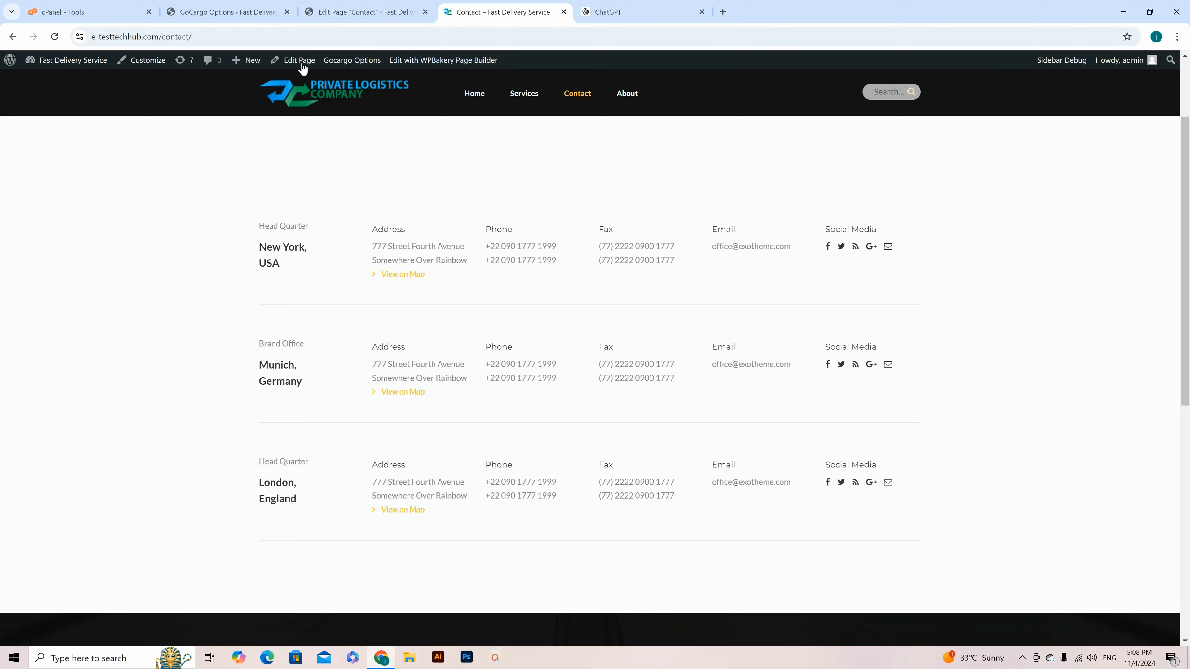
left_click(361, 12)
Delete the London, England office row from the Contact page and update the page
scroll(457, 174, "down", 6)
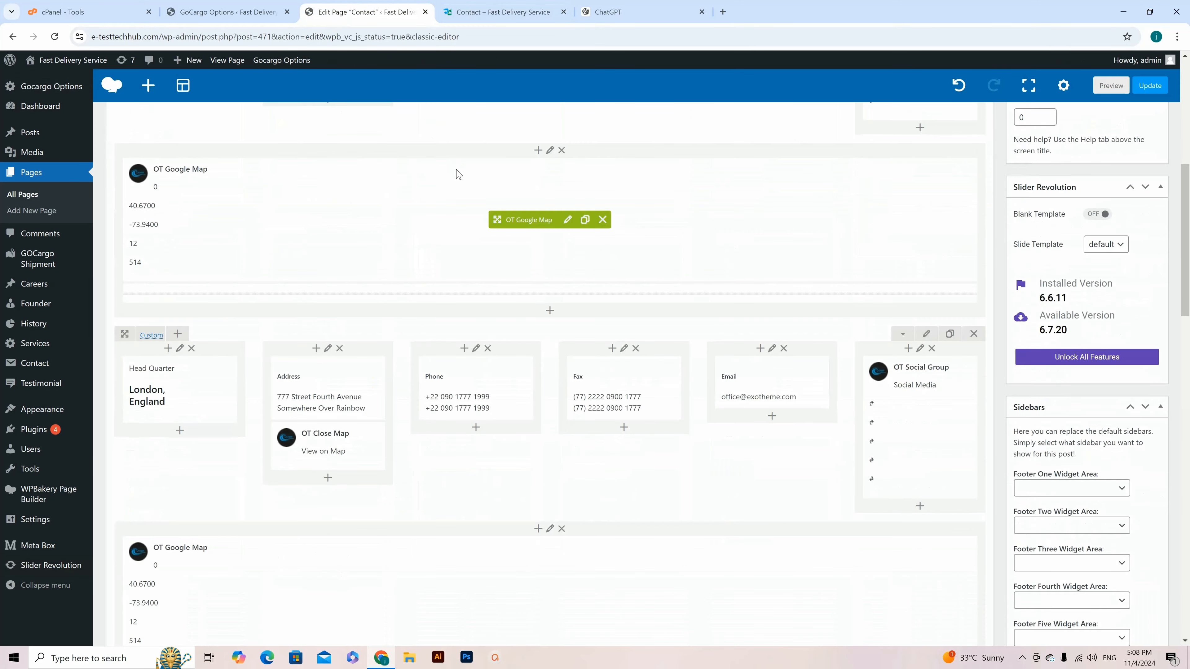
scroll(457, 173, "down", 5)
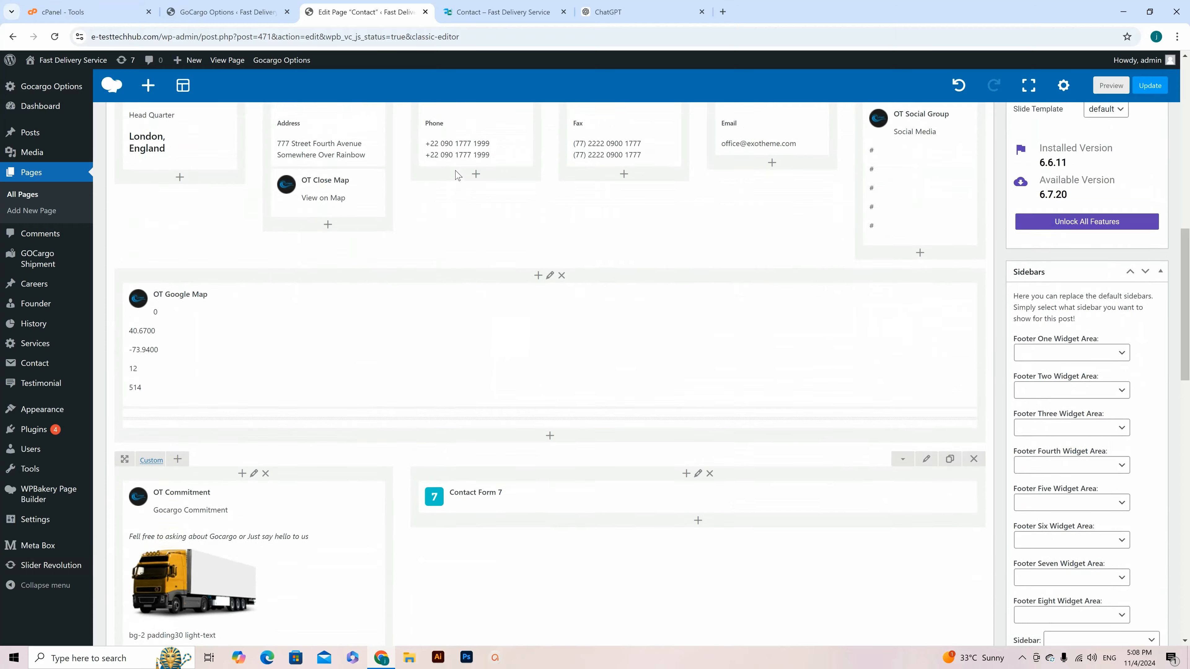
scroll(458, 175, "up", 11)
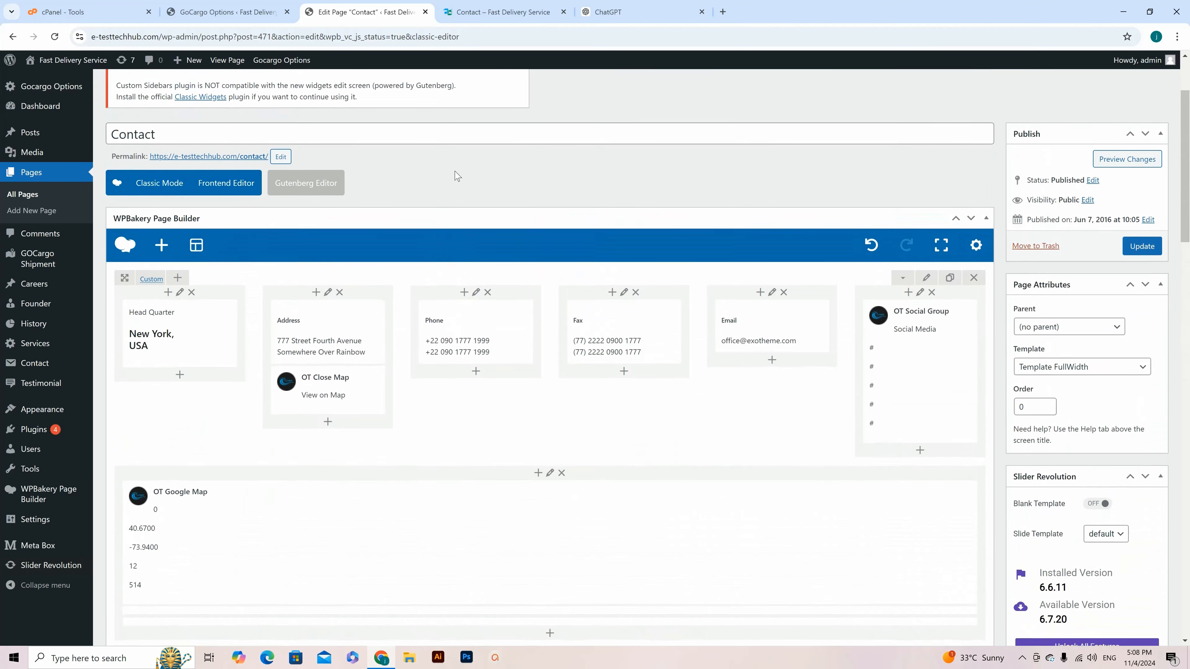
scroll(457, 176, "down", 12)
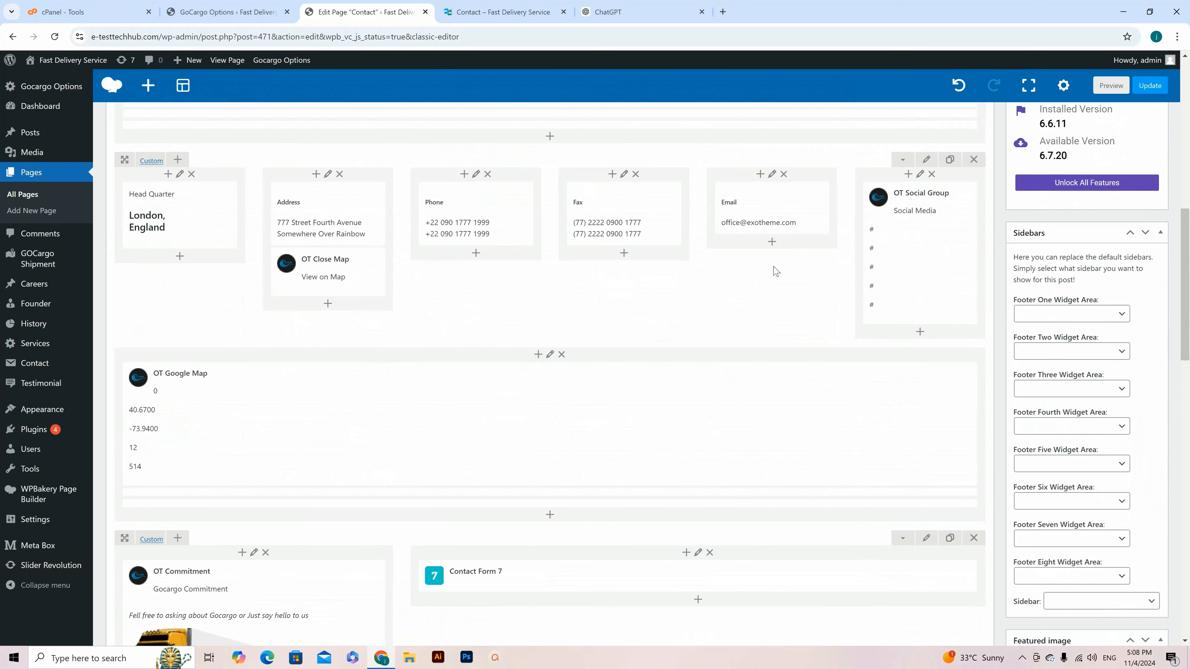
scroll(676, 291, "down", 7)
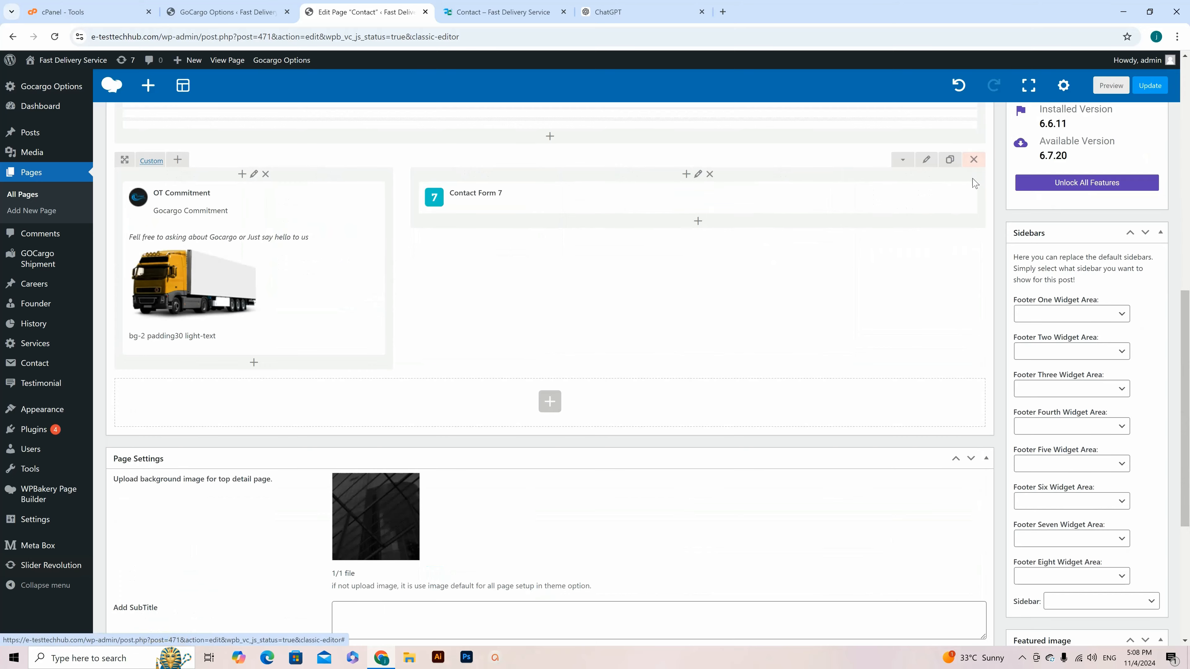
scroll(620, 288, "up", 8)
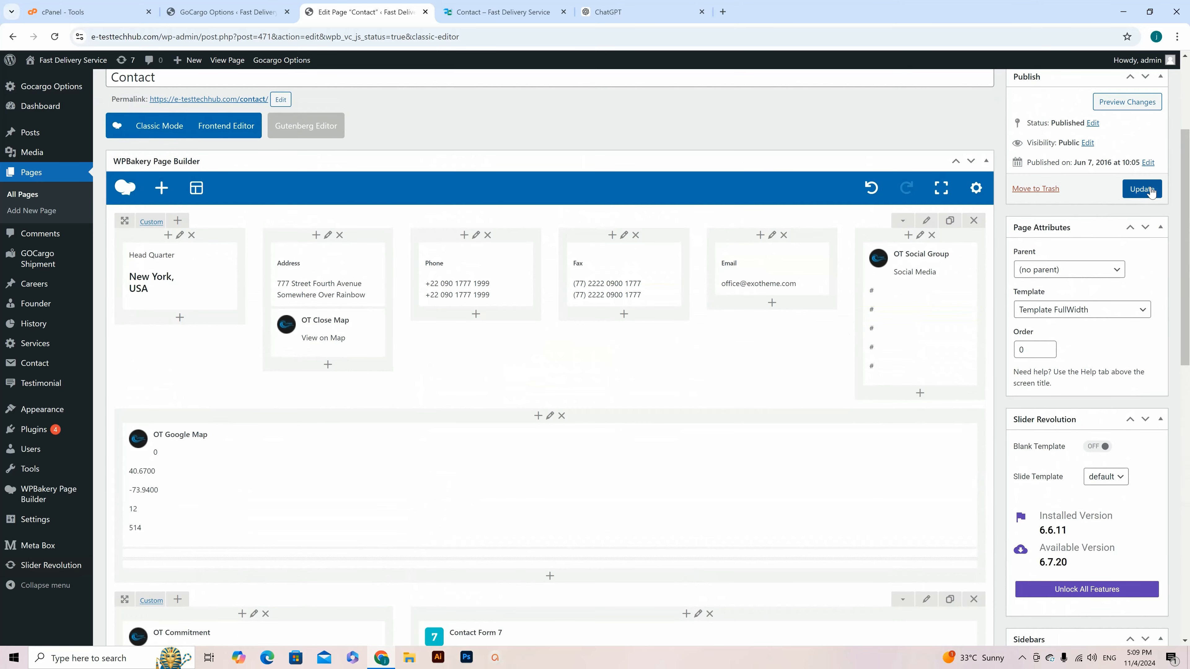
left_click(1151, 191)
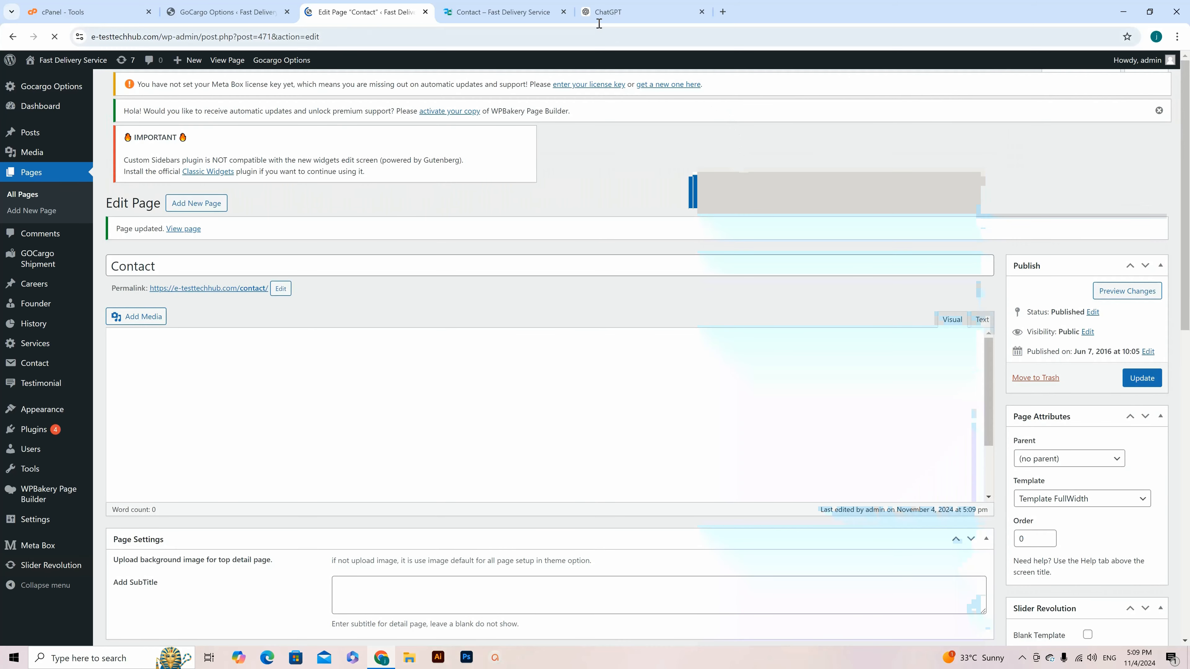
Reload the live Contact page to check its office listings
left_click(505, 13)
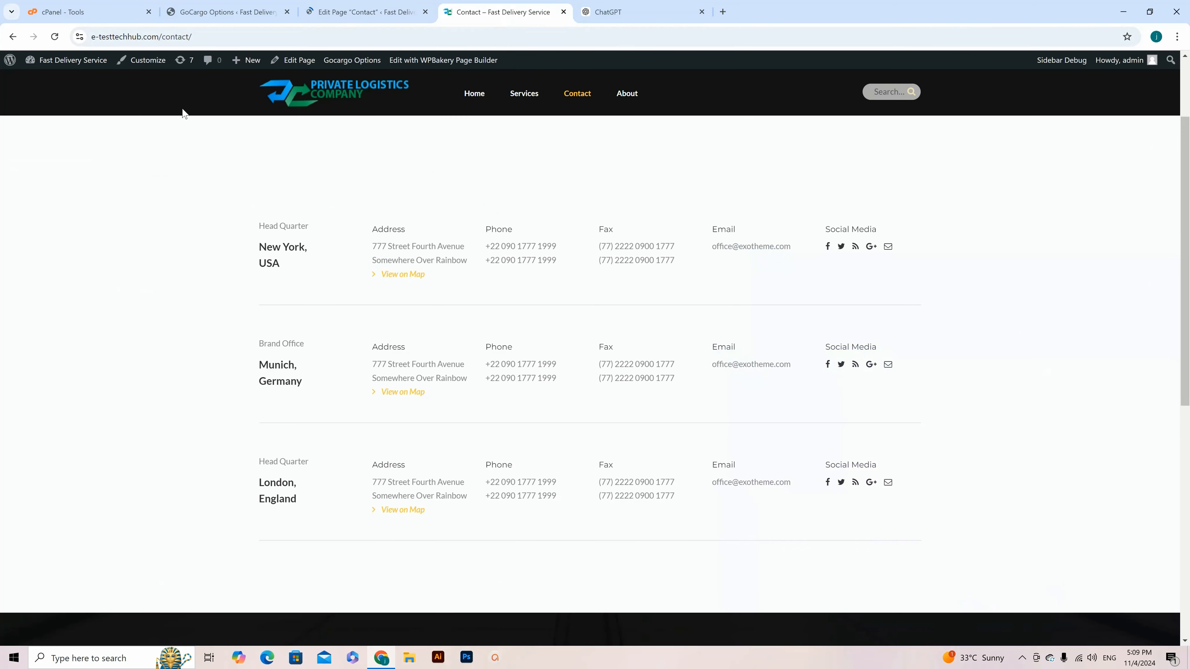
left_click(55, 36)
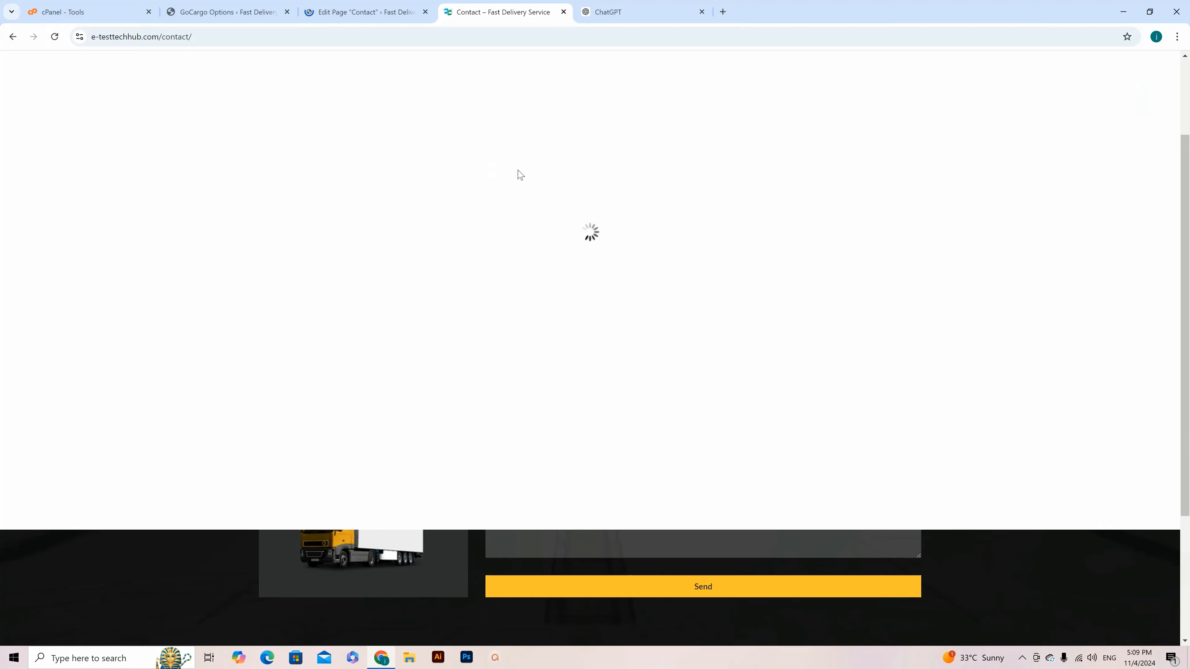
Replace the two phone numbers in the Contact page's Phone text block with a single new number and save the block
scroll(539, 183, "down", 2)
scroll(537, 183, "up", 3)
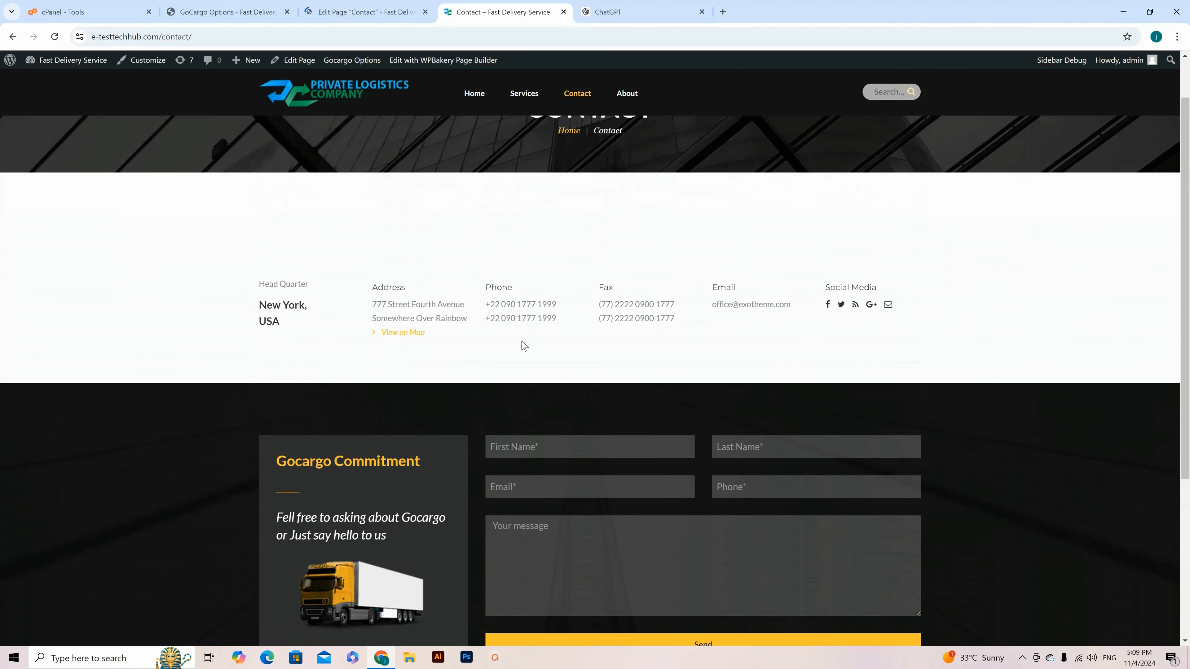
left_click(365, 11)
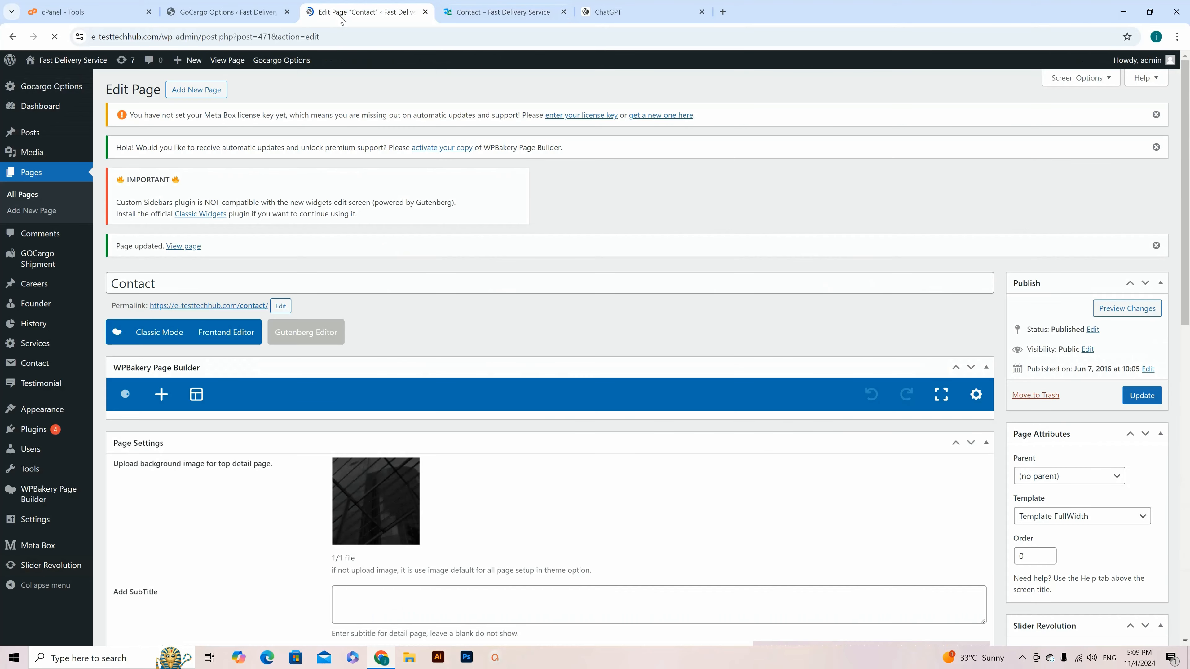
scroll(585, 347, "down", 3)
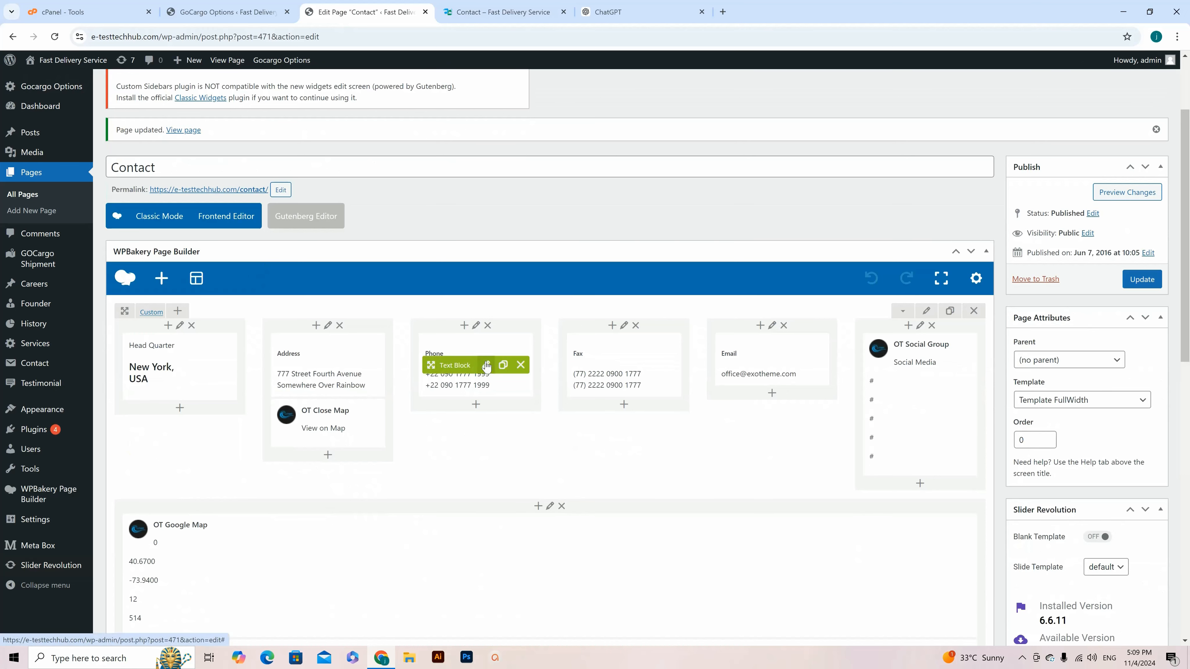
left_click(487, 369)
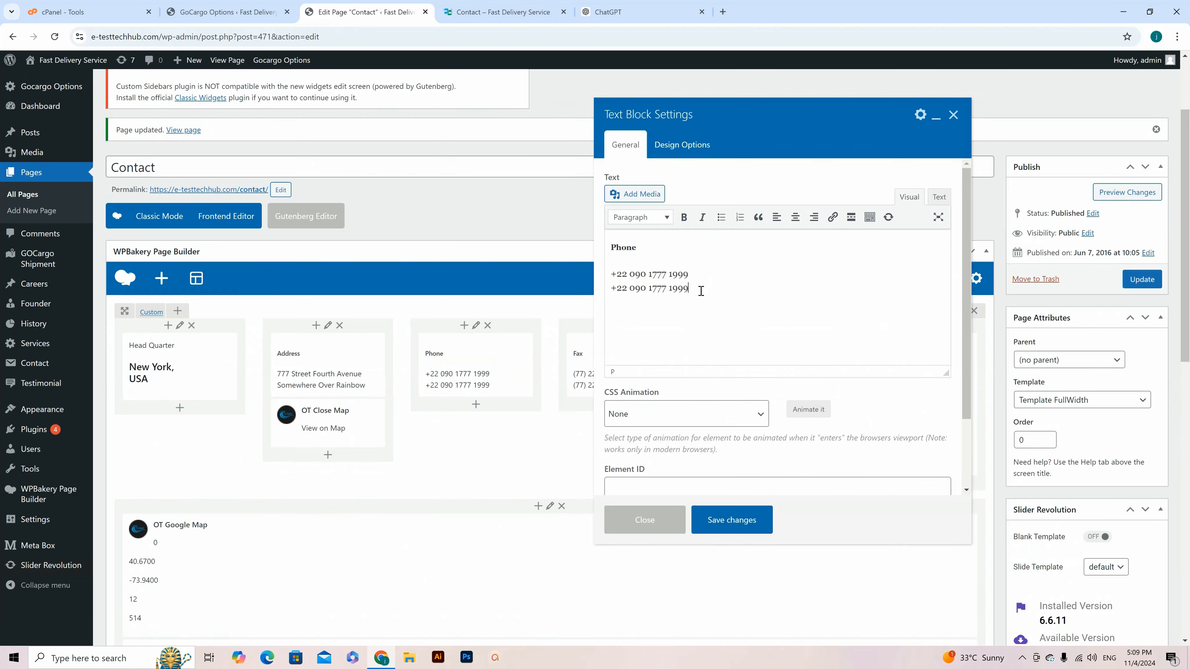
left_click_drag(698, 288, 605, 284)
key("BackSpace")
left_click(748, 521)
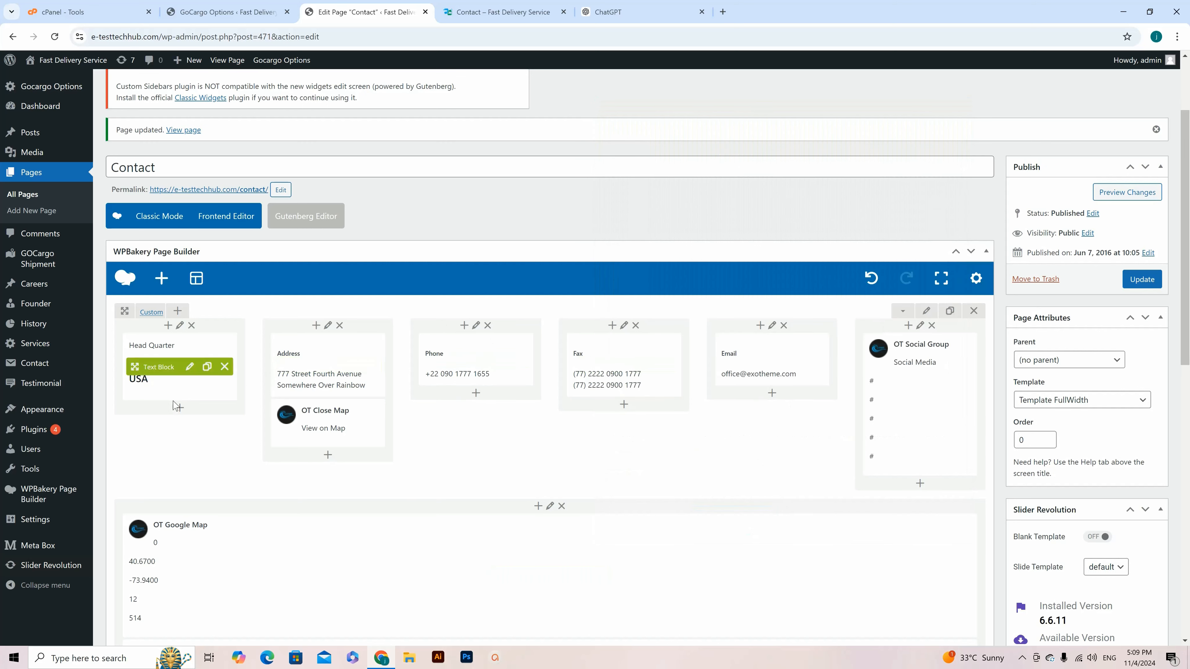
Review the Head Quarter and Address text blocks of the New York office without editing them, and update the Contact page
left_click(189, 367)
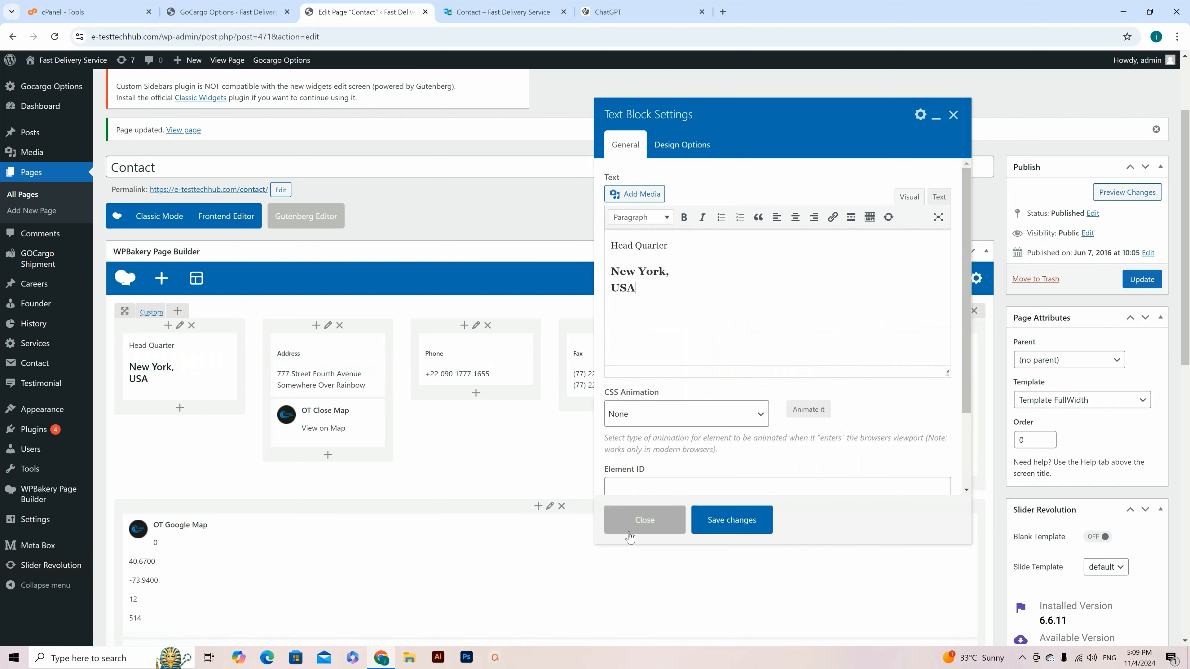
left_click(637, 521)
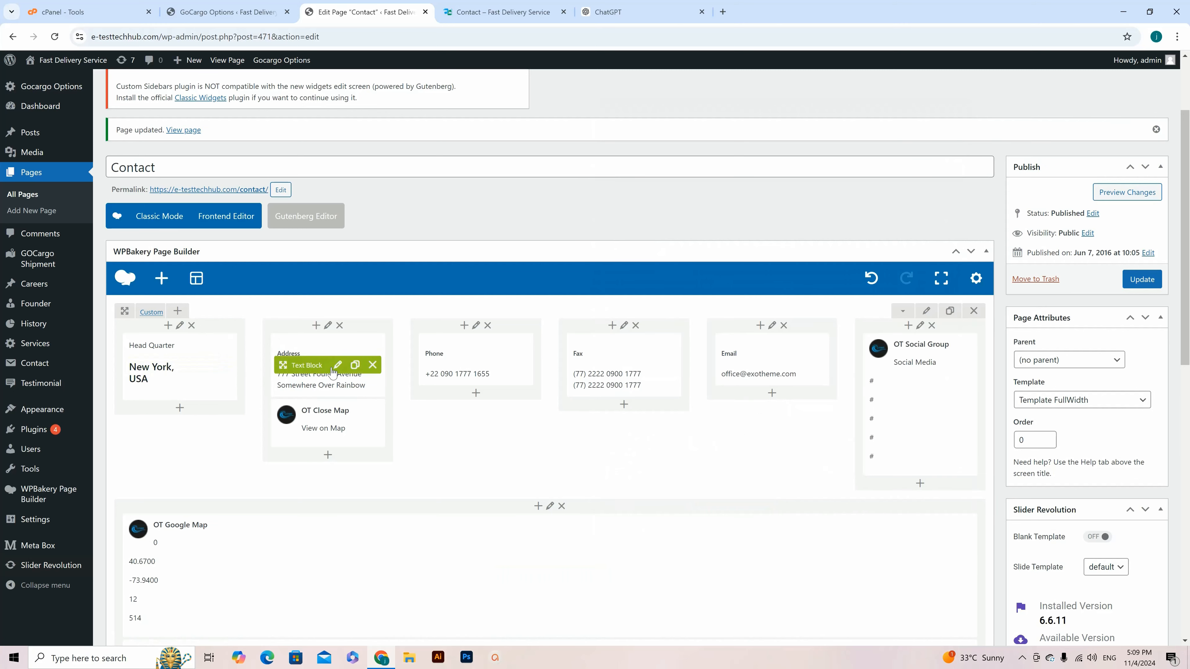
left_click(336, 366)
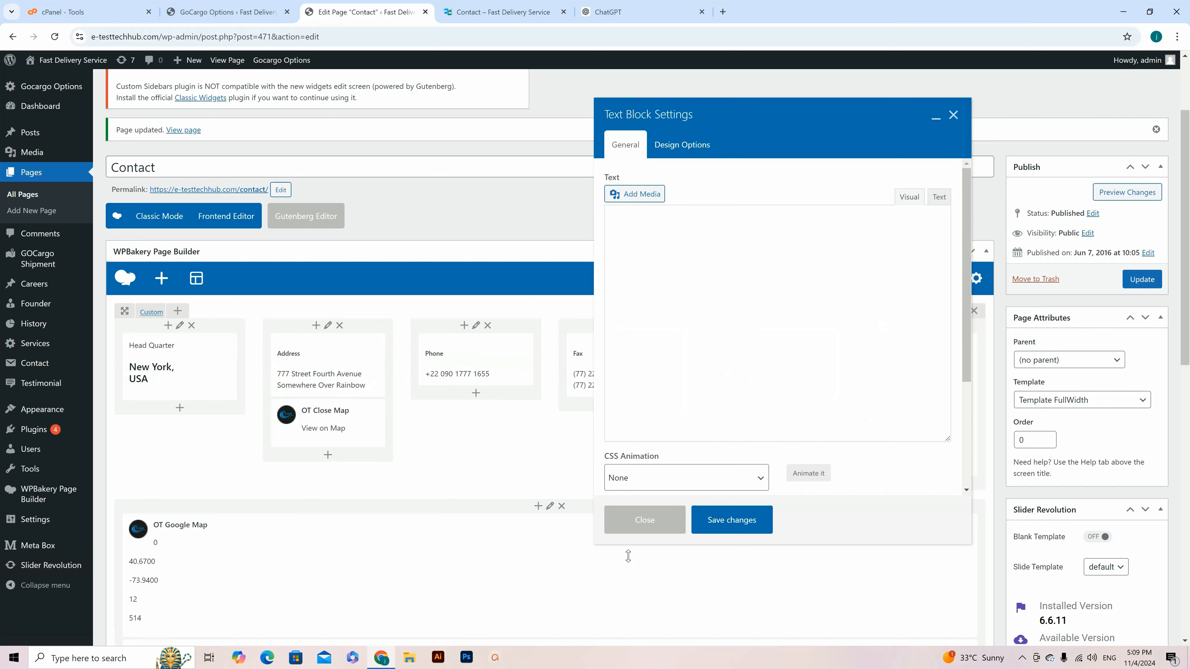
left_click(645, 524)
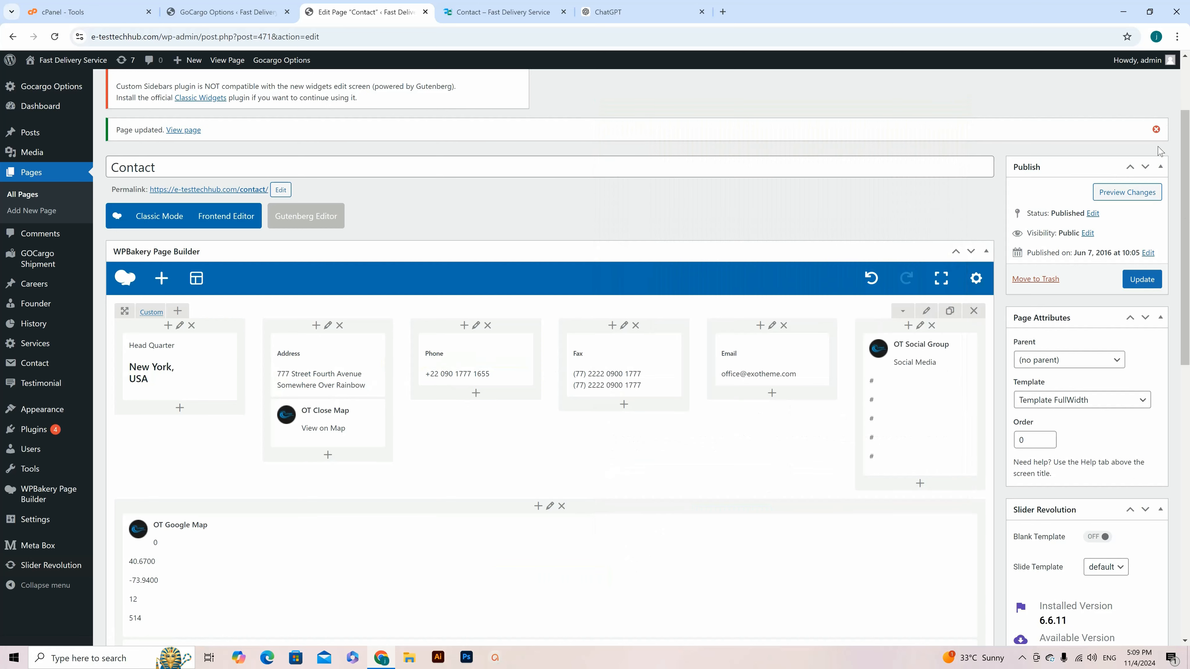
left_click(1146, 281)
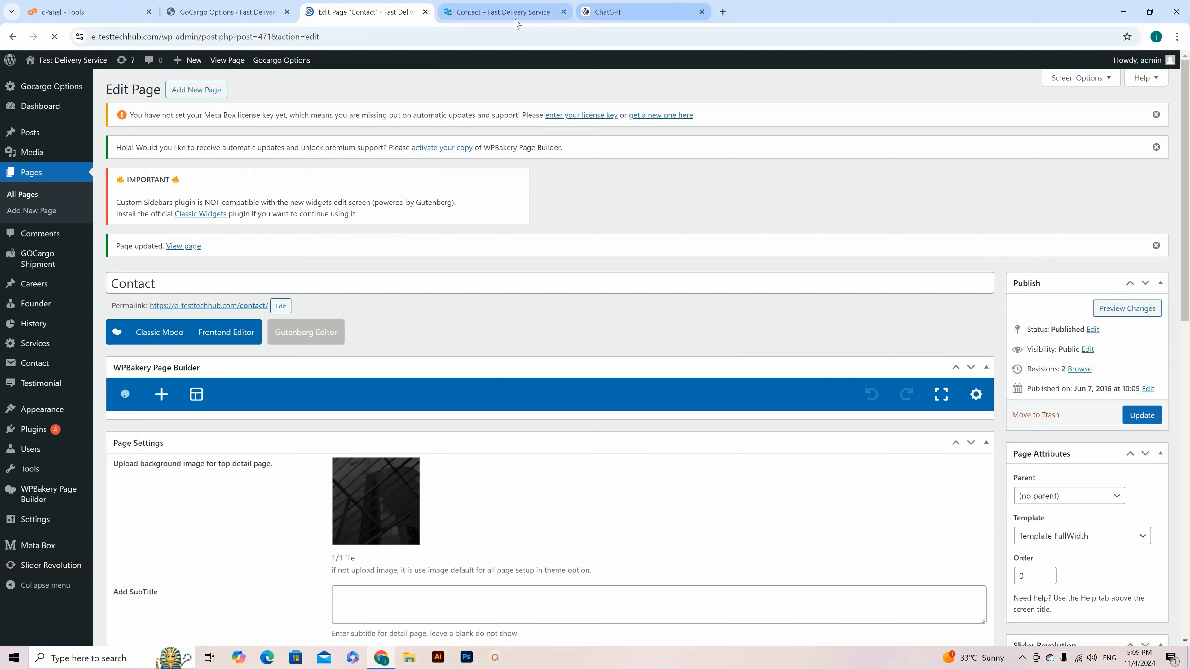
Open the live About page and examine its intro, Mission & Vision, Gocargo Commitment and Board of Directors sections
left_click(503, 12)
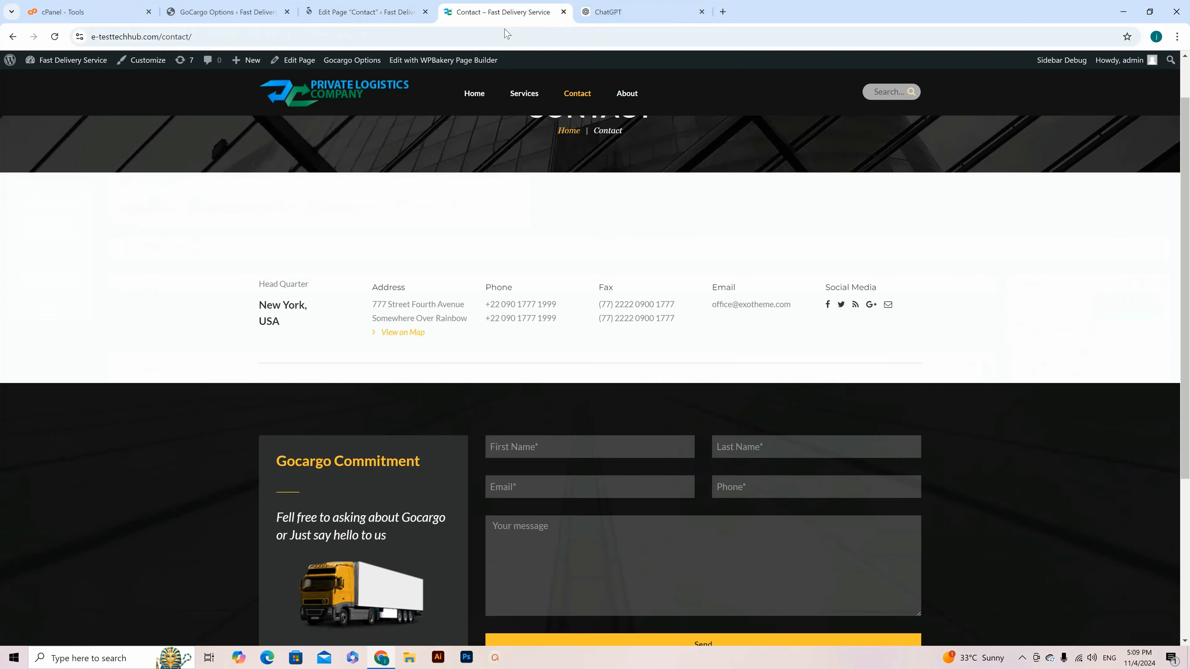
left_click(627, 93)
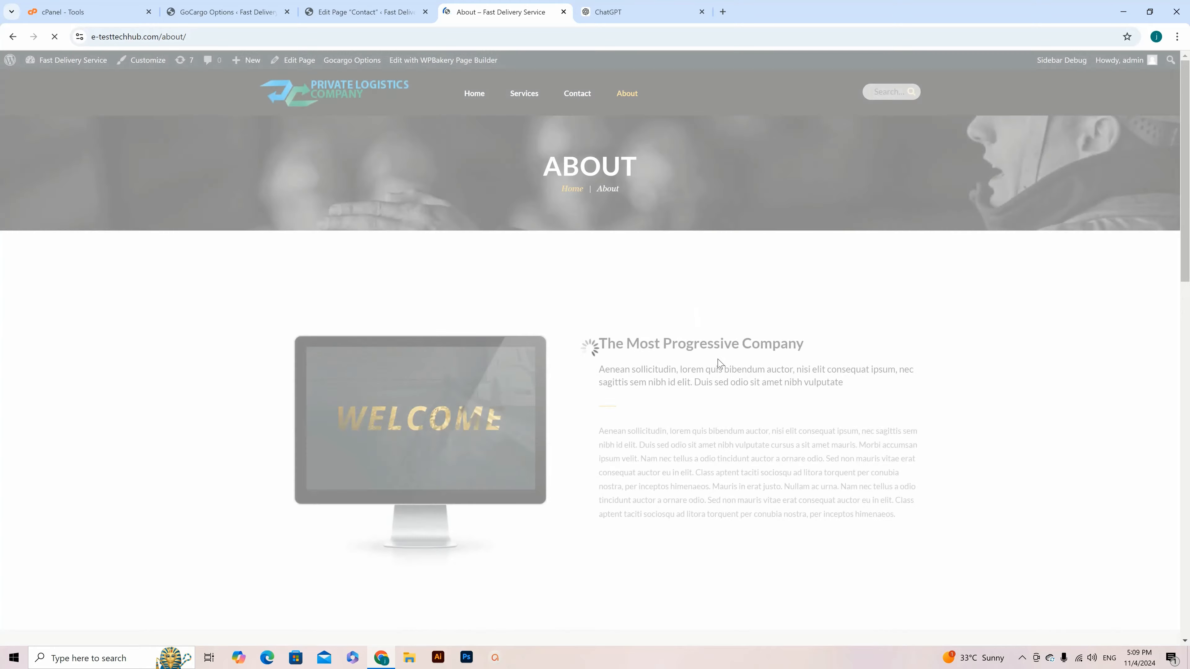
scroll(716, 343, "down", 15)
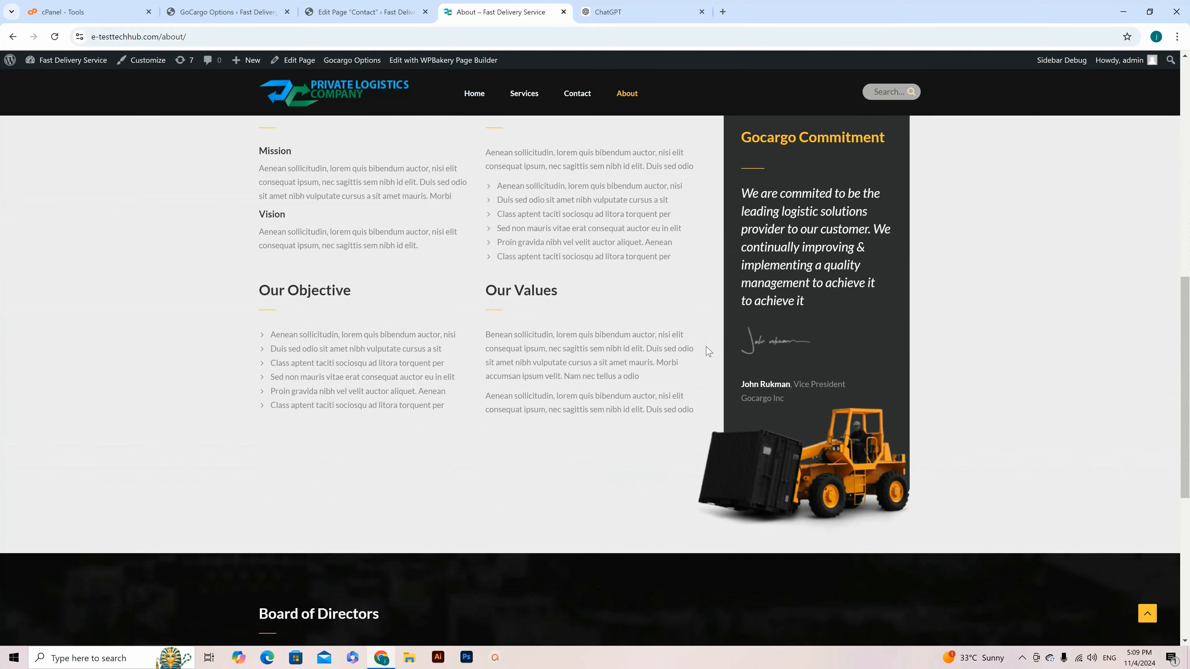
scroll(705, 349, "up", 8)
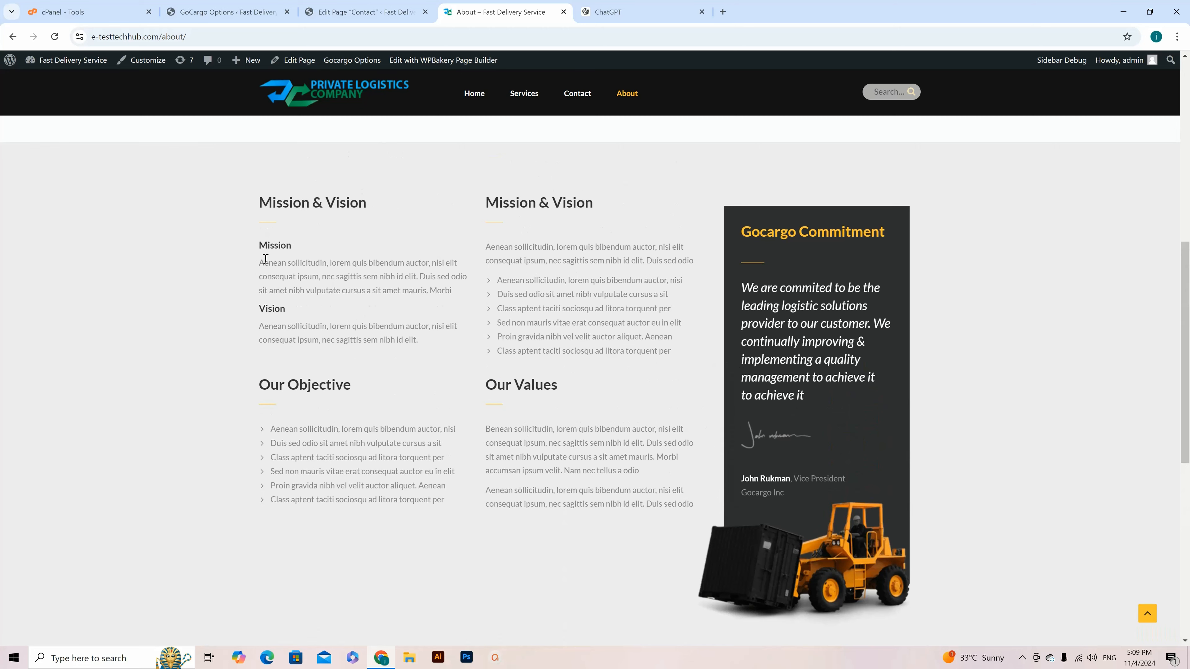
scroll(279, 313, "down", 1)
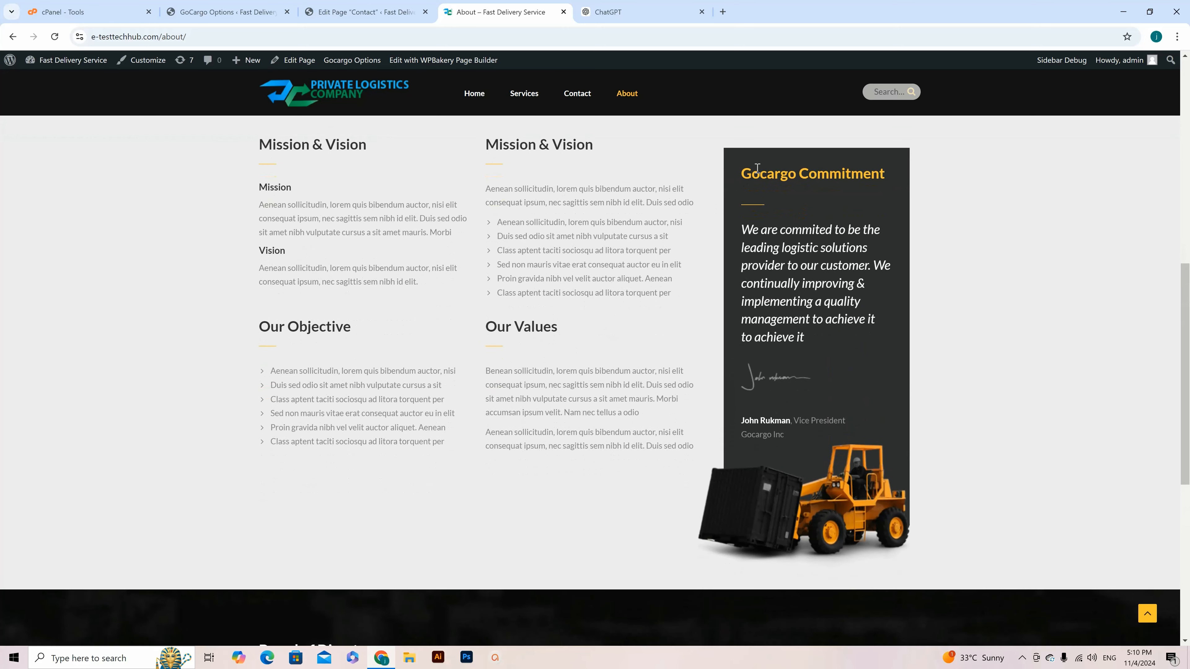
scroll(603, 316, "down", 7)
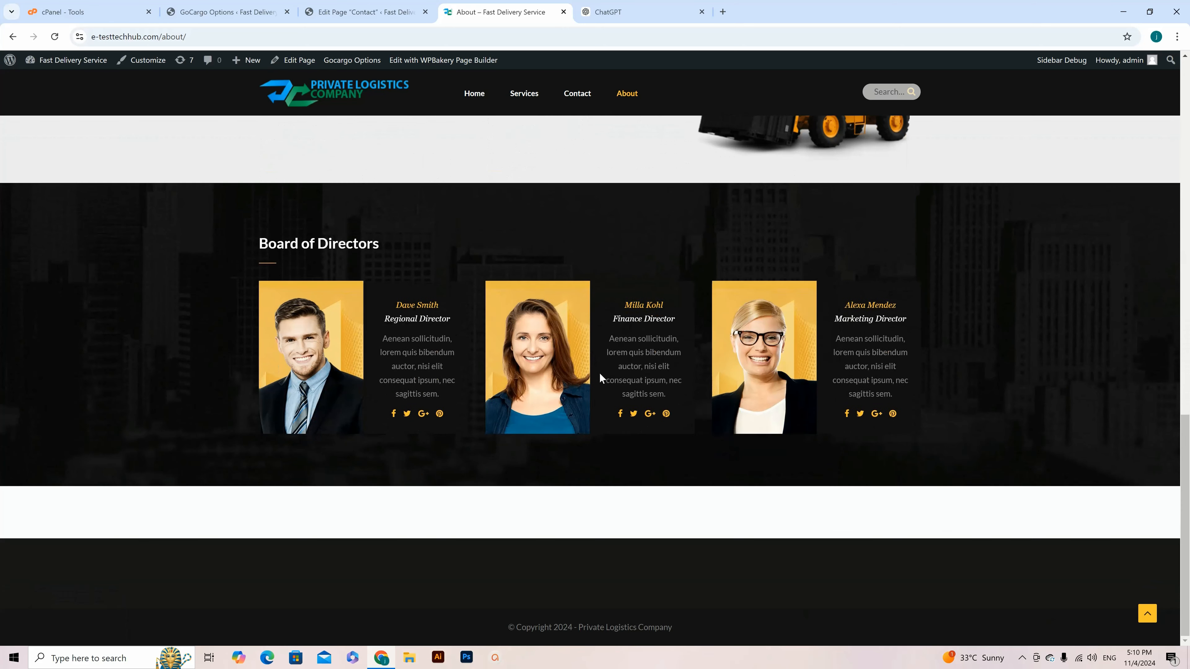
scroll(566, 377, "up", 18)
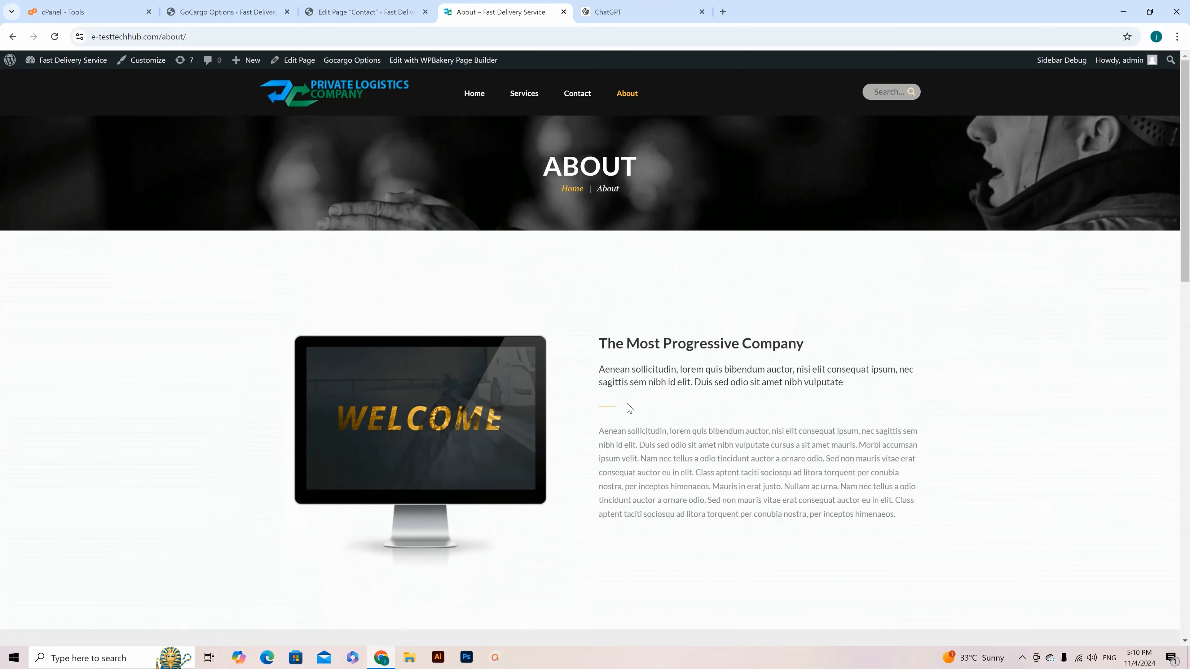
scroll(637, 410, "down", 7)
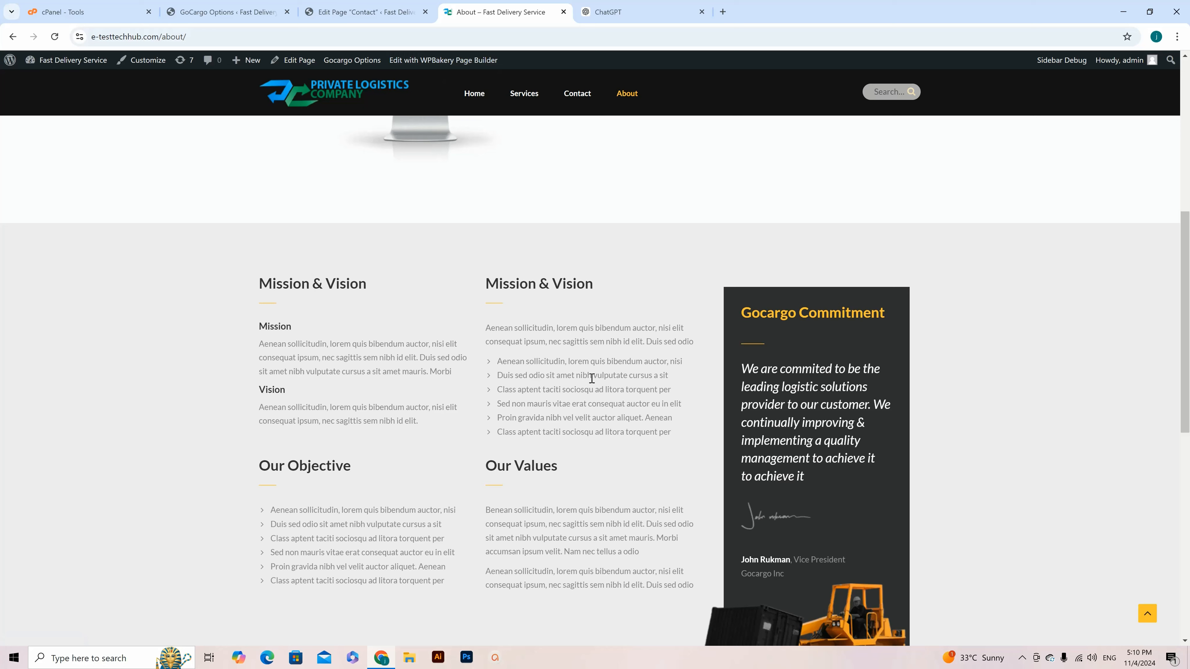
Open the About page in the WPBakery backend editor and close the Contact page editor
left_click(416, 60)
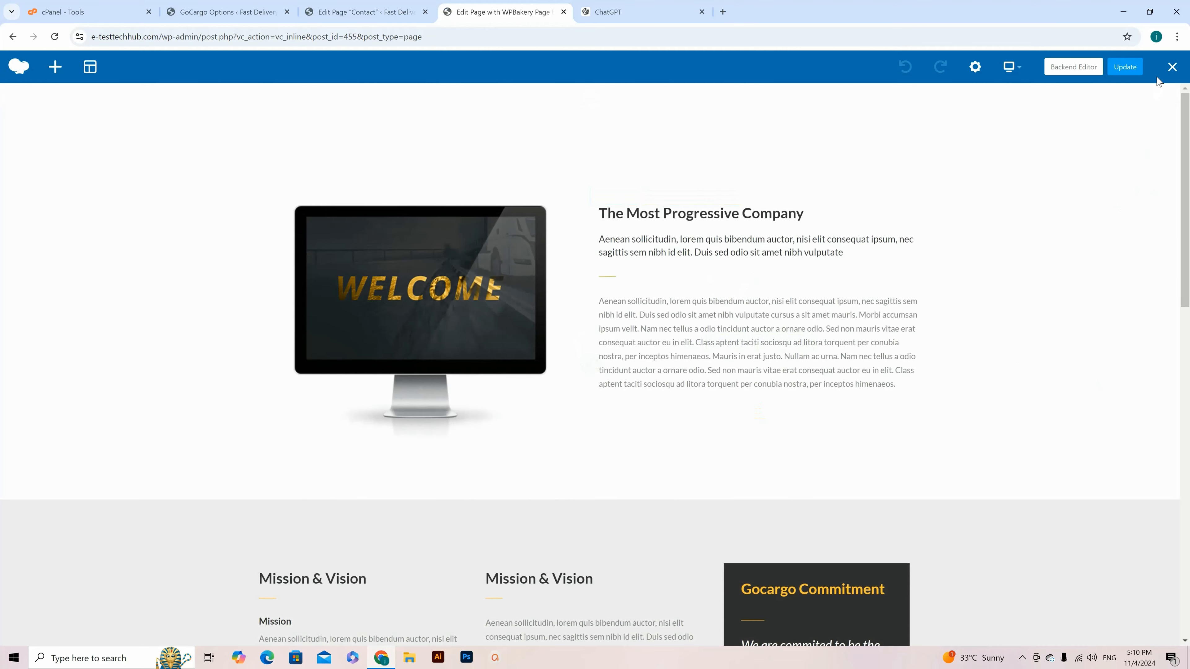
left_click(1073, 72)
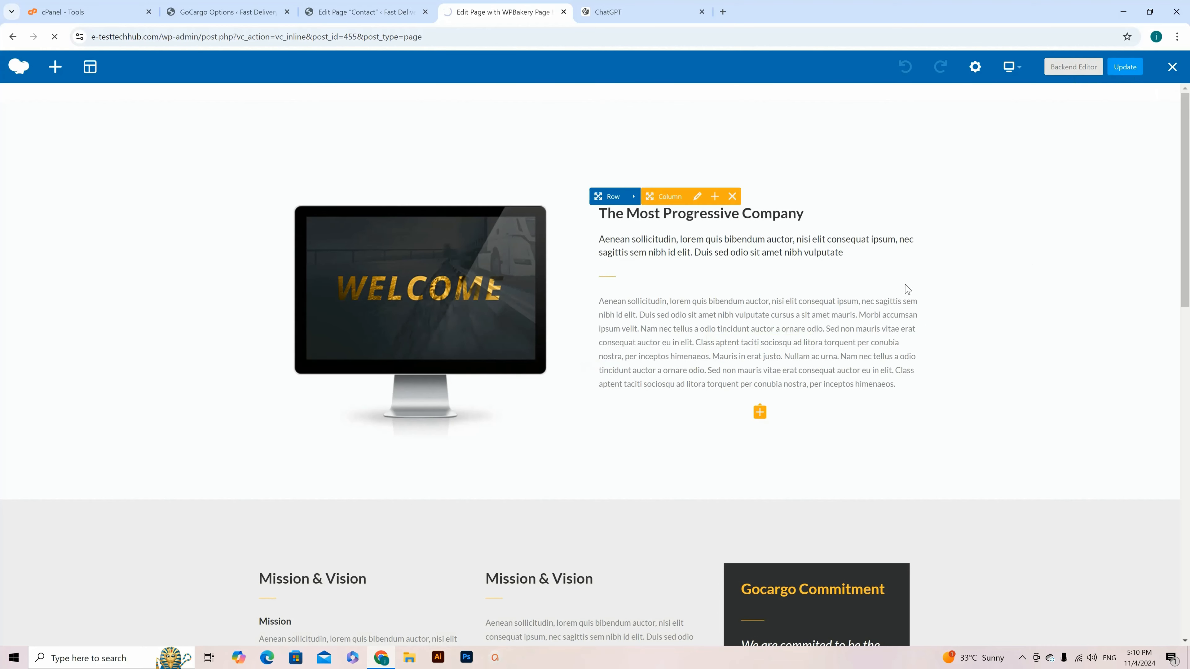
left_click(425, 12)
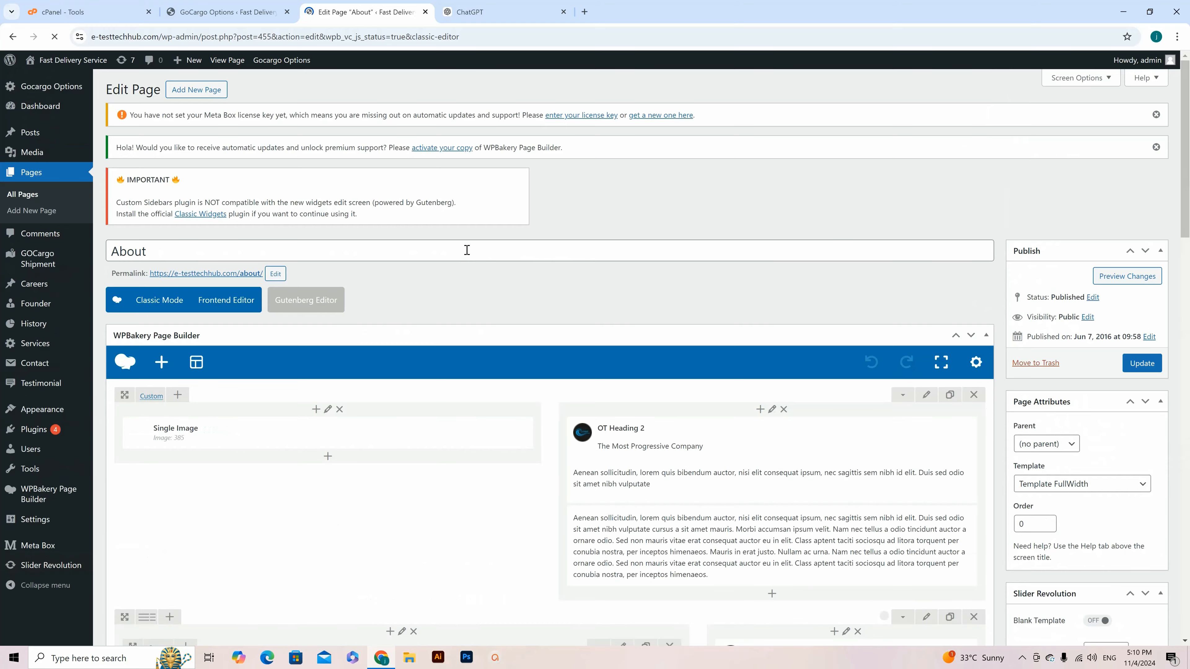
Delete the About page row containing Mission & Vision, Our Objective, Our Values and the Gocargo Commitment block
scroll(461, 252, "down", 3)
scroll(459, 252, "down", 5)
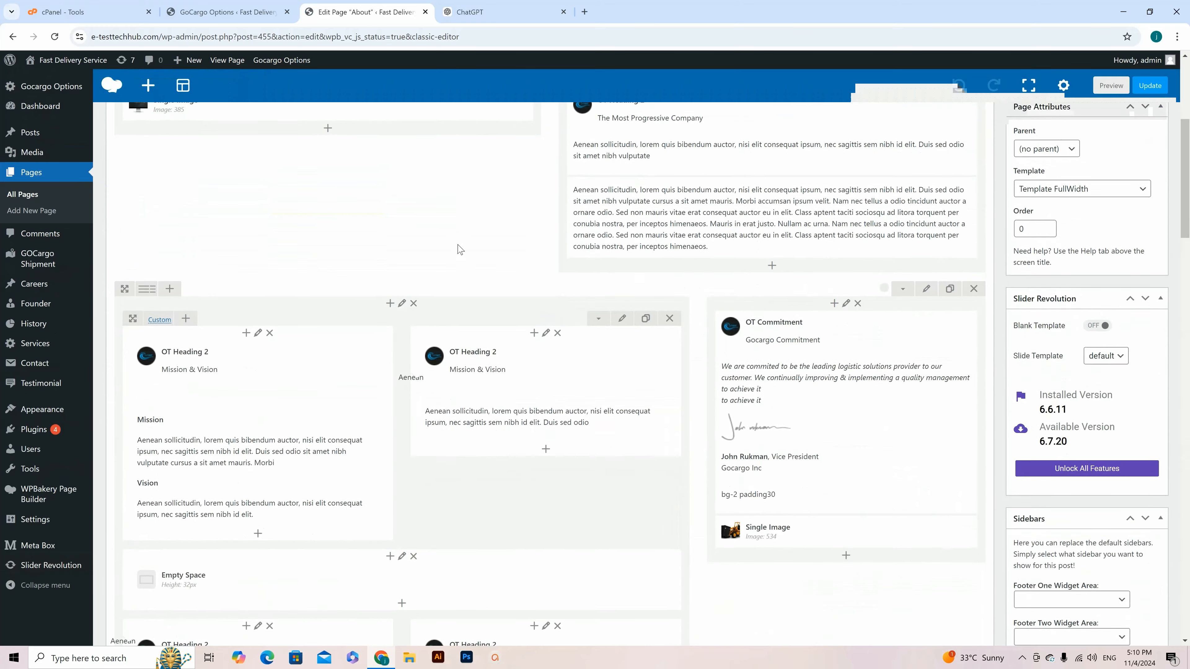
scroll(460, 243, "down", 1)
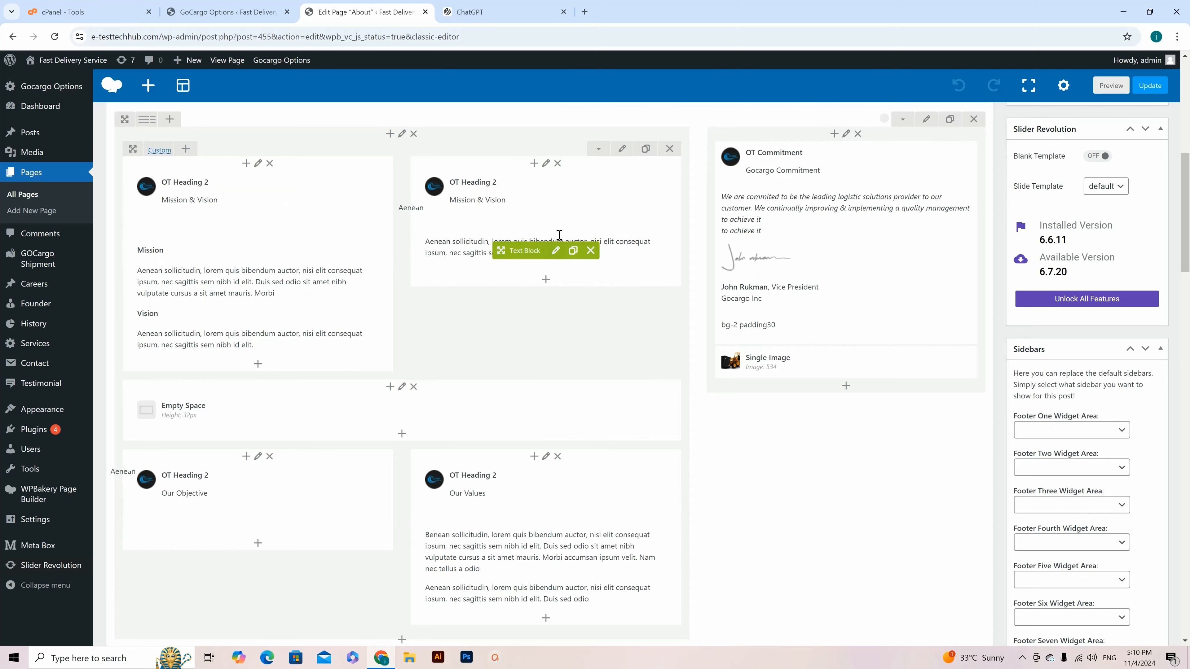
scroll(558, 235, "up", 2)
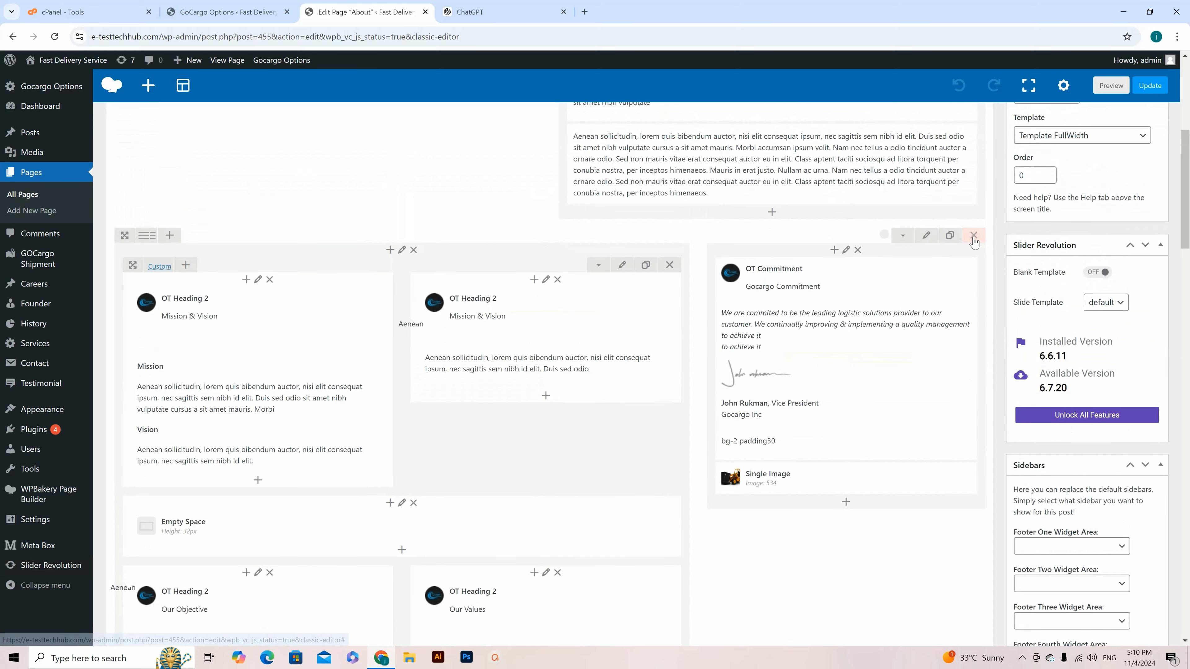
left_click(973, 235)
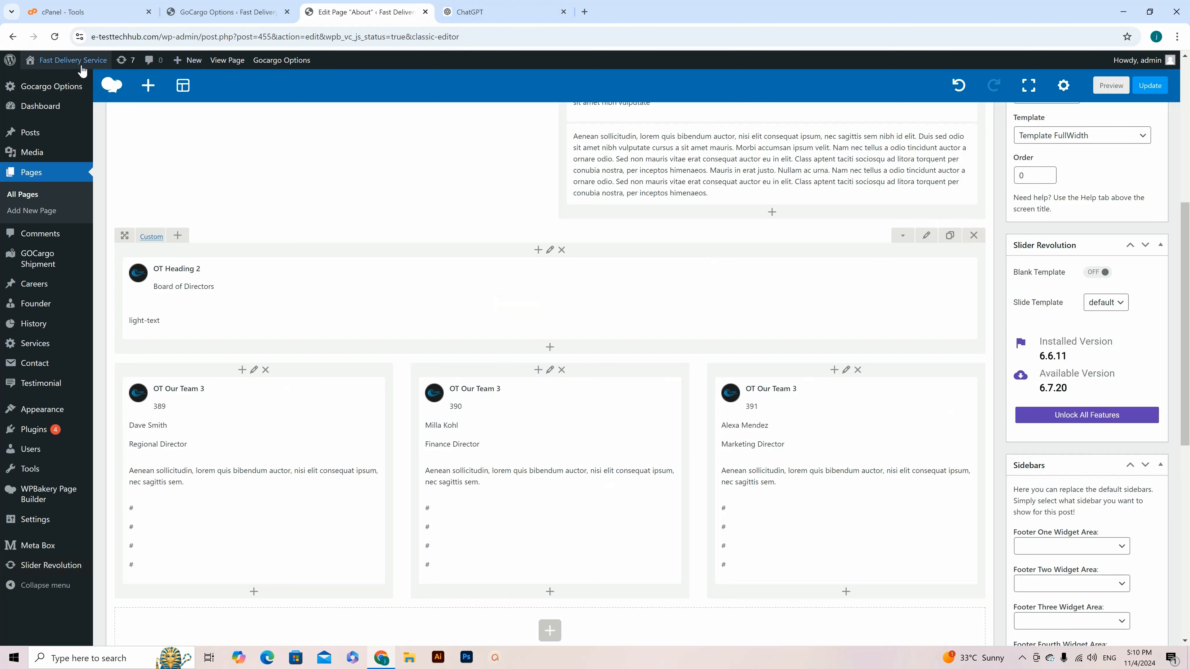
Open the live site in a new browser tab and review the sections of its About page
mouse_move(69, 67)
right_click(39, 80)
left_click(65, 91)
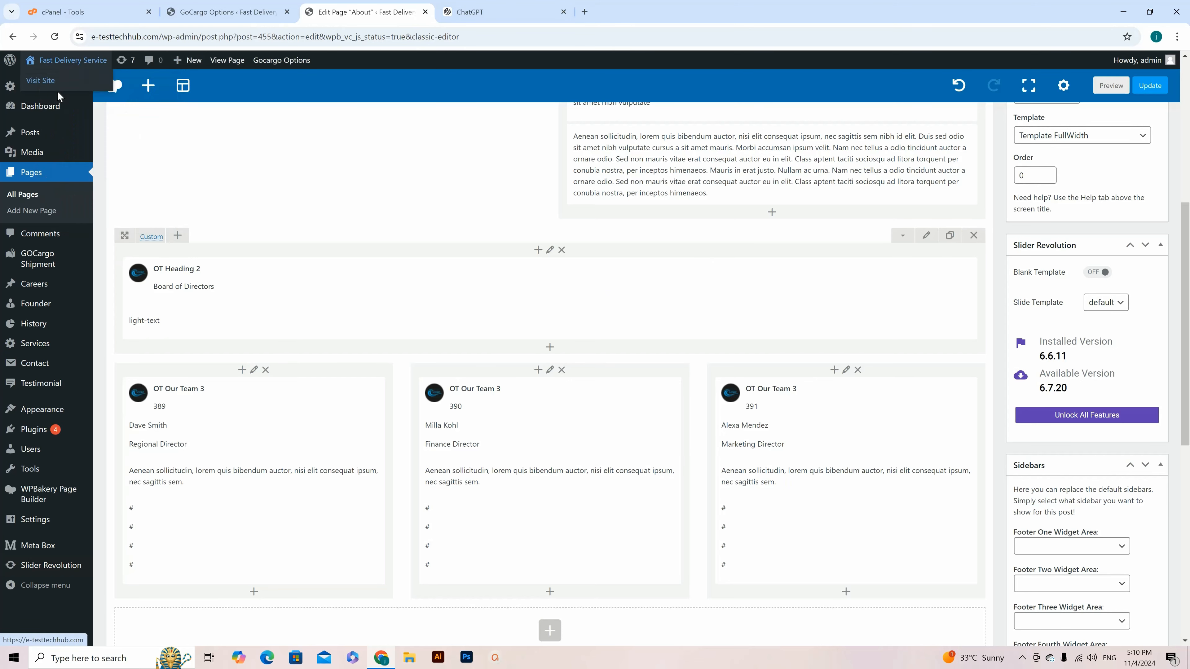
left_click(483, 14)
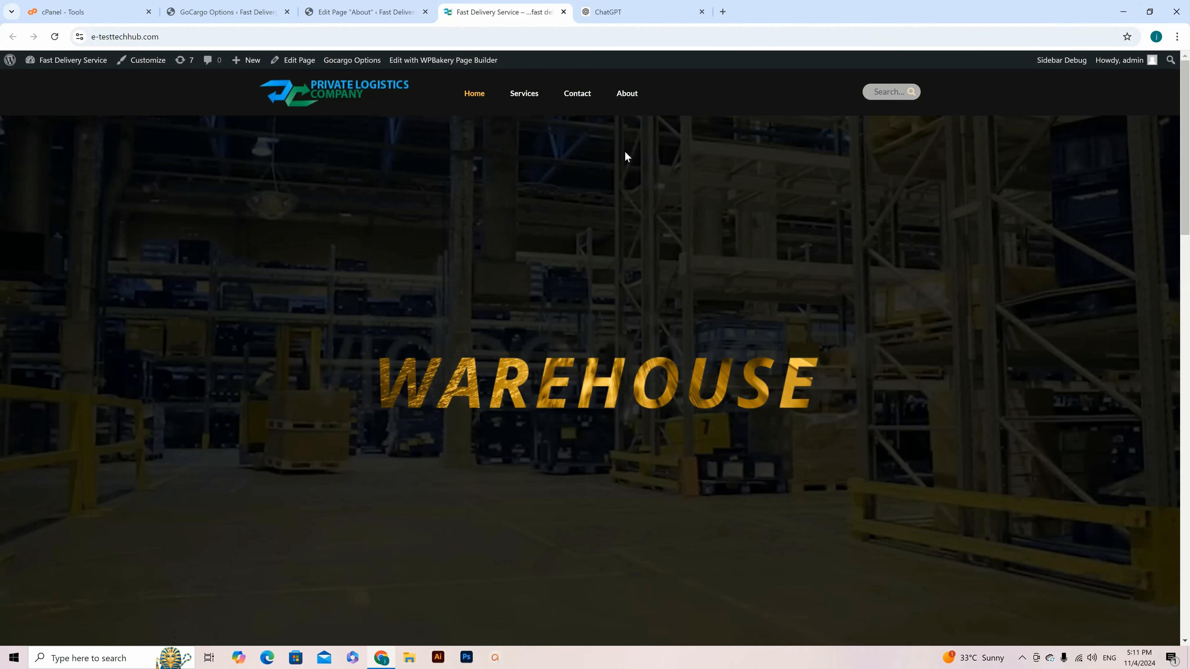
left_click(629, 104)
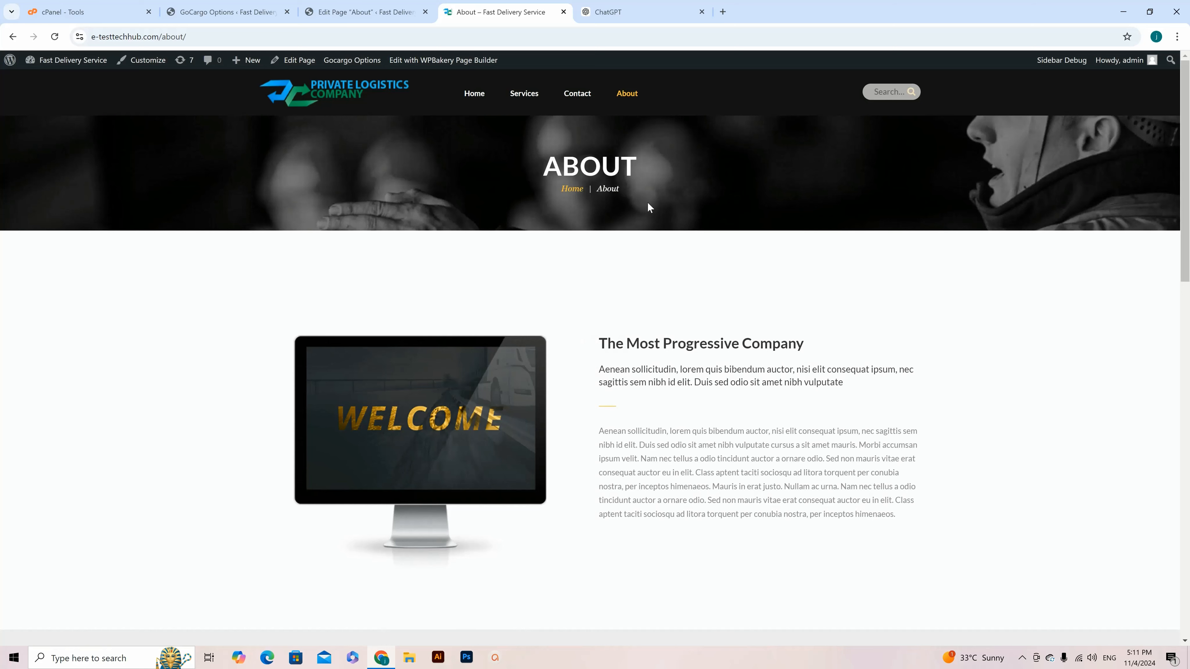
scroll(834, 317, "down", 5)
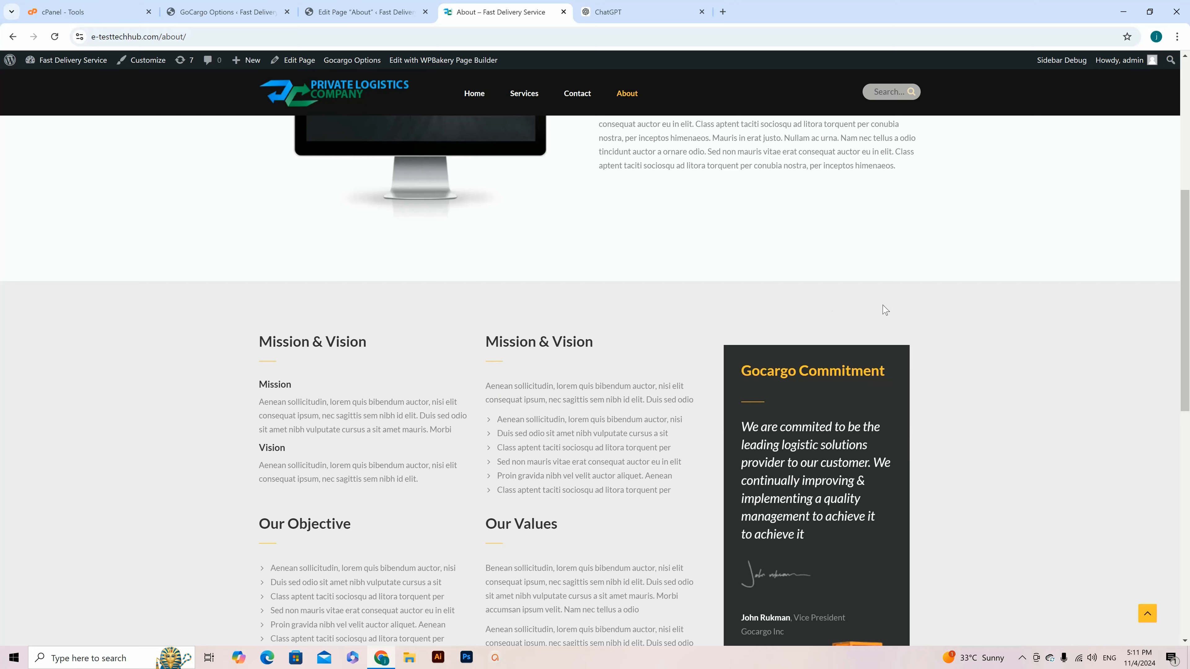
scroll(884, 310, "down", 7)
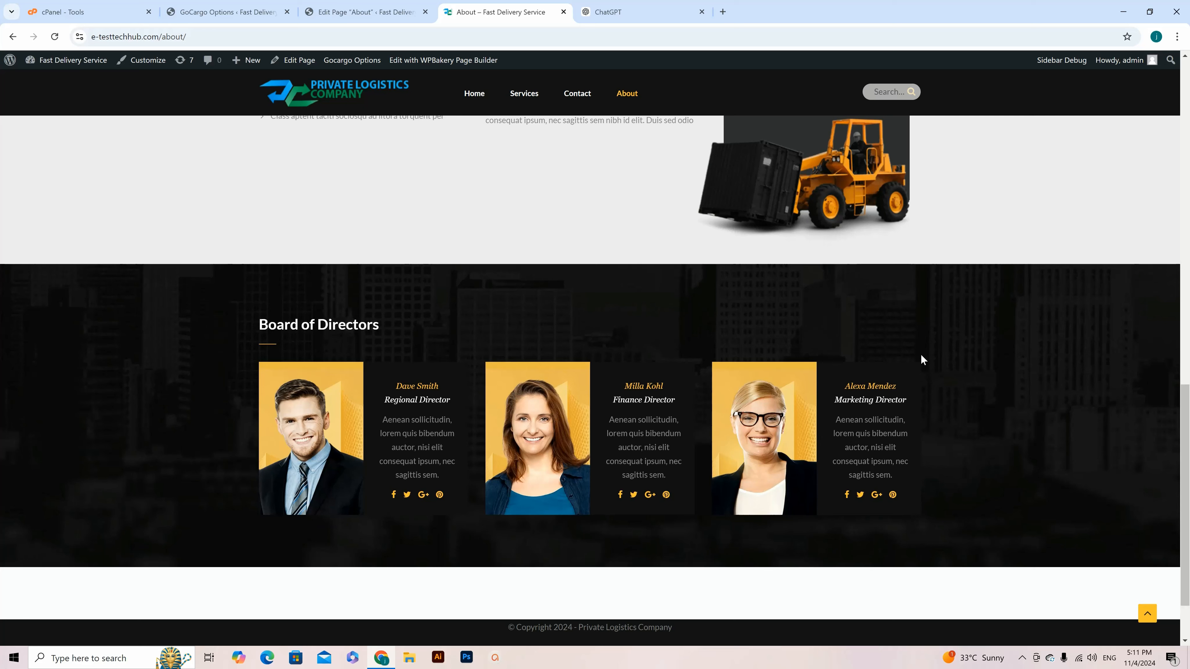
scroll(866, 354, "up", 6)
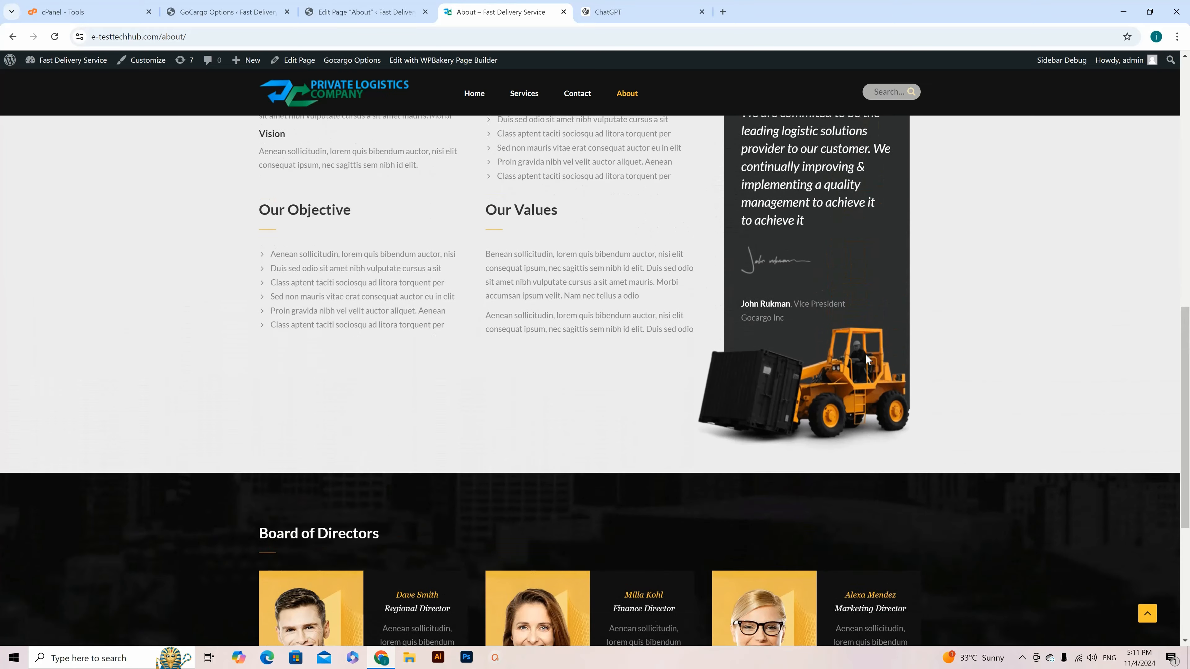
scroll(865, 356, "up", 4)
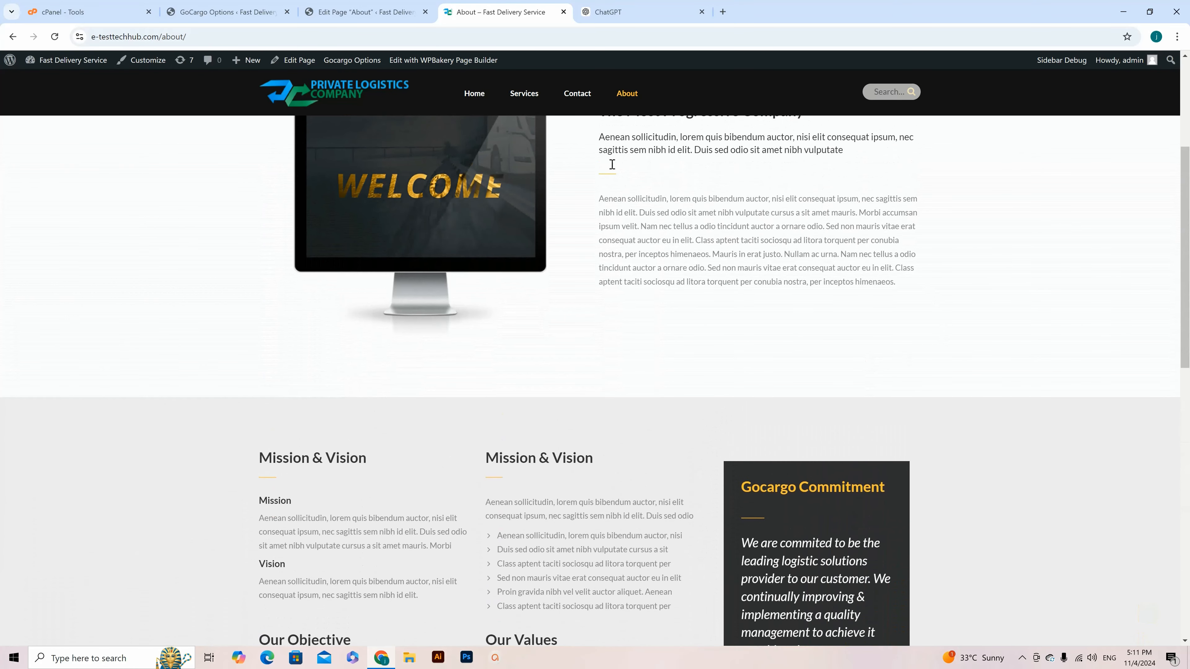
Compare the Board of Directors row in the About page editor with the sections on the live About page
left_click(374, 16)
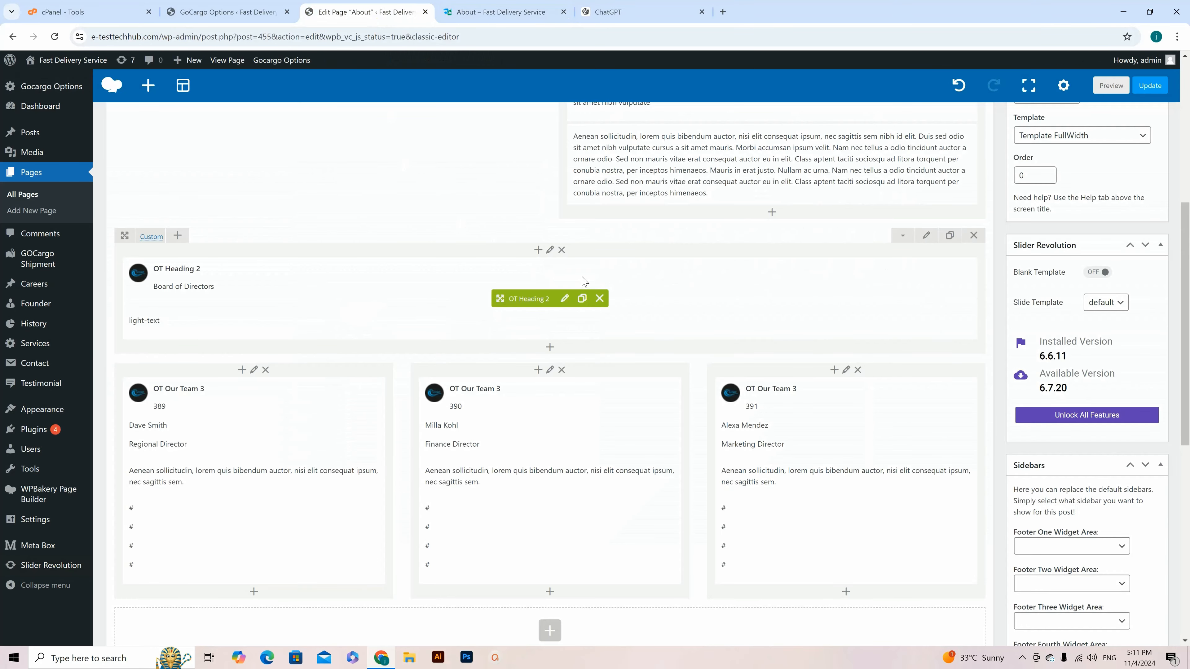
scroll(583, 277, "down", 1)
scroll(583, 279, "up", 1)
left_click(497, 12)
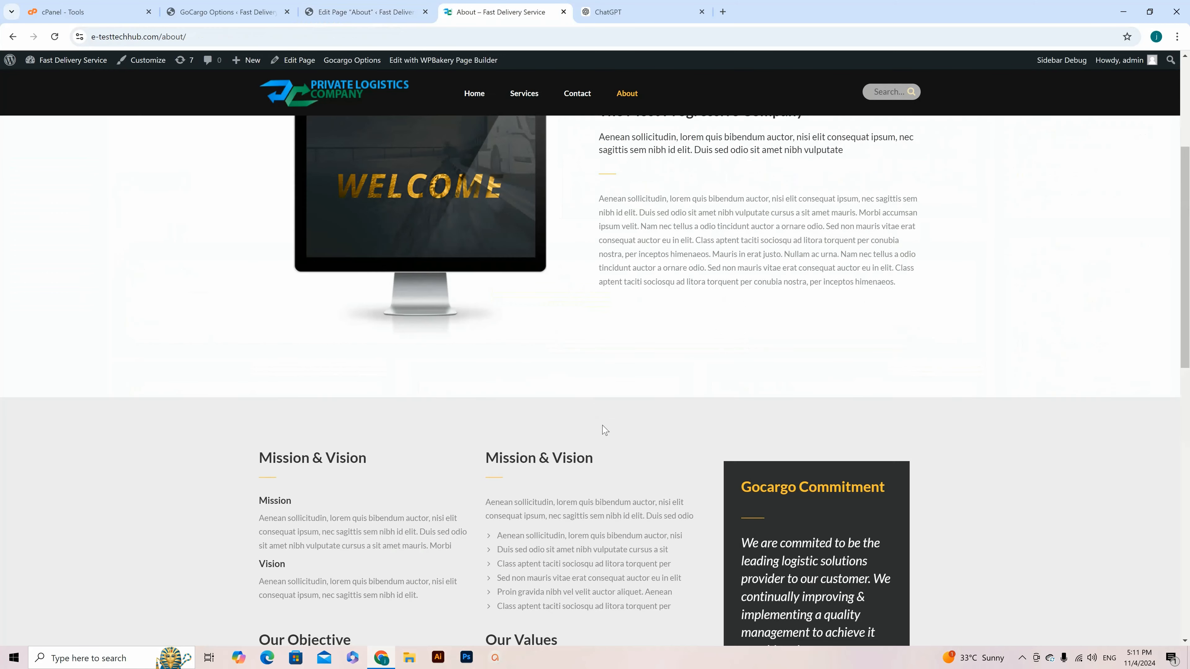
scroll(604, 413, "down", 10)
scroll(605, 412, "down", 2)
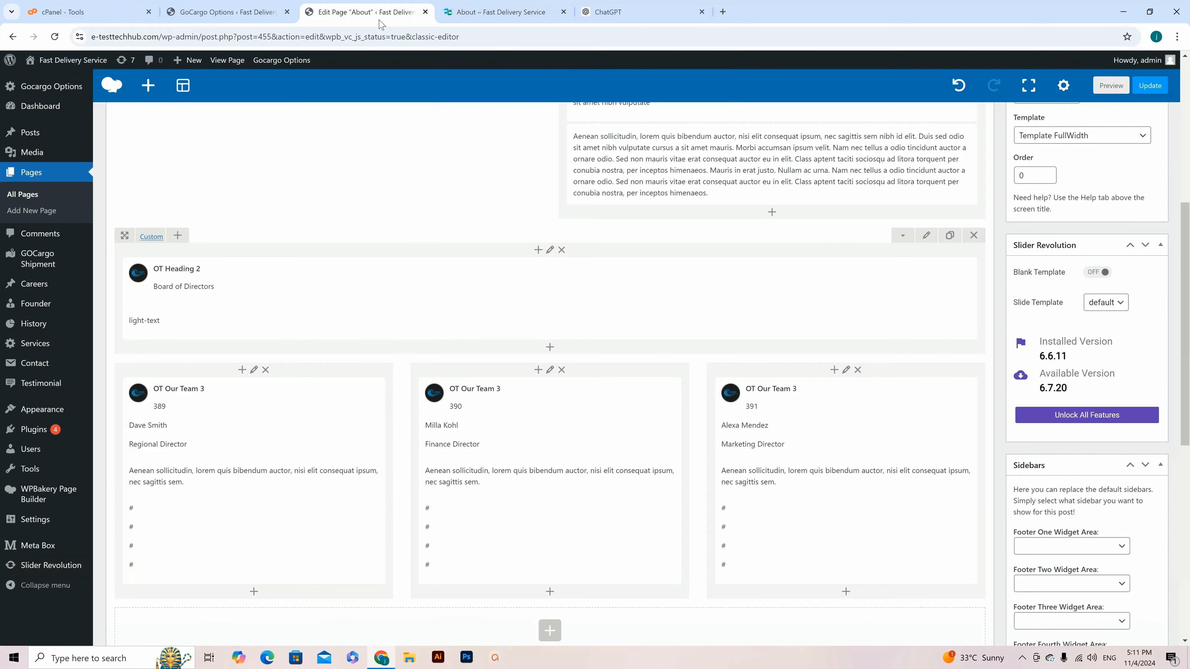
Delete the Board of Directors row from the About page in the page editor
left_click(380, 12)
left_click(974, 235)
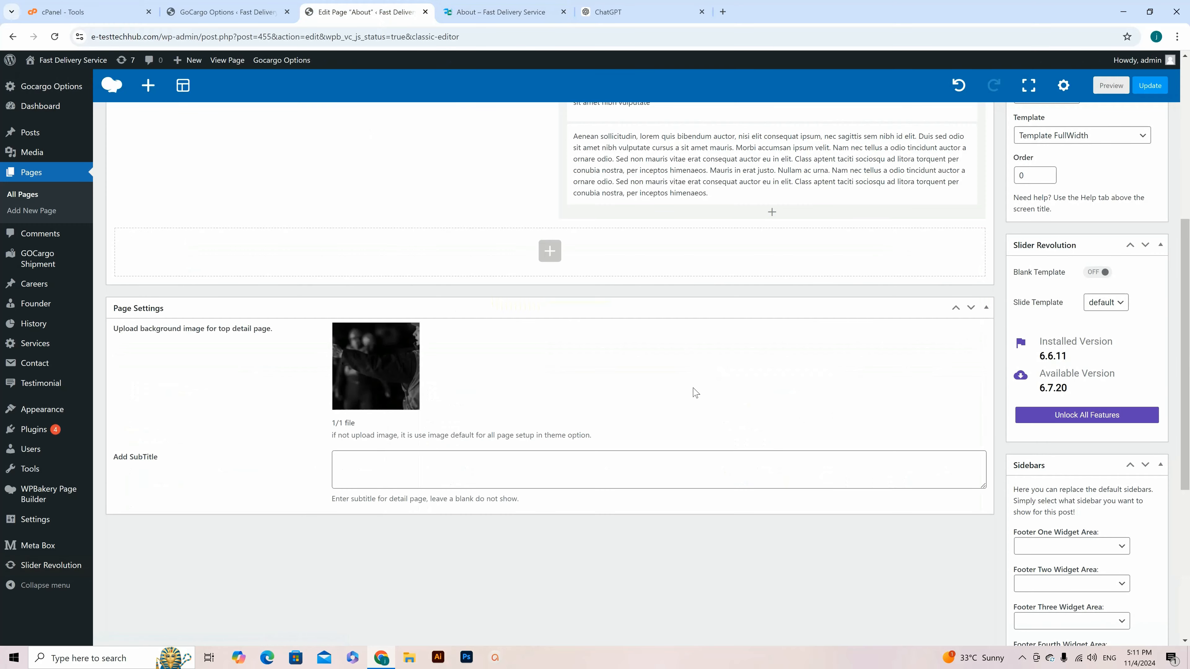
Replace the content under The Most Progressive Company heading with the founding-year paragraph copied from ChatGPT and save the element
scroll(554, 307, "up", 5)
scroll(554, 308, "up", 2)
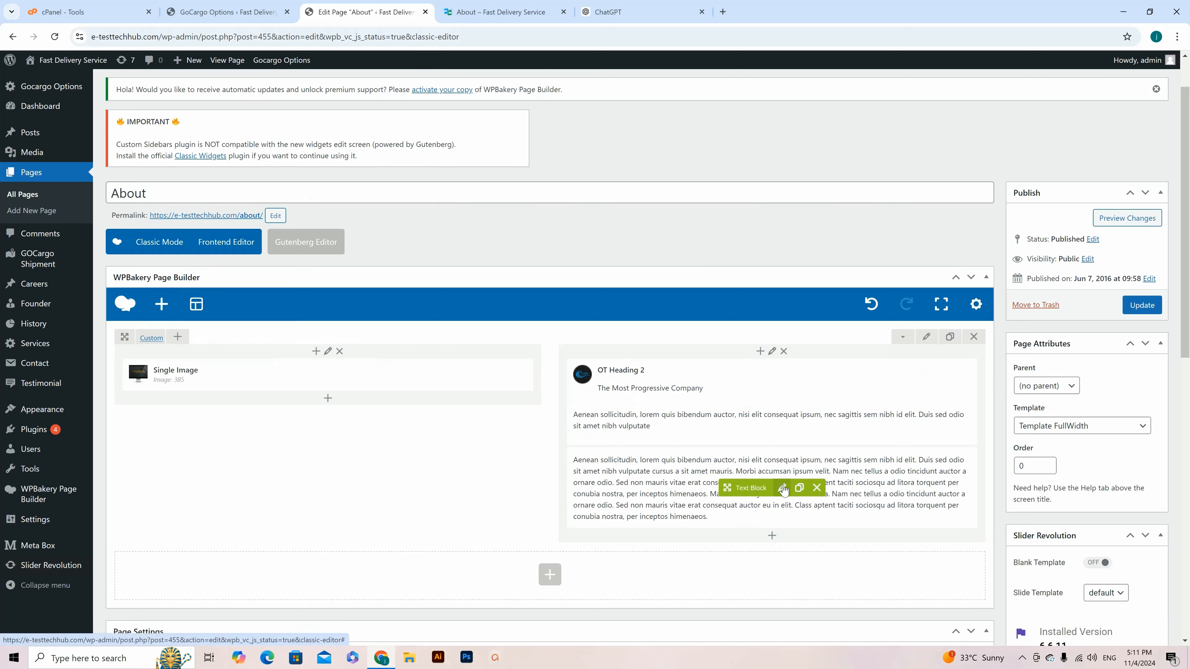
left_click(783, 404)
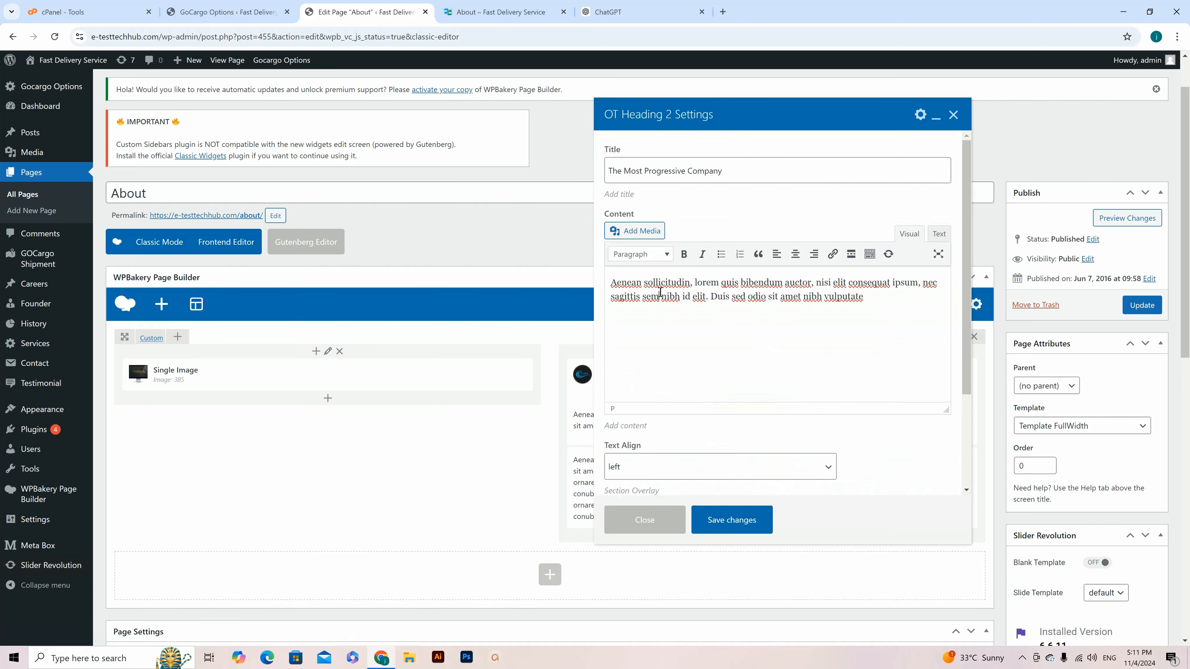
triple_click(660, 291)
left_click(616, 11)
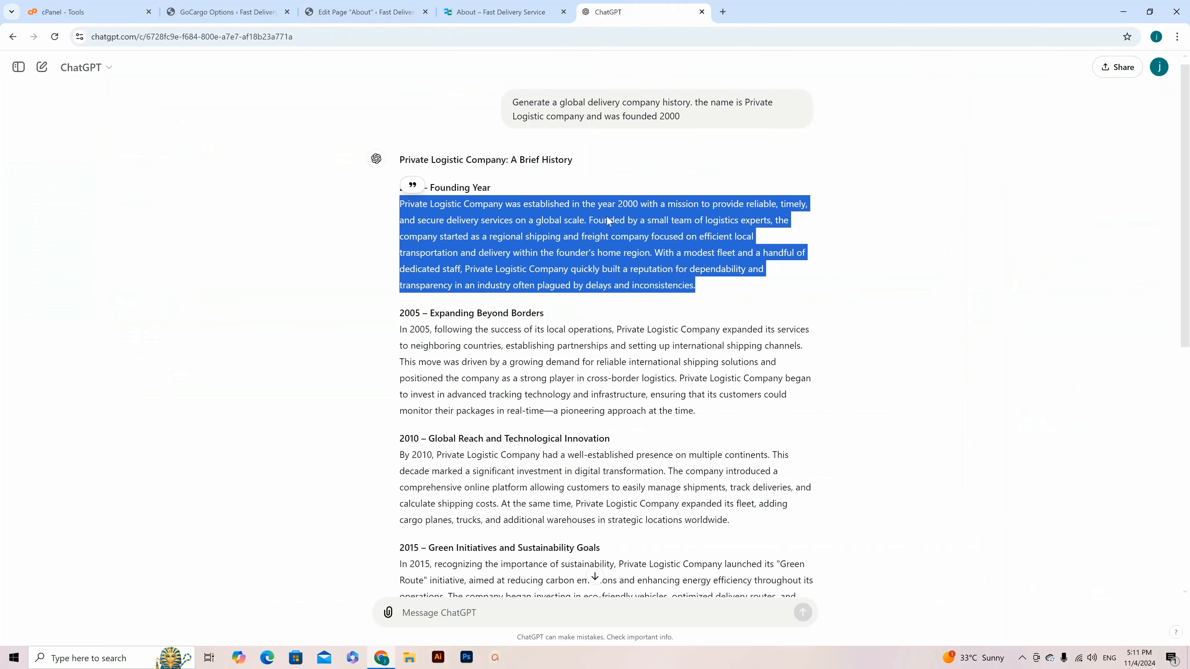
right_click(498, 229)
left_click(519, 238)
left_click(479, 14)
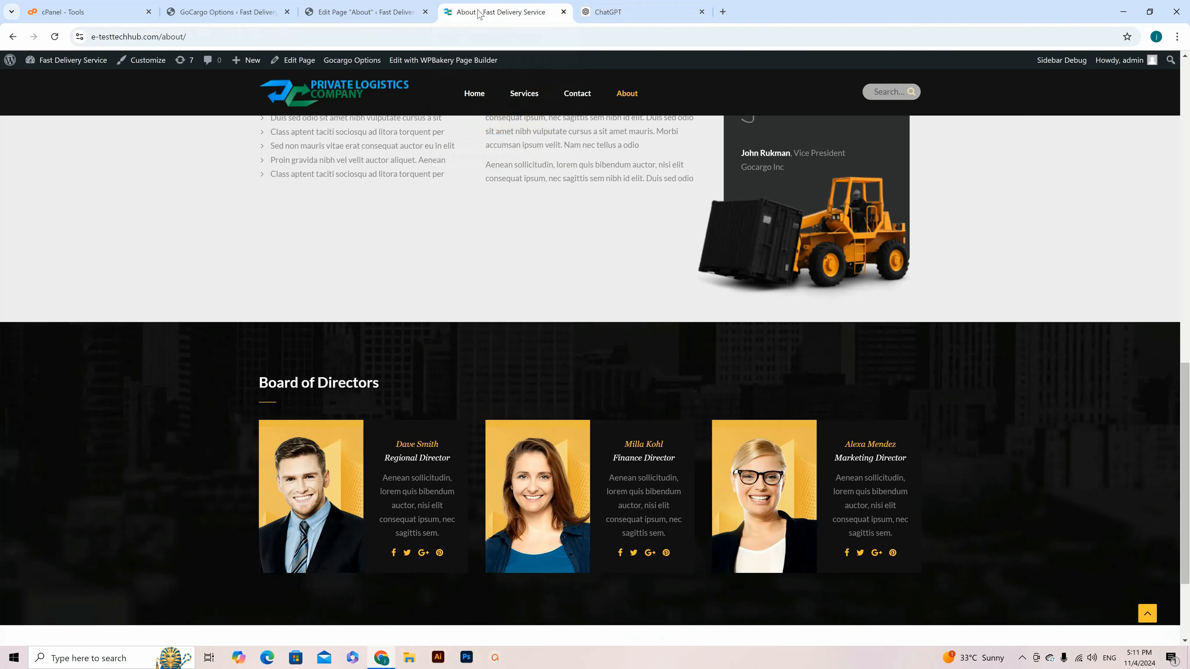
left_click(357, 14)
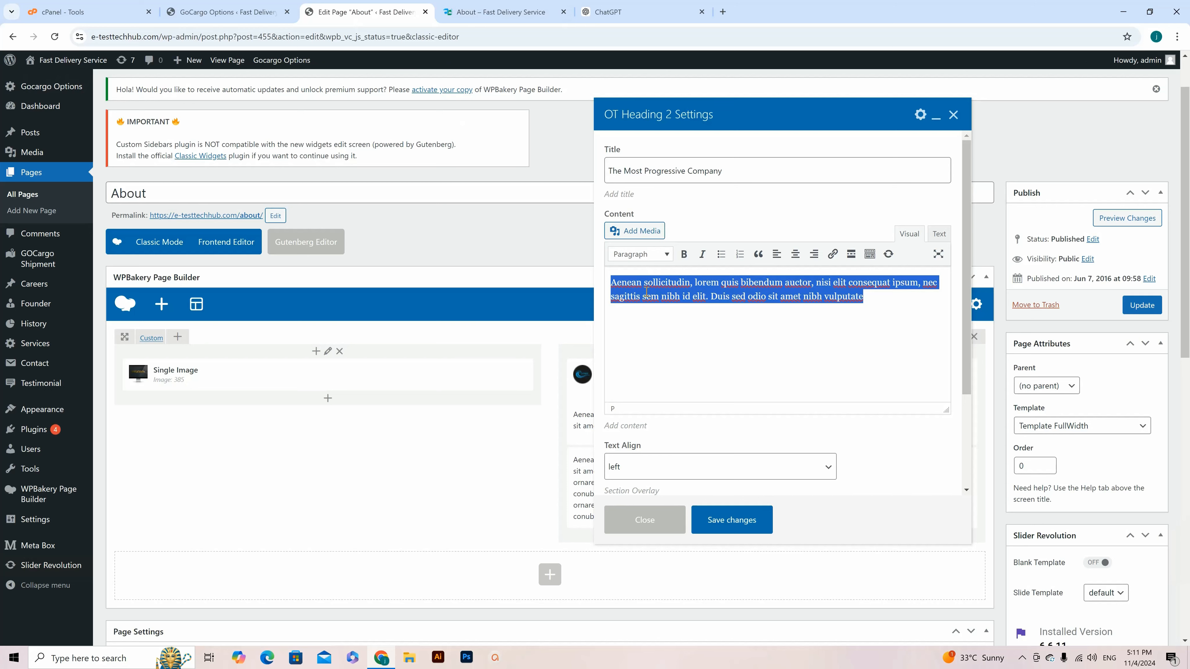
key("ctrl+v")
left_click(724, 520)
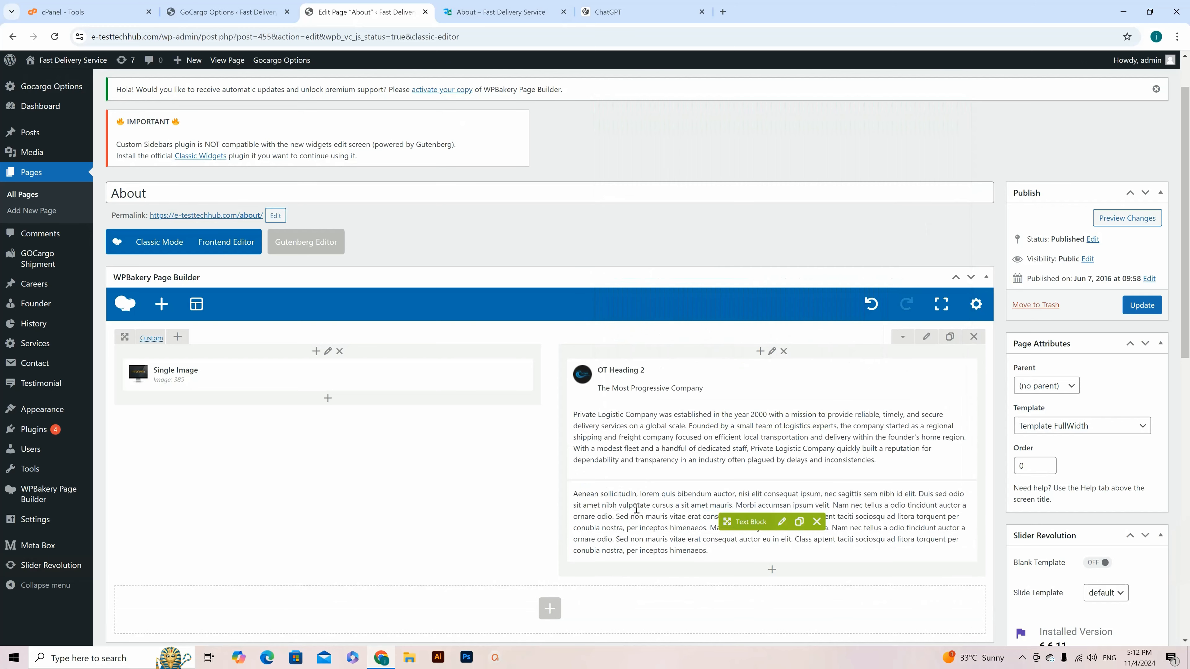
Open the text block below the heading for editing and copy ChatGPT's company history from 2005 through Mission and Vision for the Future
left_click(782, 521)
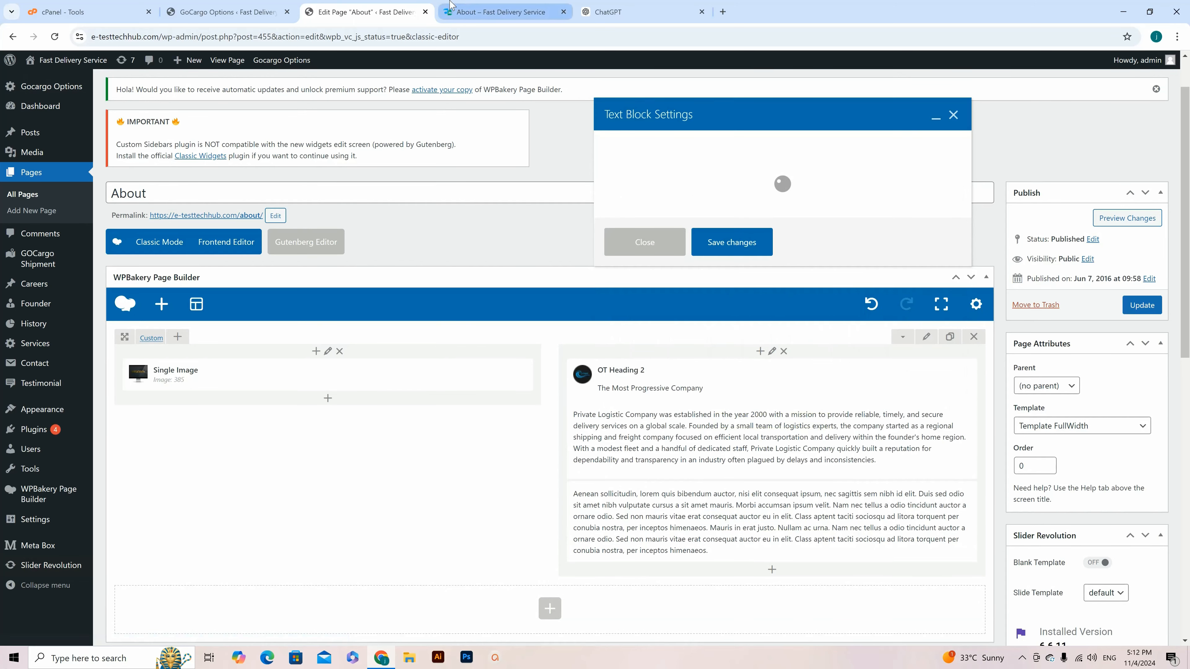
left_click(487, 14)
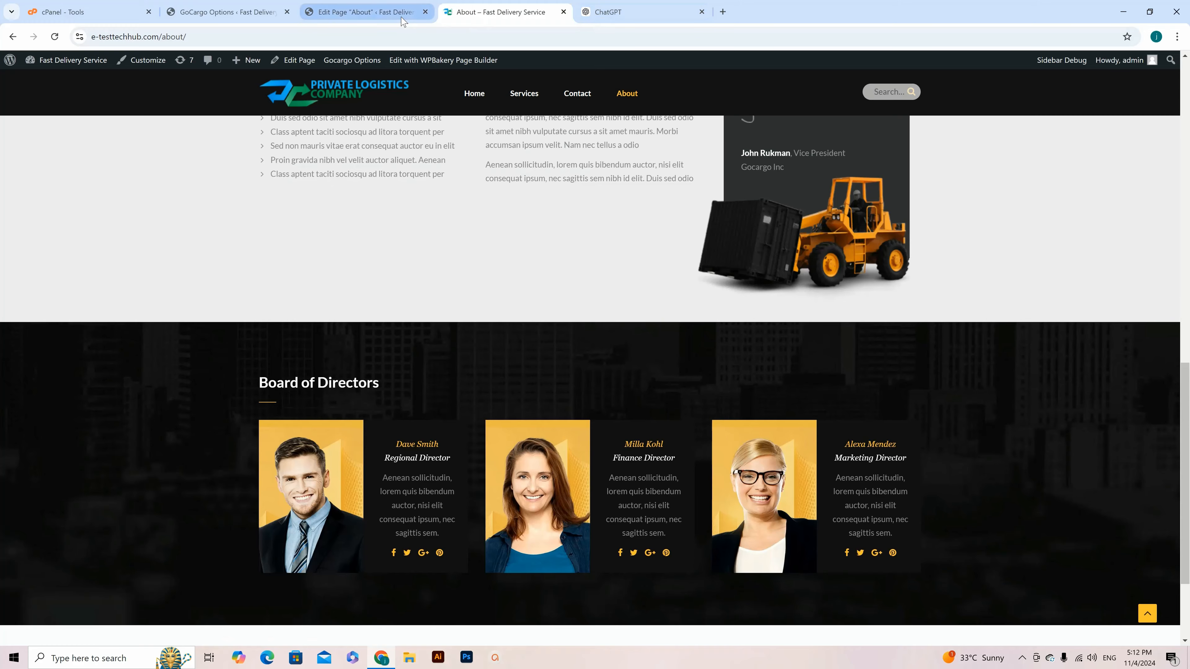
left_click(375, 26)
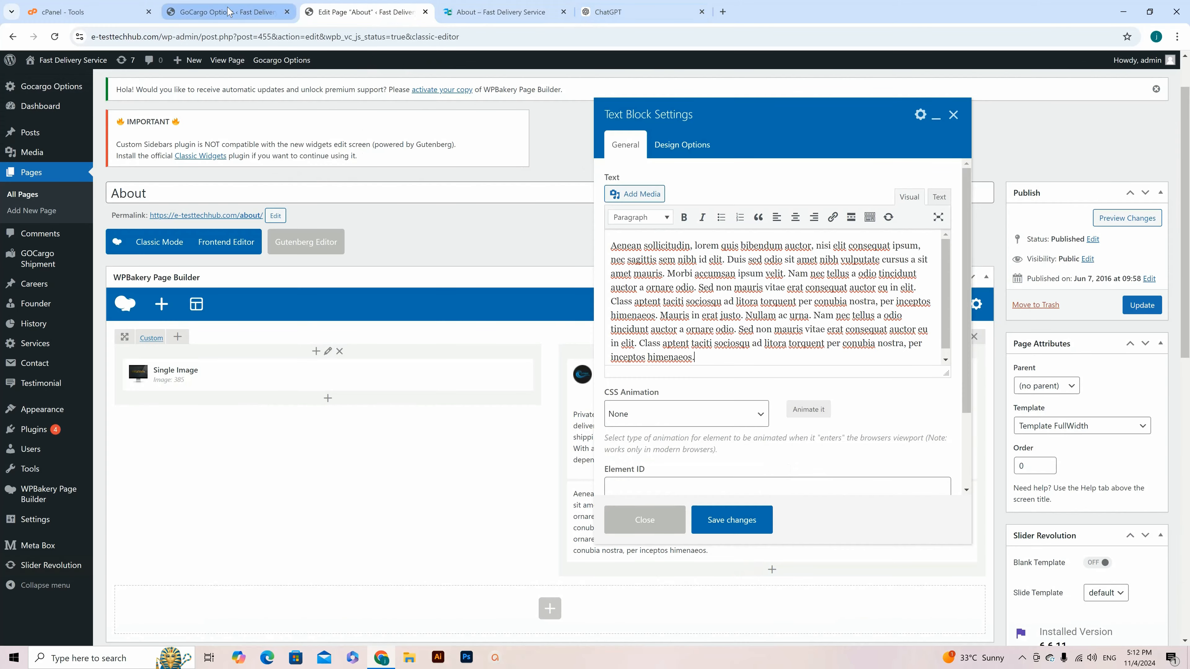
left_click(590, 15)
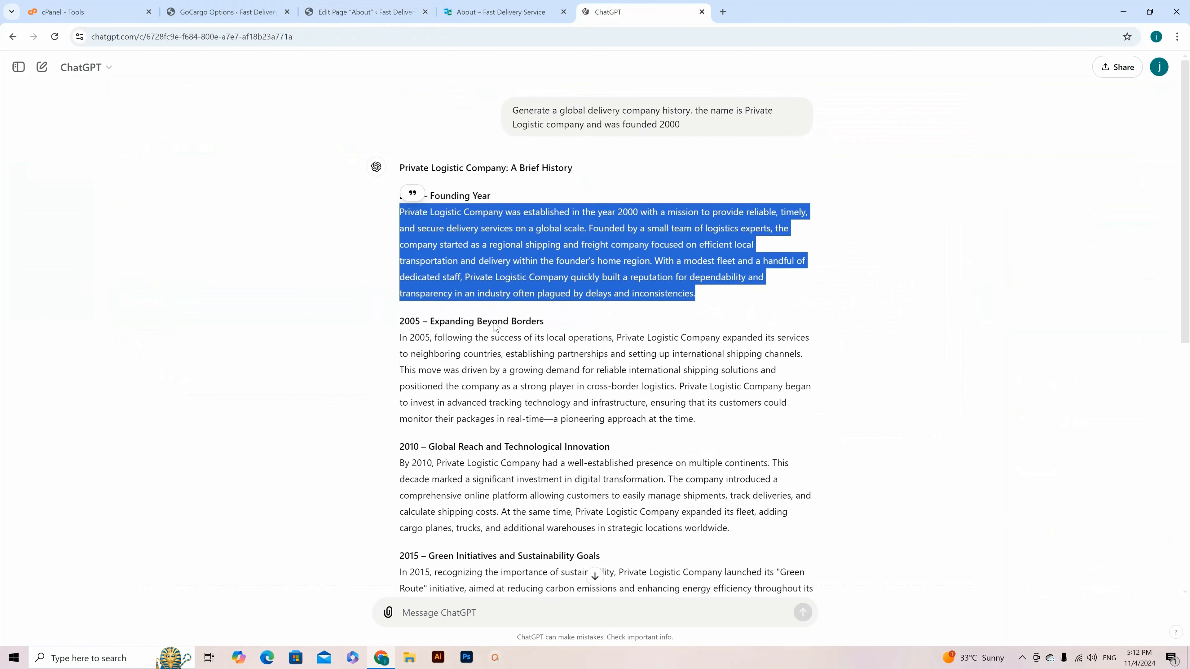
scroll(465, 271, "down", 2)
left_click_drag(397, 208, 718, 548)
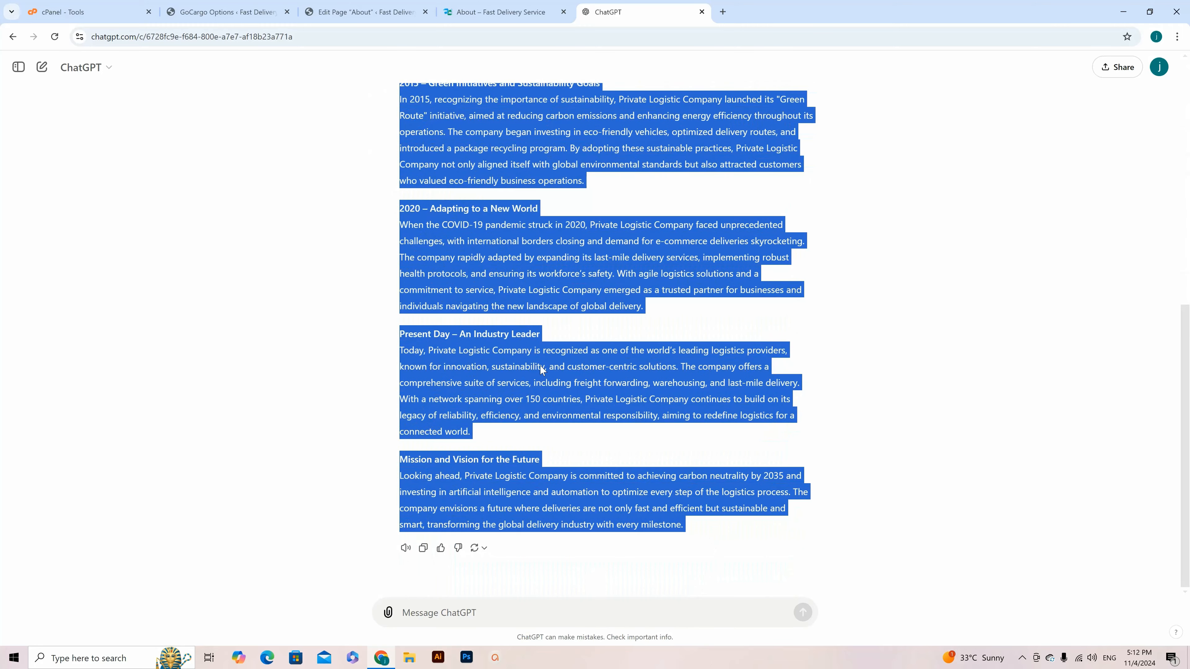
key("alt")
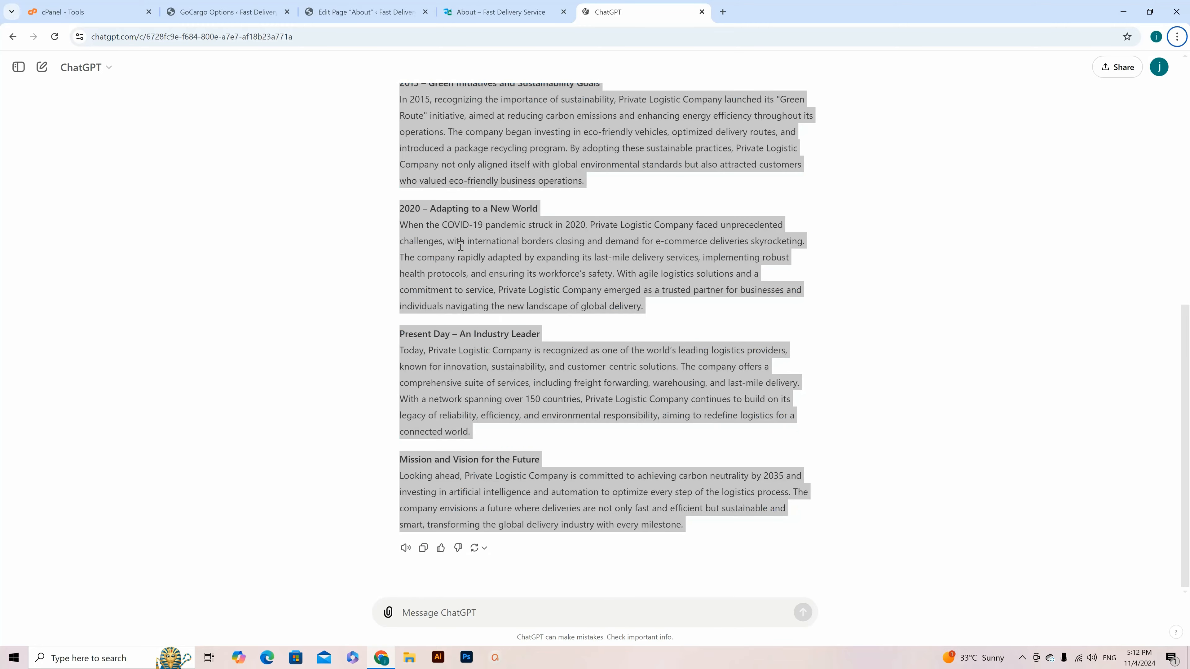
Replace the text block's placeholder text with the copied company history and save the element
left_click(366, 13)
left_click(778, 522)
left_click(646, 279)
key("ctrl+a")
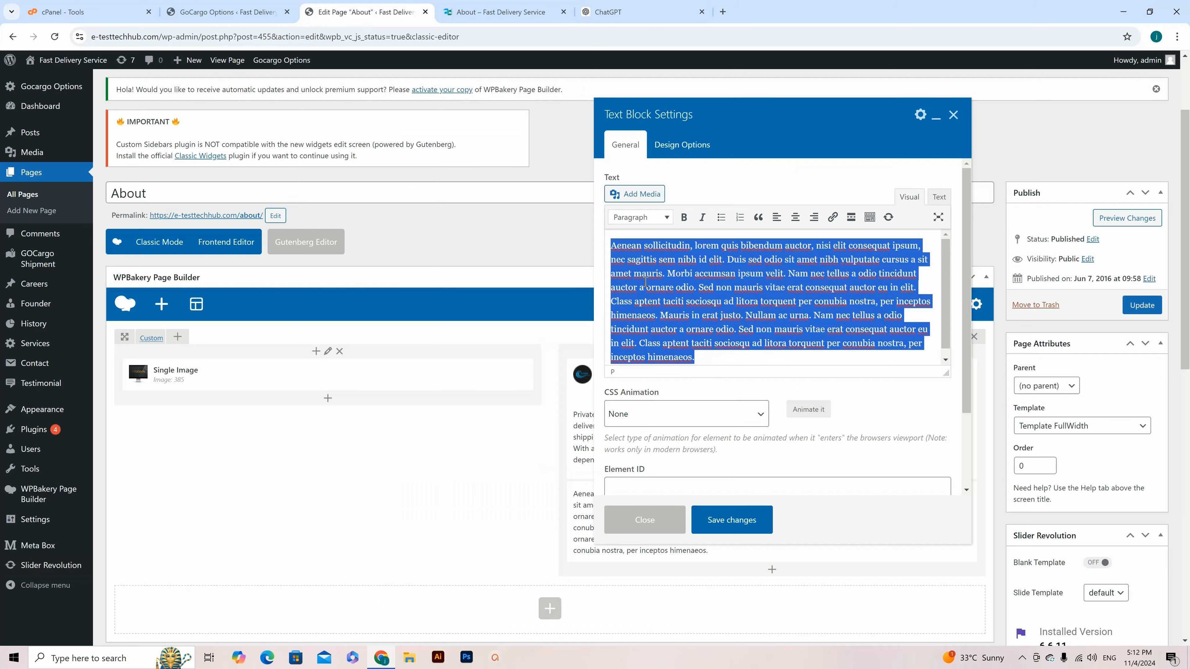
key("BackSpace")
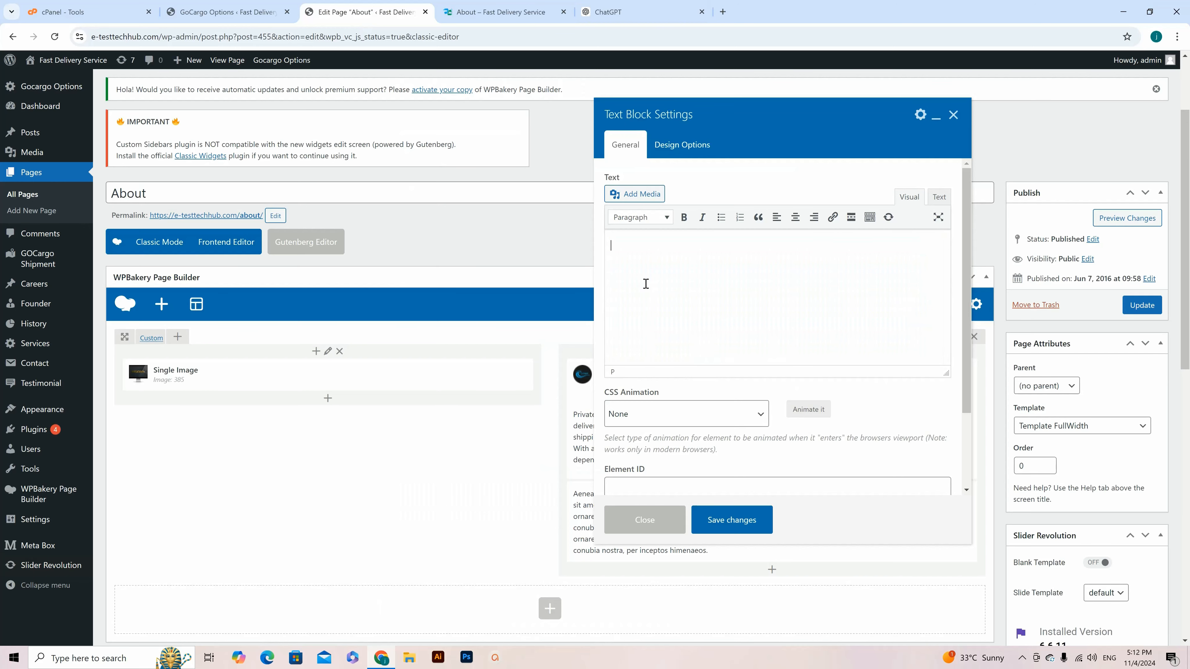
key("ctrl+v")
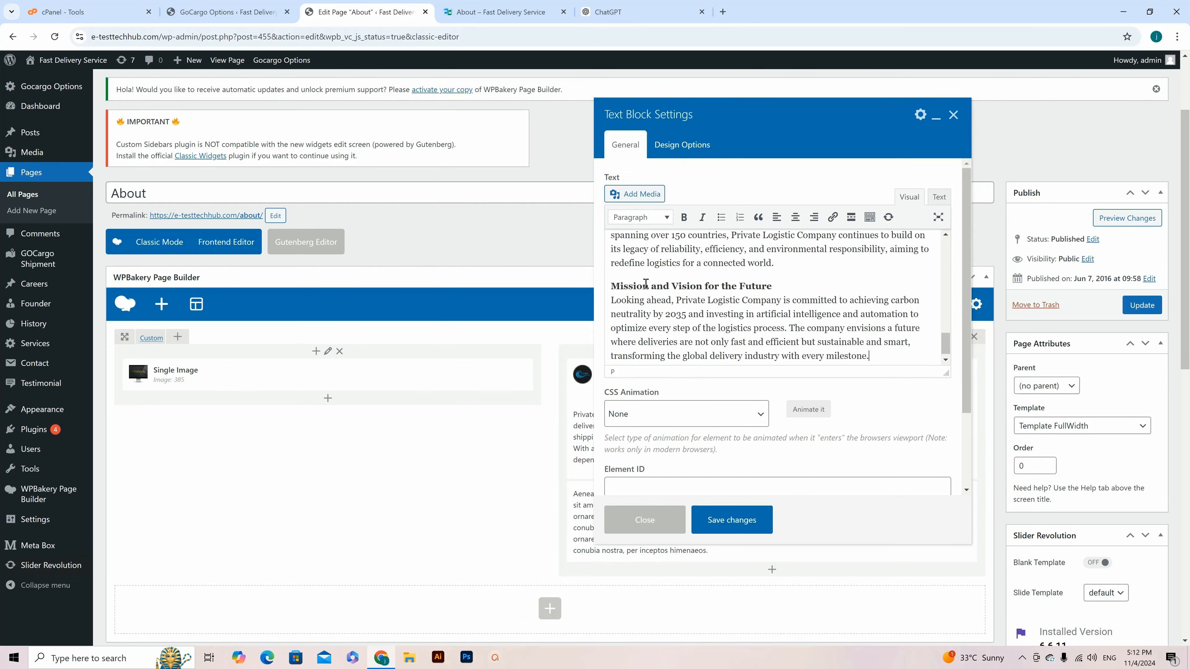
left_click(730, 531)
Set the title of the heading above the company history to "About Private Logistics Company"
scroll(688, 432, "down", 2)
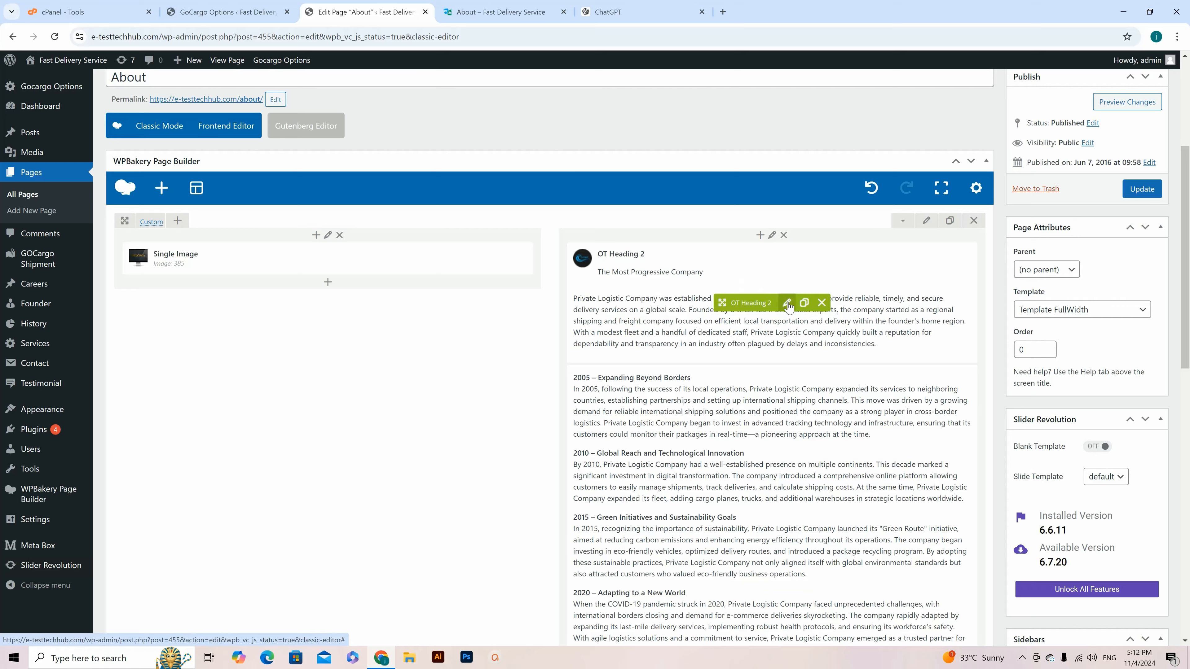
left_click(787, 304)
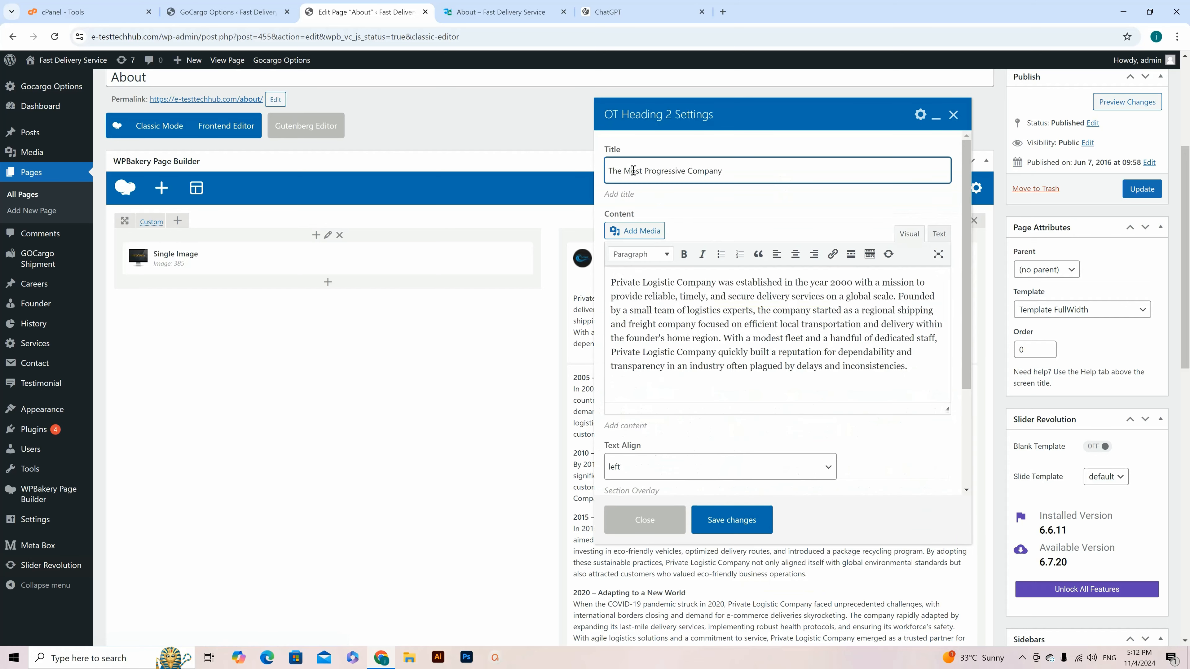
triple_click(633, 170)
type("Ab")
key("BackSpace")
type("out Company")
left_click(633, 171)
type("Private Logistics")
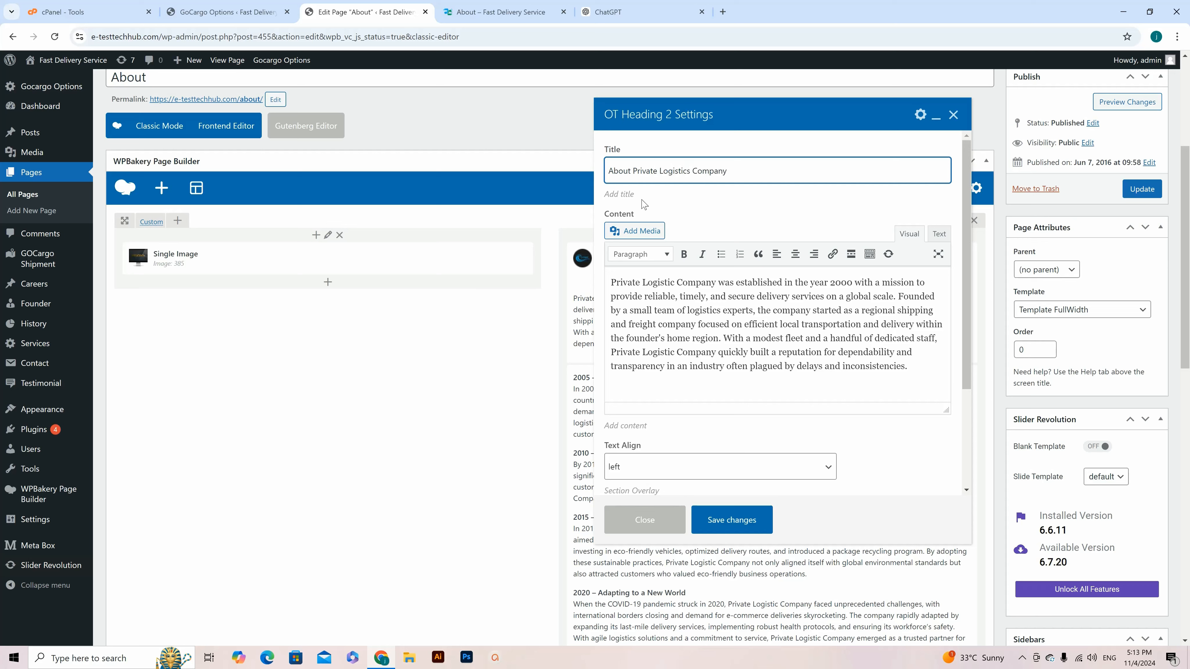